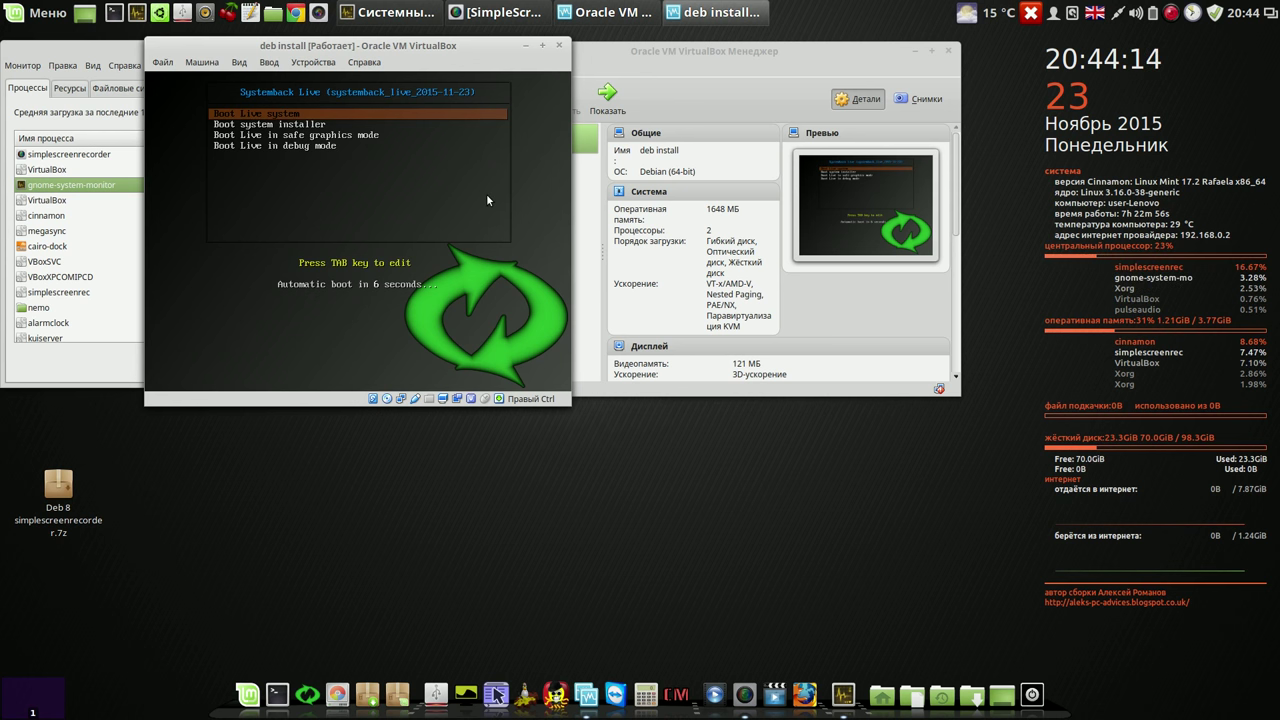
Step: Boot 'Boot Live system', minimize the VirtualBox Manager, and move the VM window right
{"action": "key", "text": "Return"}
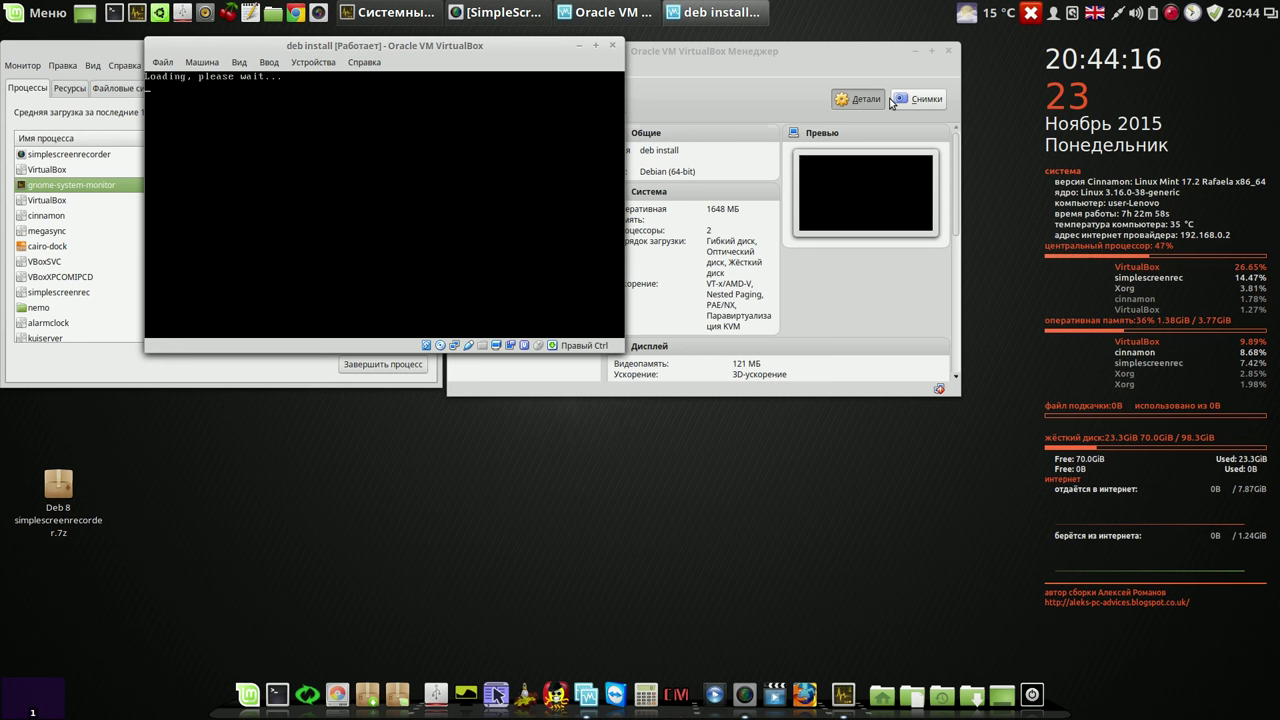
{"action": "left_click", "coordinate": [930, 51]}
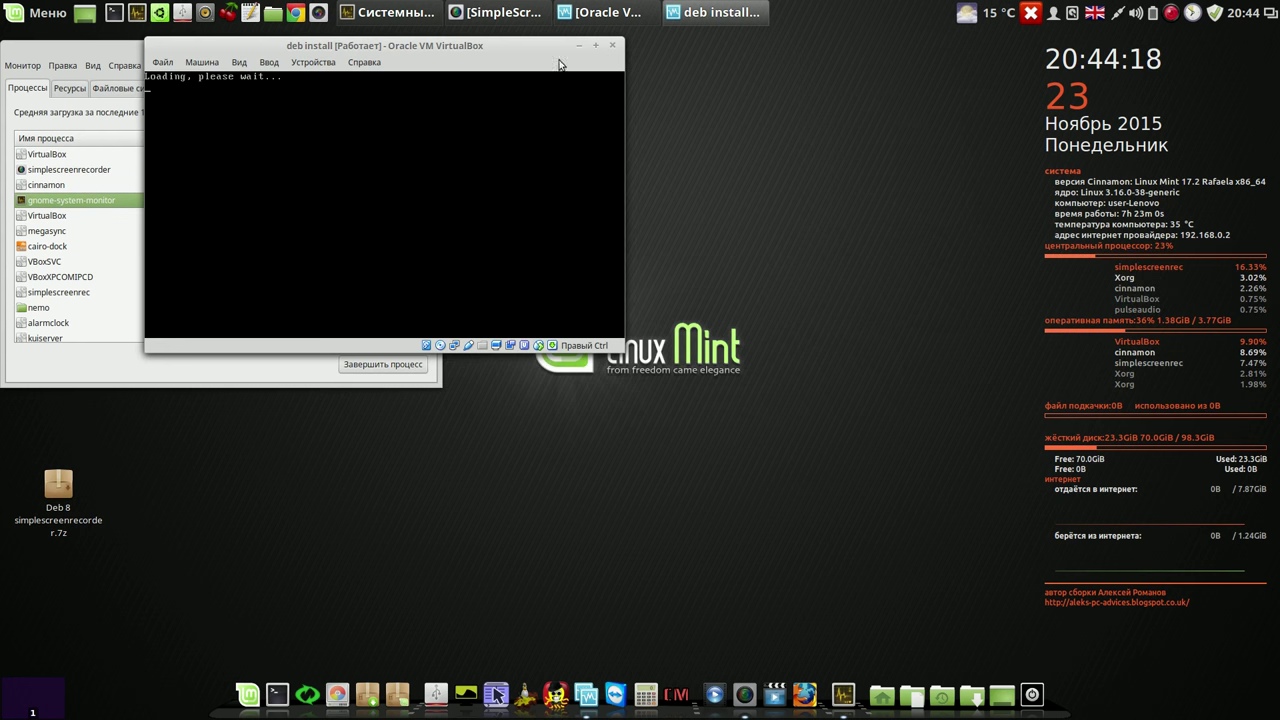
{"action": "left_click_drag", "start_coordinate": [480, 49], "coordinate": [785, 51]}
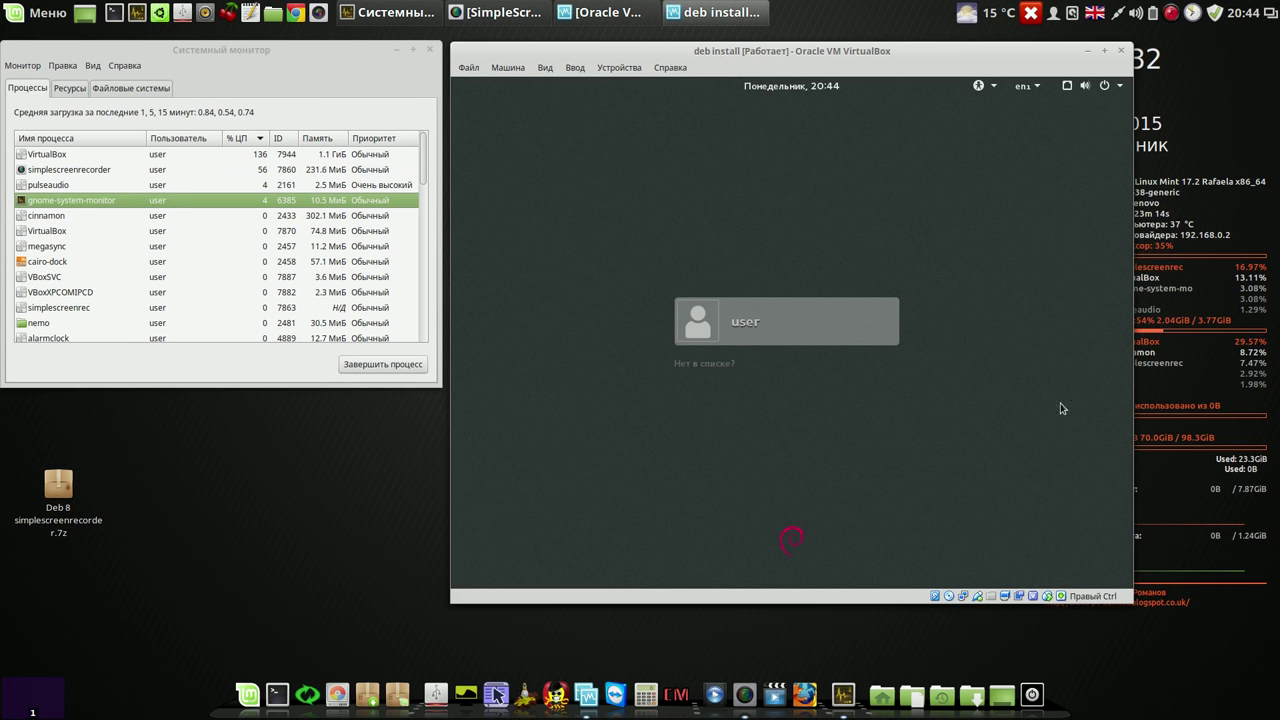
Step: Sign in to the Debian guest as the listed user with the account password
{"action": "left_click", "coordinate": [782, 326]}
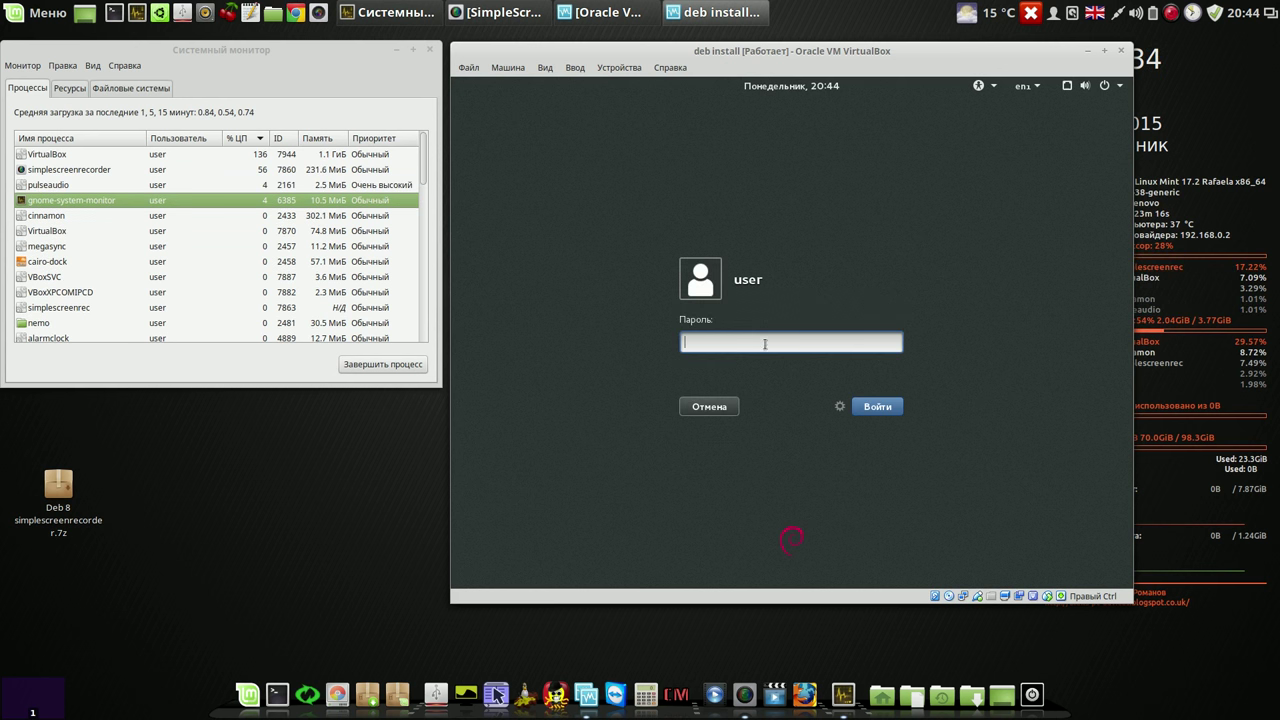
{"action": "type", "text": "••••"}
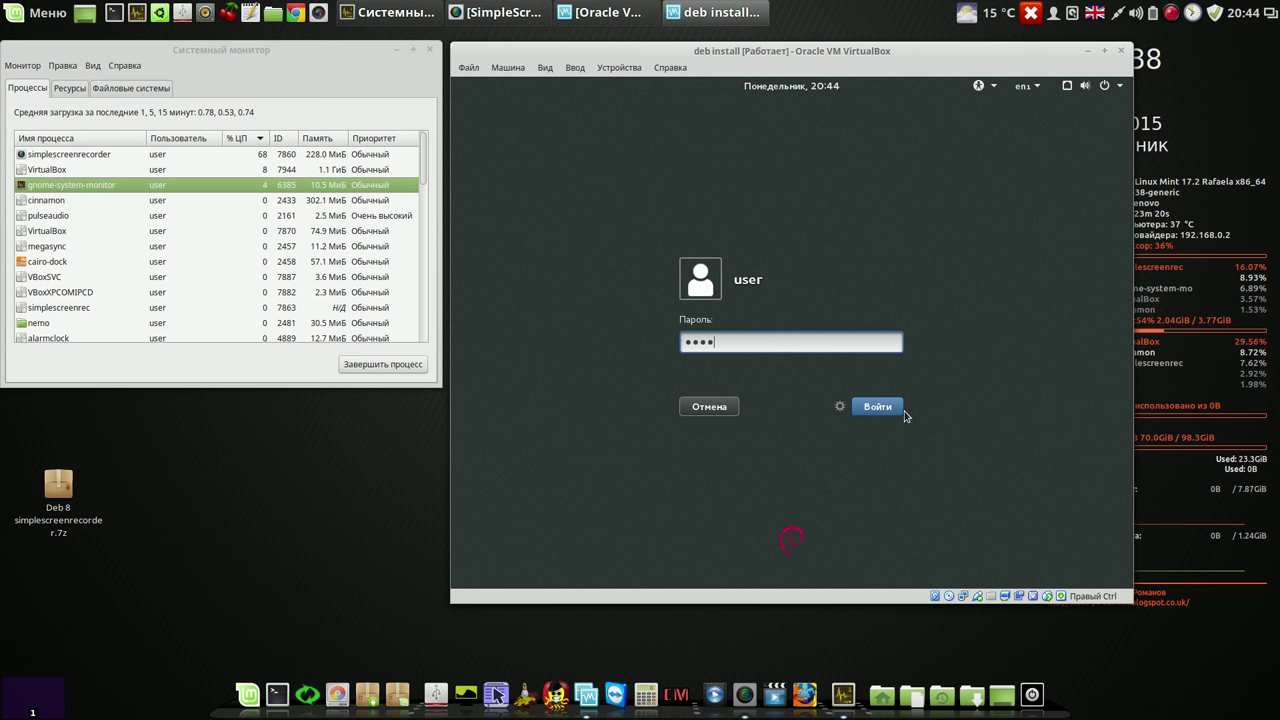
{"action": "left_click", "coordinate": [877, 407]}
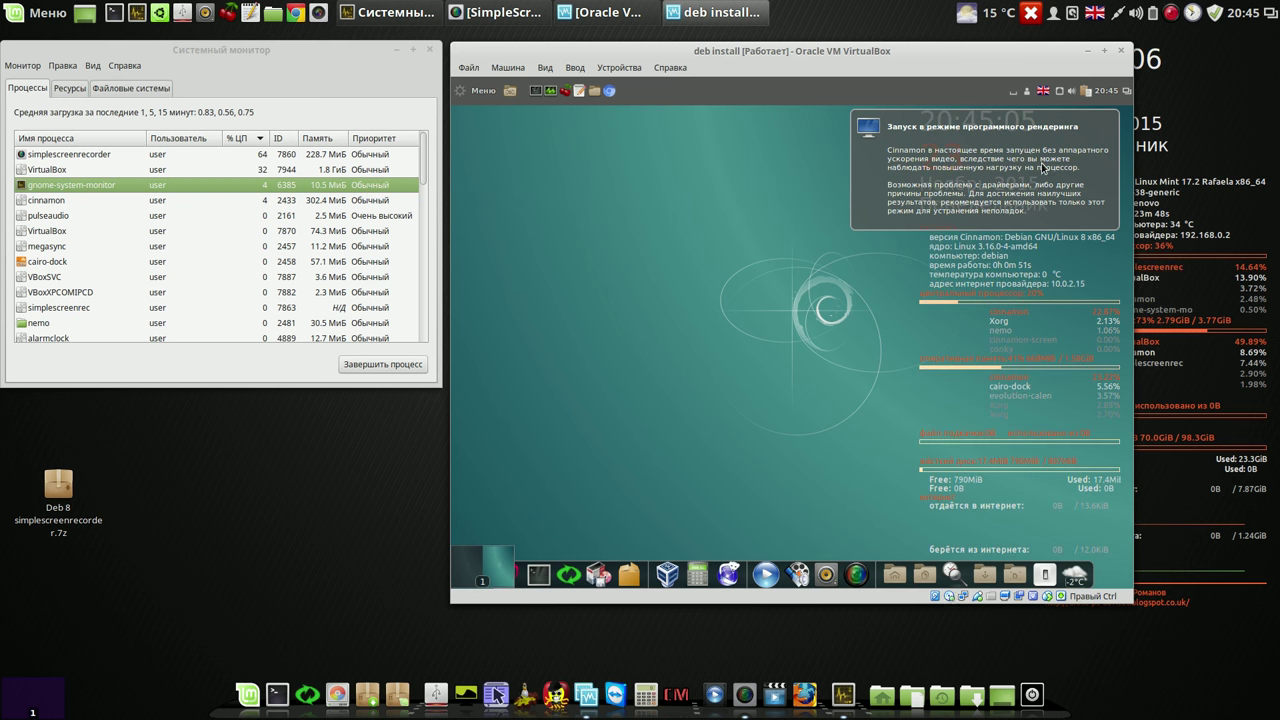
Step: Dismiss the rendering notice, minimize System Monitor, and shift the VM window left
{"action": "left_click", "coordinate": [1036, 165]}
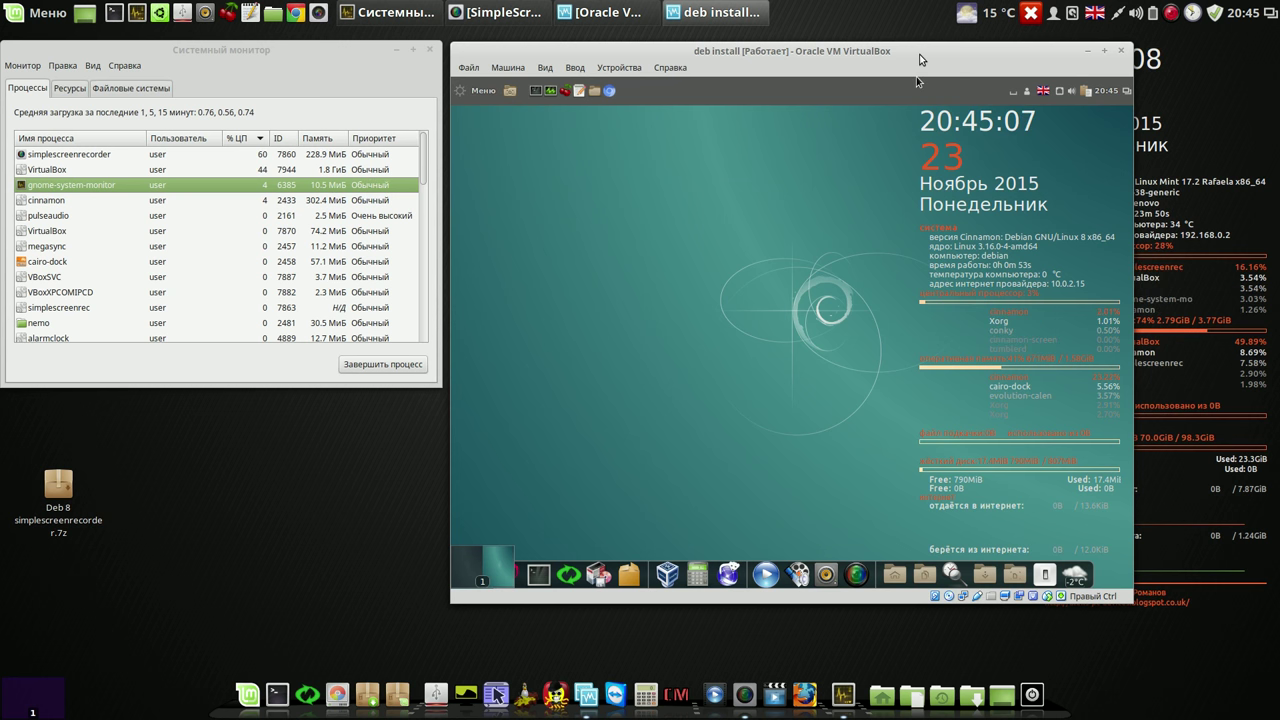
{"action": "left_click", "coordinate": [412, 49]}
{"action": "left_click_drag", "start_coordinate": [748, 50], "coordinate": [414, 50]}
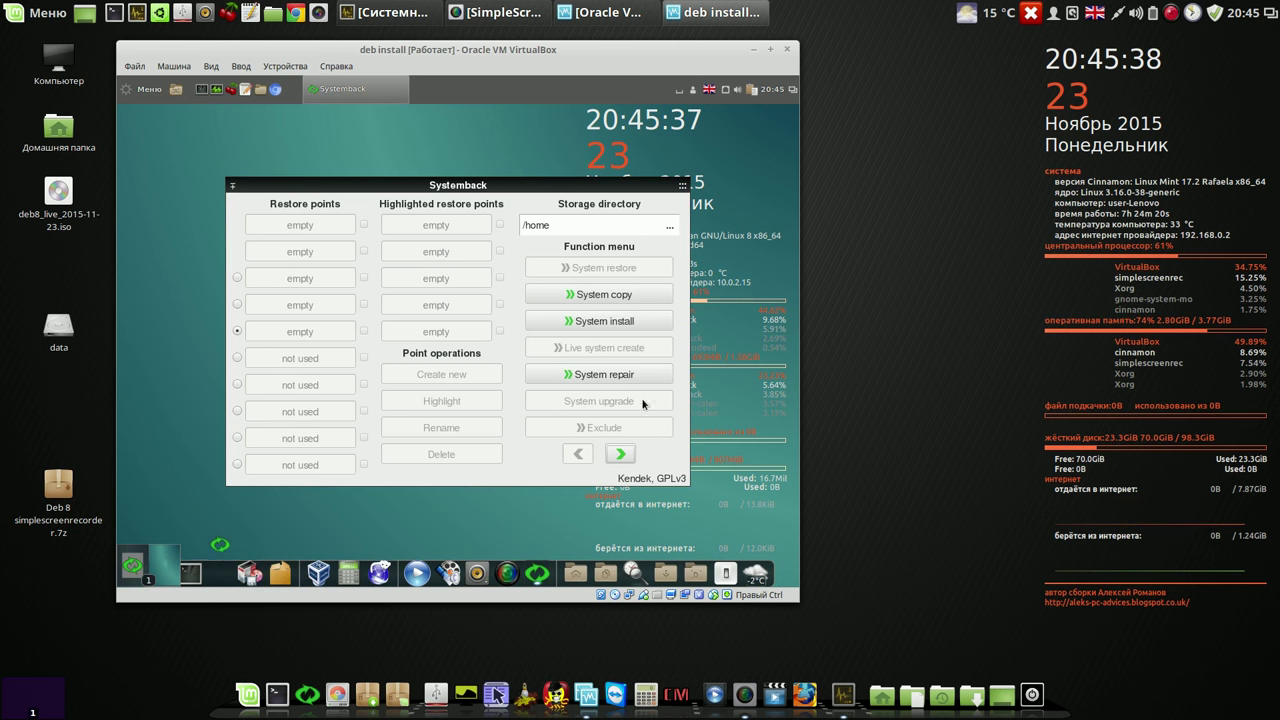
Step: Page through Systemback's second function page and back, then close Systemback
{"action": "left_click", "coordinate": [624, 455]}
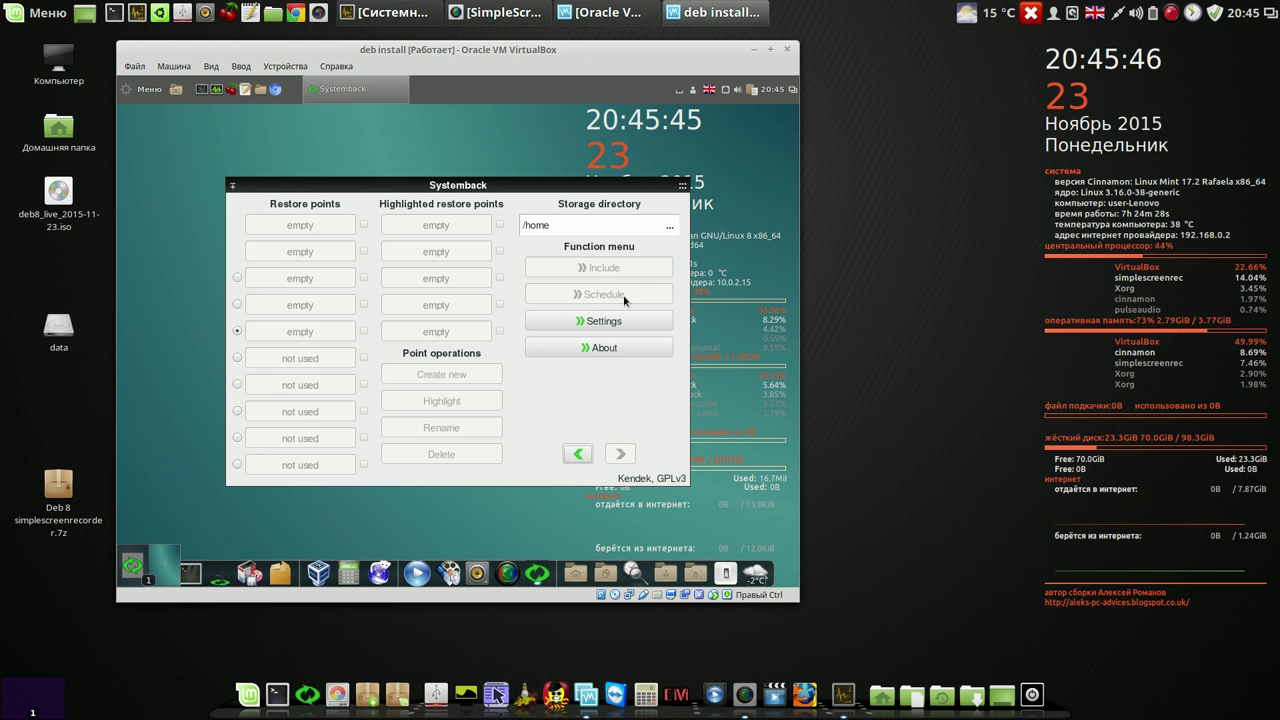
{"action": "left_click_drag", "start_coordinate": [584, 179], "coordinate": [519, 131]}
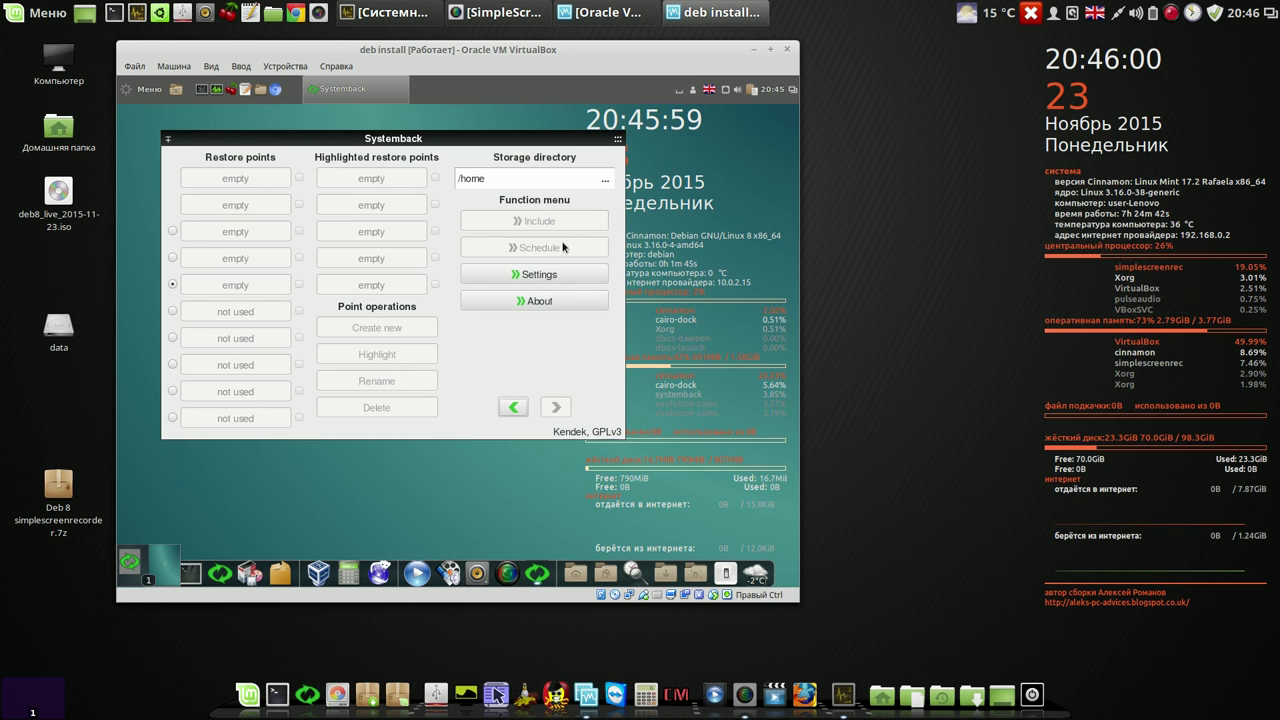
{"action": "left_click", "coordinate": [516, 408]}
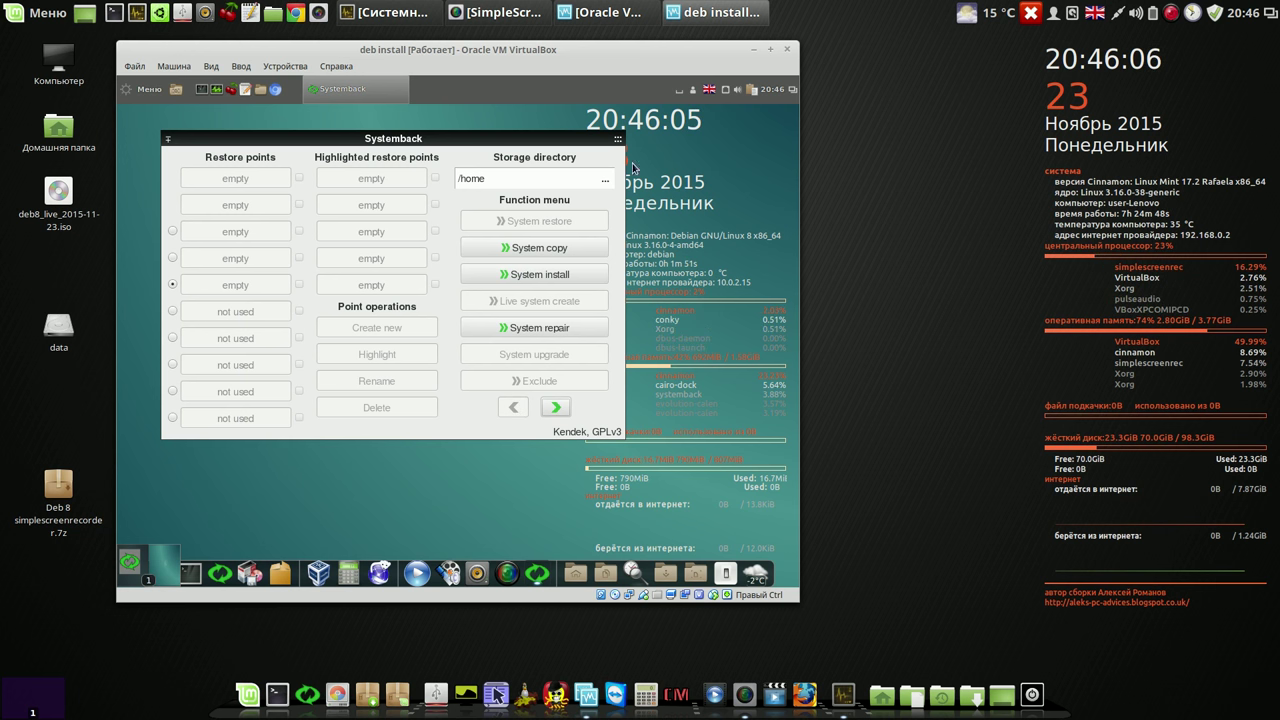
{"action": "mouse_move", "coordinate": [620, 145]}
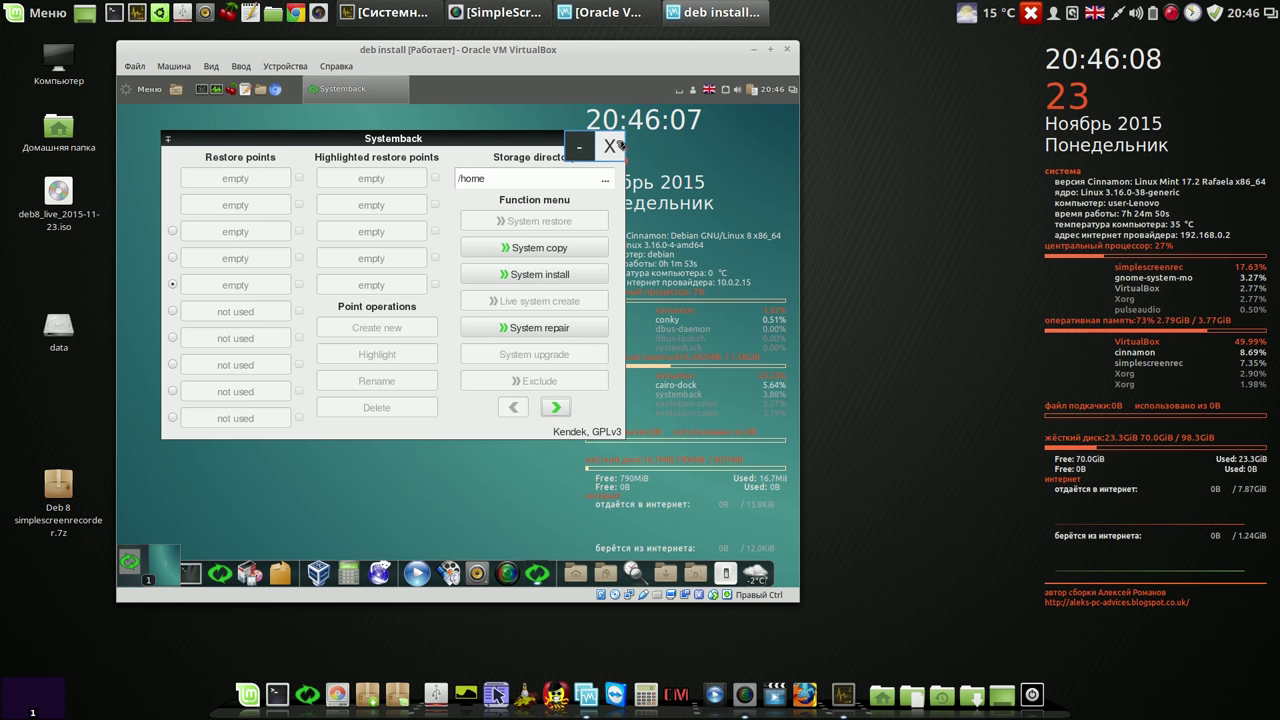
{"action": "left_click", "coordinate": [611, 146]}
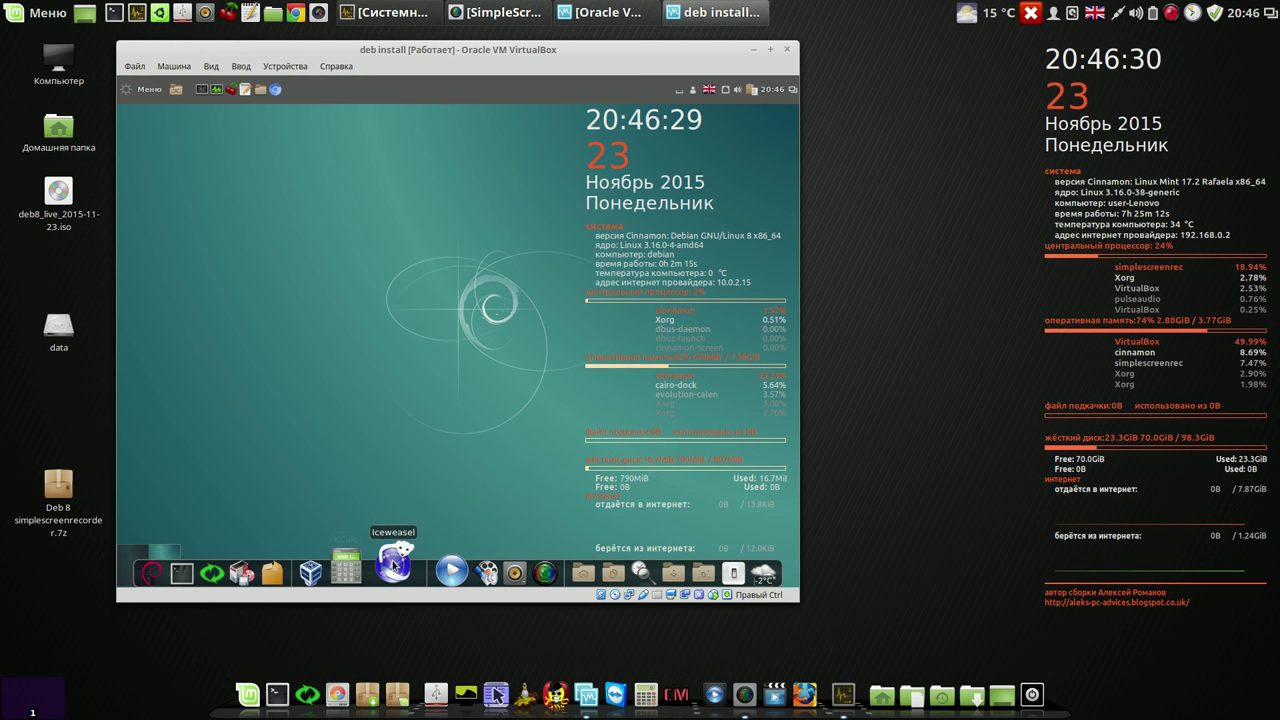
{"action": "left_click", "coordinate": [393, 565]}
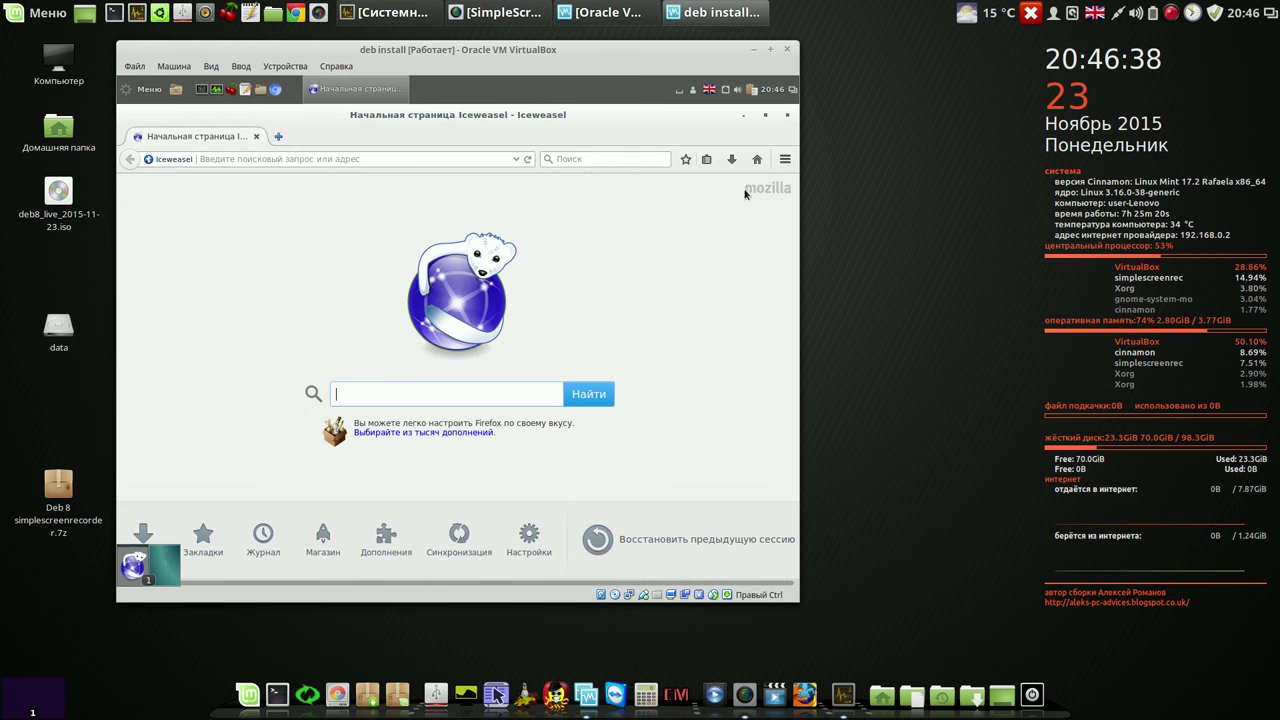
{"action": "left_click", "coordinate": [786, 160]}
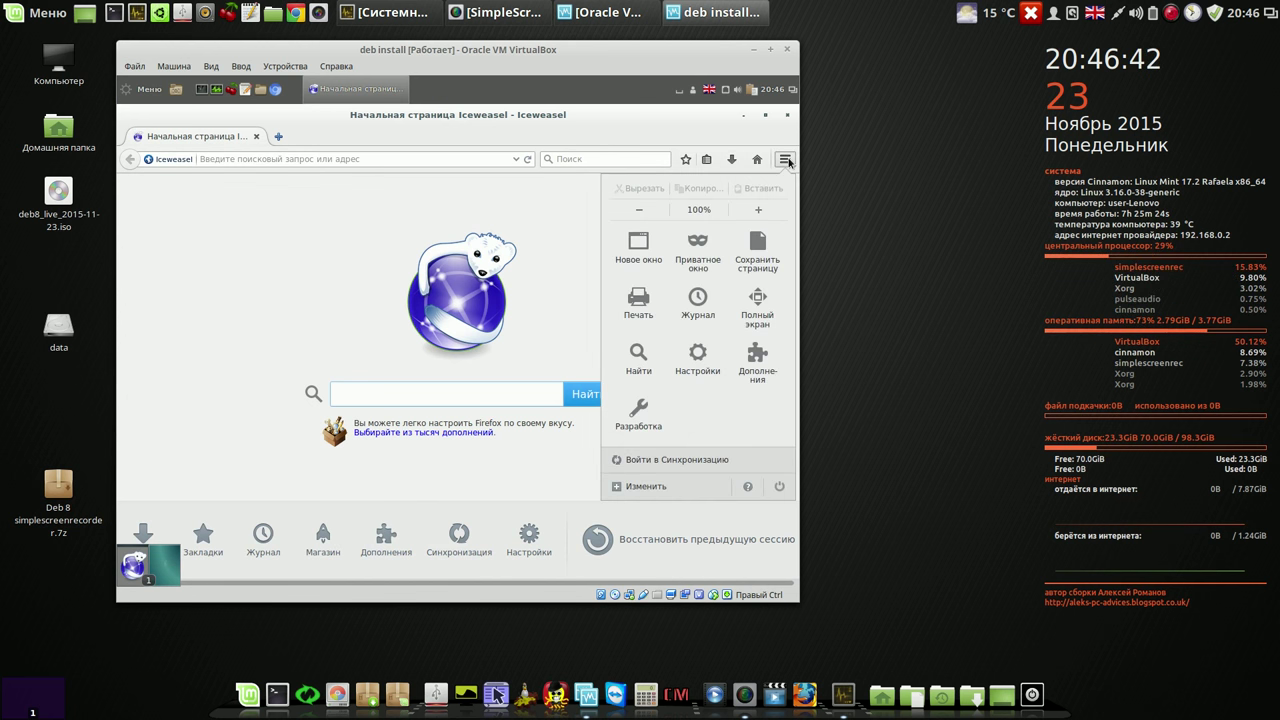
{"action": "left_click", "coordinate": [787, 161]}
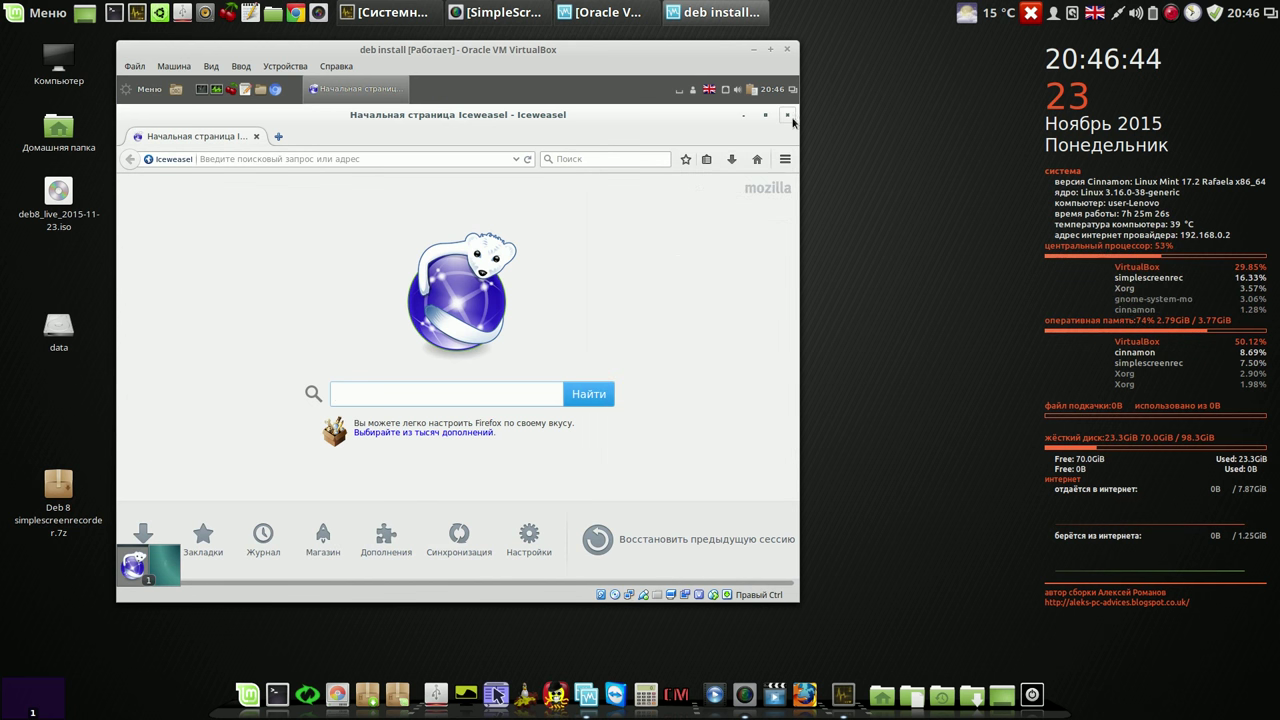
{"action": "left_click", "coordinate": [788, 116]}
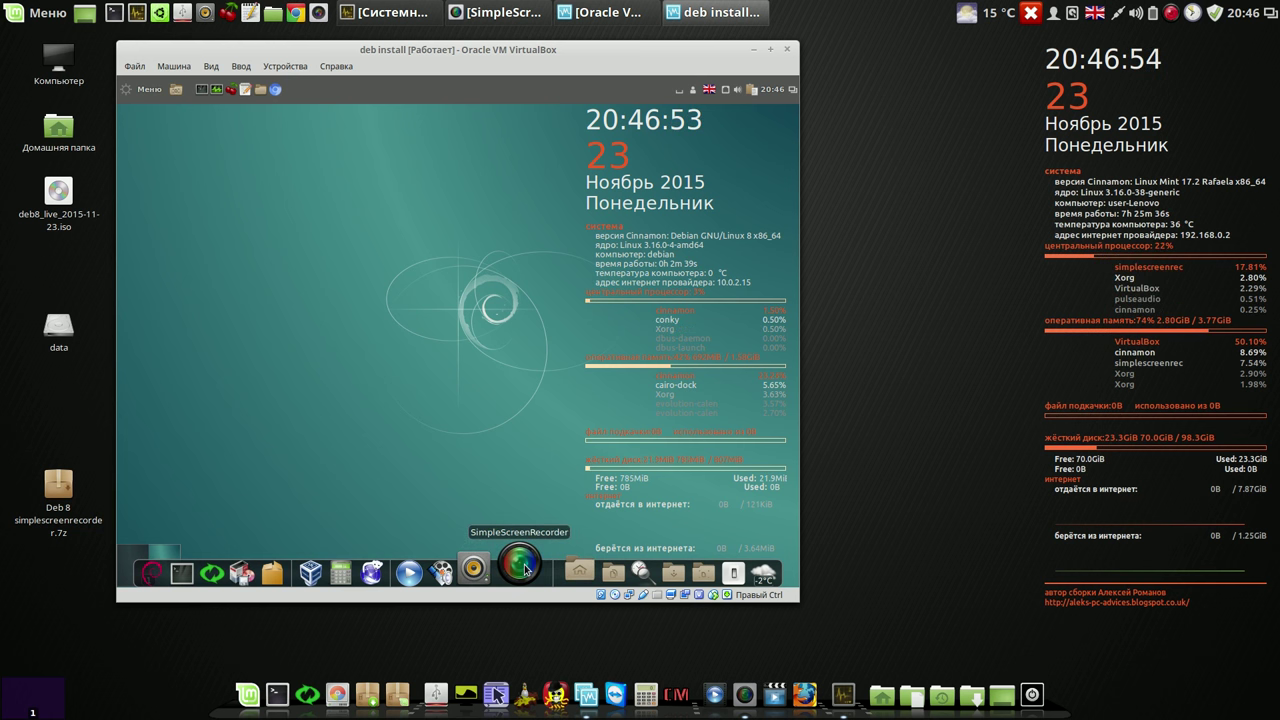
{"action": "left_click", "coordinate": [524, 569]}
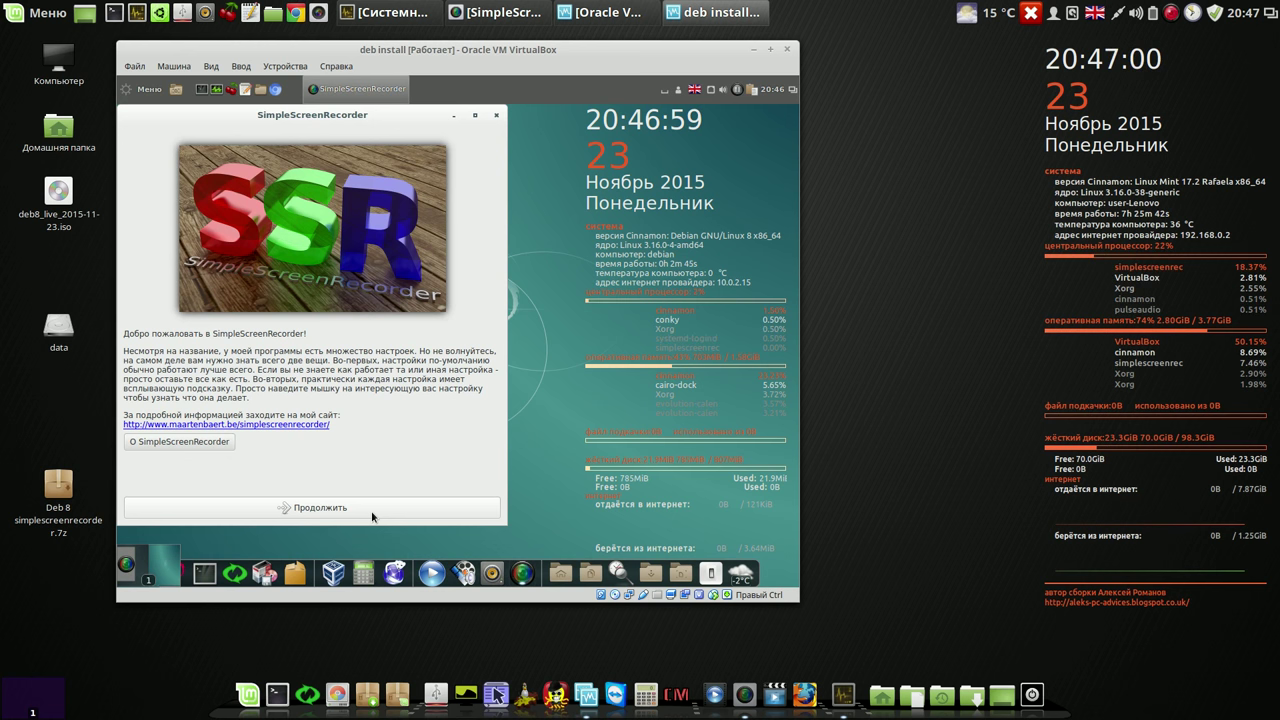
{"action": "left_click", "coordinate": [372, 510]}
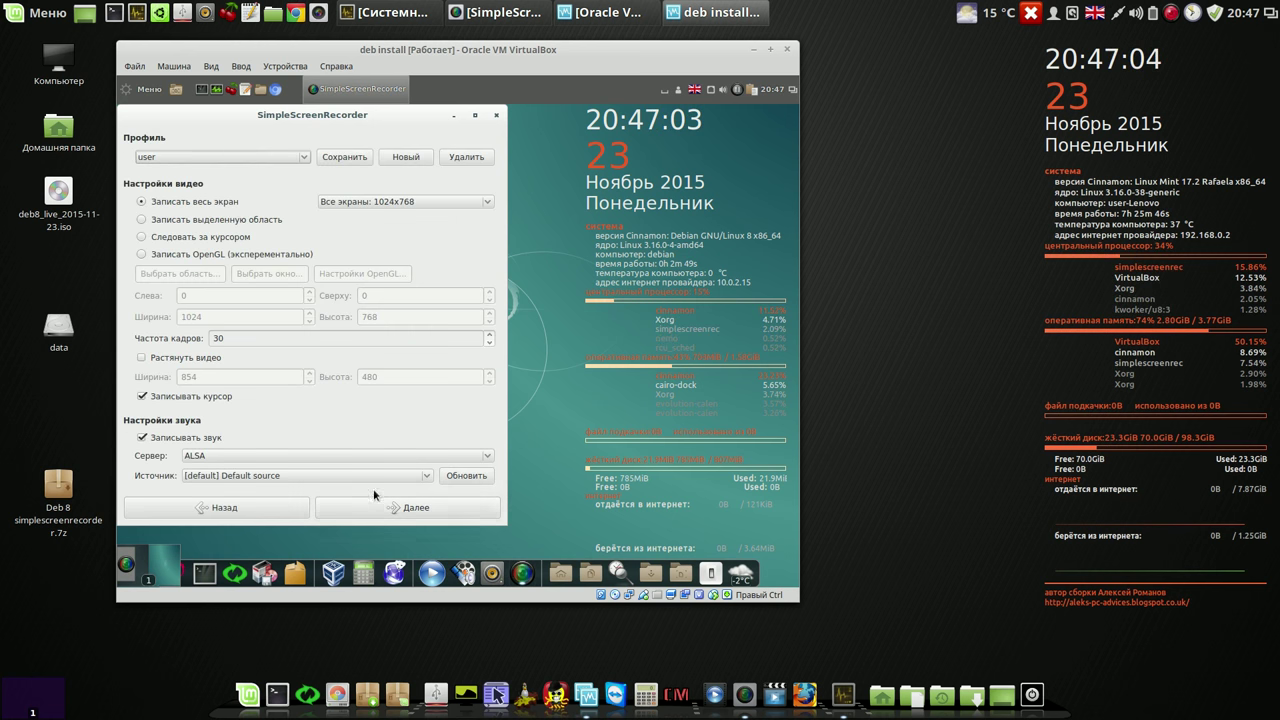
{"action": "left_click", "coordinate": [418, 510]}
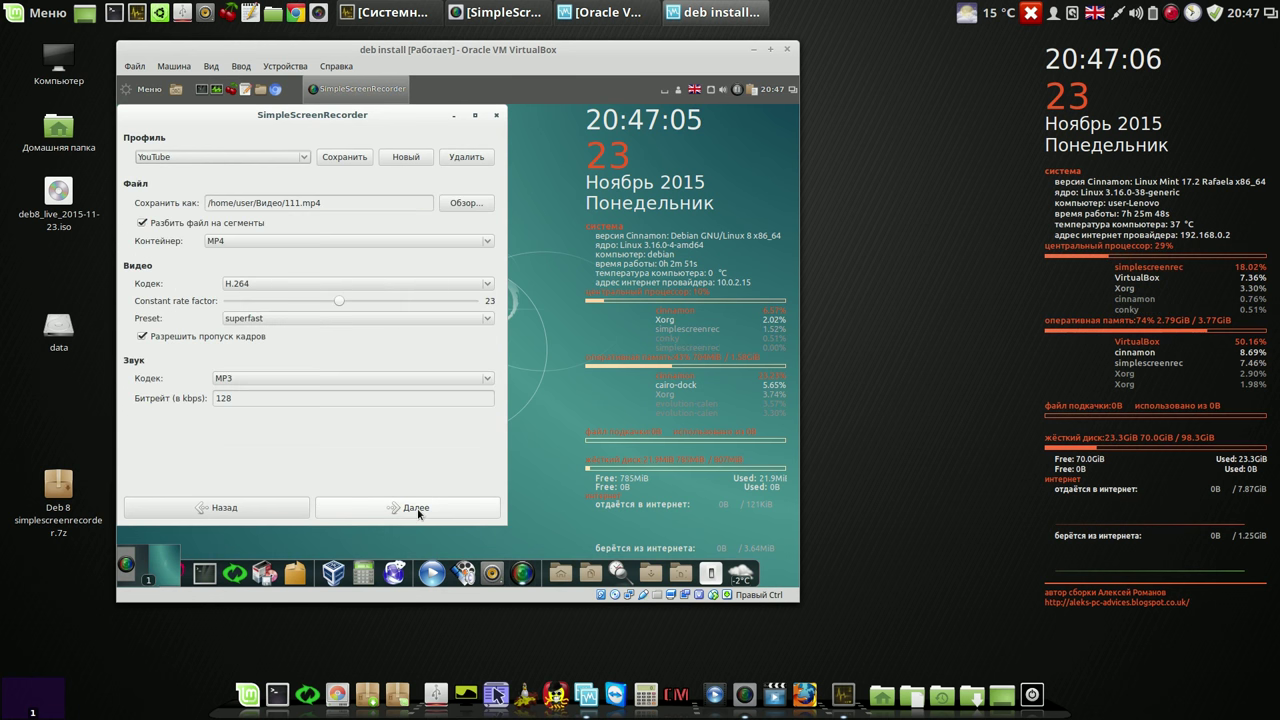
{"action": "left_click", "coordinate": [417, 510]}
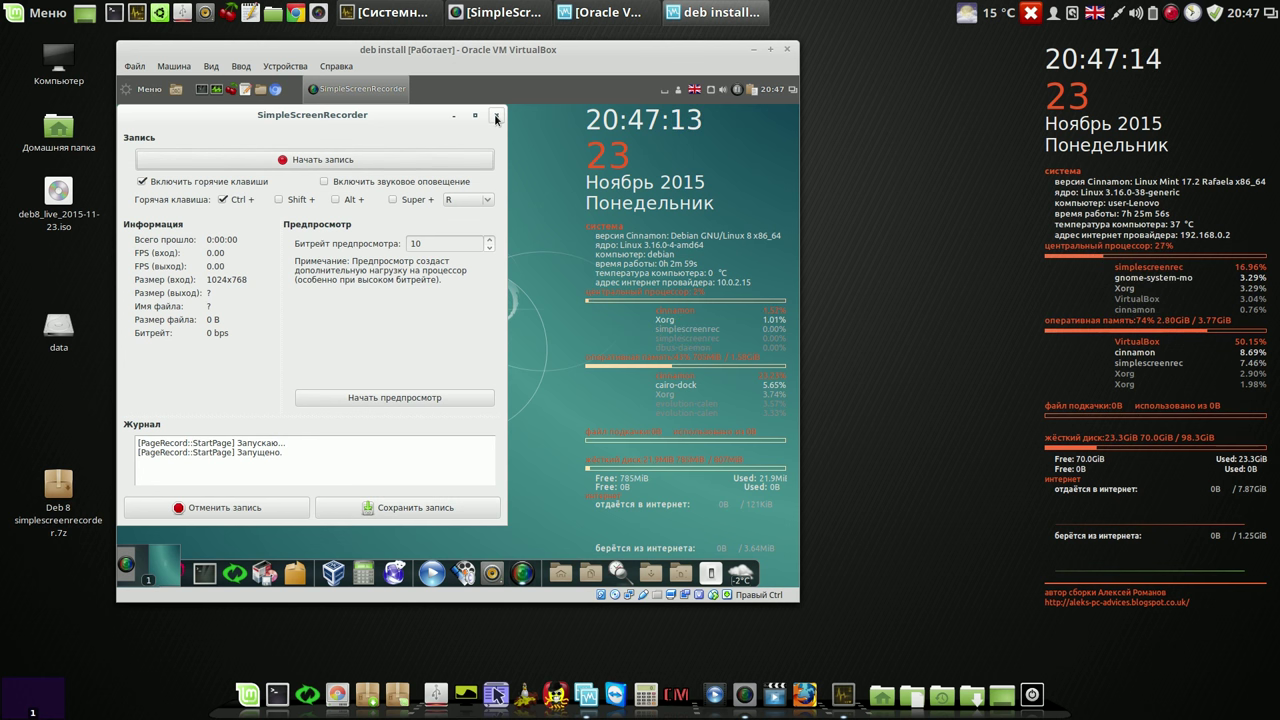
{"action": "left_click", "coordinate": [248, 509]}
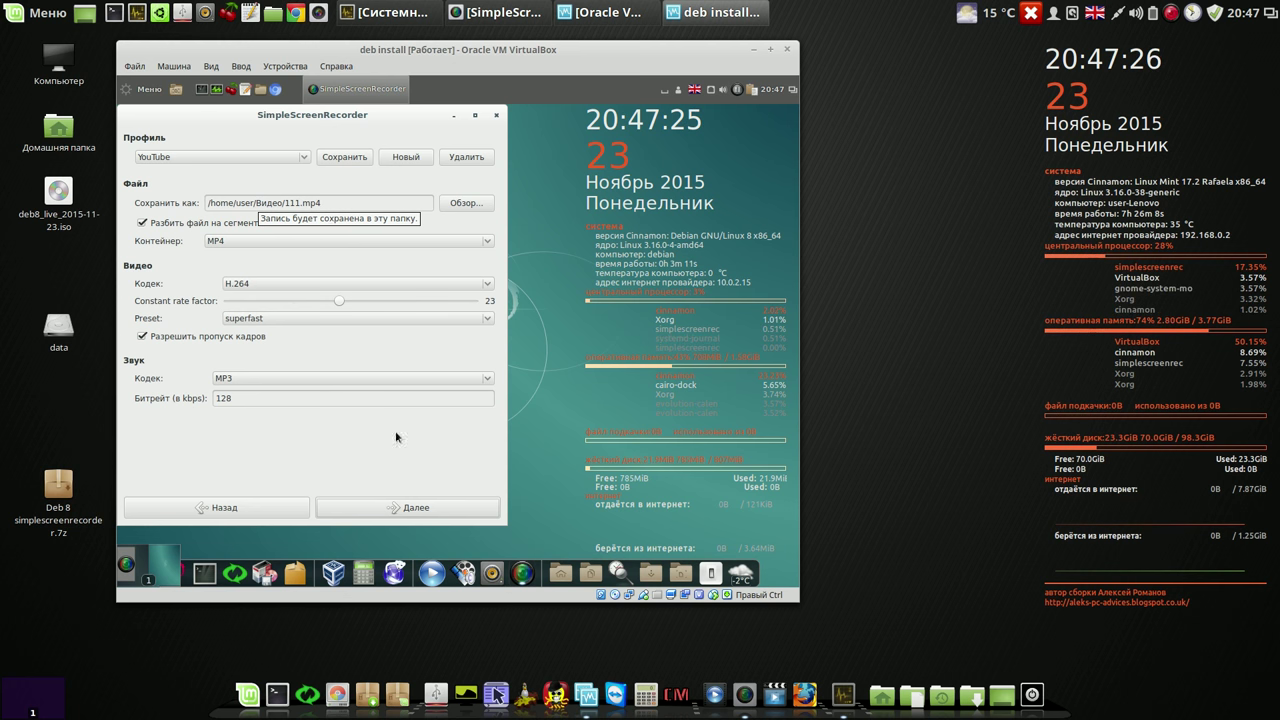
{"action": "left_click", "coordinate": [497, 116]}
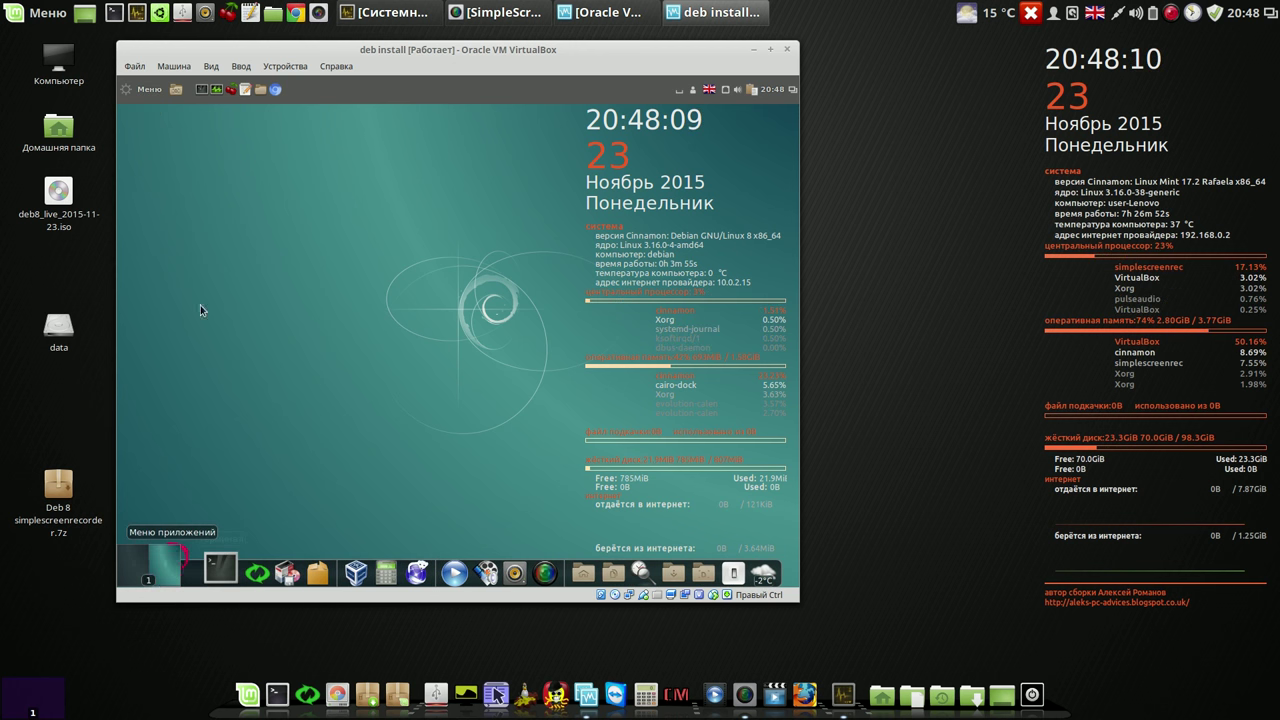
Step: In Conky Manager, disable conky_long, enable conky_short, and close the manager
{"action": "left_click", "coordinate": [149, 90]}
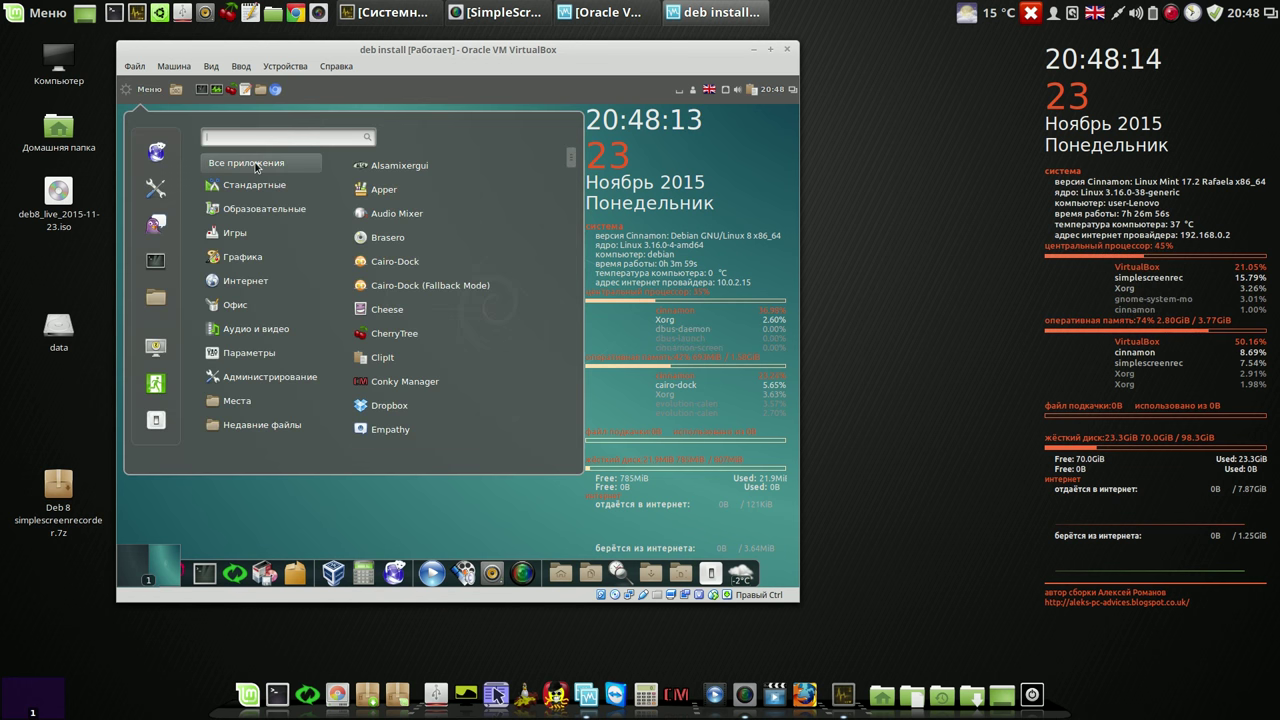
{"action": "left_click", "coordinate": [399, 381]}
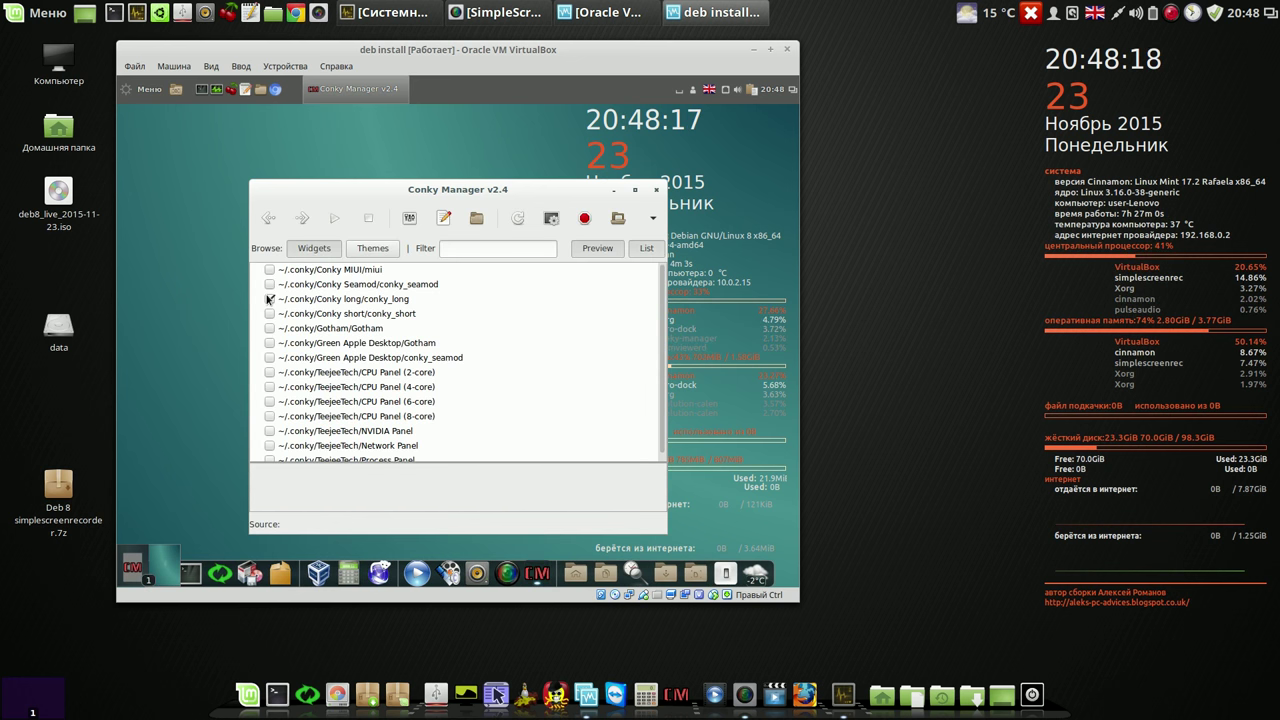
{"action": "left_click", "coordinate": [268, 299]}
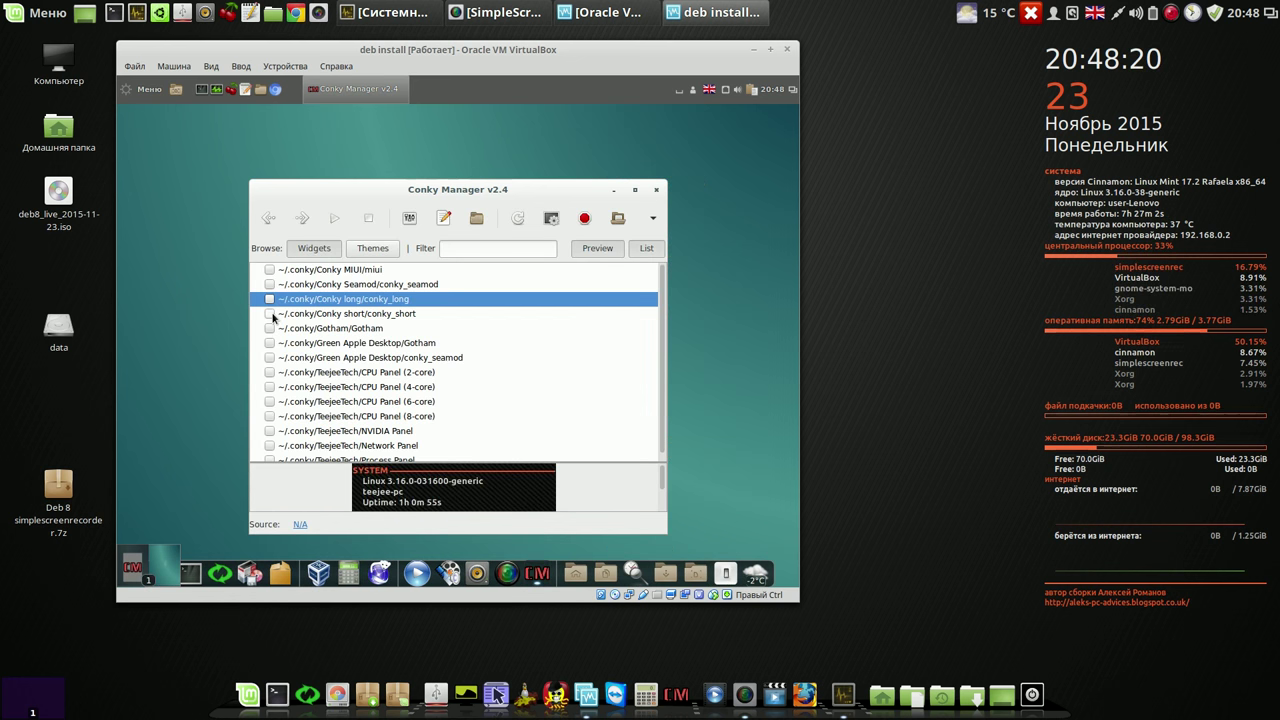
{"action": "left_click", "coordinate": [269, 313]}
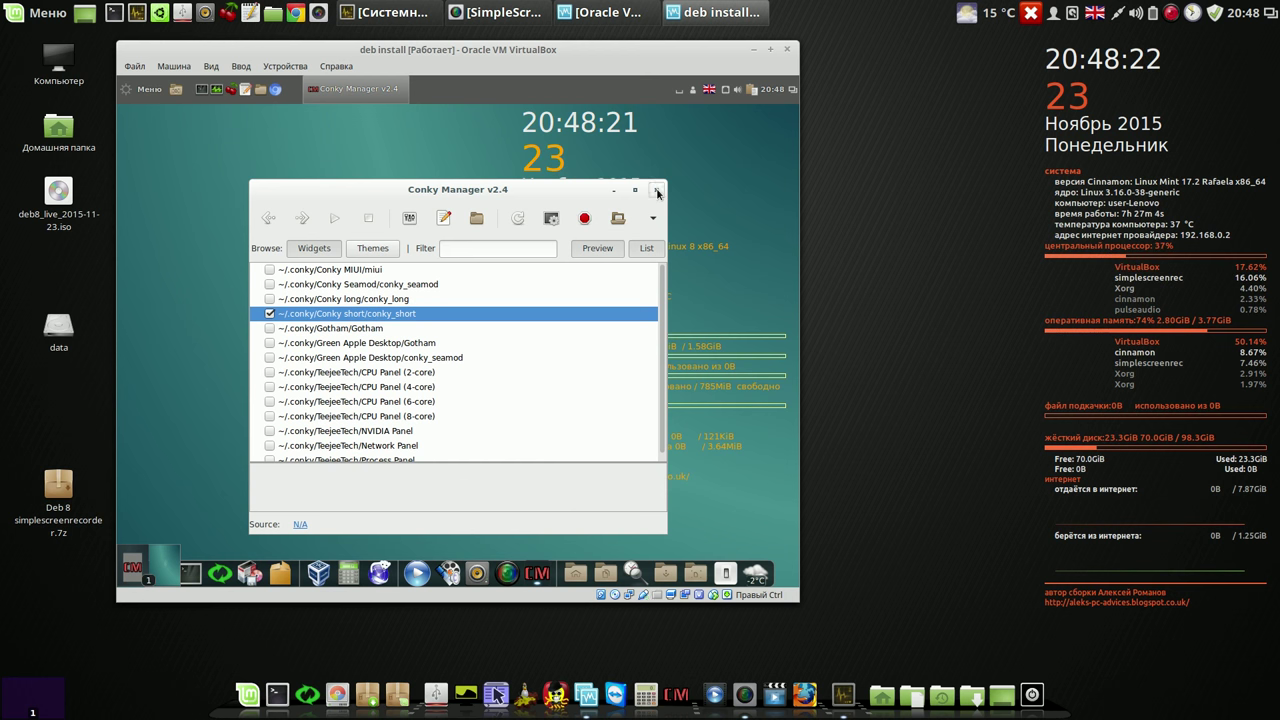
{"action": "left_click", "coordinate": [657, 189]}
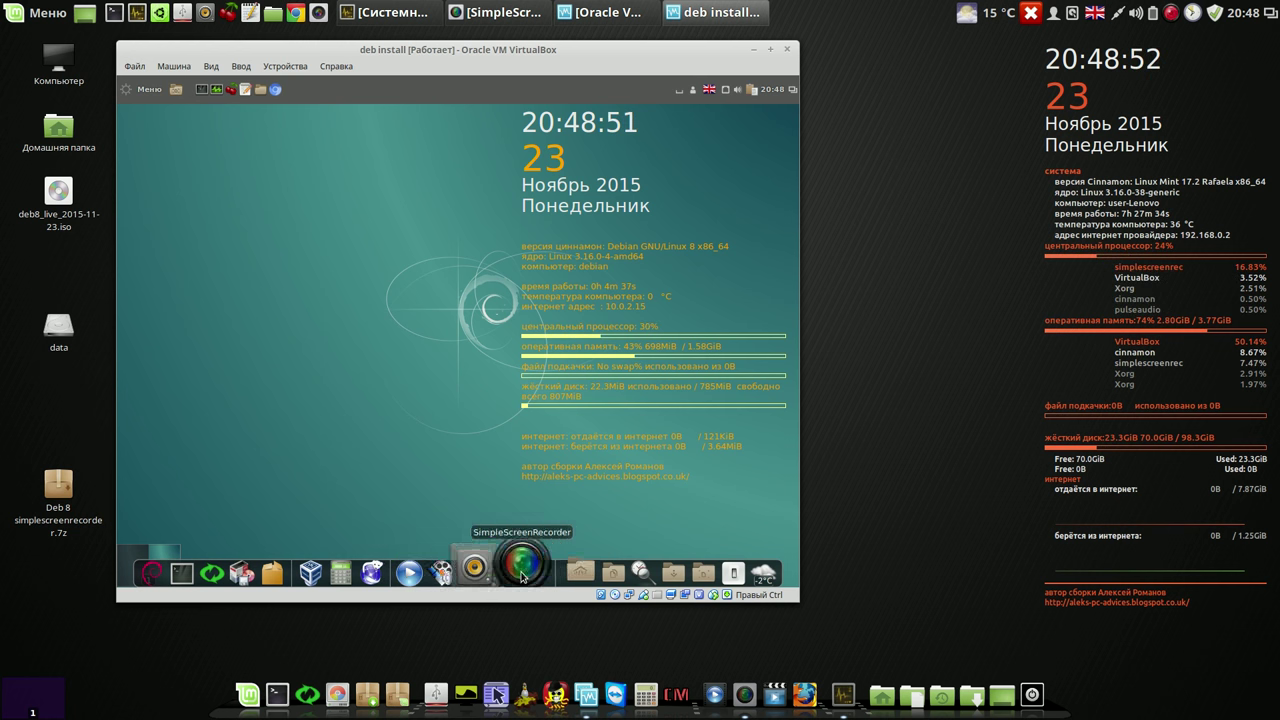
Step: Lower Microphone 1's recording volume slightly, close Sound settings, and show the weather forecast
{"action": "left_click", "coordinate": [495, 563]}
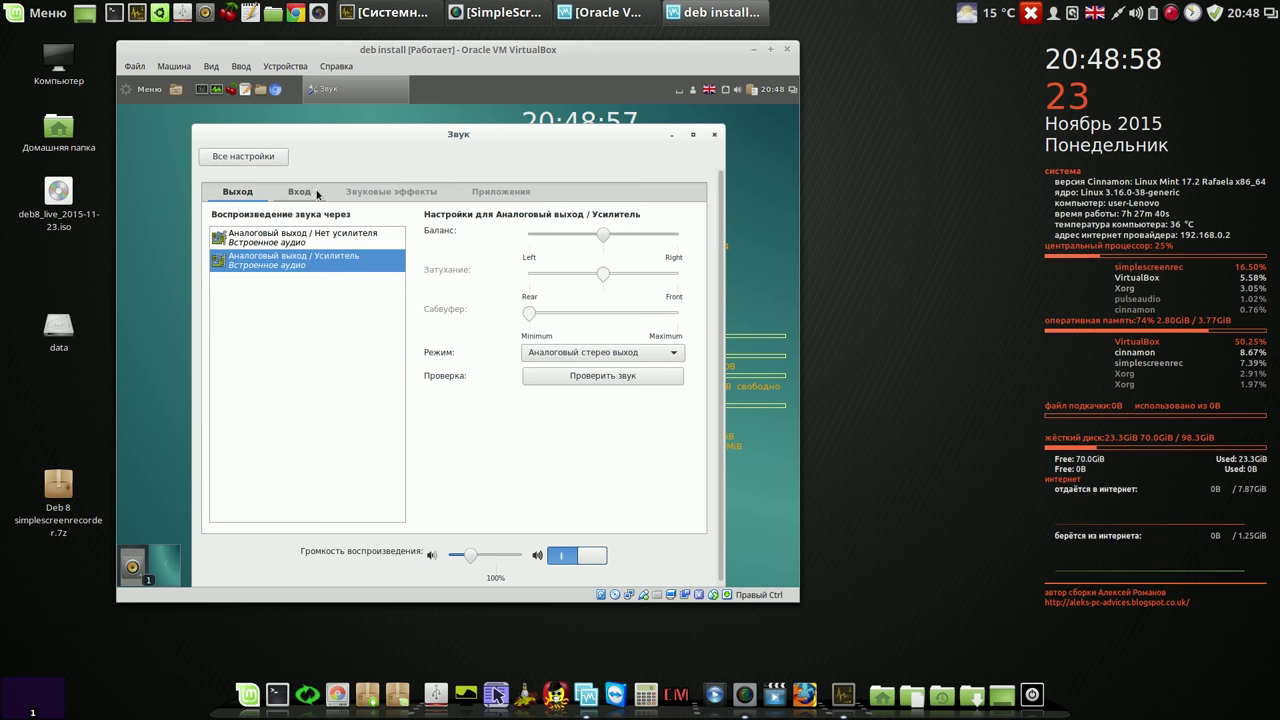
{"action": "left_click", "coordinate": [299, 191]}
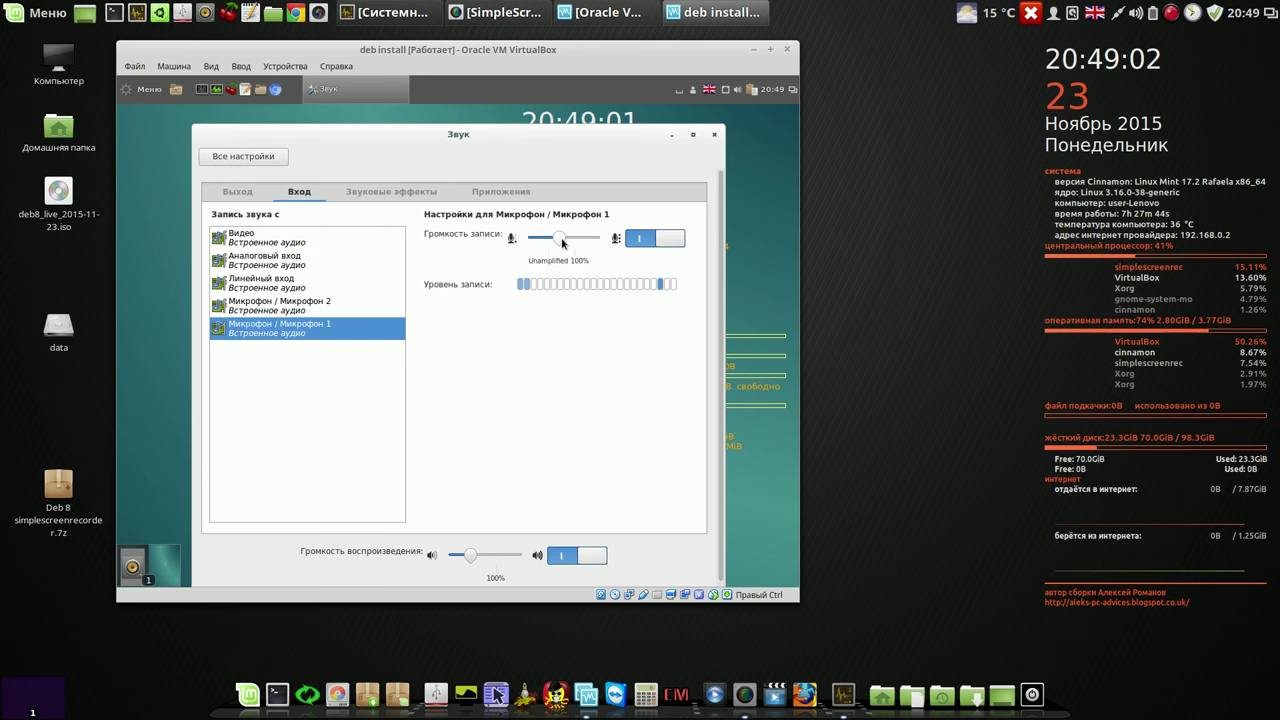
{"action": "left_click_drag", "start_coordinate": [561, 239], "coordinate": [552, 256]}
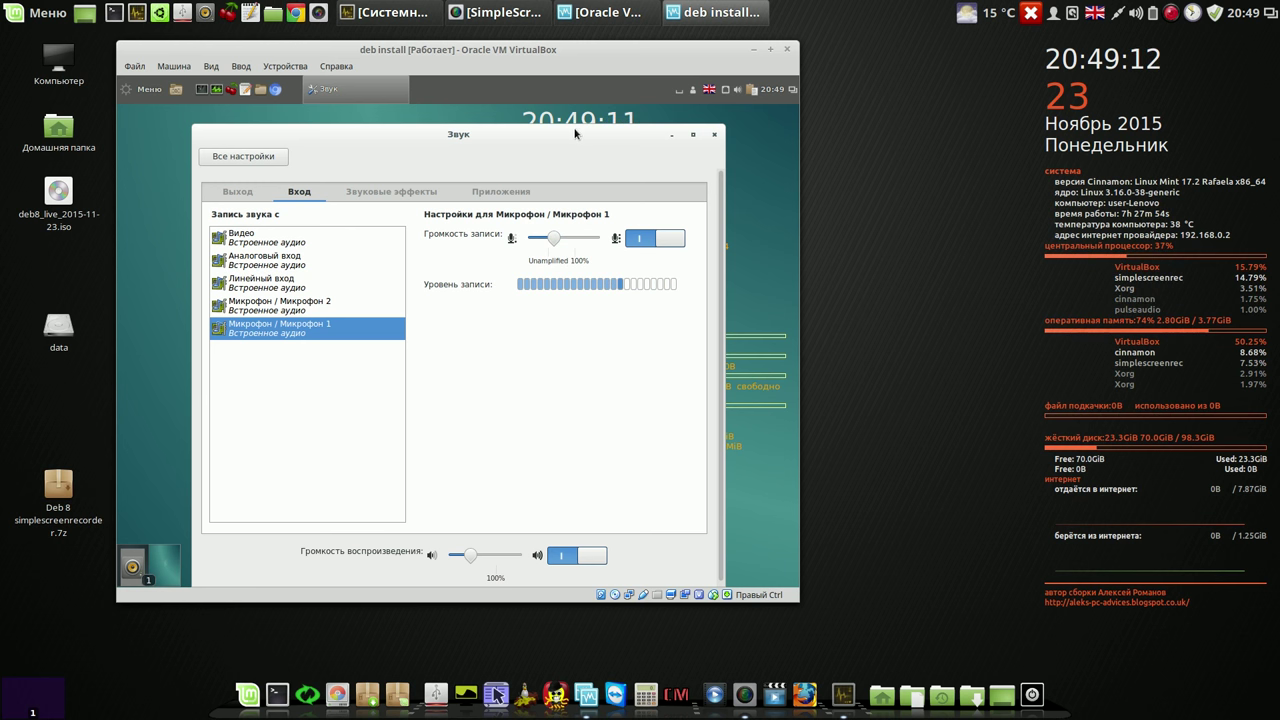
{"action": "mouse_move", "coordinate": [571, 135]}
{"action": "left_mouse_down"}
{"action": "mouse_move", "coordinate": [560, 124]}
{"action": "mouse_move", "coordinate": [591, 131]}
{"action": "left_mouse_up"}
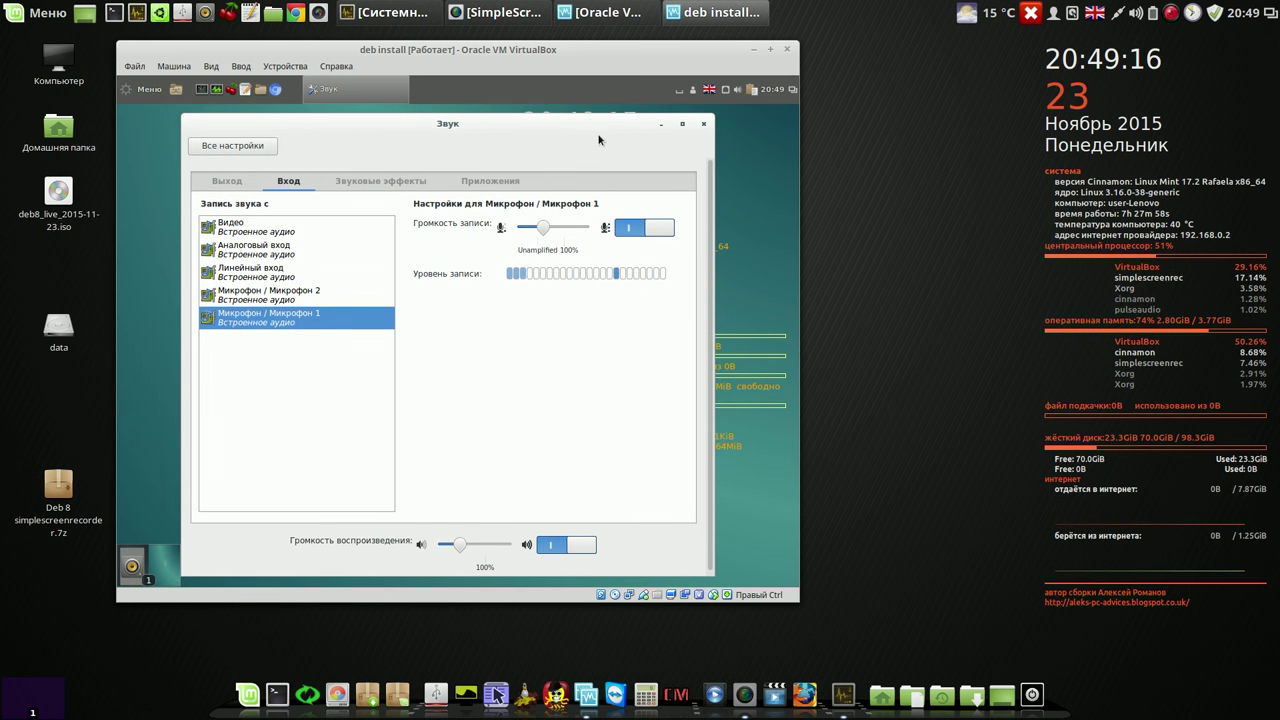
{"action": "left_click", "coordinate": [705, 124]}
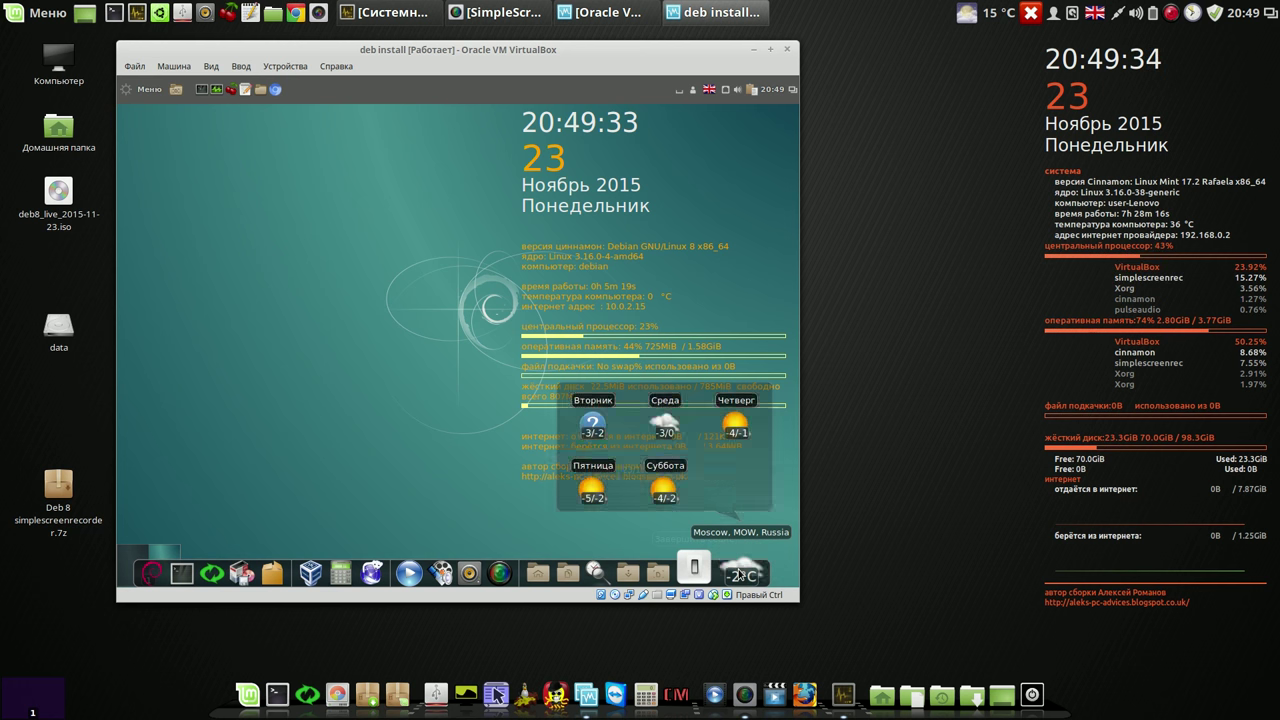
{"action": "left_click", "coordinate": [741, 575]}
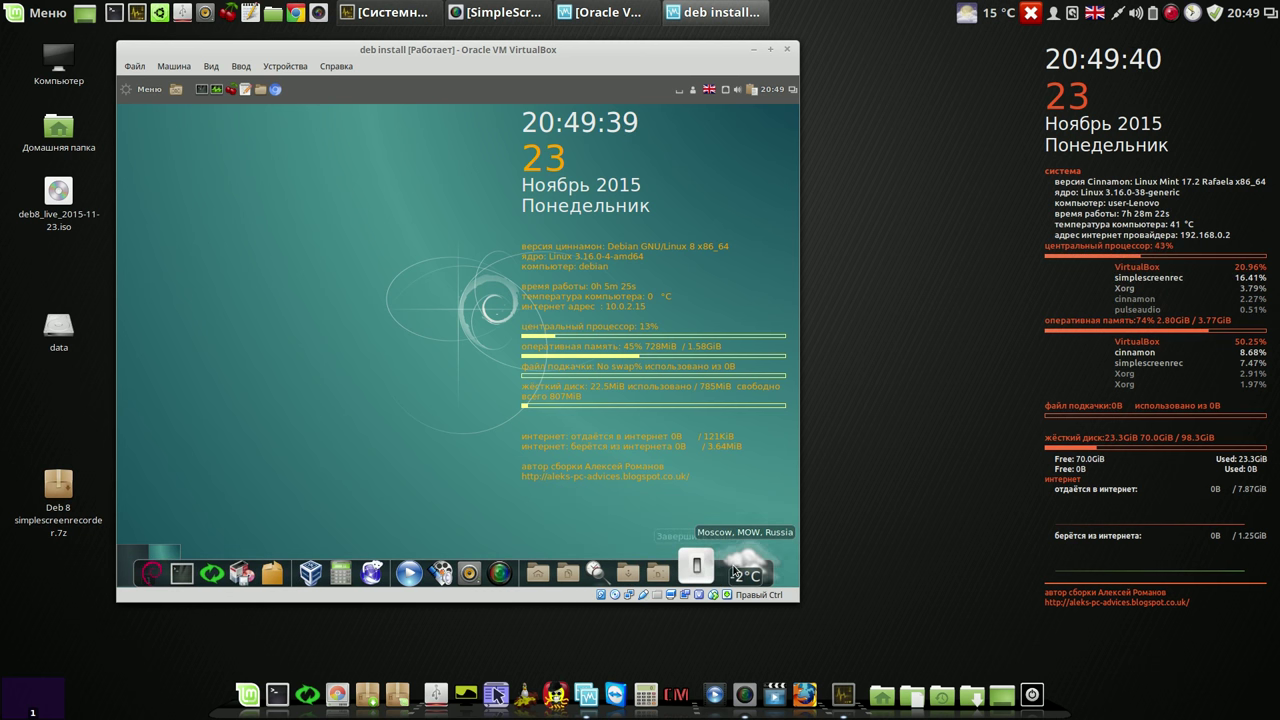
{"action": "mouse_move", "coordinate": [735, 572]}
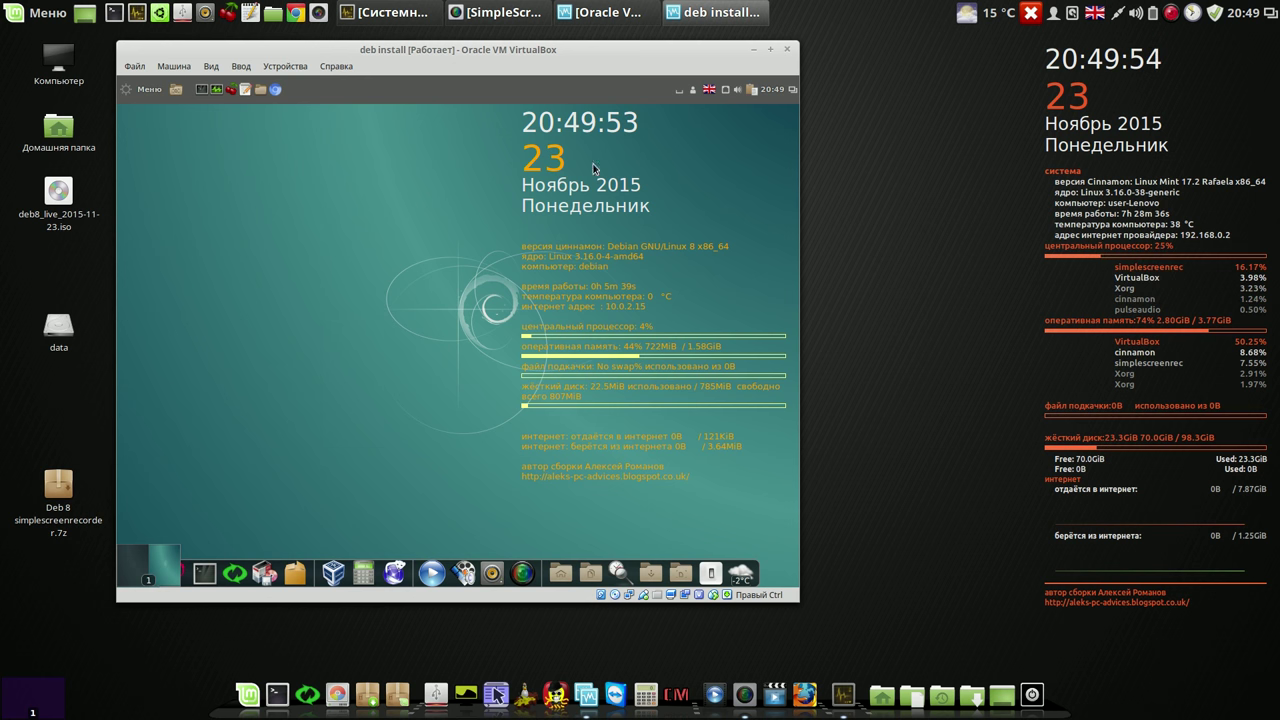
{"action": "left_click", "coordinate": [772, 89]}
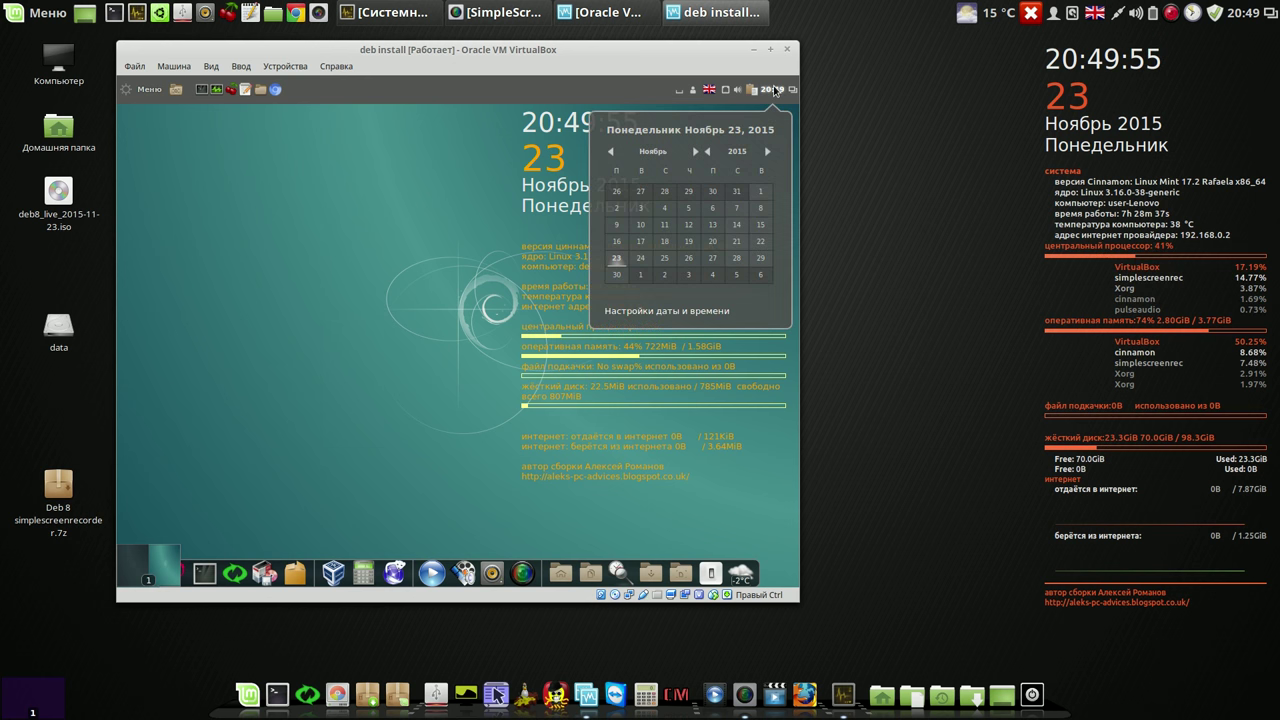
{"action": "left_click", "coordinate": [644, 312]}
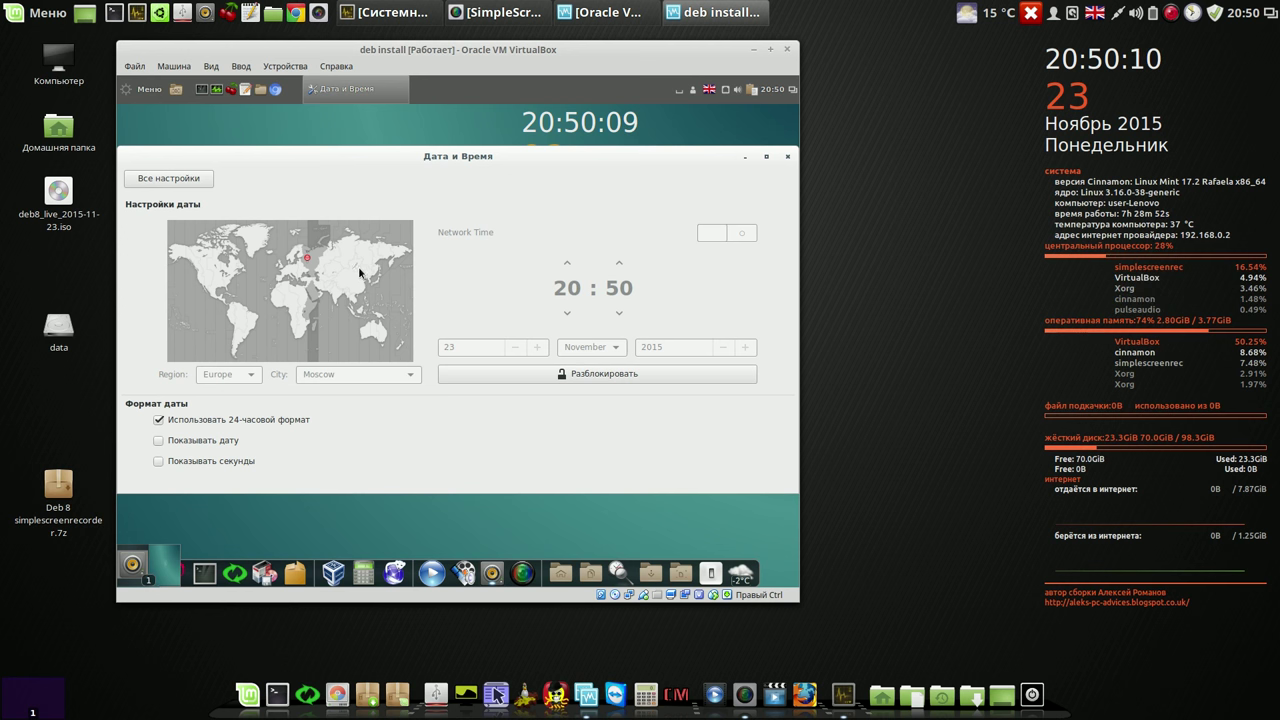
{"action": "left_click", "coordinate": [788, 157]}
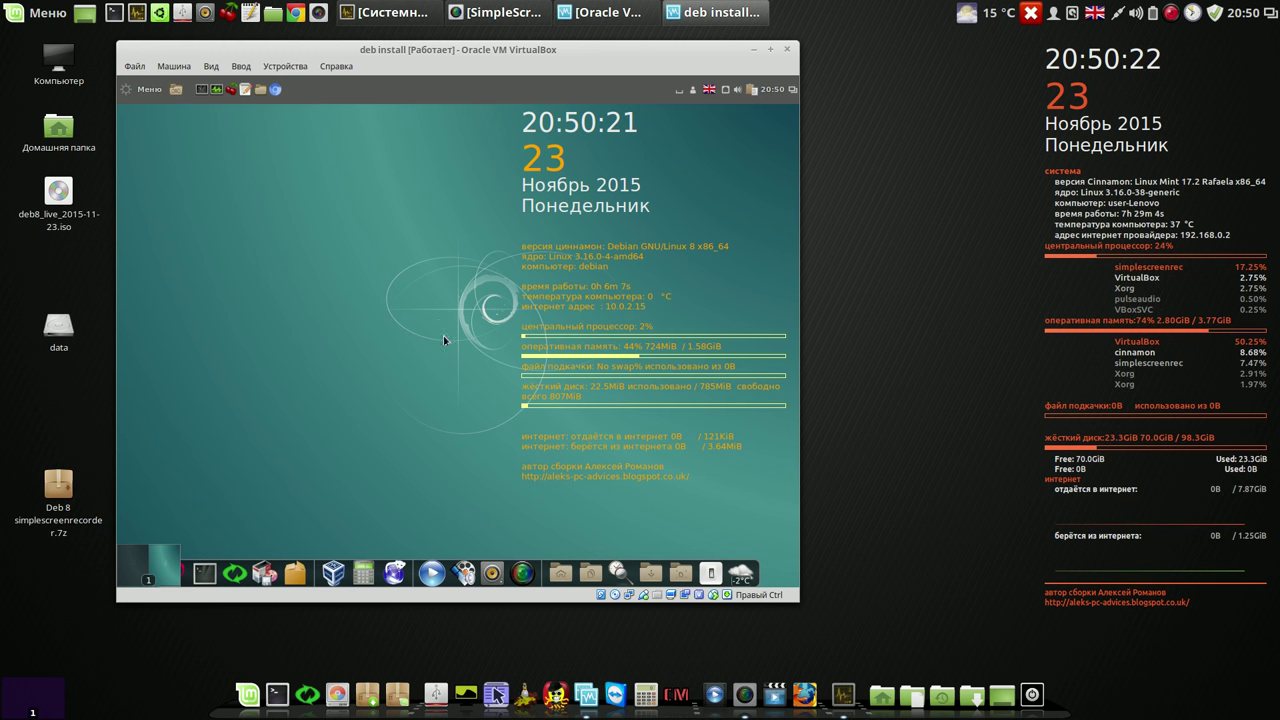
Step: Log out of Cinnamon by choosing Завершить сеанс and confirming
{"action": "left_click", "coordinate": [710, 565]}
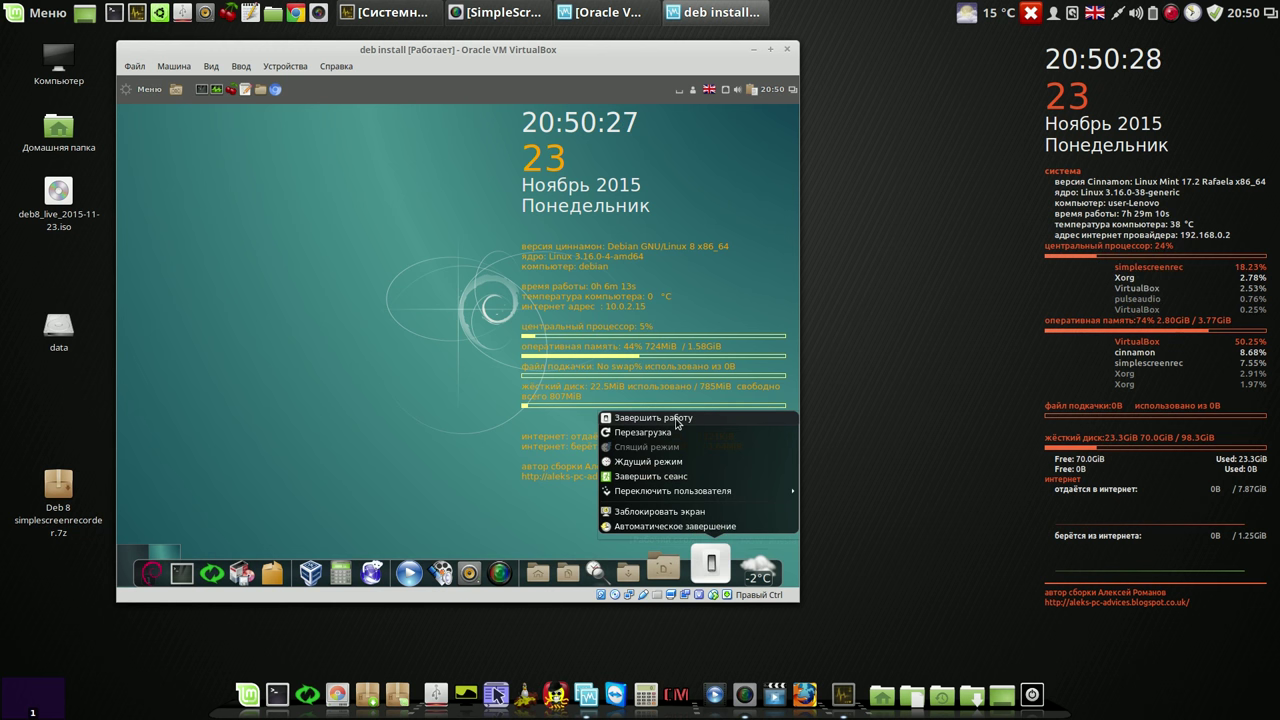
{"action": "left_click", "coordinate": [659, 480]}
{"action": "left_click", "coordinate": [718, 507]}
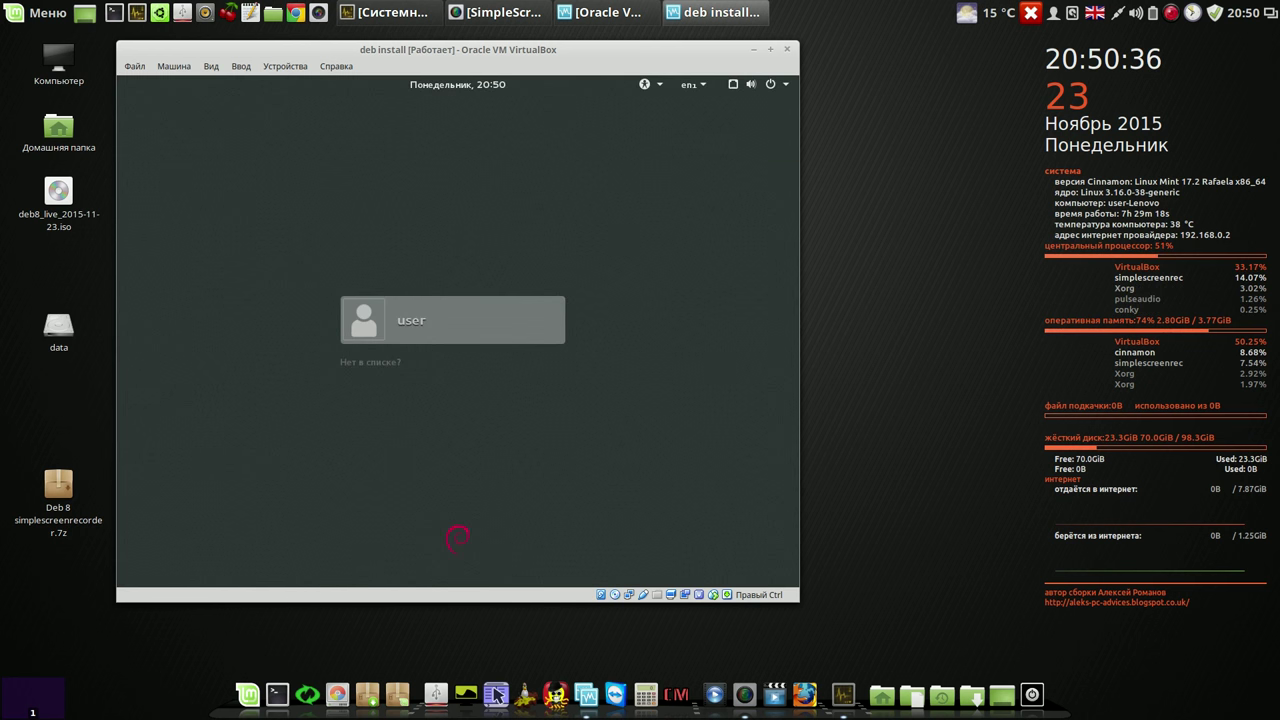
Step: Log back in as the same user with the Openbox session selected
{"action": "left_click", "coordinate": [439, 333]}
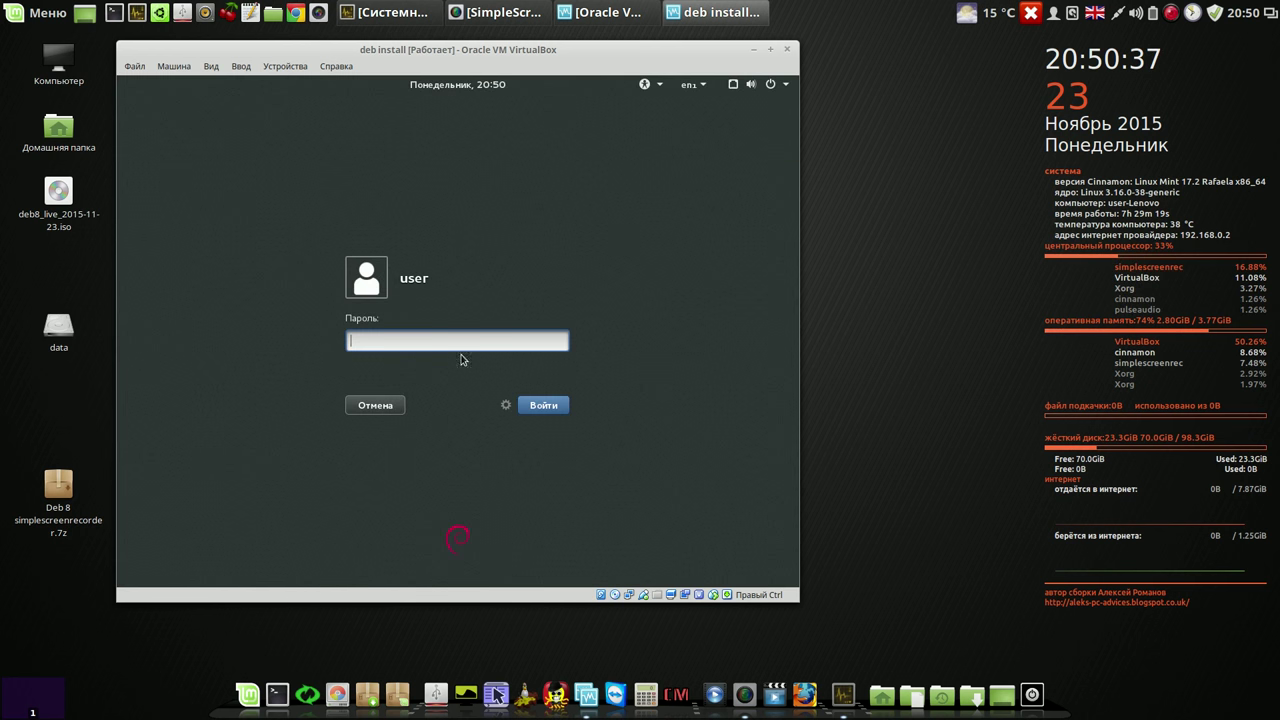
{"action": "left_click", "coordinate": [506, 406]}
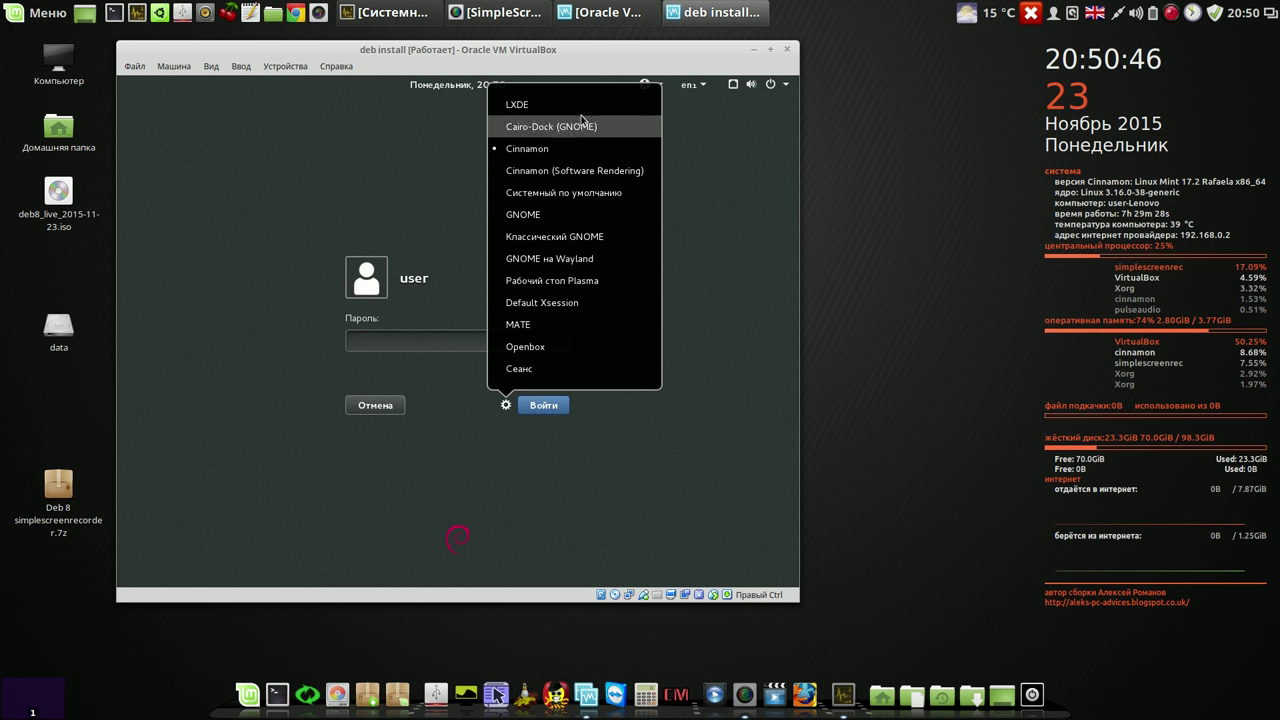
{"action": "left_click", "coordinate": [599, 356]}
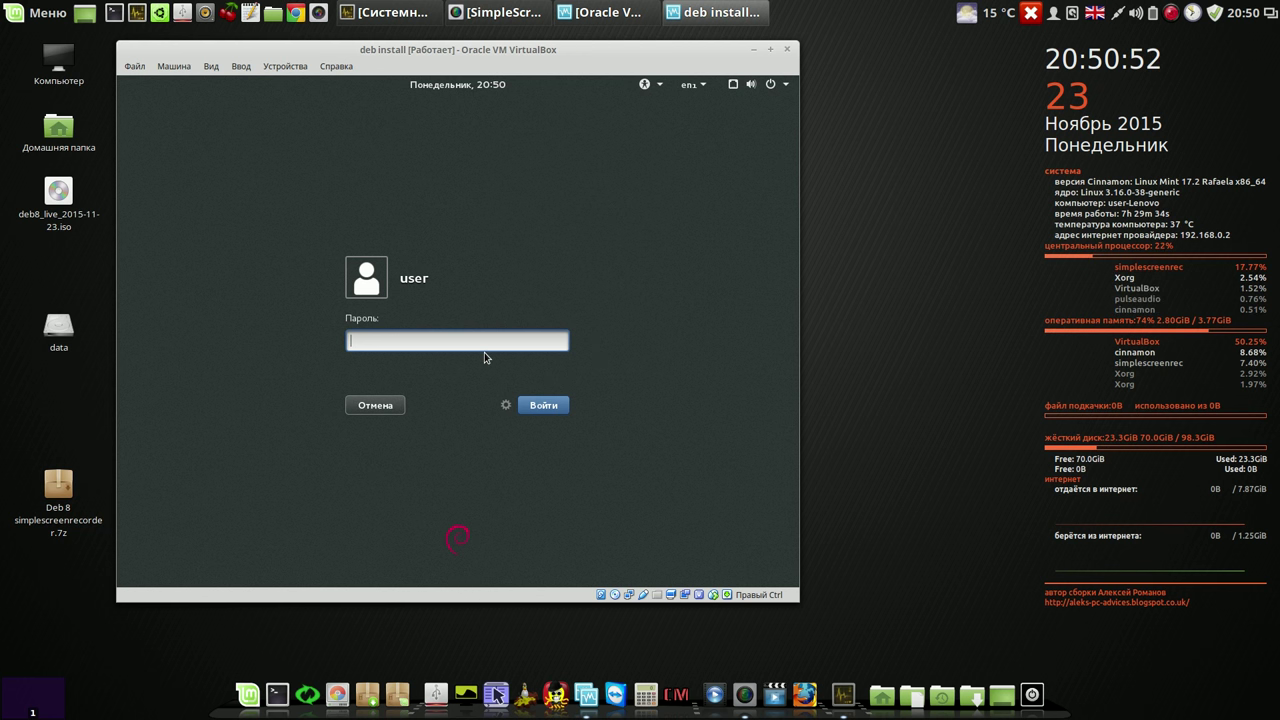
{"action": "type", "text": "**"}
{"action": "left_click", "coordinate": [540, 410]}
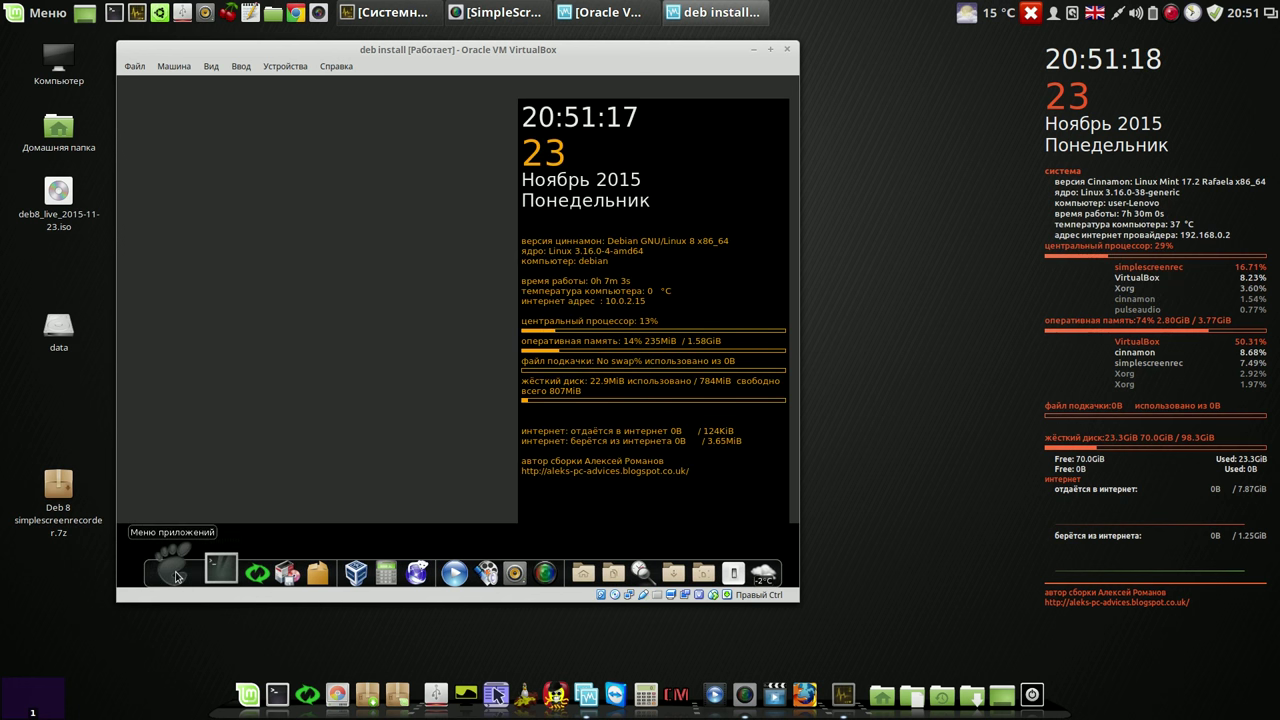
Step: Launch LibreOffice Calc from the Офис menu, then close the spreadsheet and Start Center
{"action": "left_click", "coordinate": [174, 572]}
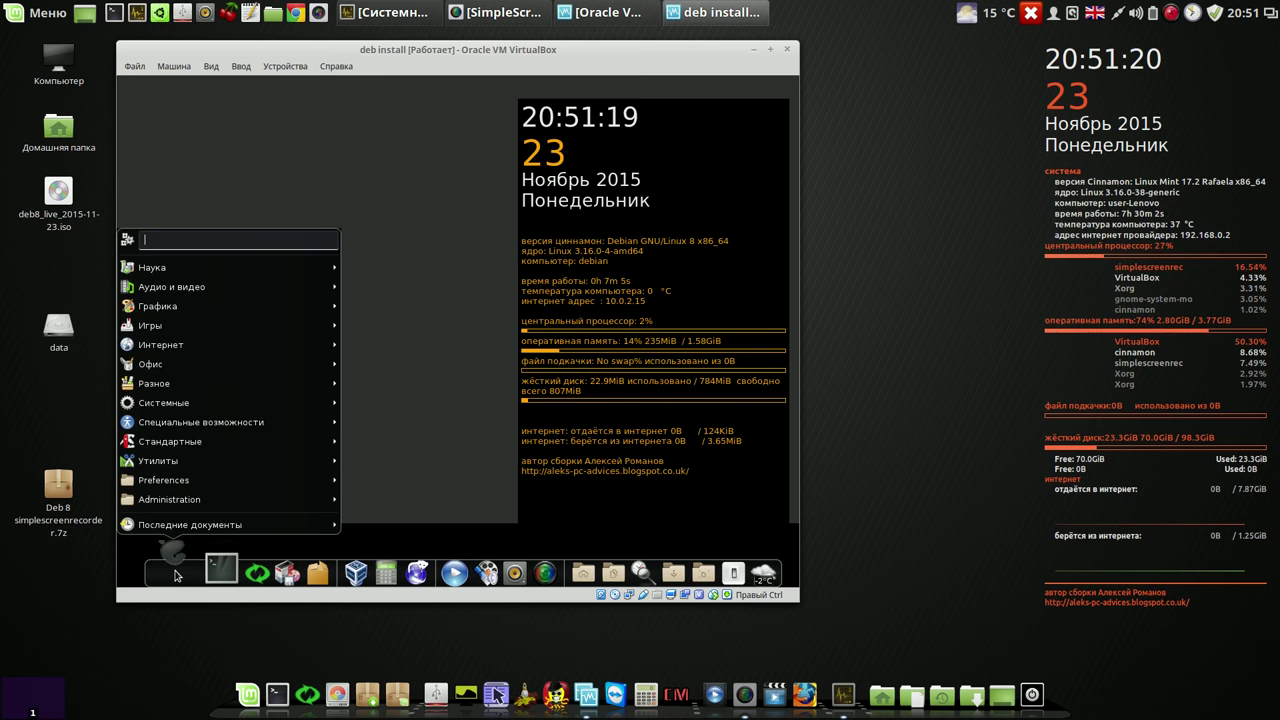
{"action": "mouse_move", "coordinate": [187, 366]}
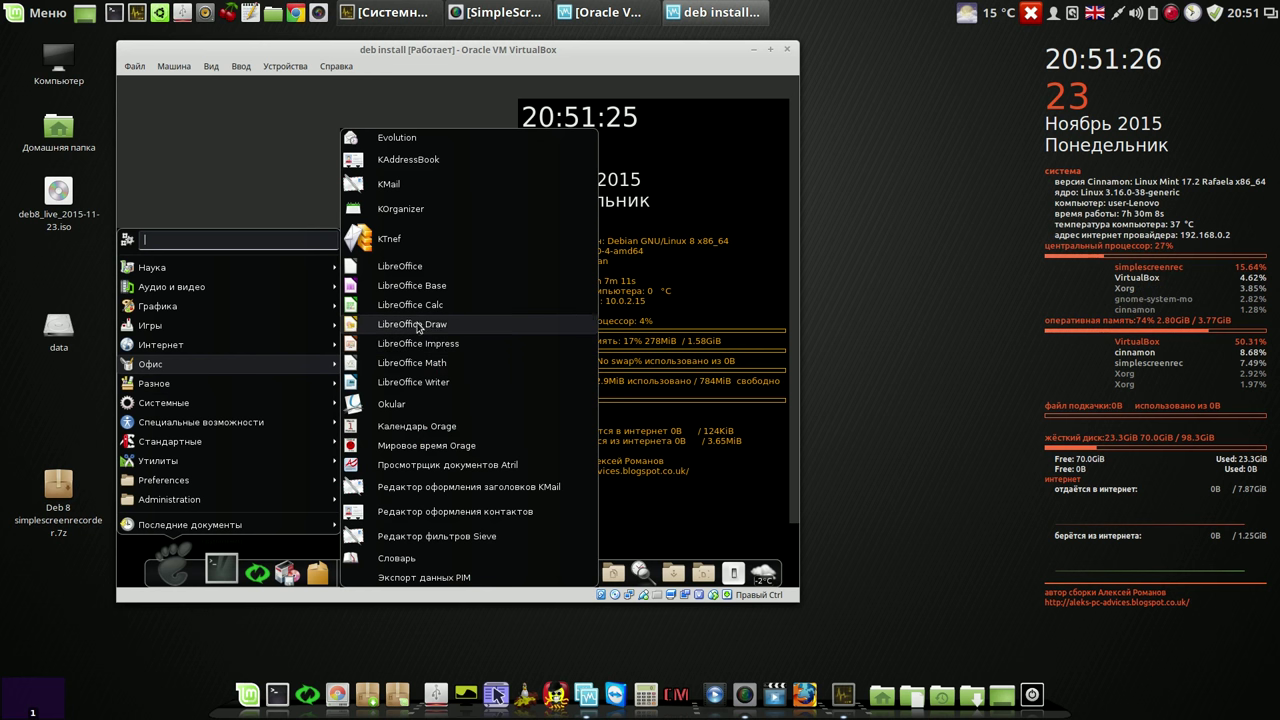
{"action": "left_click", "coordinate": [420, 308]}
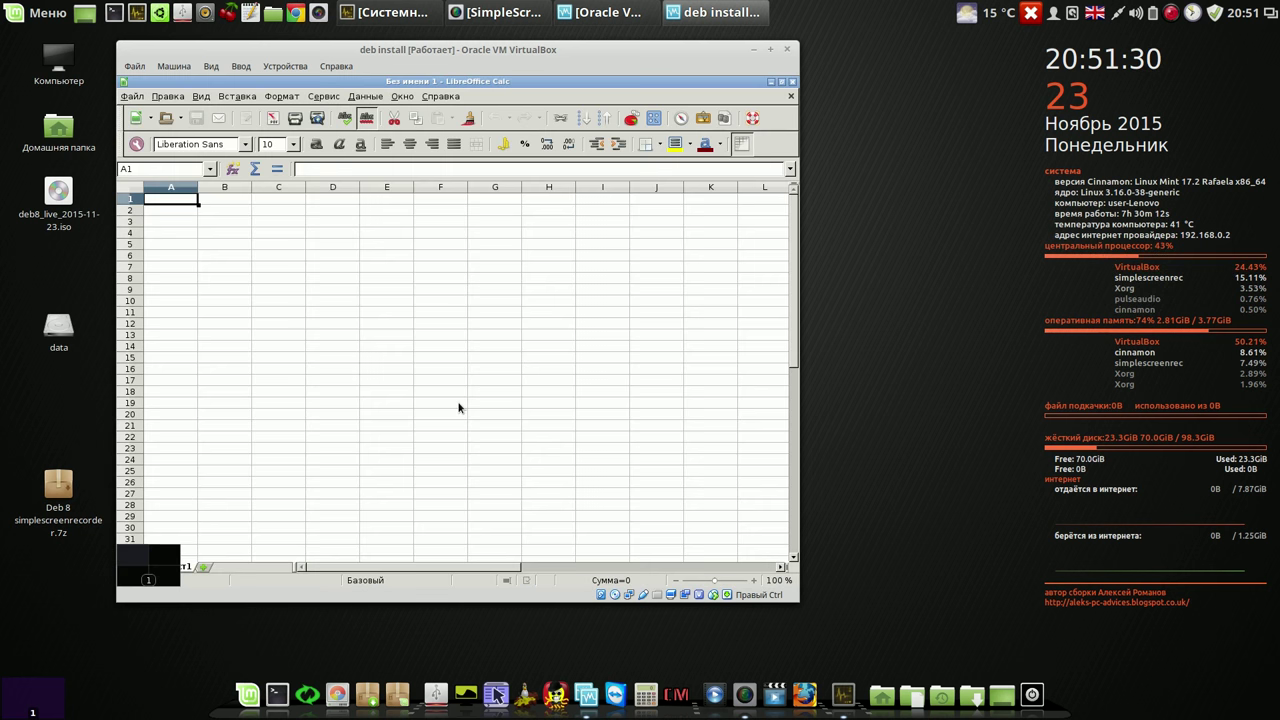
{"action": "left_click", "coordinate": [790, 97]}
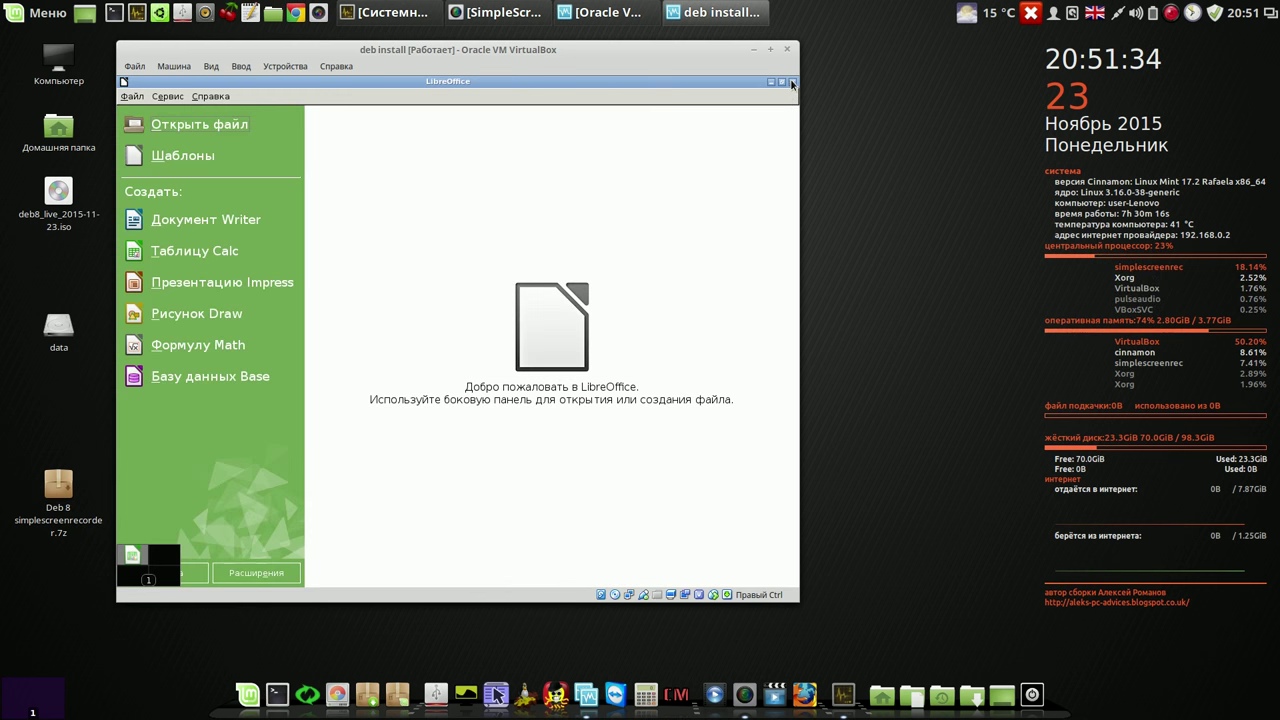
{"action": "left_click", "coordinate": [792, 81]}
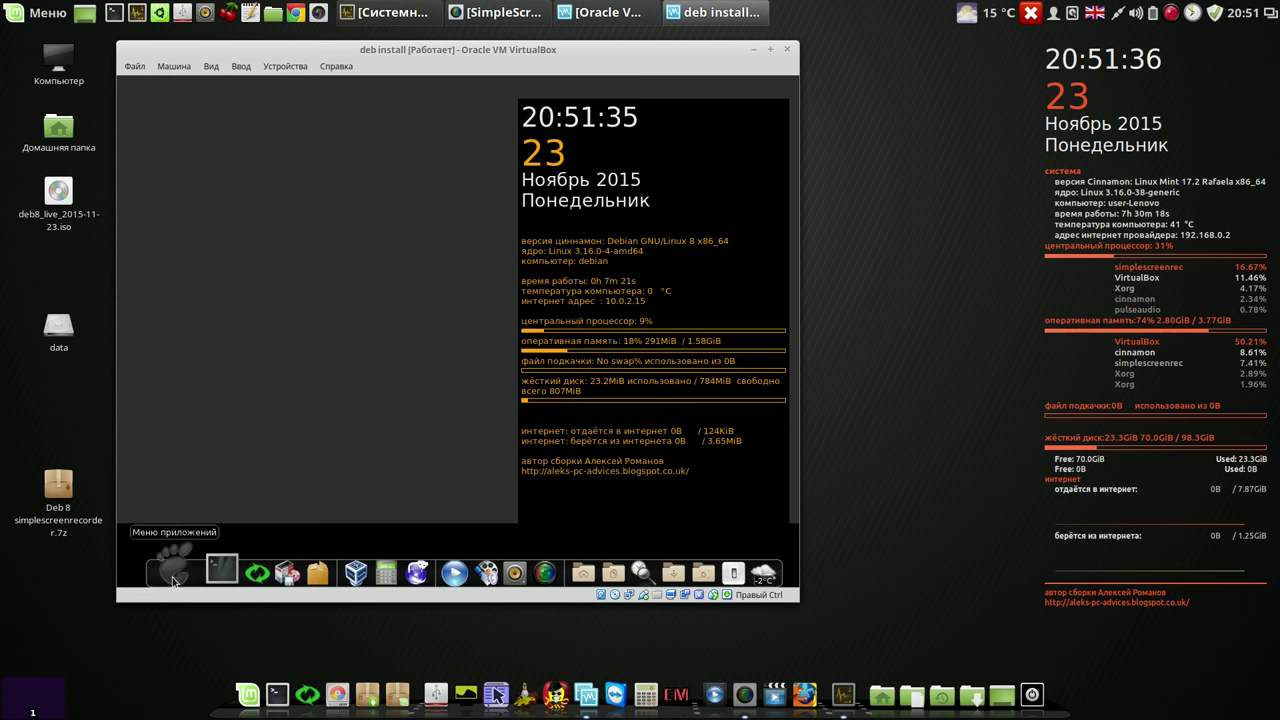
{"action": "left_click", "coordinate": [172, 571]}
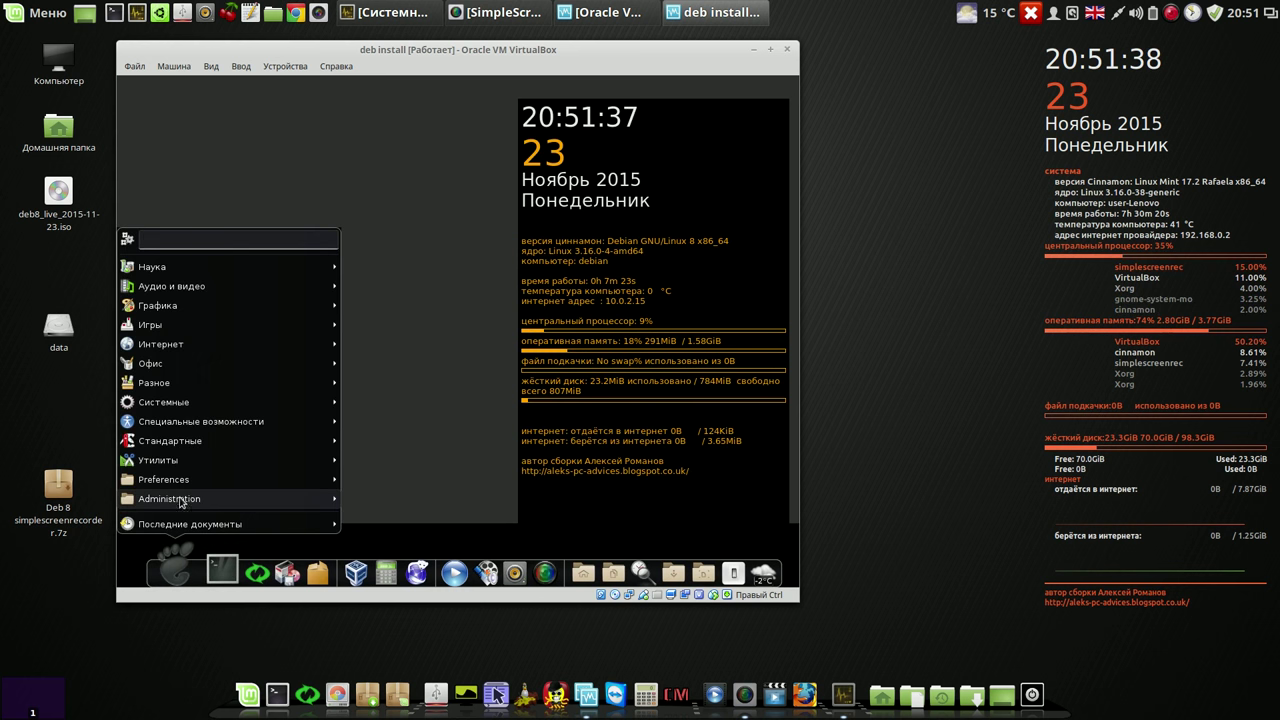
{"action": "mouse_move", "coordinate": [183, 482]}
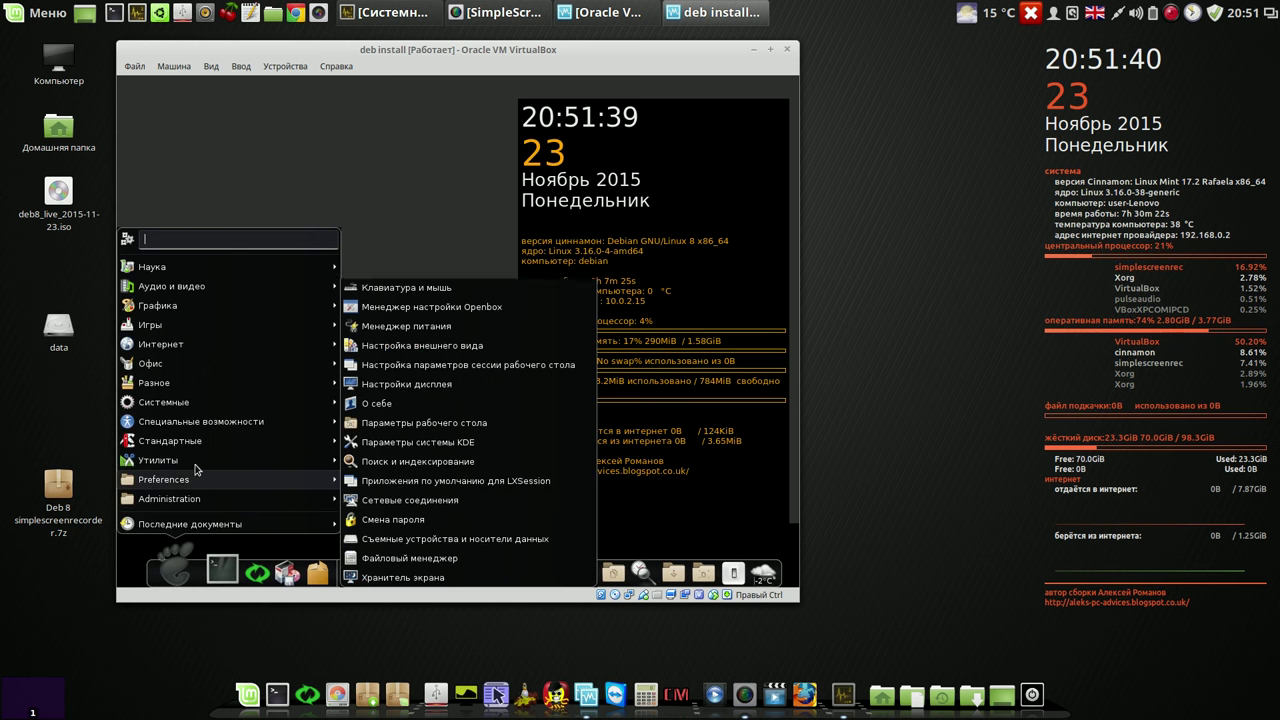
{"action": "left_click", "coordinate": [410, 141]}
{"action": "right_click", "coordinate": [290, 147]}
{"action": "right_click", "coordinate": [290, 147]}
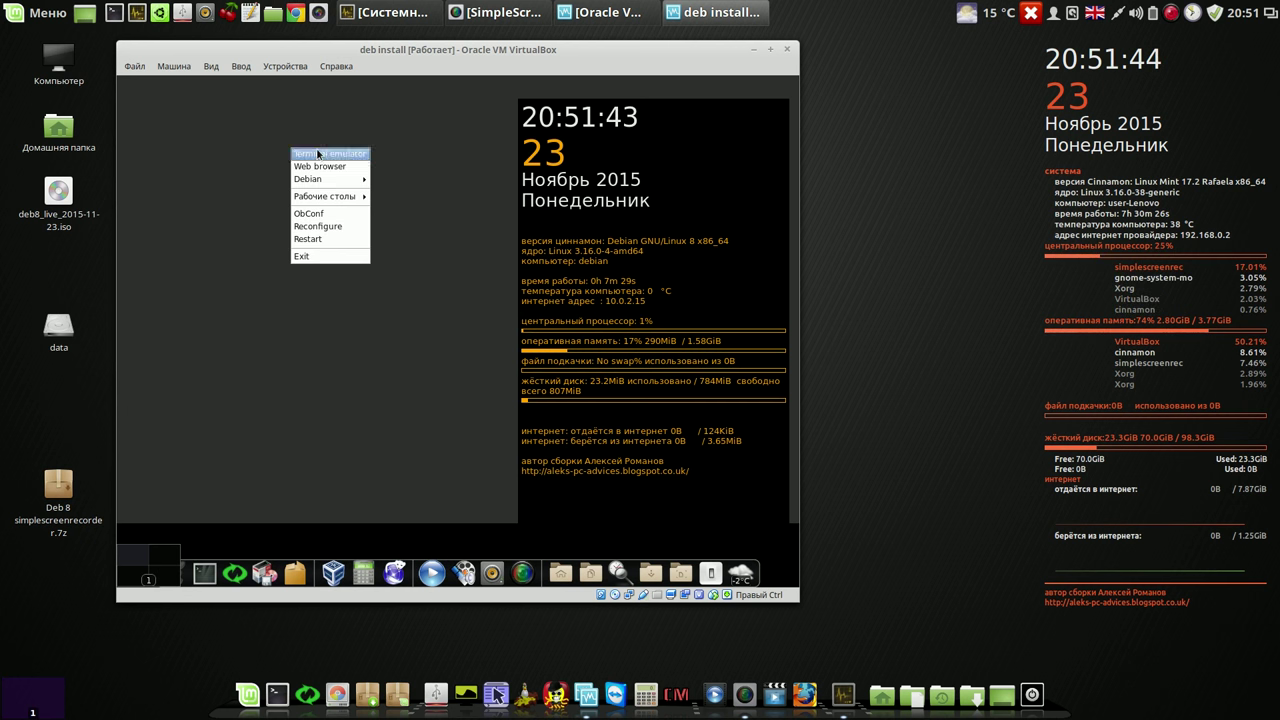
{"action": "mouse_move", "coordinate": [323, 180]}
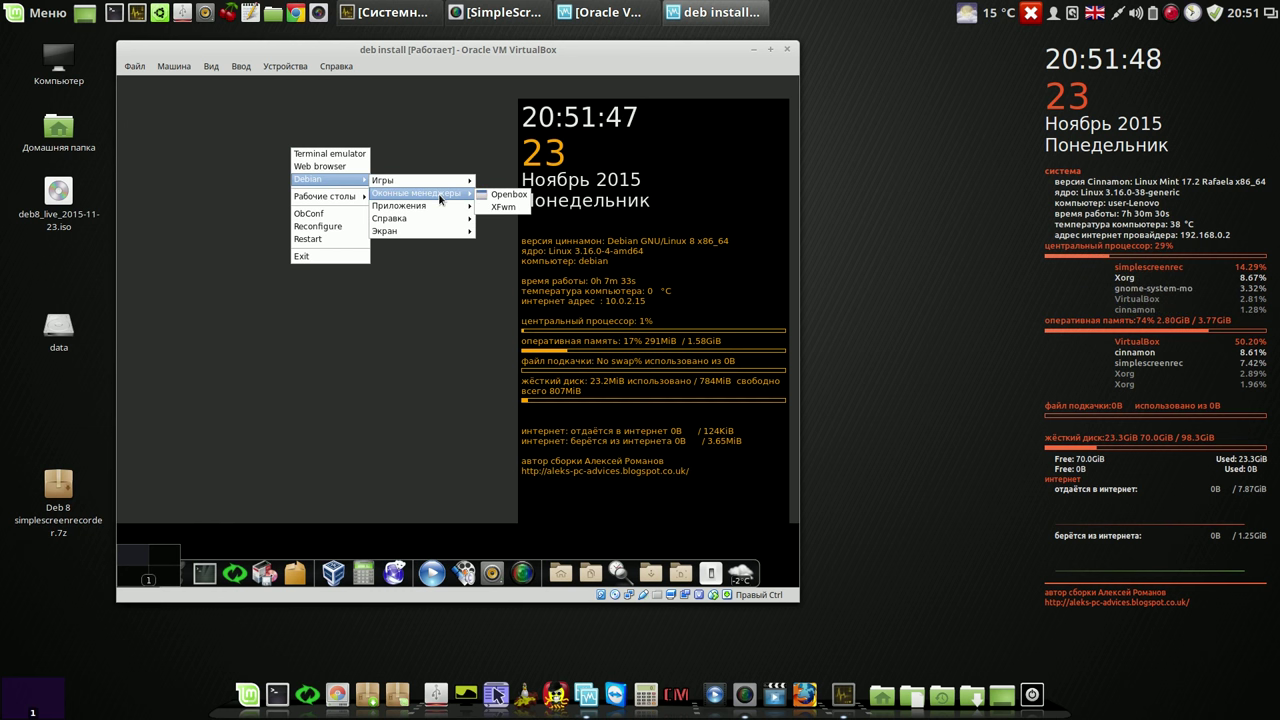
{"action": "mouse_move", "coordinate": [428, 208]}
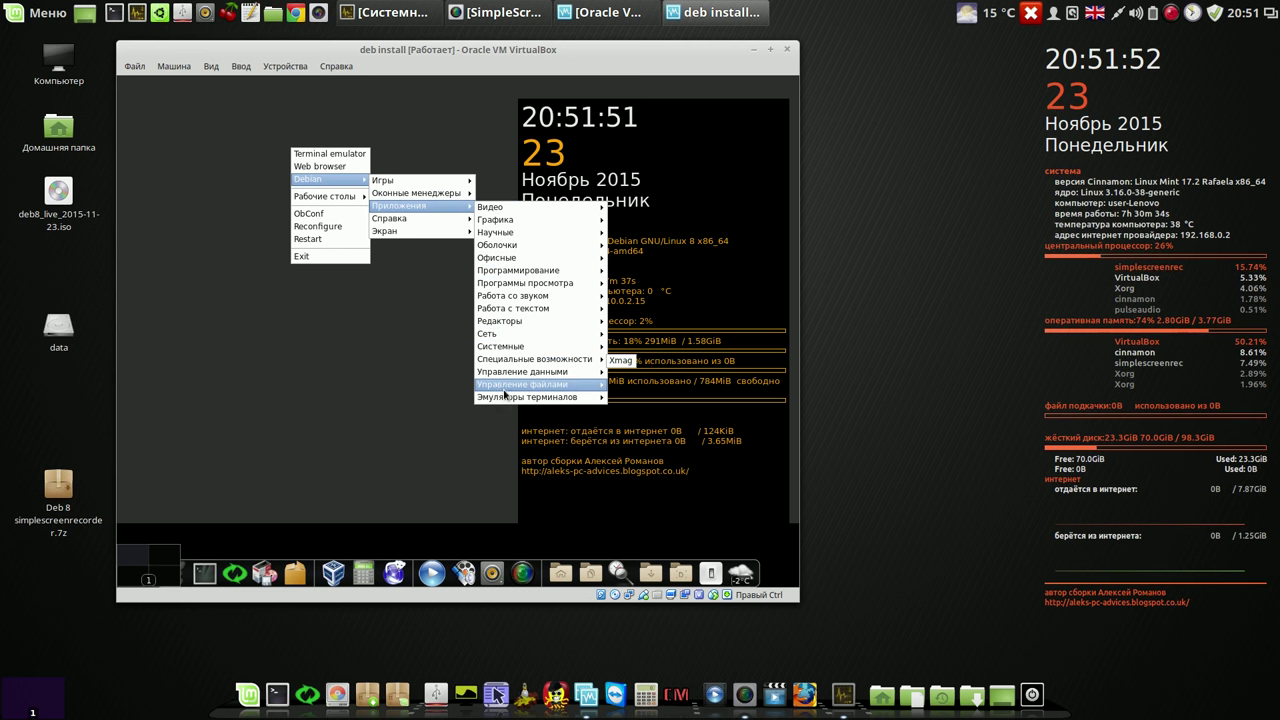
{"action": "mouse_move", "coordinate": [500, 399]}
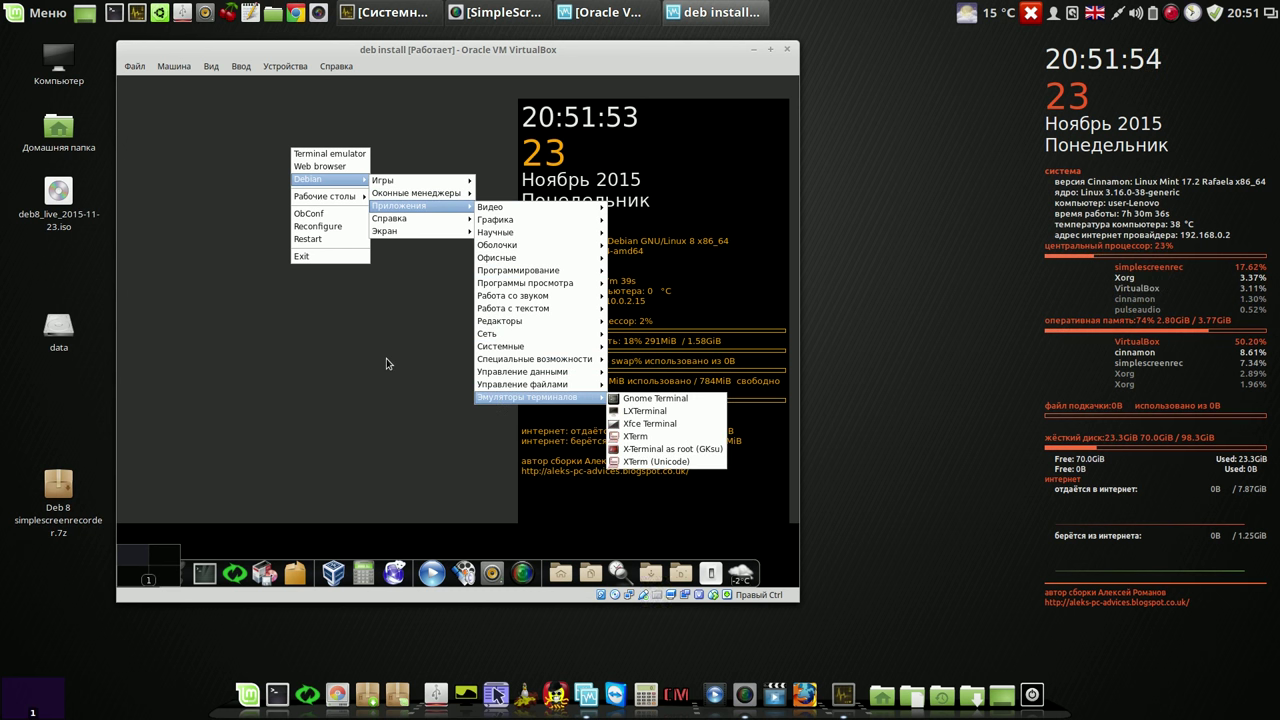
{"action": "left_click", "coordinate": [394, 313]}
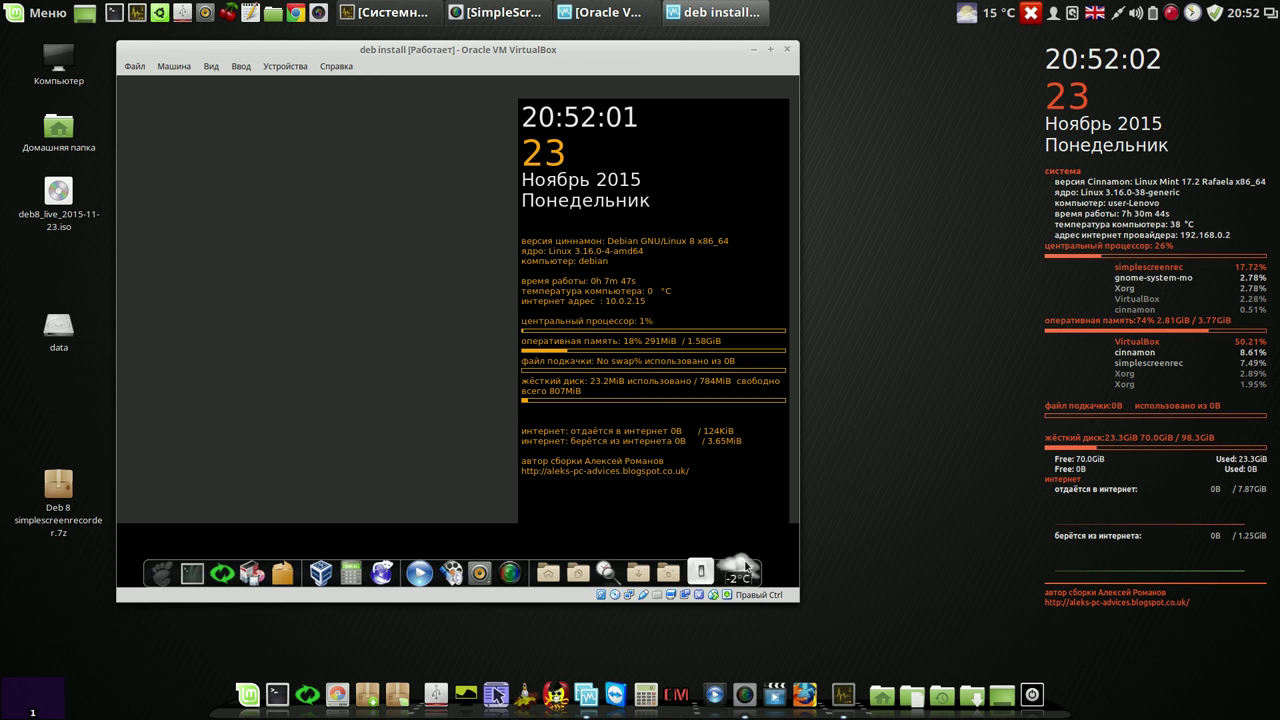
{"action": "left_click", "coordinate": [491, 565]}
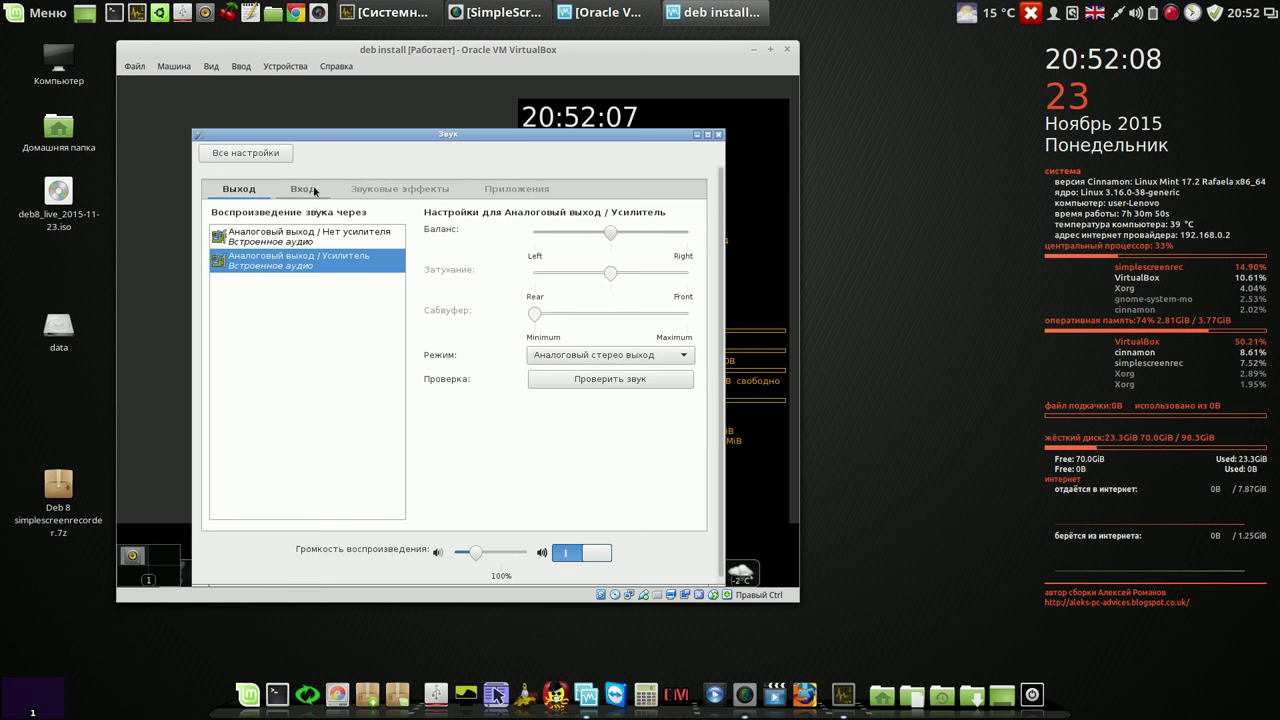
{"action": "left_click", "coordinate": [304, 189]}
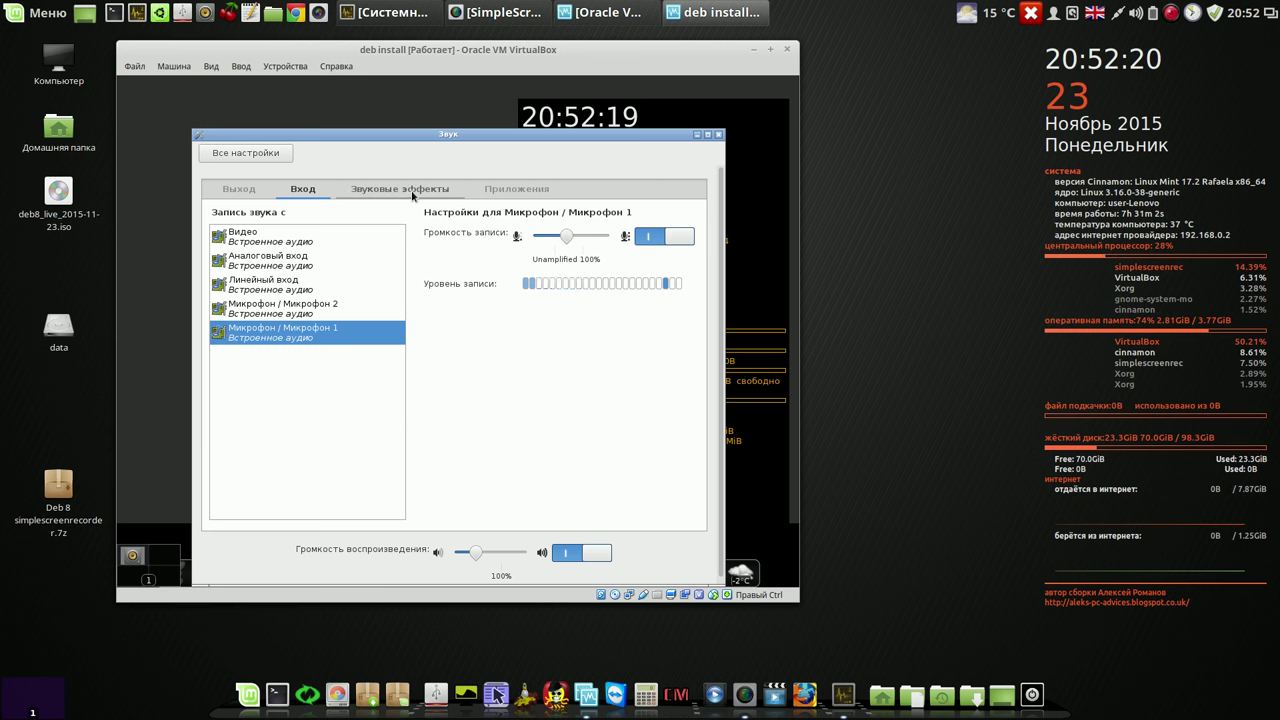
{"action": "left_click", "coordinate": [717, 135]}
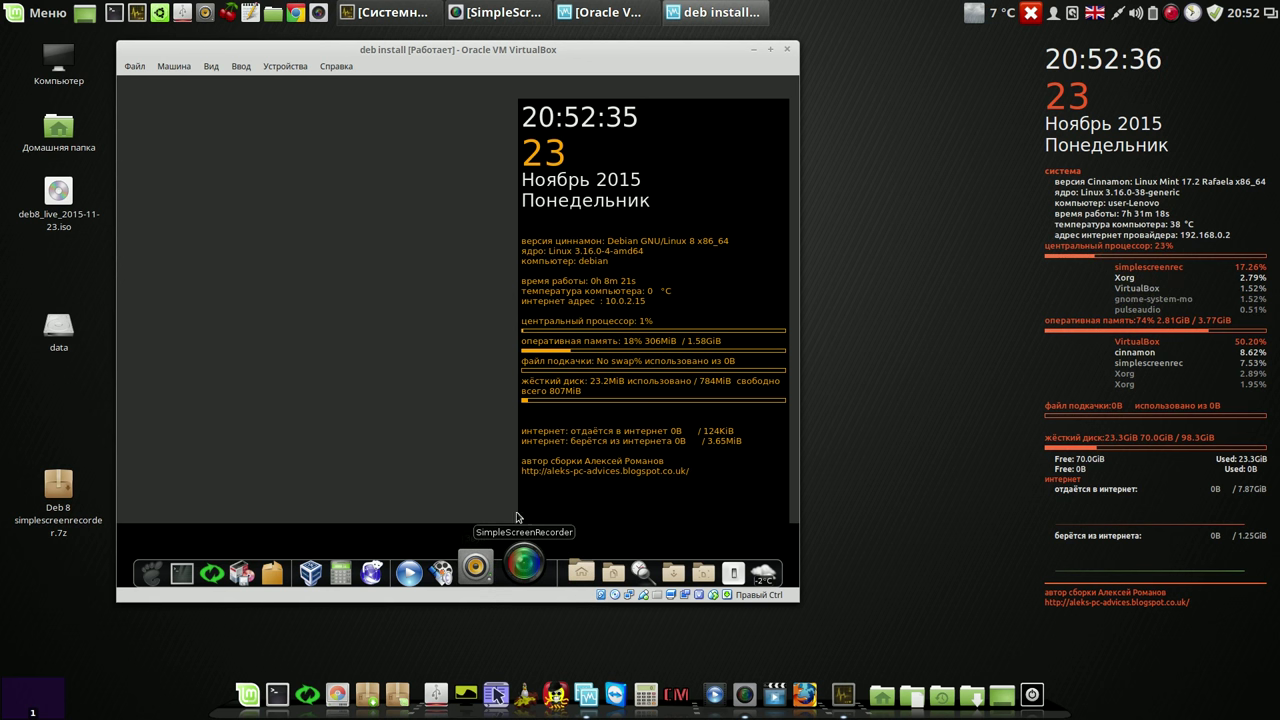
Step: Choose Завершить работу from the guest's power menu and confirm the shutdown
{"action": "left_click", "coordinate": [711, 565]}
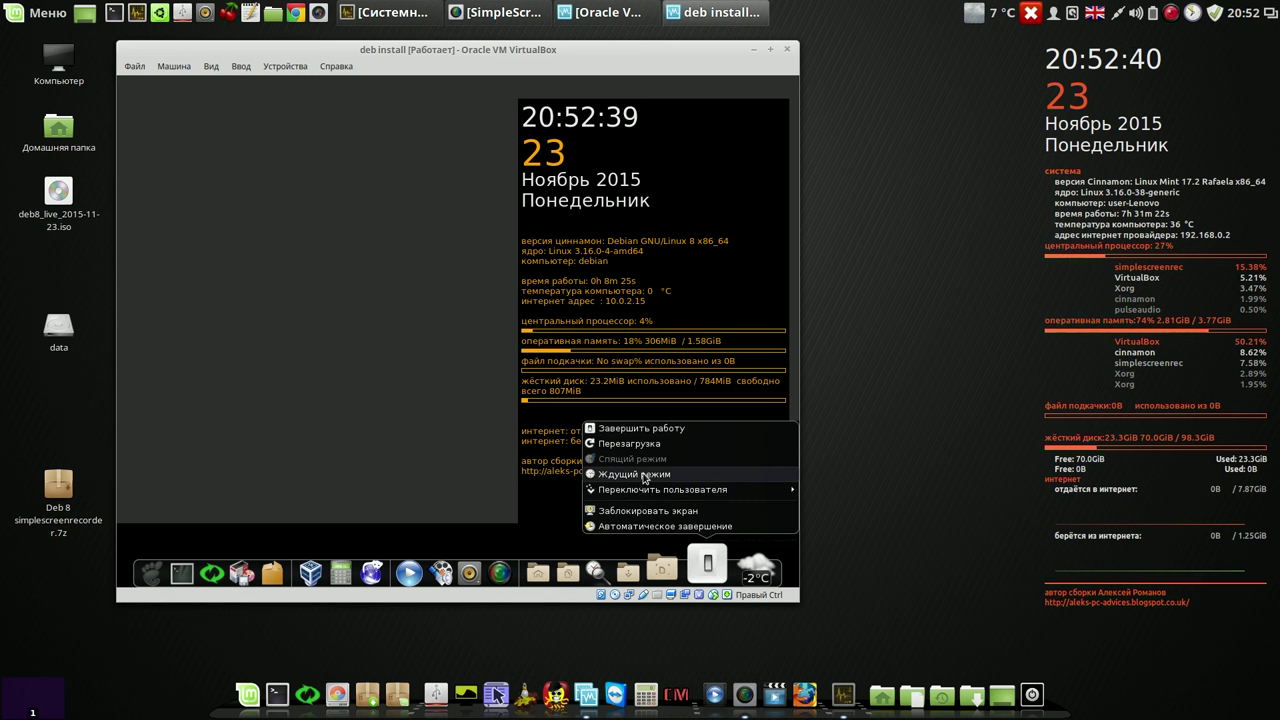
{"action": "mouse_move", "coordinate": [652, 495]}
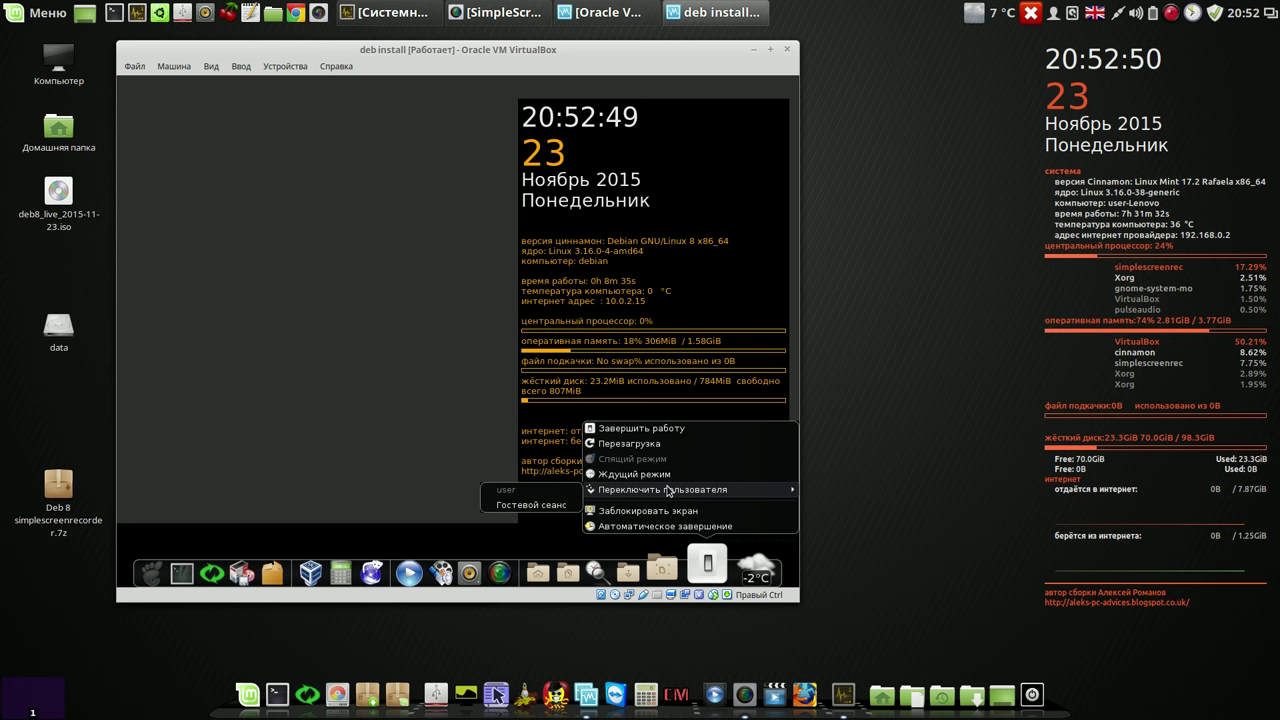
{"action": "left_click", "coordinate": [665, 430]}
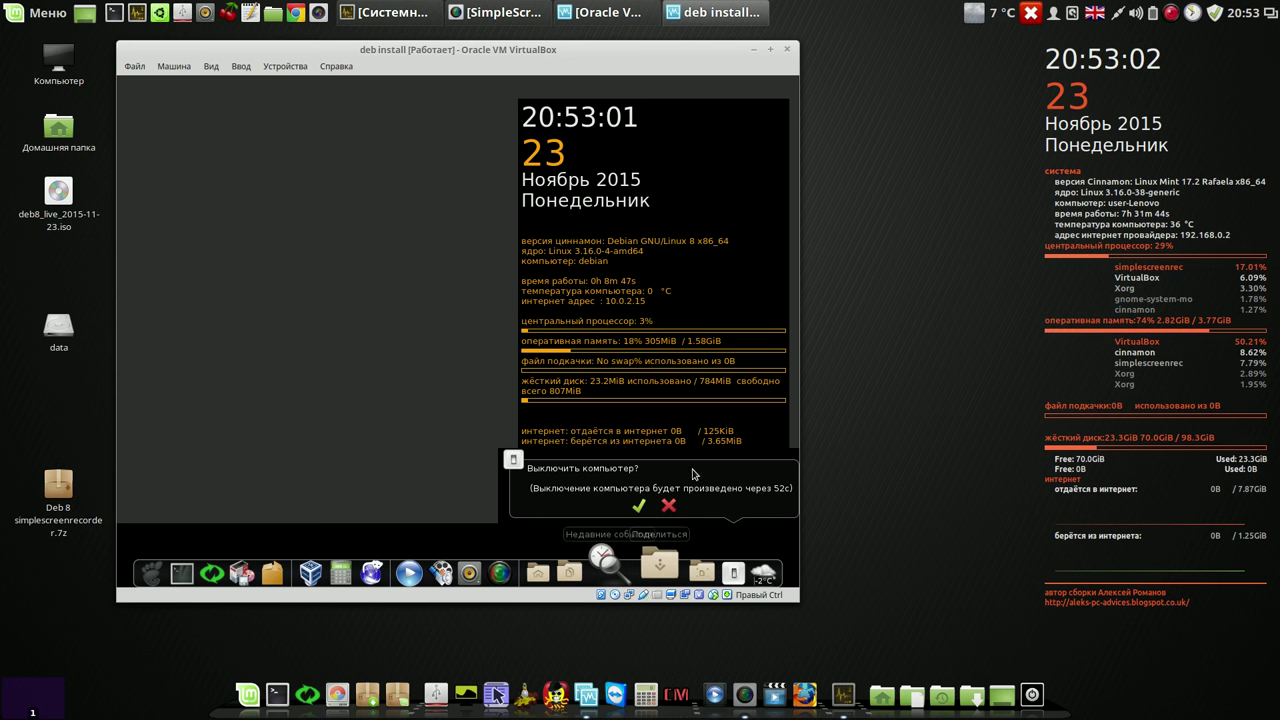
{"action": "left_click", "coordinate": [640, 507]}
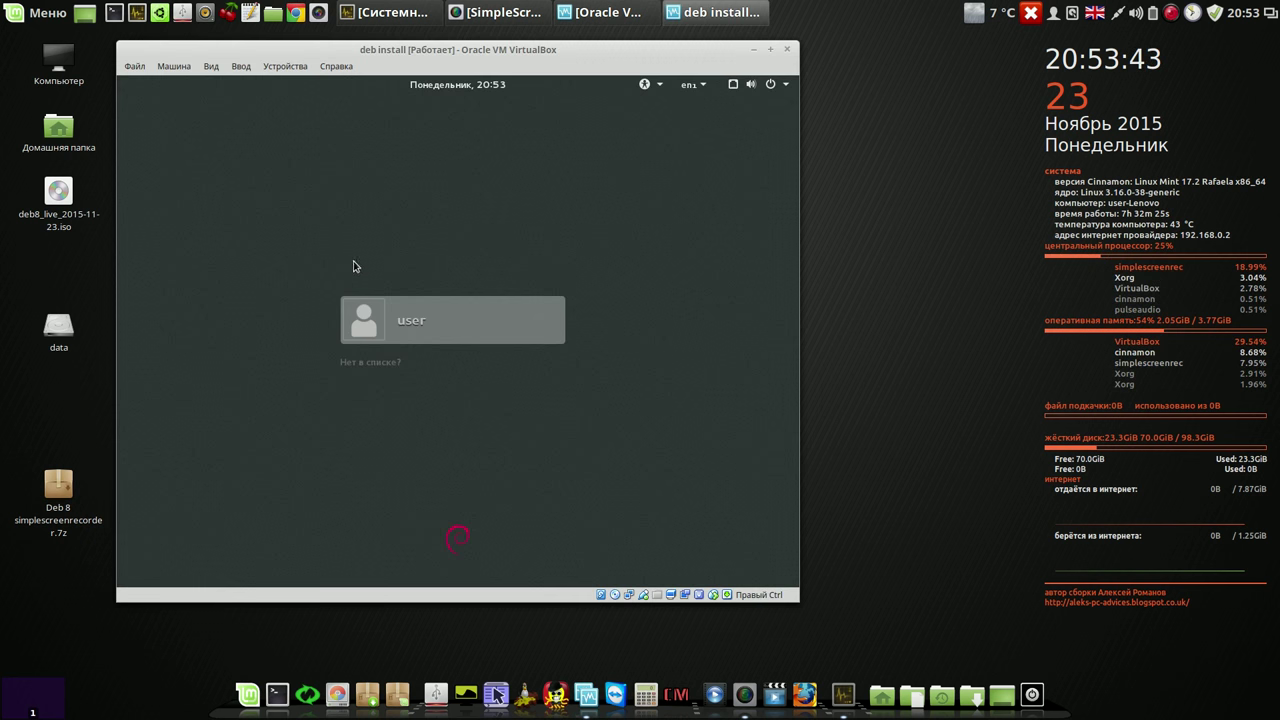
Step: Select the user account, enter its password, choose the LXDE session and sign in
{"action": "left_click", "coordinate": [368, 314]}
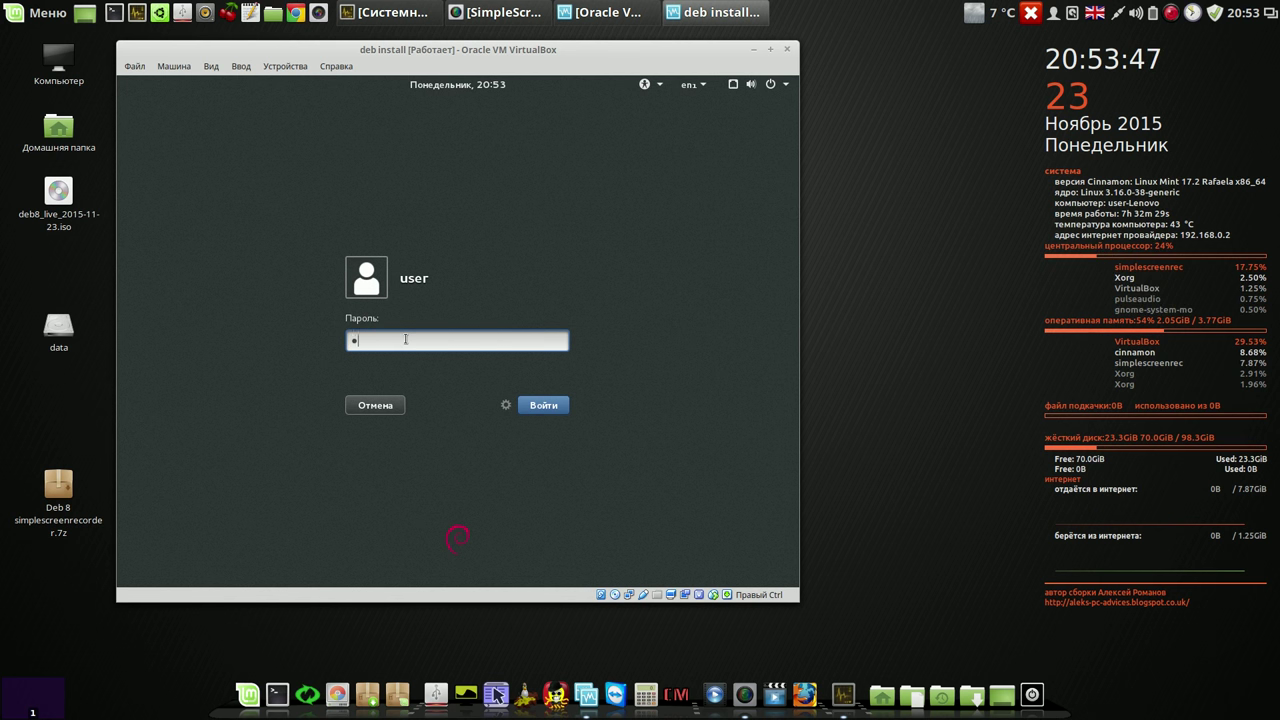
{"action": "type", "text": "•"}
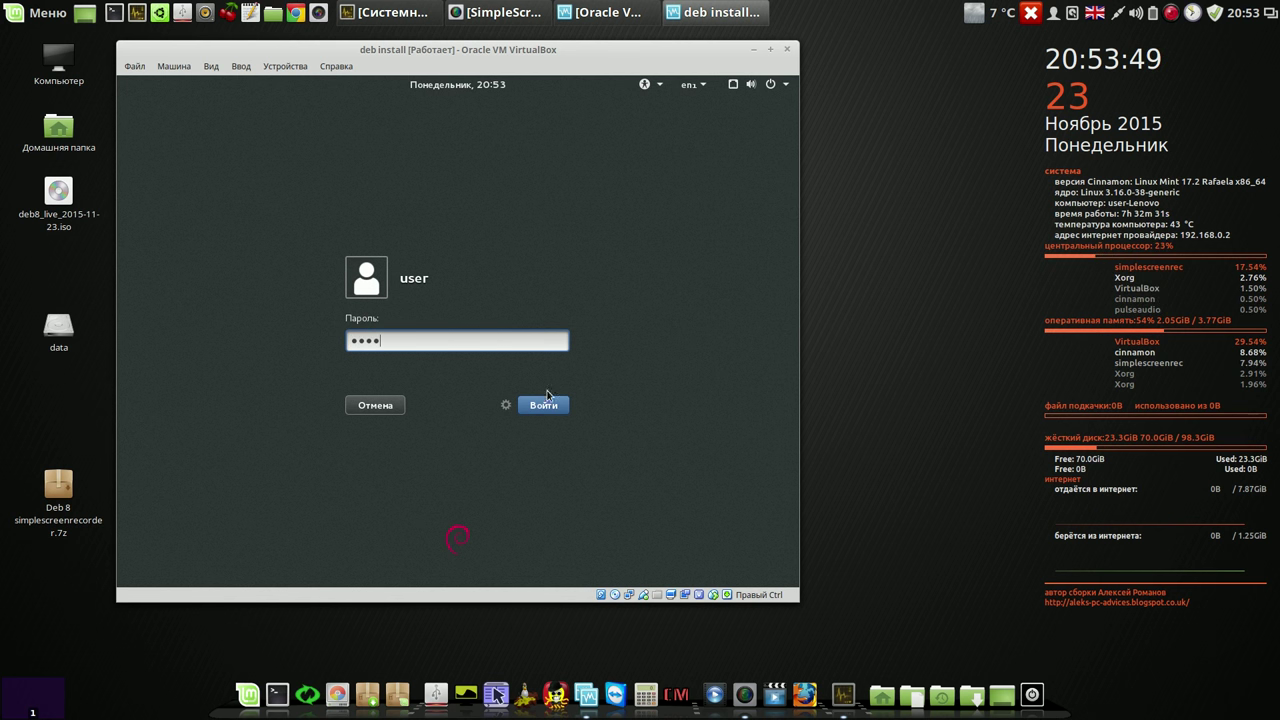
{"action": "left_click", "coordinate": [506, 405]}
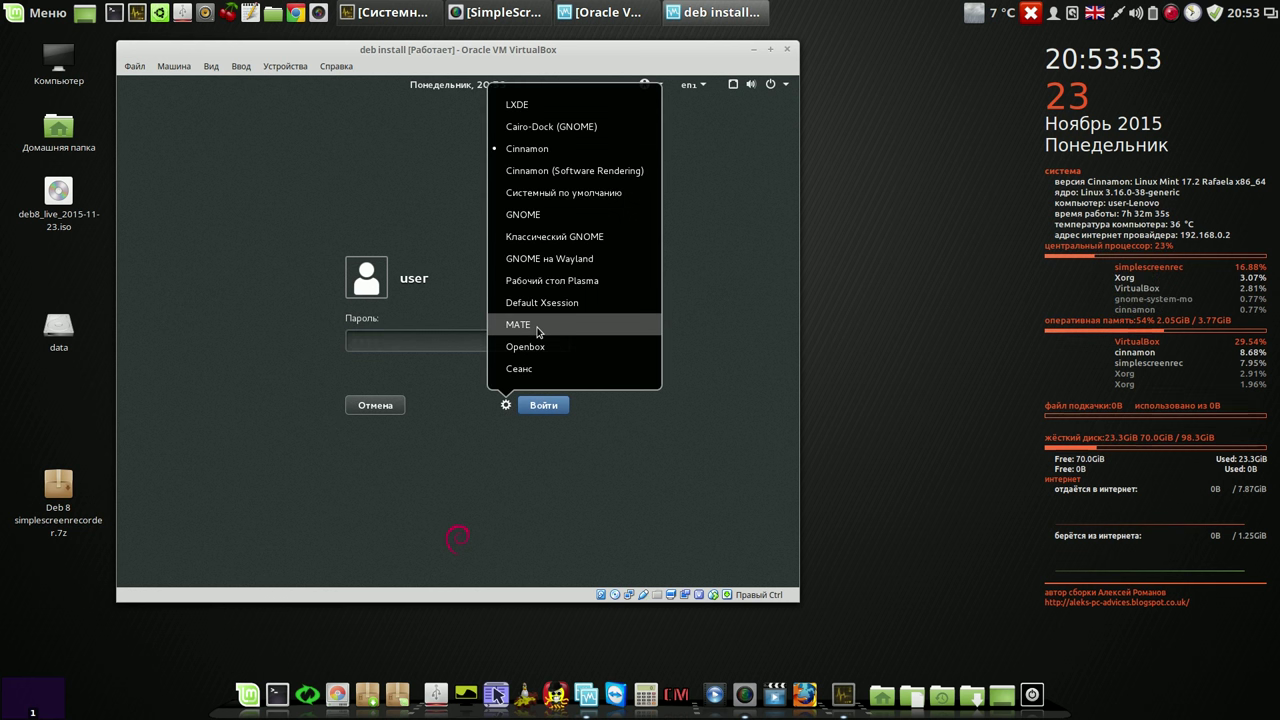
{"action": "left_click", "coordinate": [543, 105]}
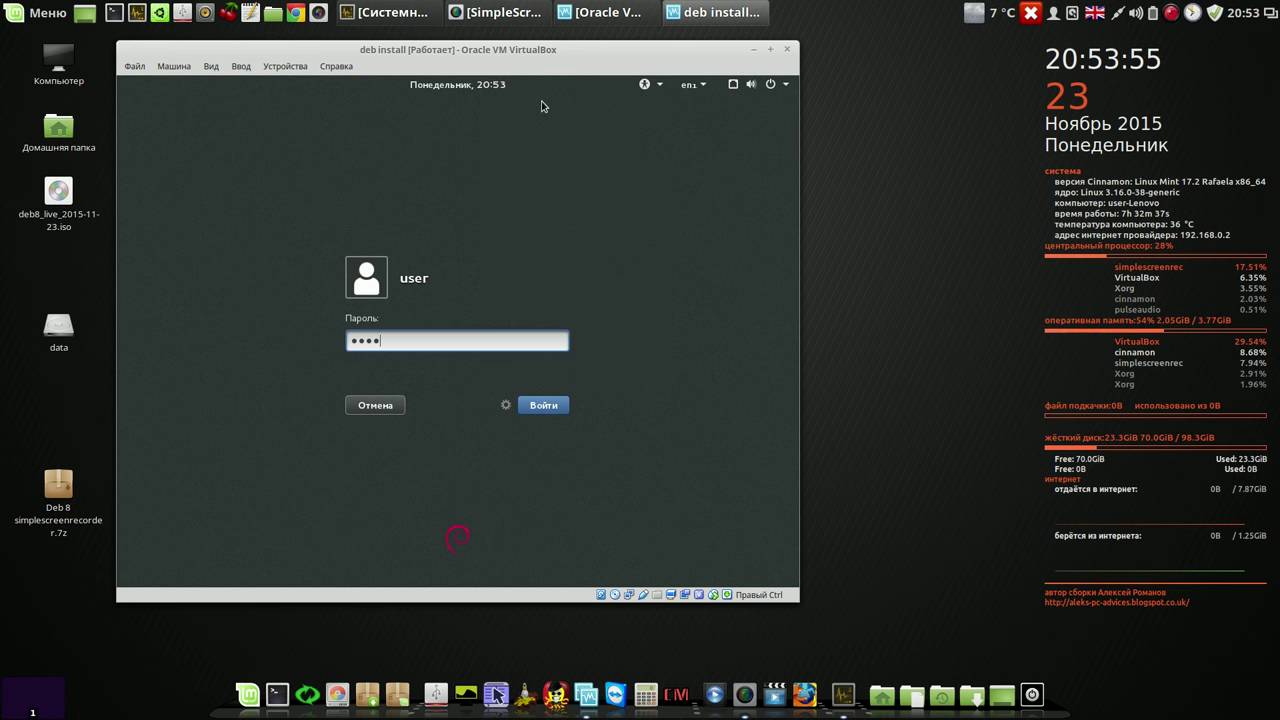
{"action": "left_click", "coordinate": [543, 409]}
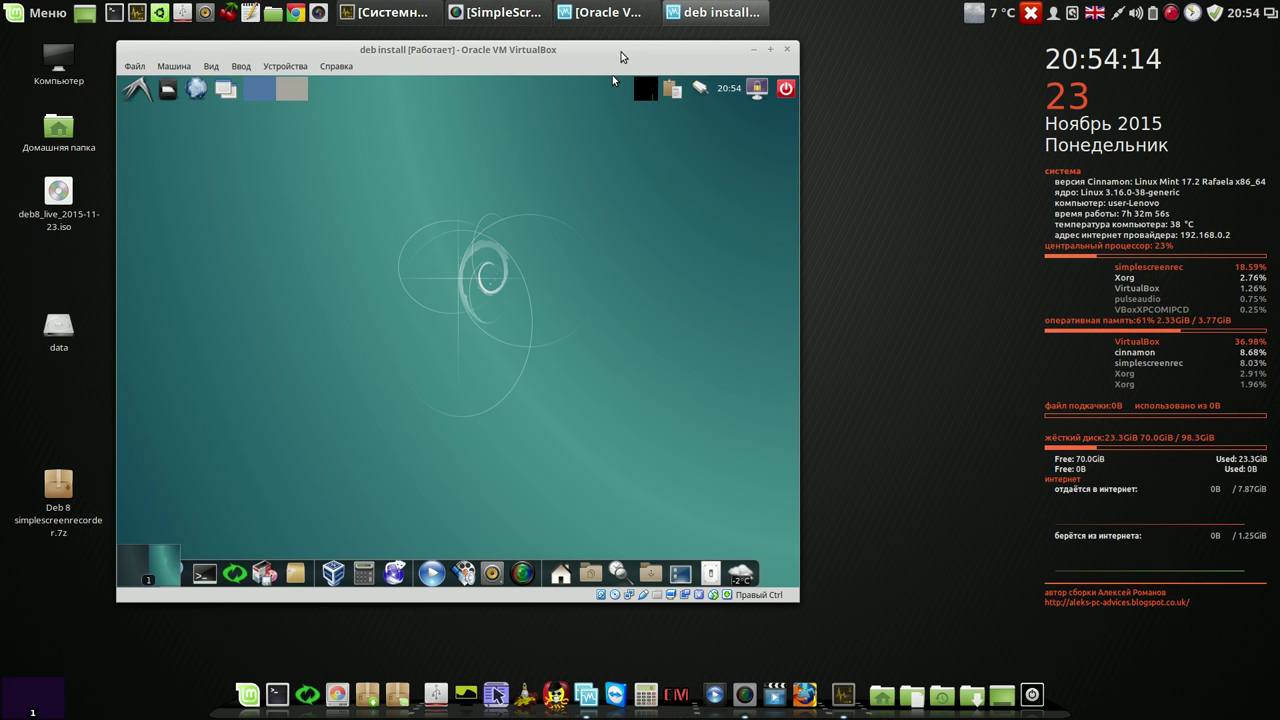
{"action": "scroll", "coordinate": [256, 88], "scroll_direction": "down", "scroll_amount": 1}
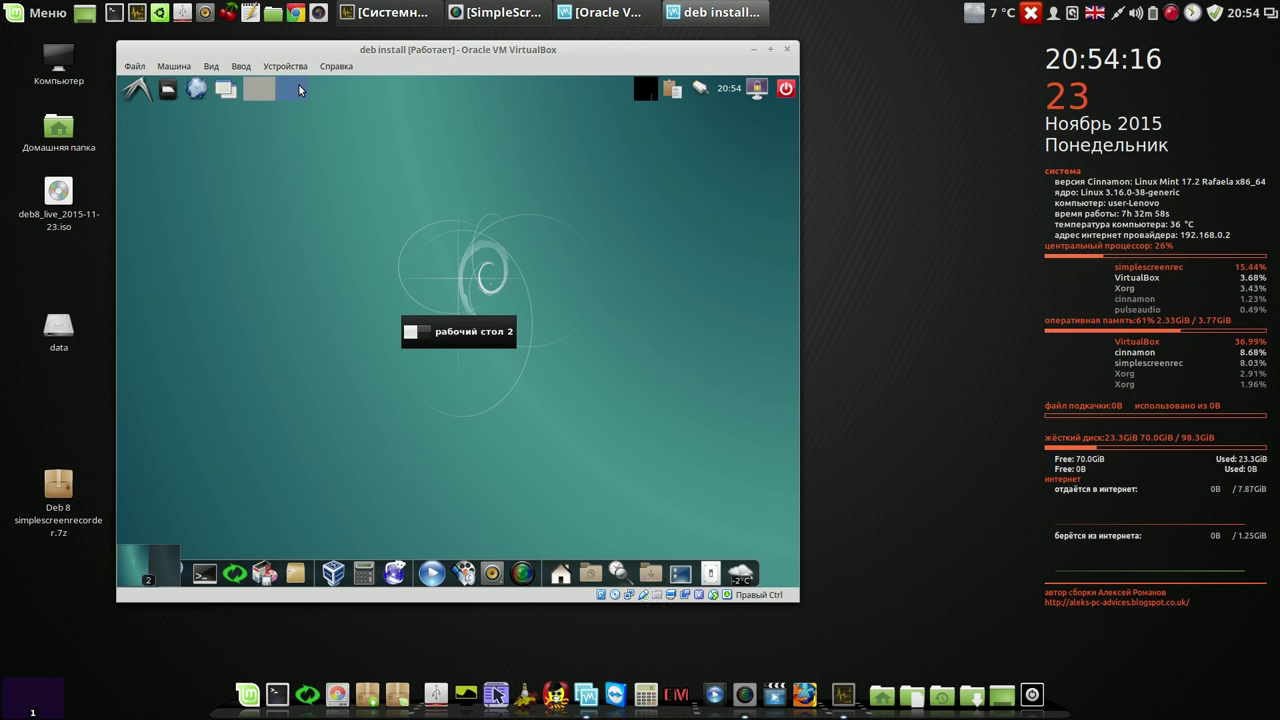
{"action": "scroll", "coordinate": [259, 91], "scroll_direction": "up", "scroll_amount": 1}
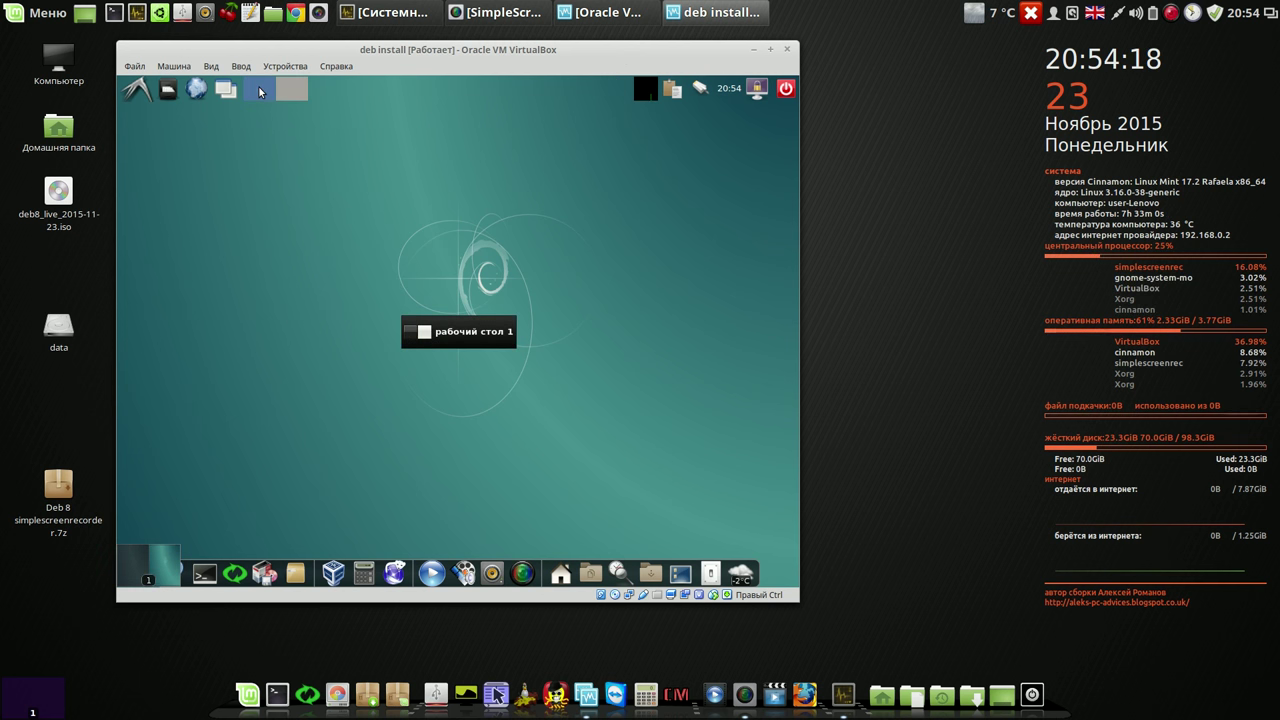
{"action": "scroll", "coordinate": [296, 88], "scroll_direction": "up", "scroll_amount": 1}
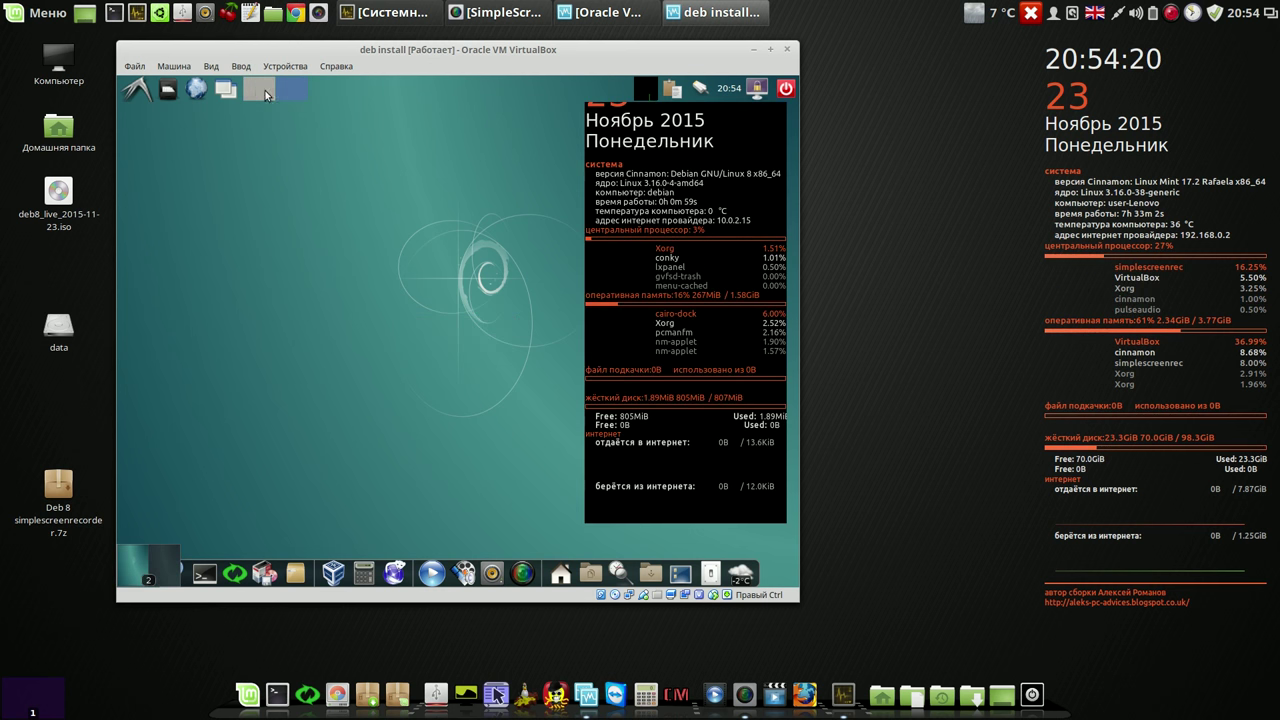
{"action": "left_click", "coordinate": [256, 96]}
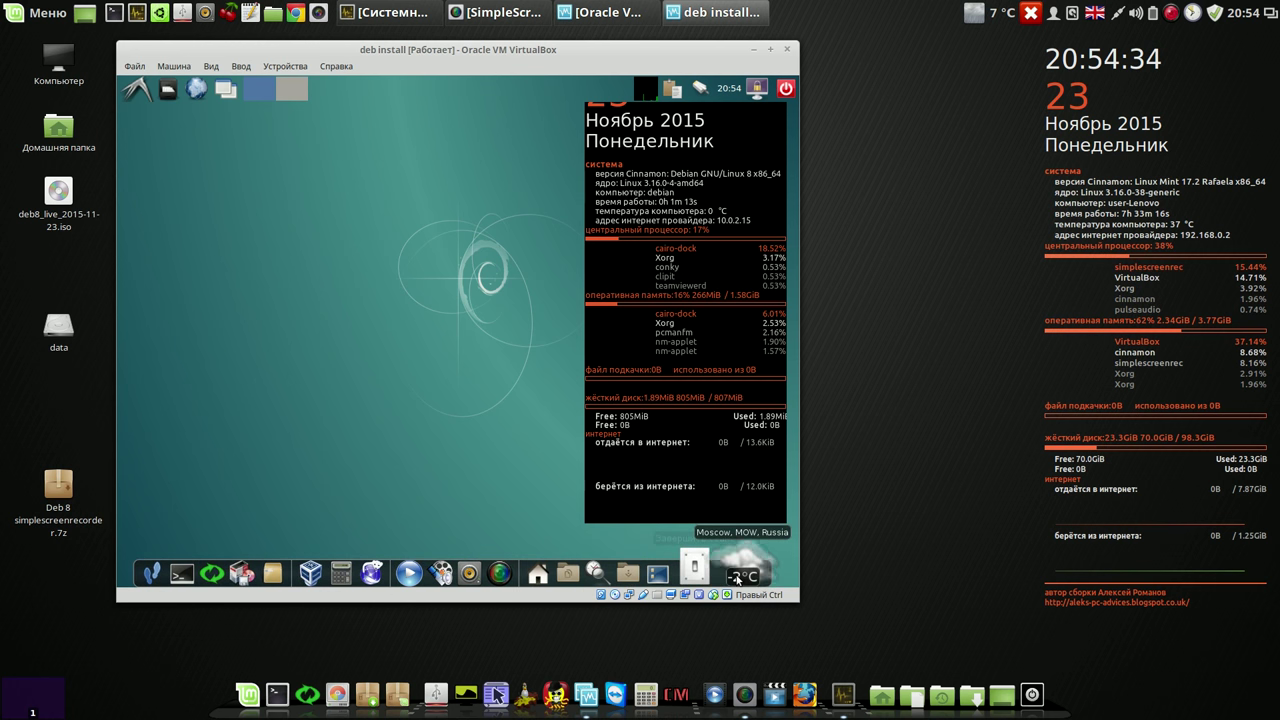
{"action": "mouse_move", "coordinate": [737, 578]}
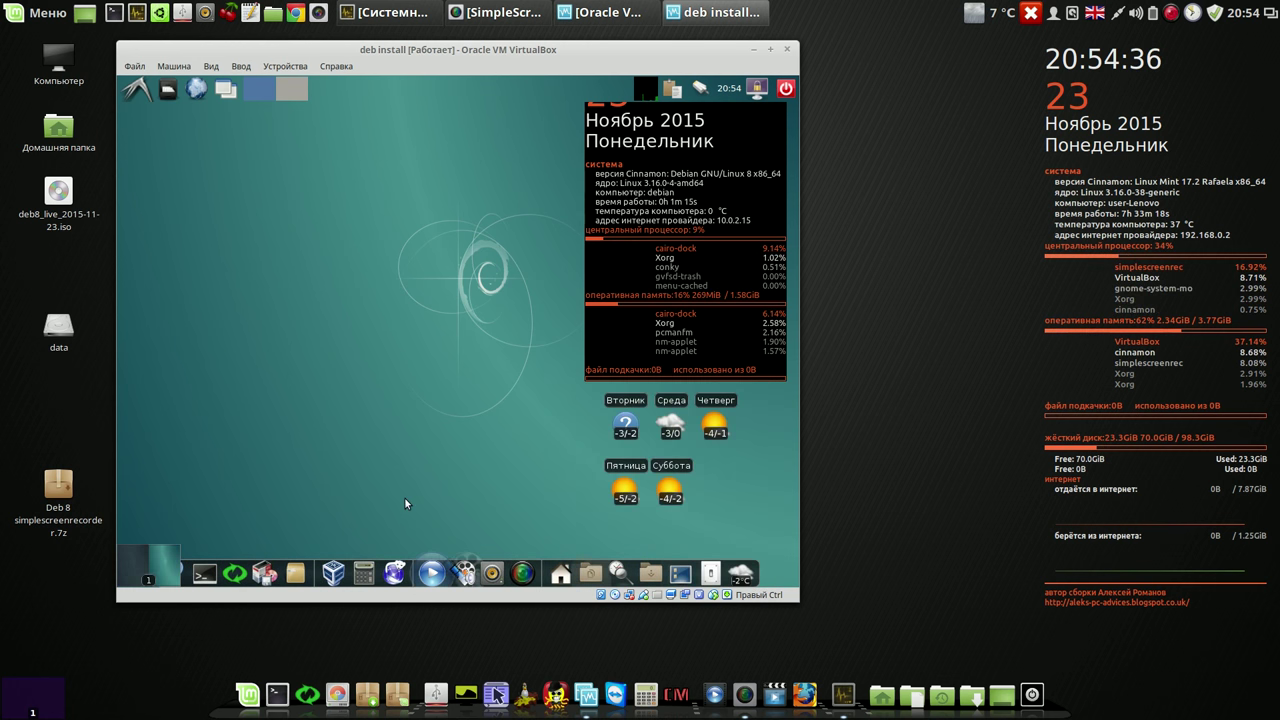
{"action": "left_click", "coordinate": [236, 568]}
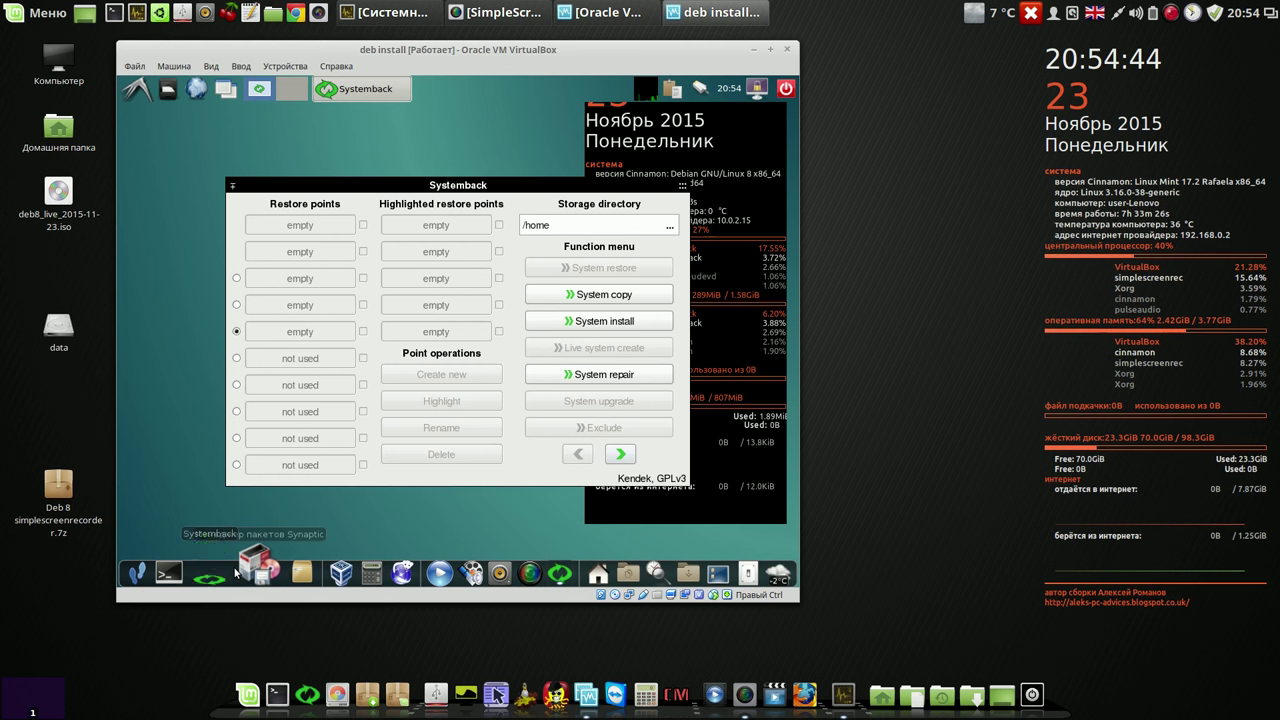
{"action": "left_click", "coordinate": [621, 455]}
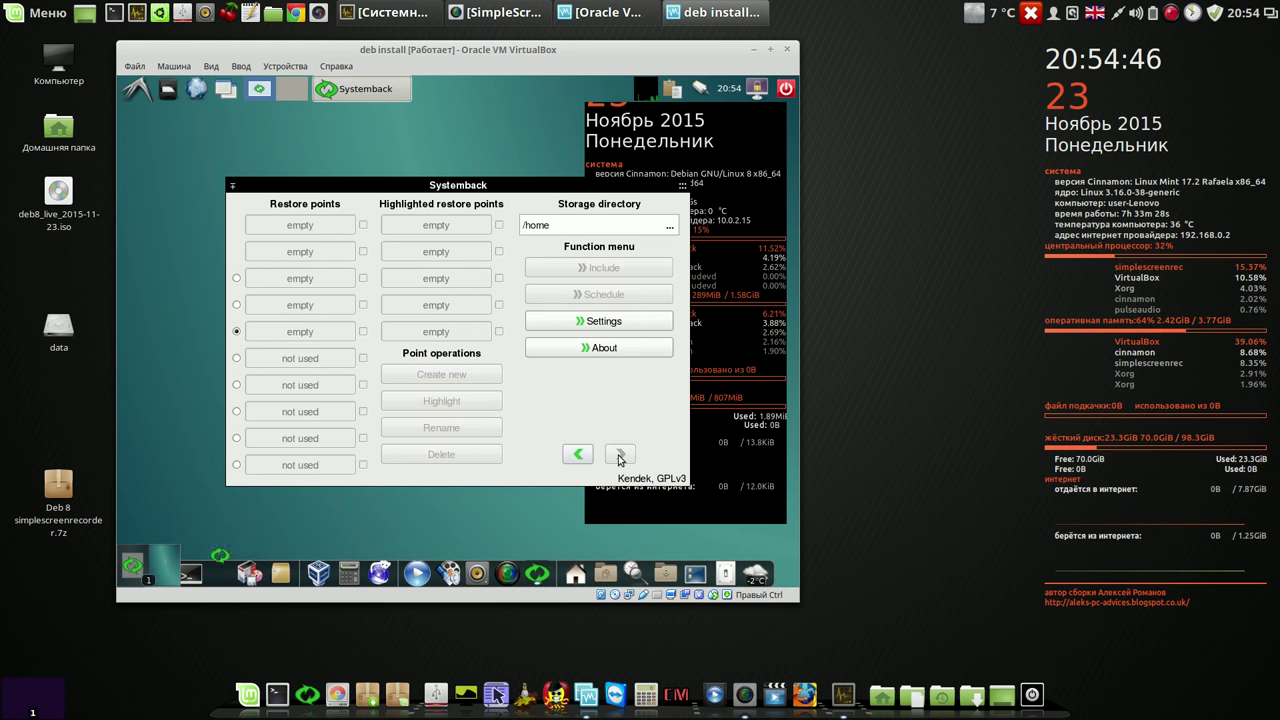
{"action": "left_click", "coordinate": [580, 455]}
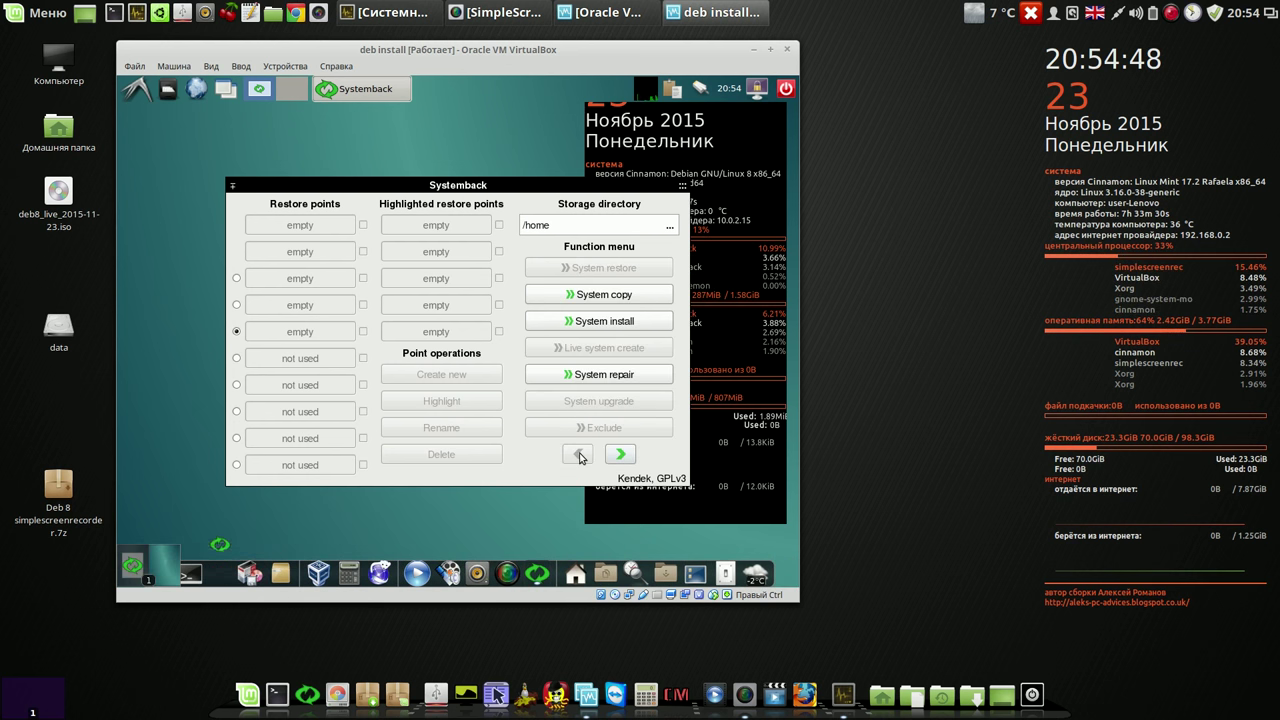
{"action": "left_click", "coordinate": [676, 191]}
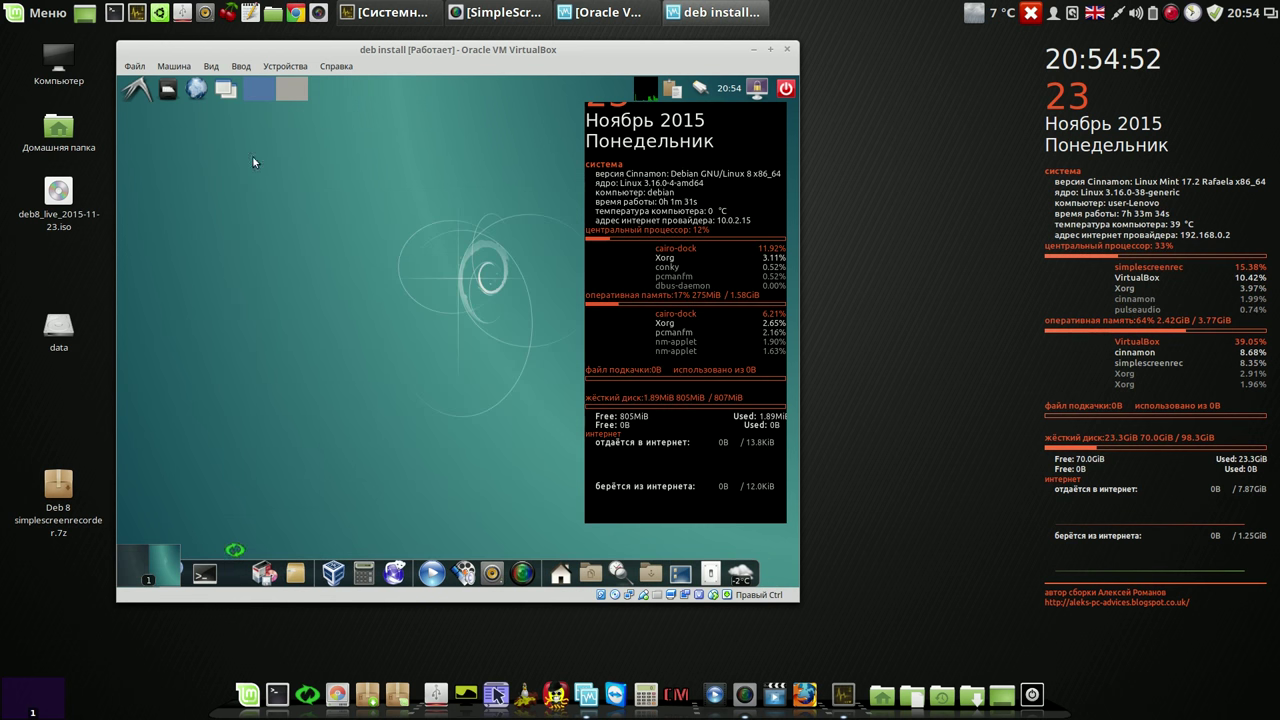
{"action": "left_click", "coordinate": [140, 89]}
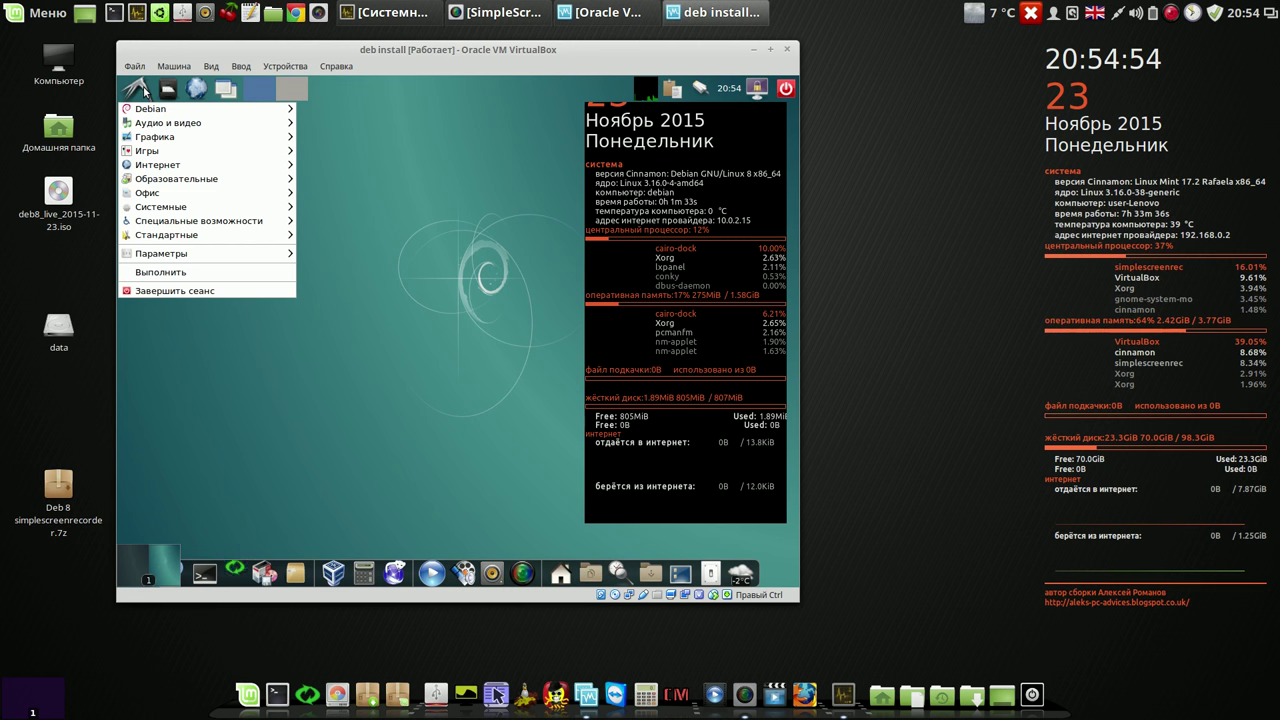
{"action": "mouse_move", "coordinate": [150, 110]}
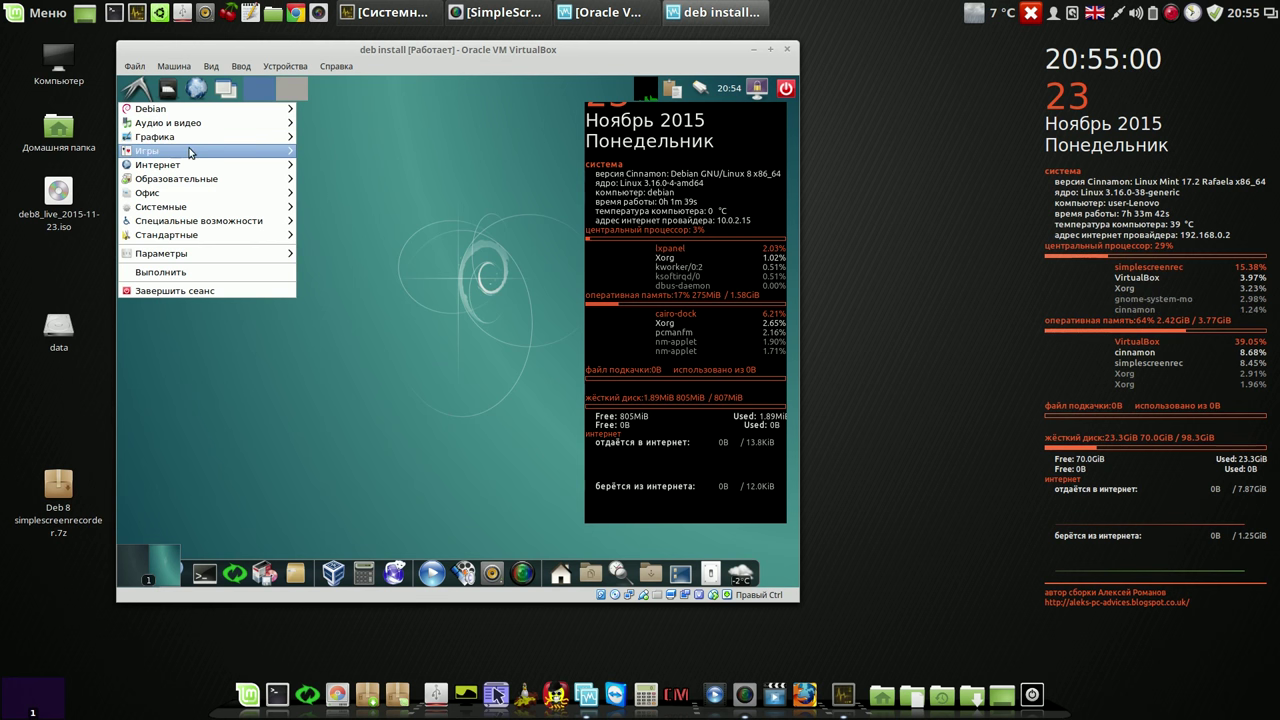
{"action": "mouse_move", "coordinate": [190, 152]}
{"action": "mouse_move", "coordinate": [229, 172]}
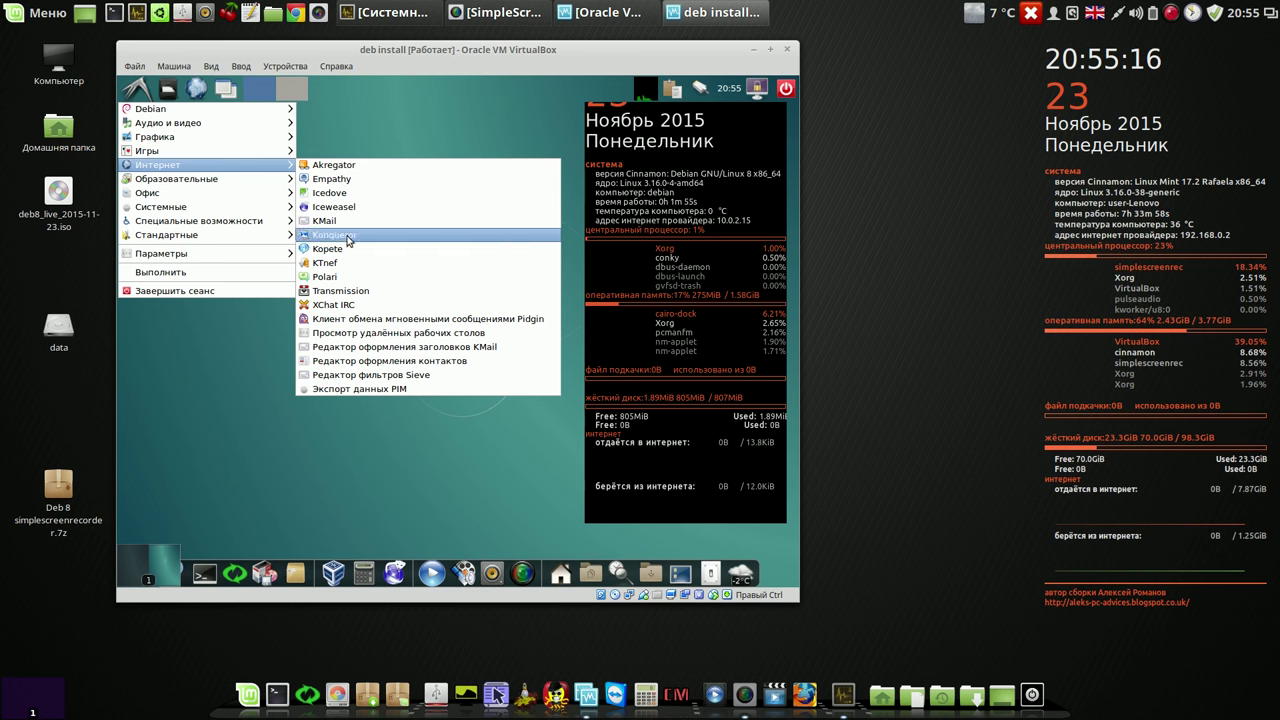
{"action": "left_click", "coordinate": [218, 381]}
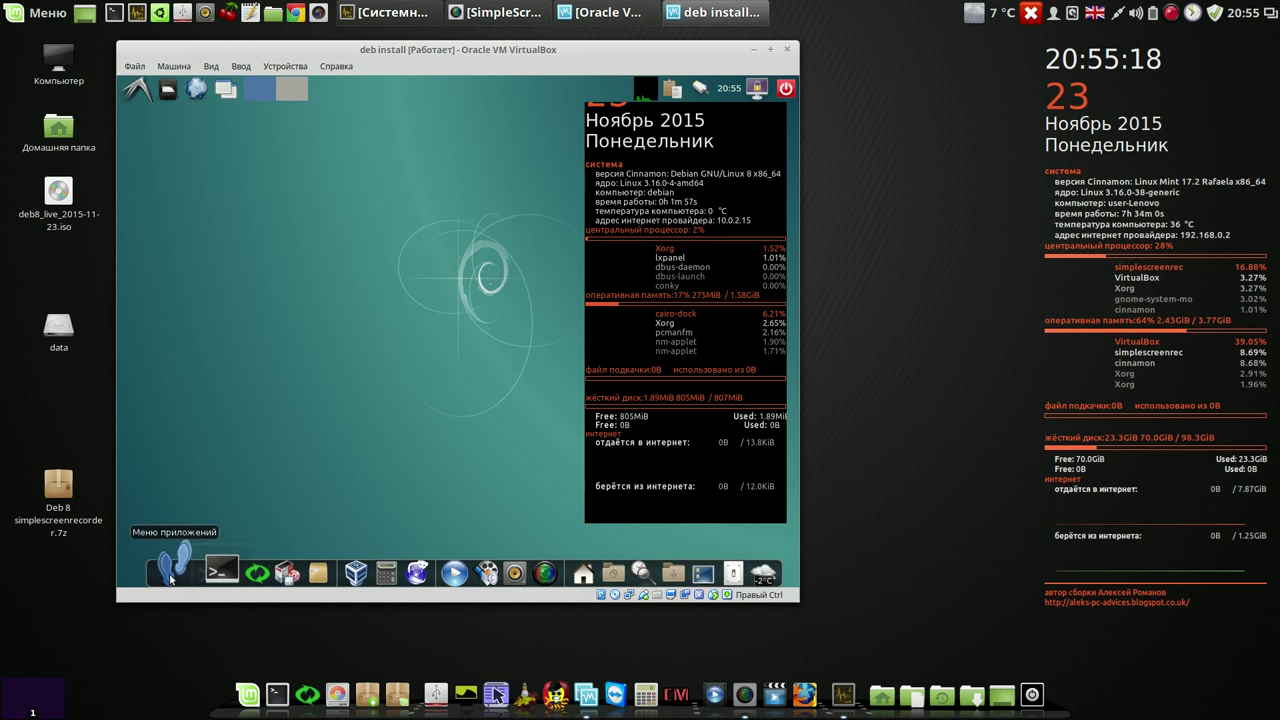
{"action": "left_click", "coordinate": [176, 576]}
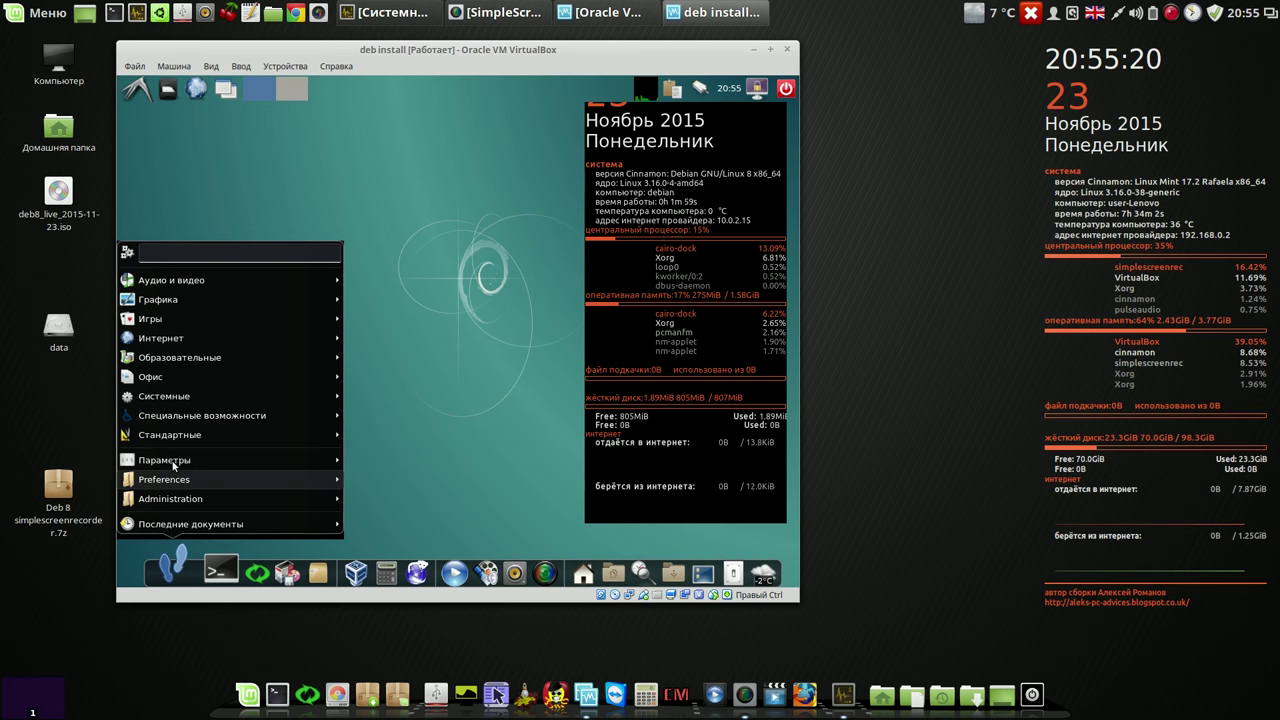
{"action": "mouse_move", "coordinate": [180, 338]}
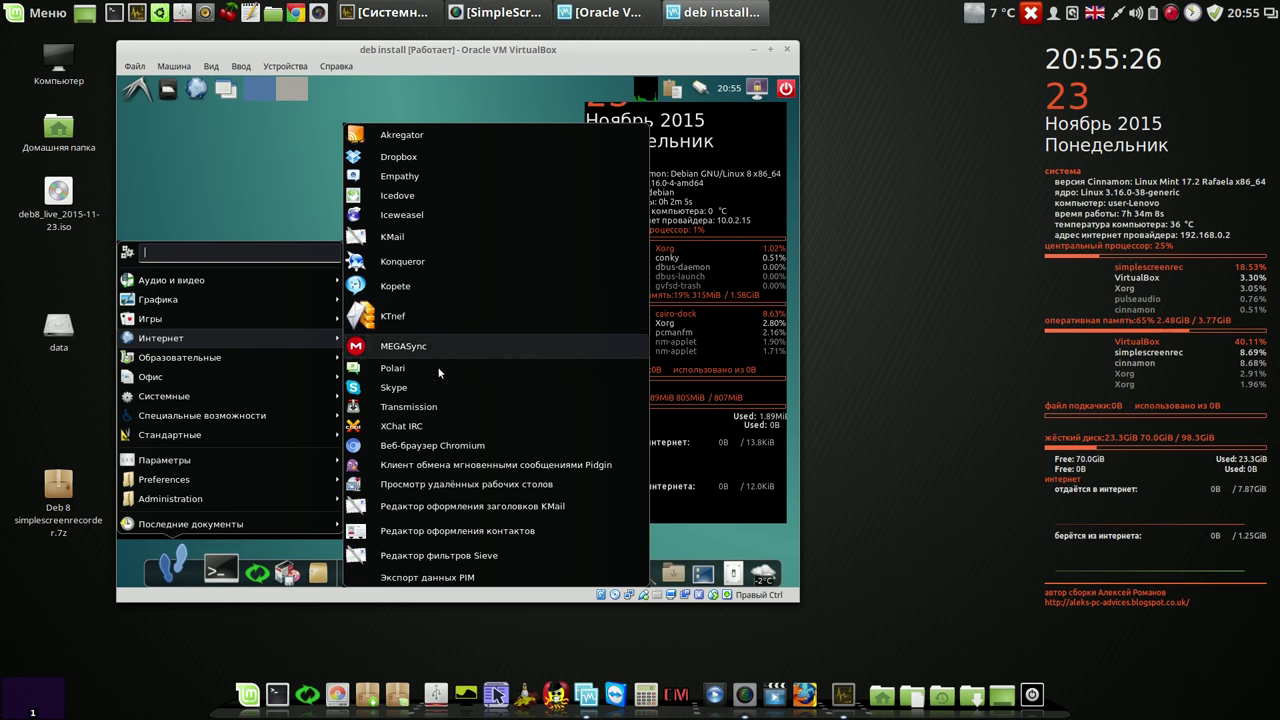
{"action": "left_click", "coordinate": [410, 446]}
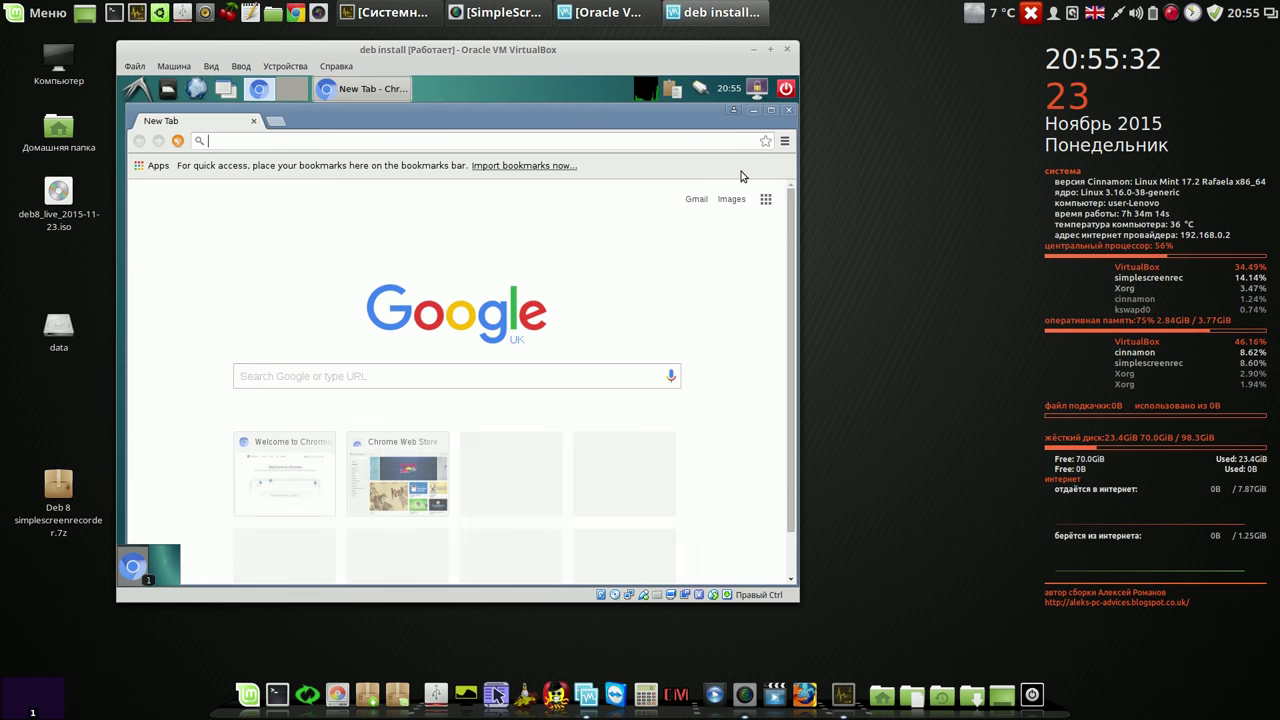
{"action": "left_click", "coordinate": [789, 110]}
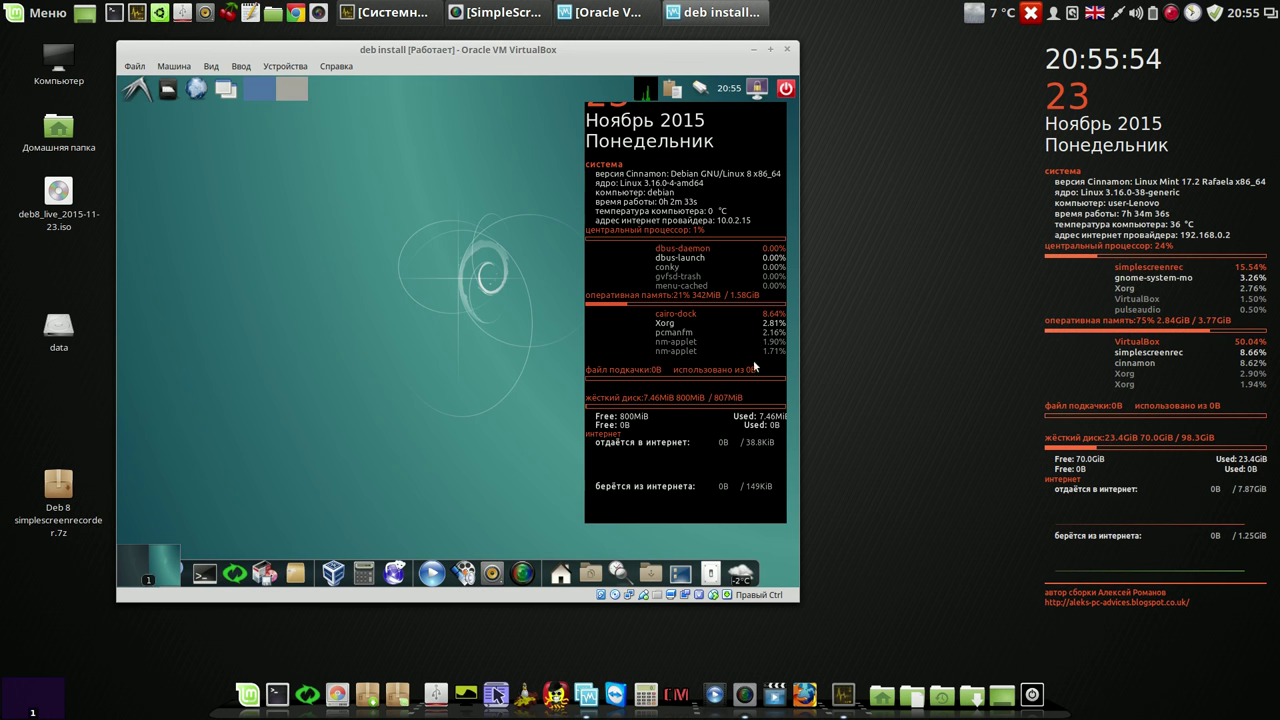
Step: Request a guest power-off, cancel the countdown, then reveal the Переключить пользователя submenu
{"action": "left_click", "coordinate": [711, 570]}
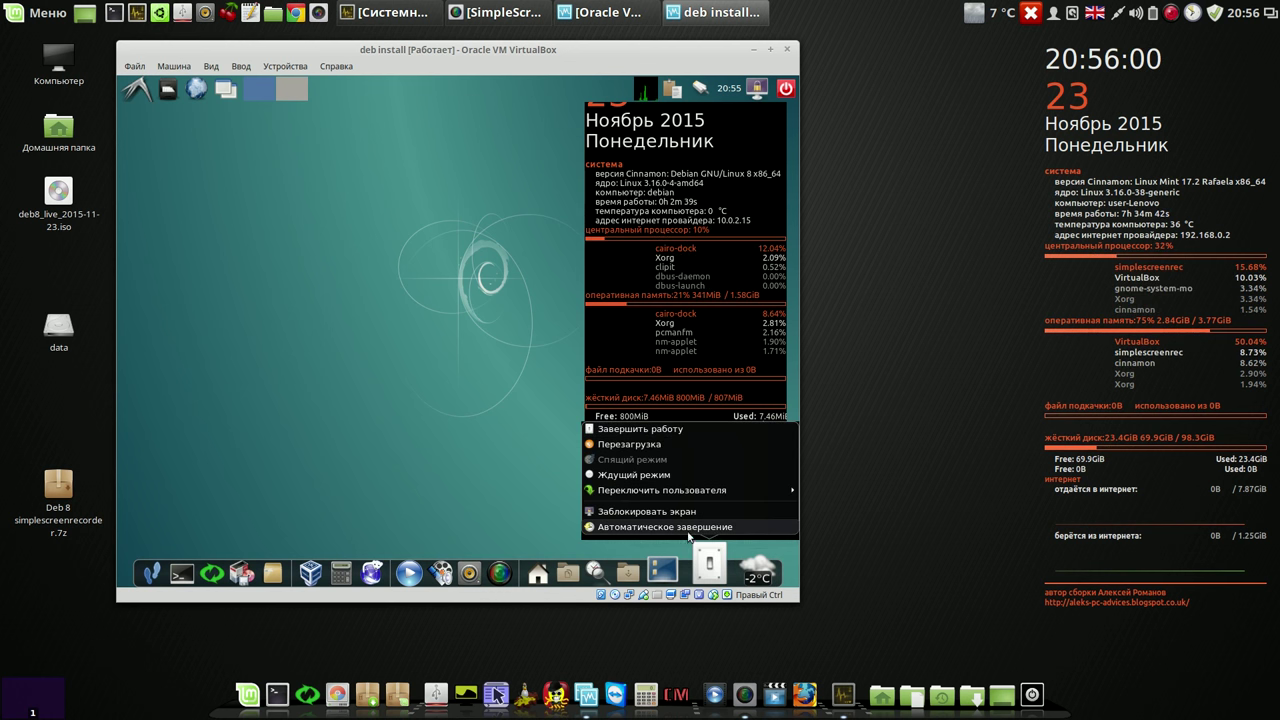
{"action": "left_click", "coordinate": [673, 428]}
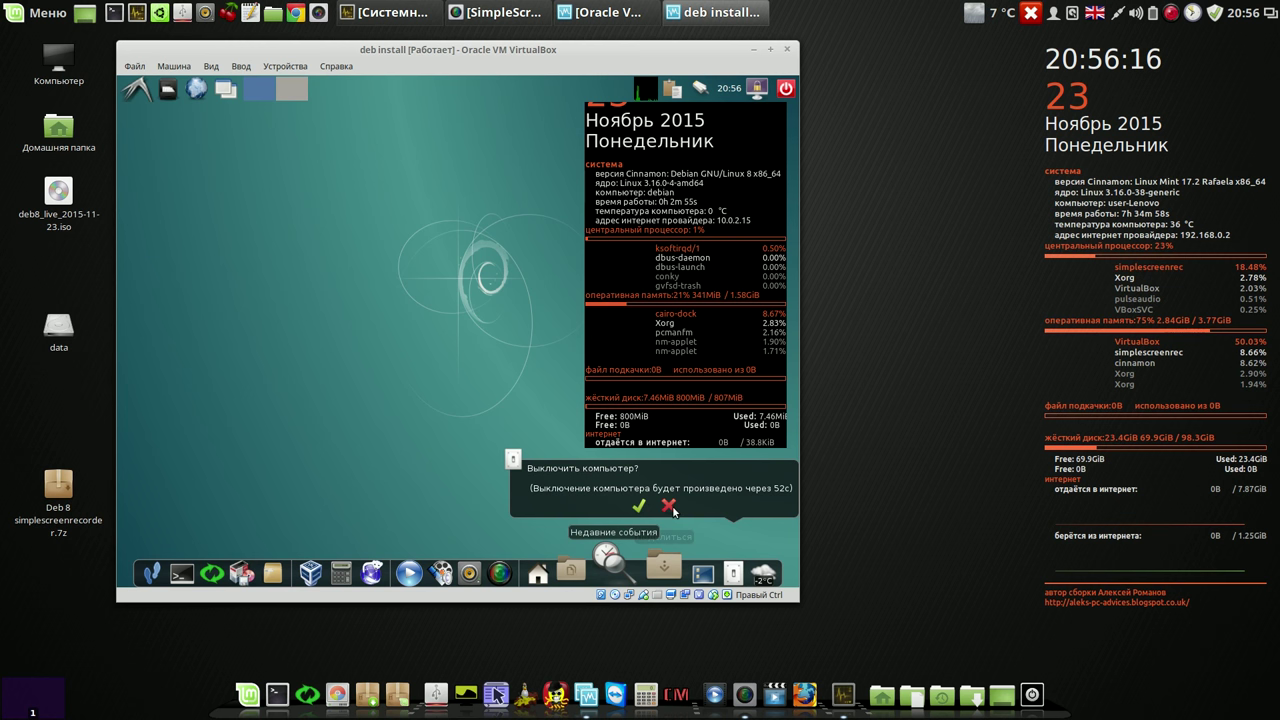
{"action": "left_click", "coordinate": [670, 506]}
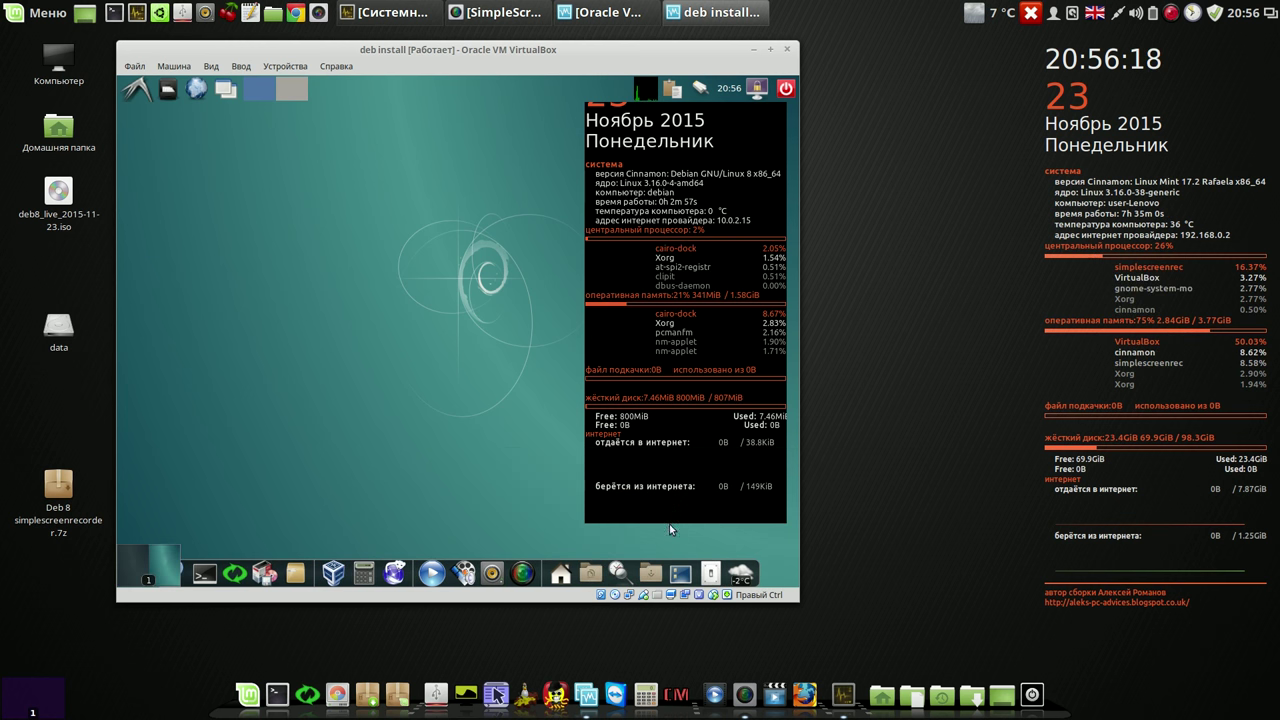
{"action": "left_click", "coordinate": [712, 565]}
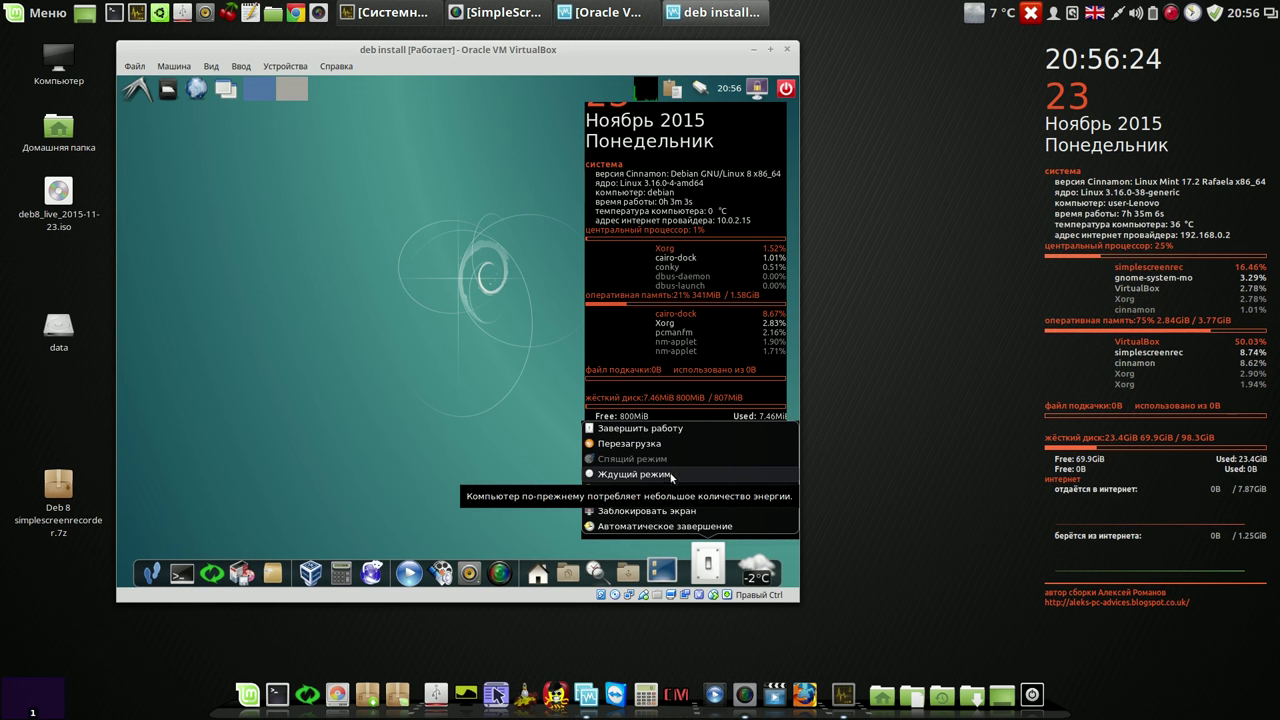
{"action": "mouse_move", "coordinate": [674, 489]}
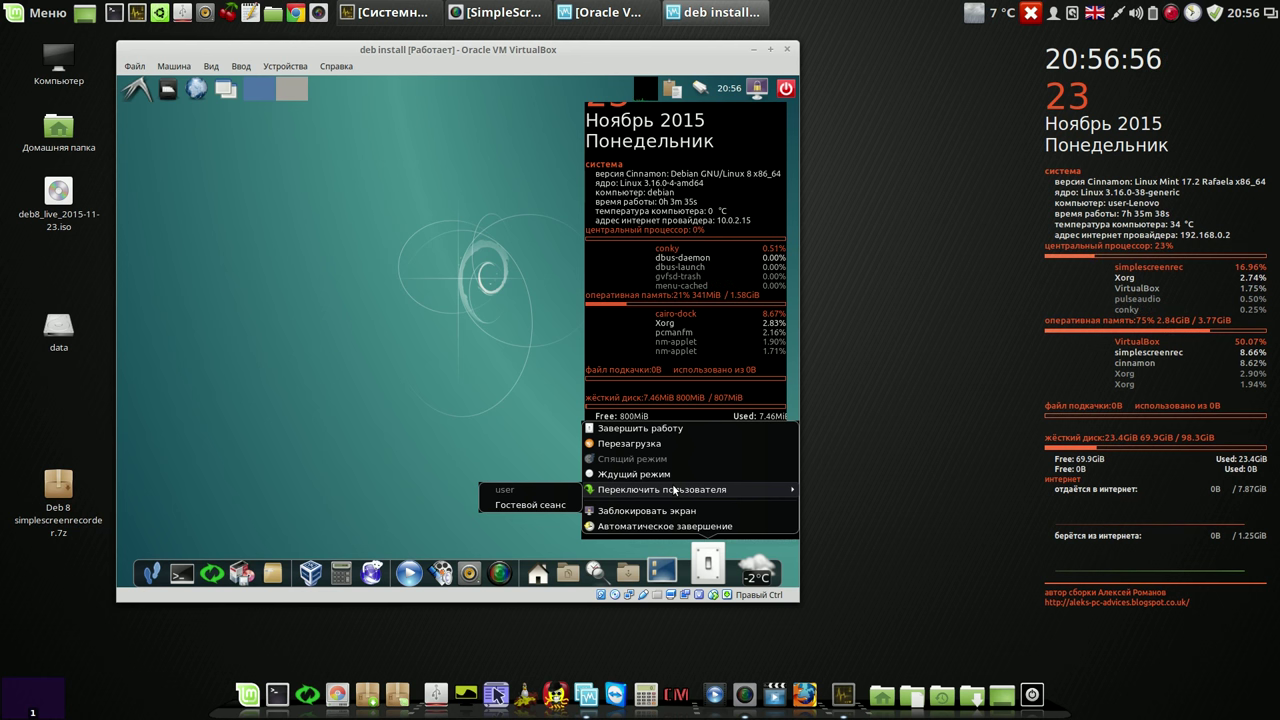
Step: Pause the screen recording and nudge the VirtualBox window slightly up-left
{"action": "left_click", "coordinate": [1173, 13]}
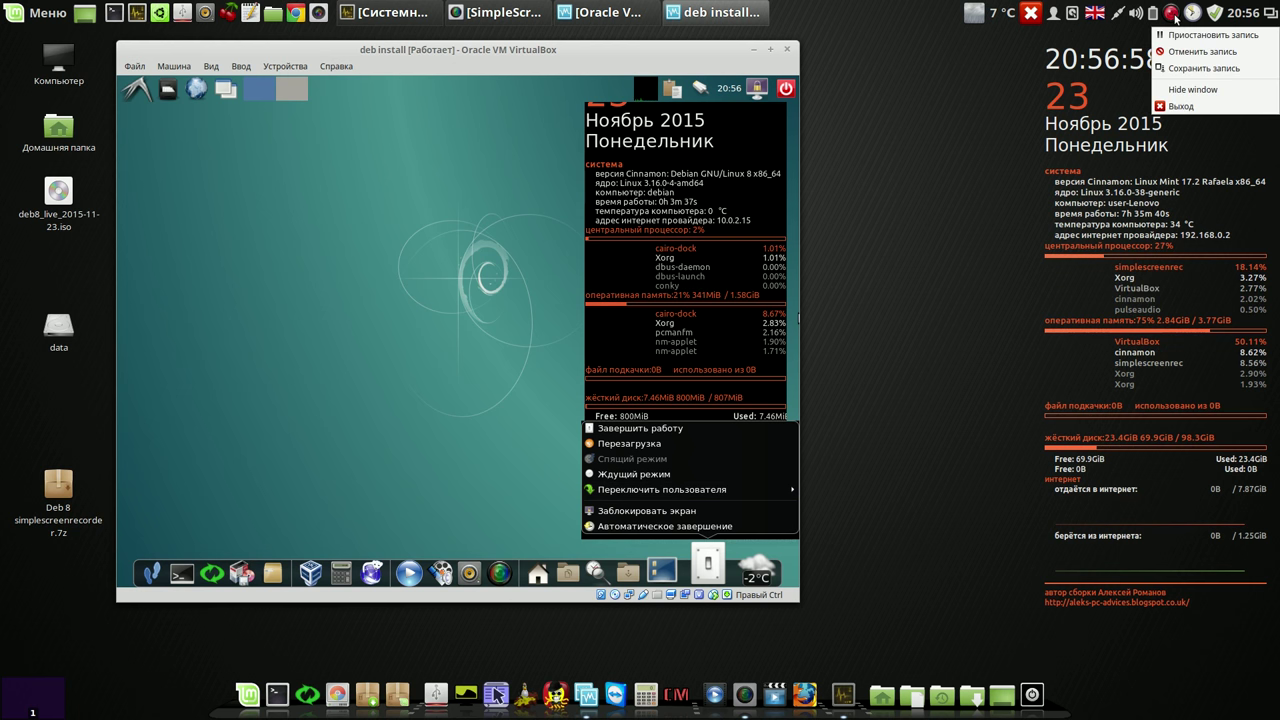
{"action": "left_click", "coordinate": [1210, 34]}
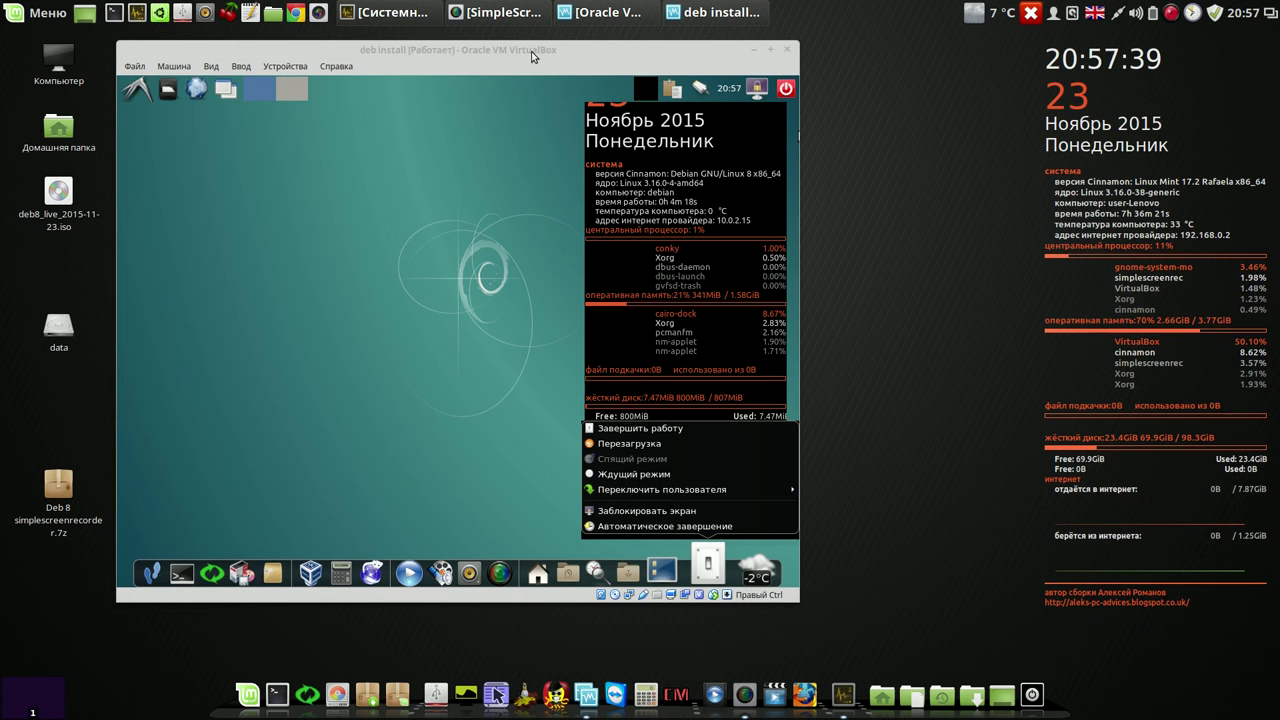
{"action": "left_click_drag", "start_coordinate": [532, 57], "coordinate": [528, 52]}
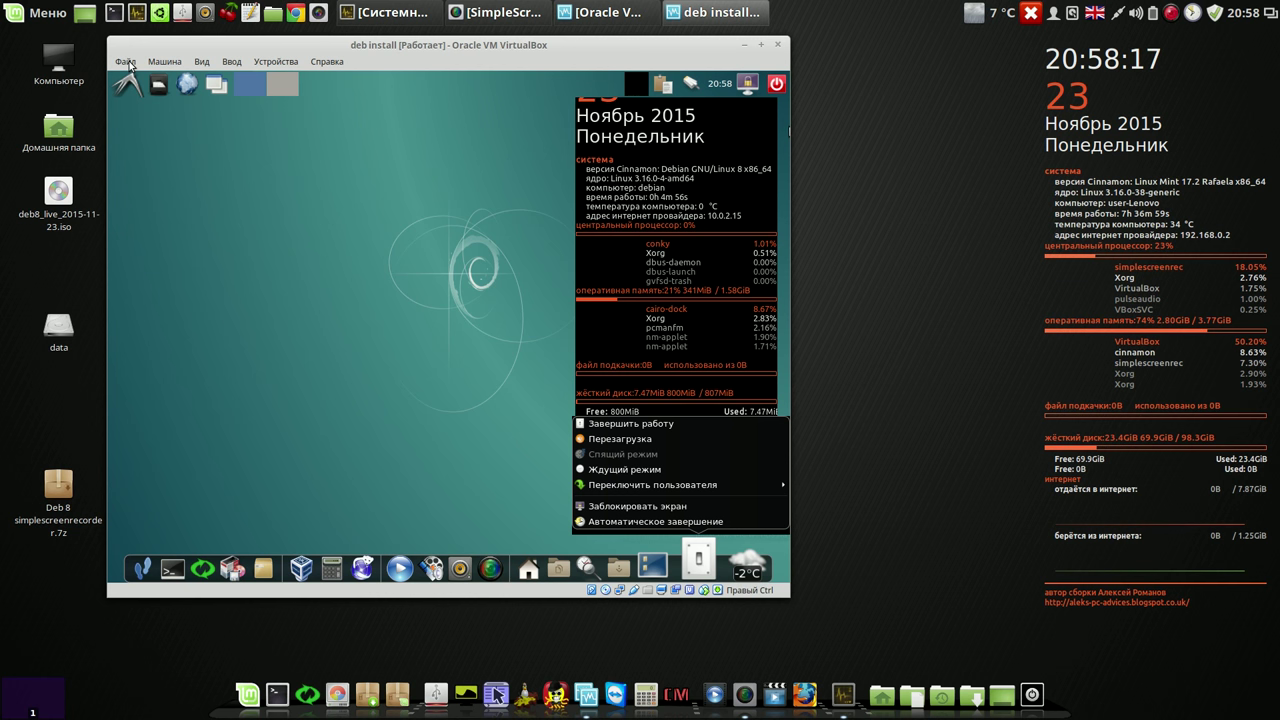
Step: Browse the Файл and Машина menus and dismiss the guest's session menu
{"action": "left_click", "coordinate": [125, 62]}
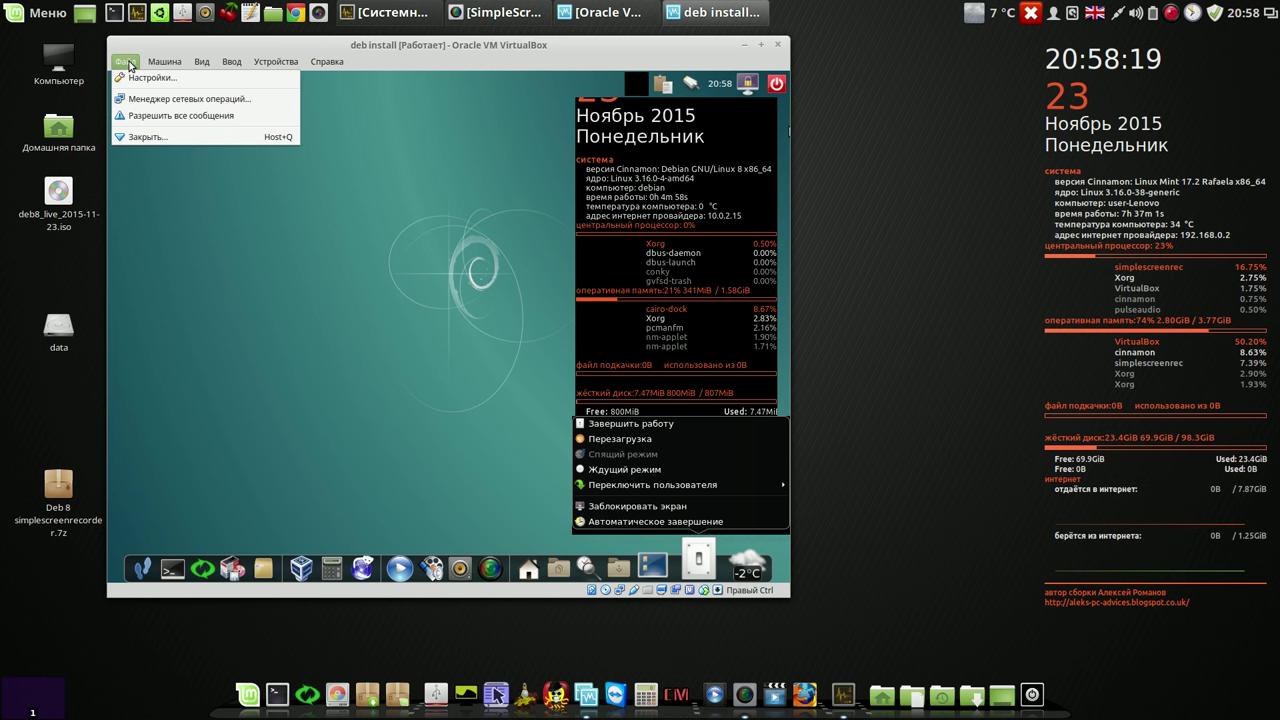
{"action": "left_click", "coordinate": [410, 125]}
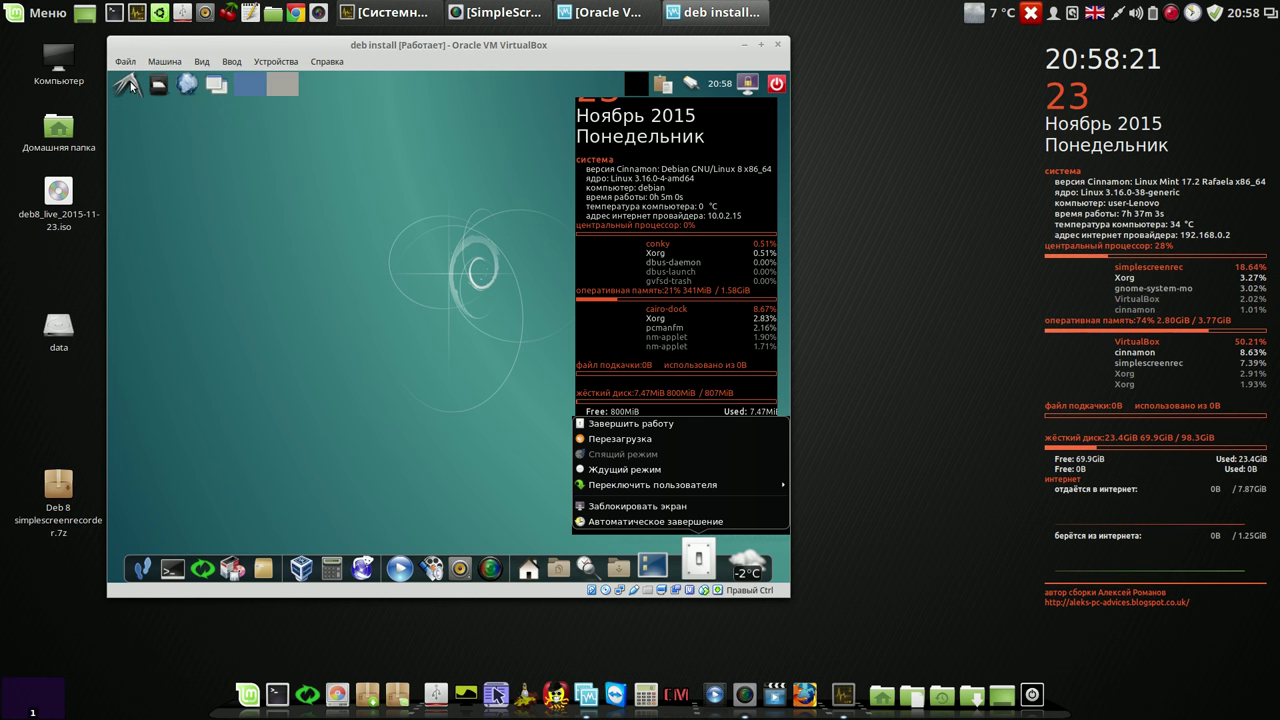
{"action": "left_click", "coordinate": [128, 84]}
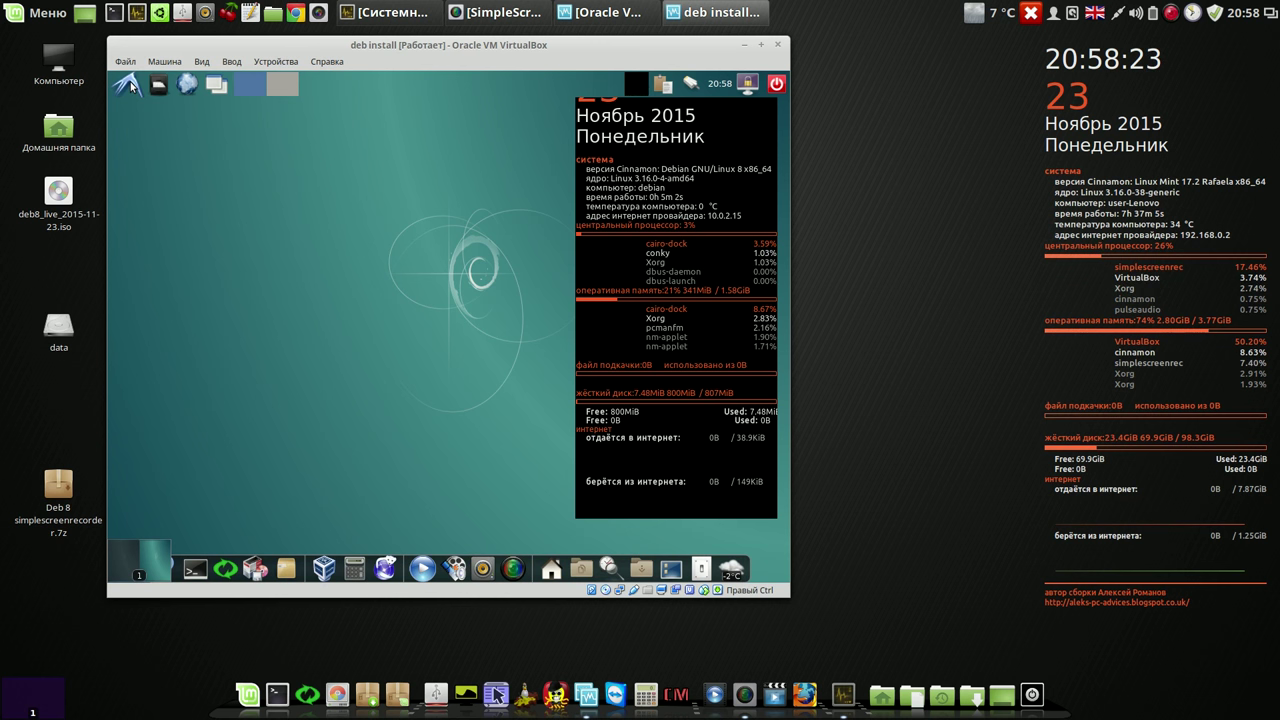
Step: Open the guest applications menu, close it without launching anything, then reopen it
{"action": "left_click", "coordinate": [129, 85]}
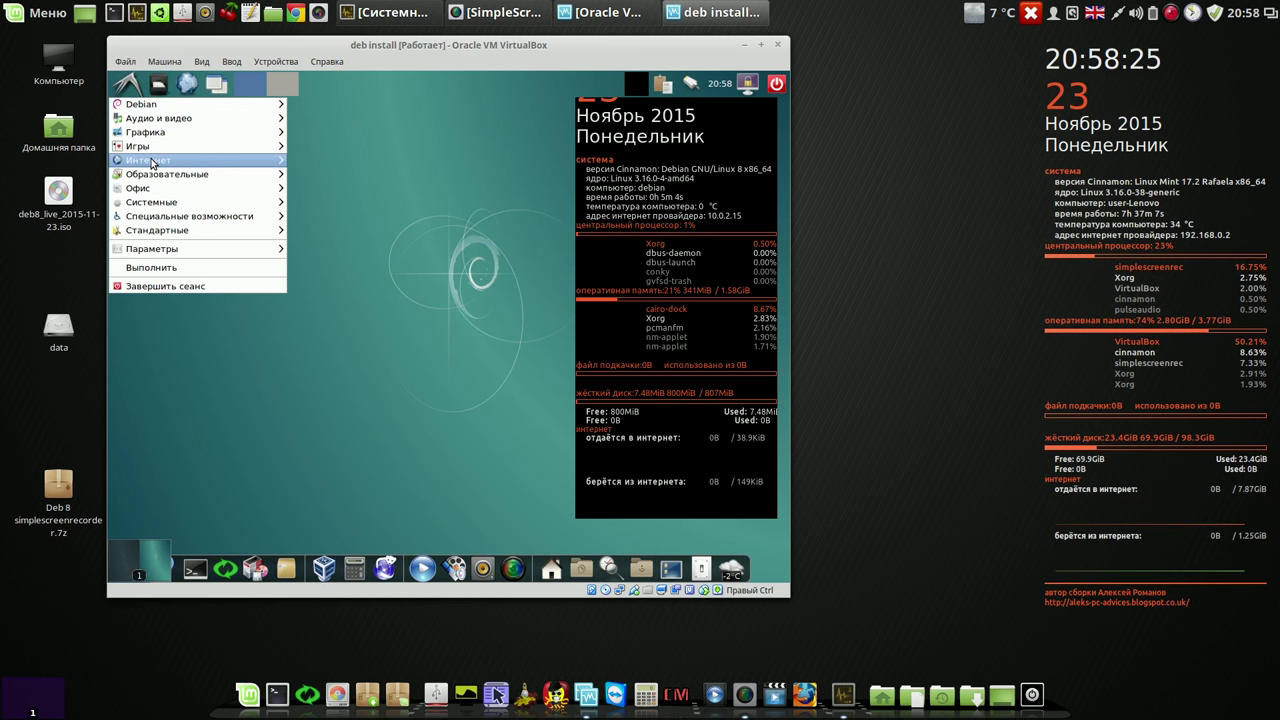
{"action": "mouse_move", "coordinate": [152, 163]}
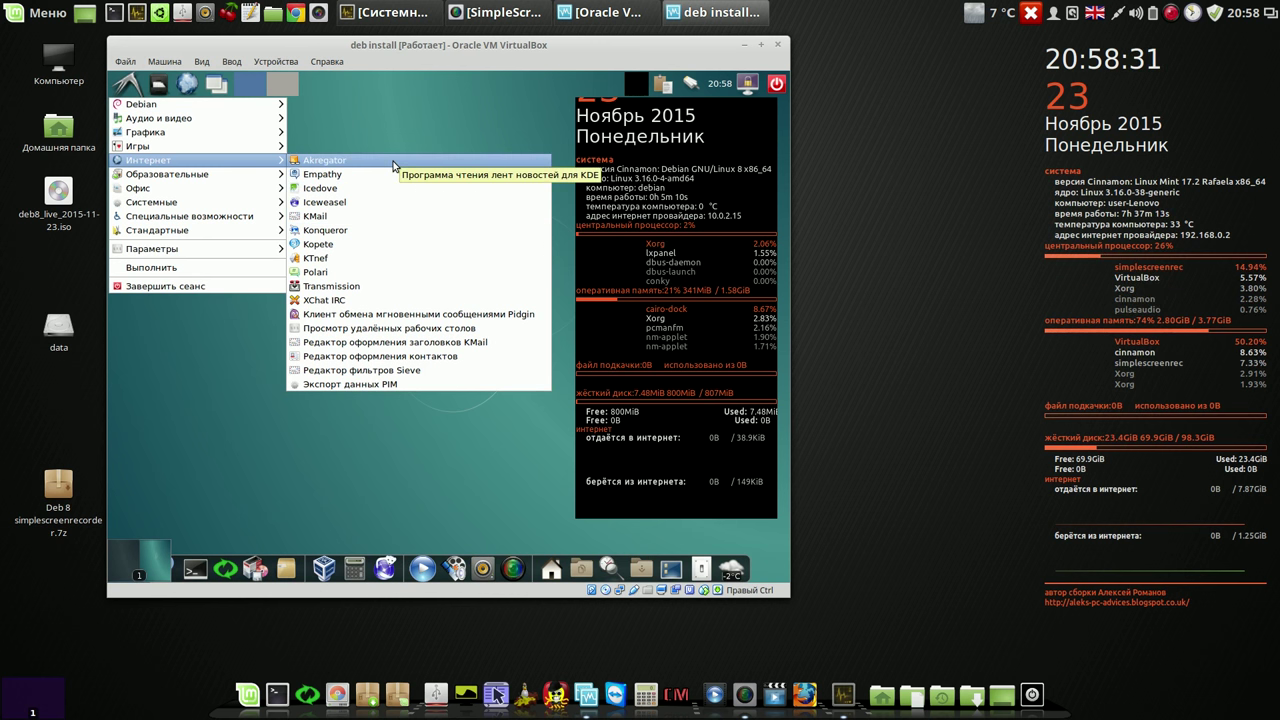
{"action": "left_click", "coordinate": [415, 115]}
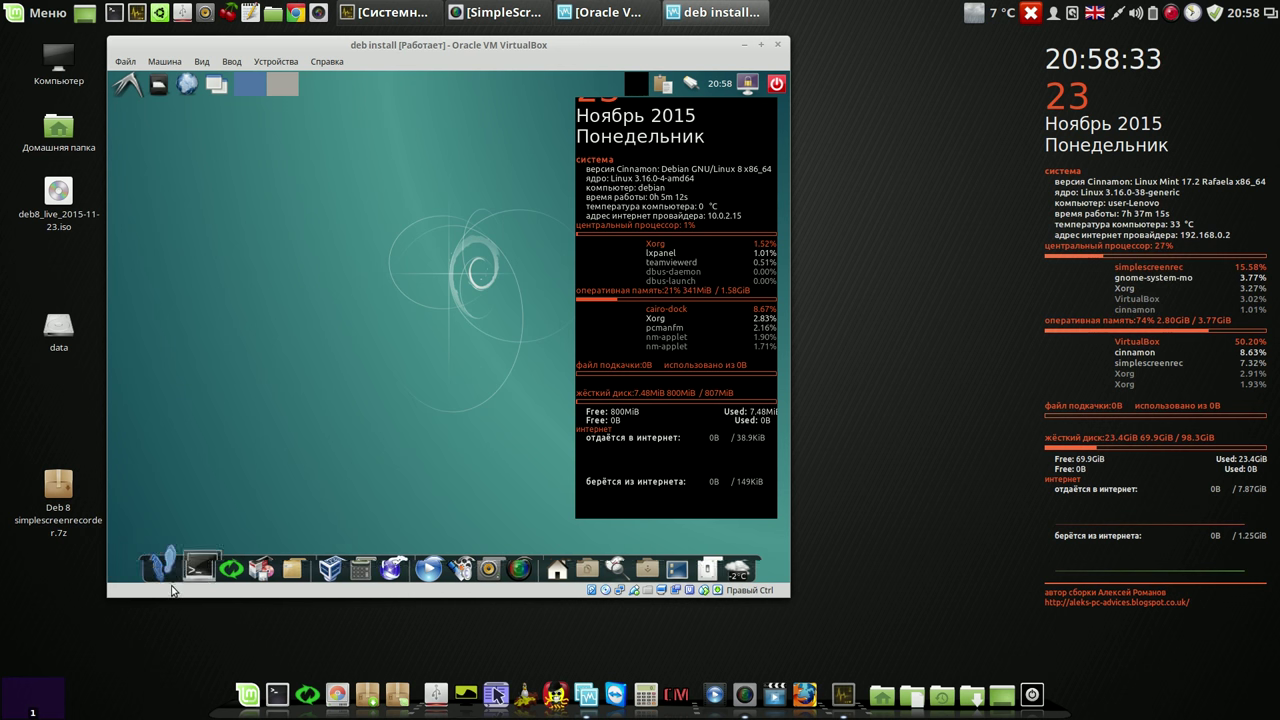
{"action": "left_click", "coordinate": [160, 562]}
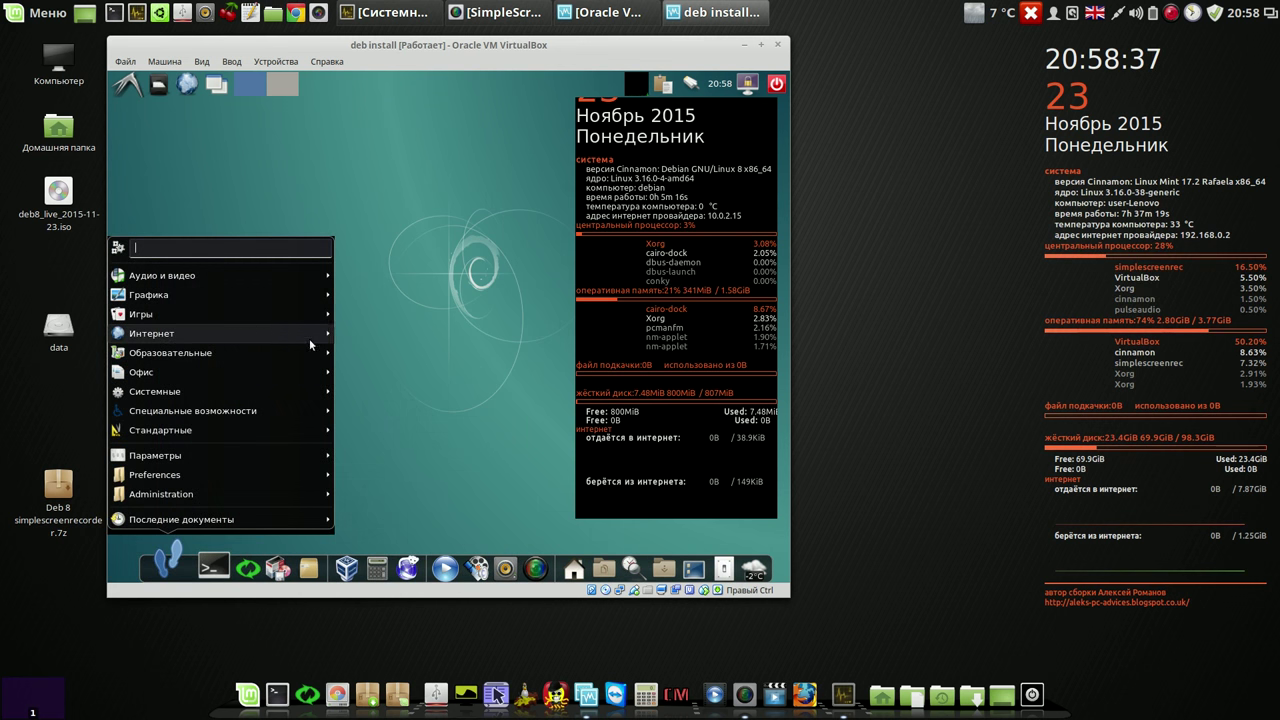
Step: Launch Skype from Интернет and close its terms-of-use prompt without agreeing
{"action": "mouse_move", "coordinate": [310, 341]}
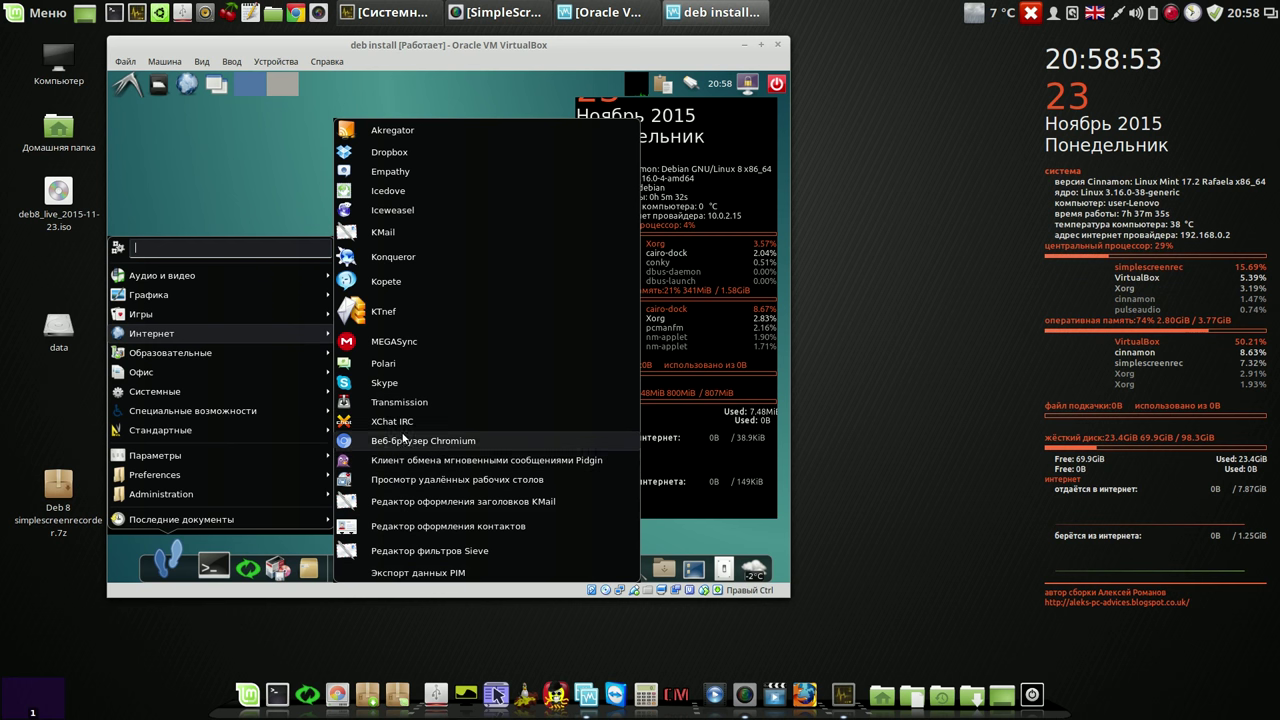
{"action": "left_click", "coordinate": [391, 383]}
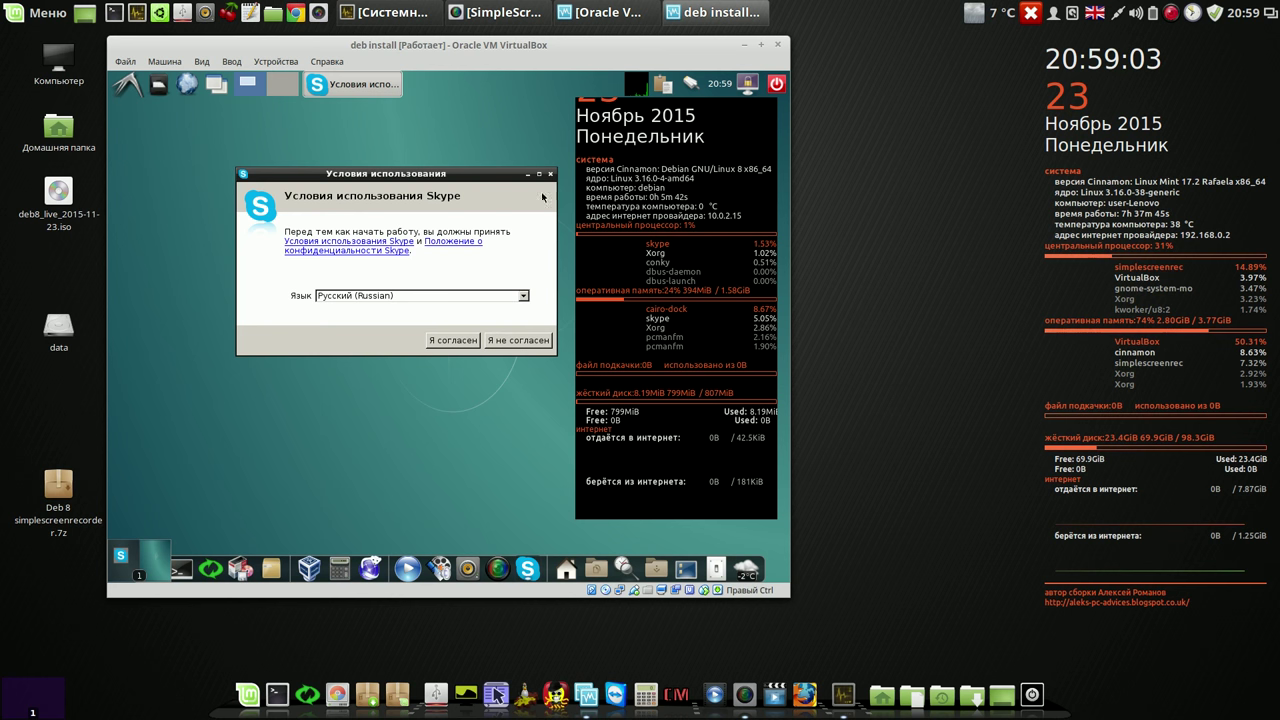
{"action": "left_click", "coordinate": [512, 341]}
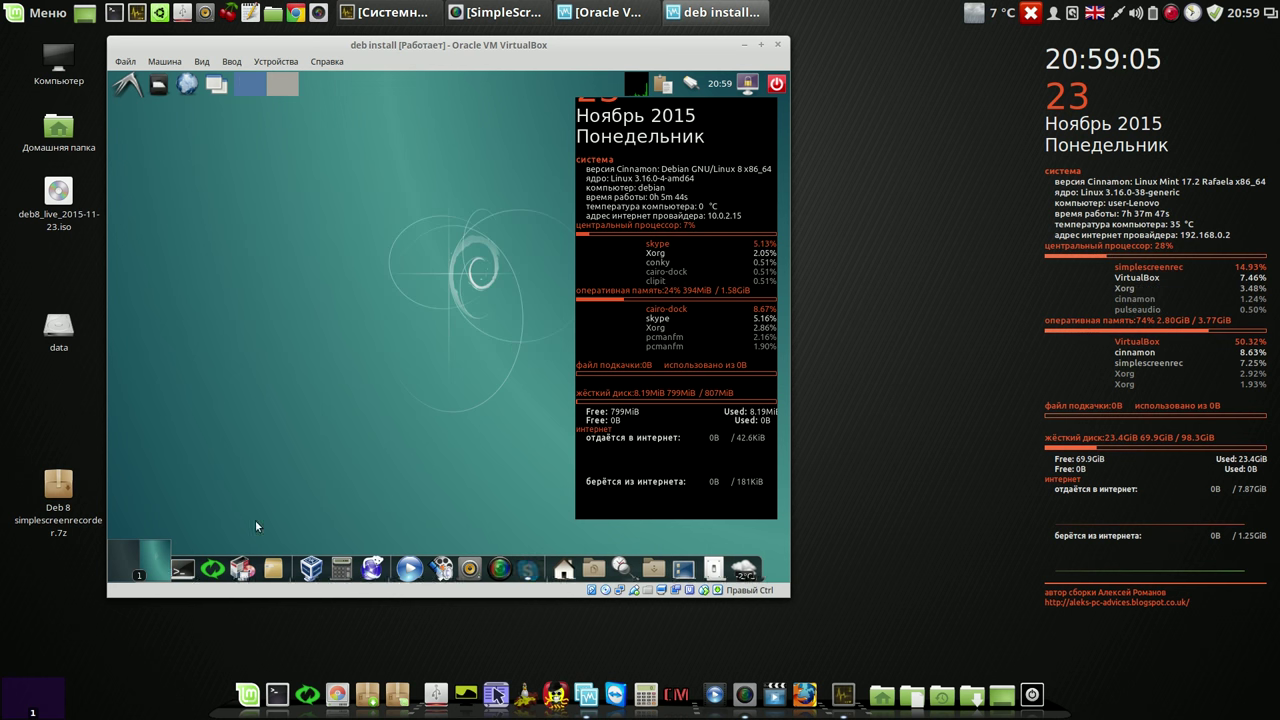
Step: Launch Dropbox from Меню приложений > Интернет and cancel its installation
{"action": "left_click", "coordinate": [169, 572]}
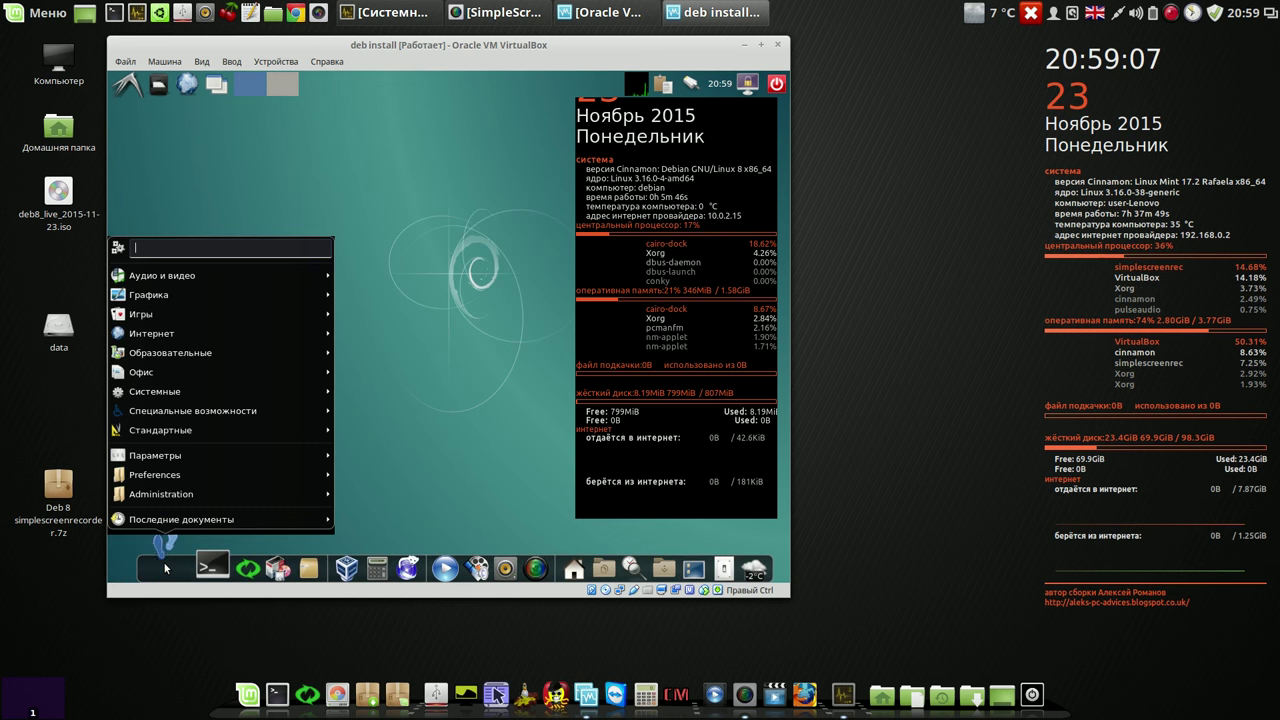
{"action": "mouse_move", "coordinate": [197, 334]}
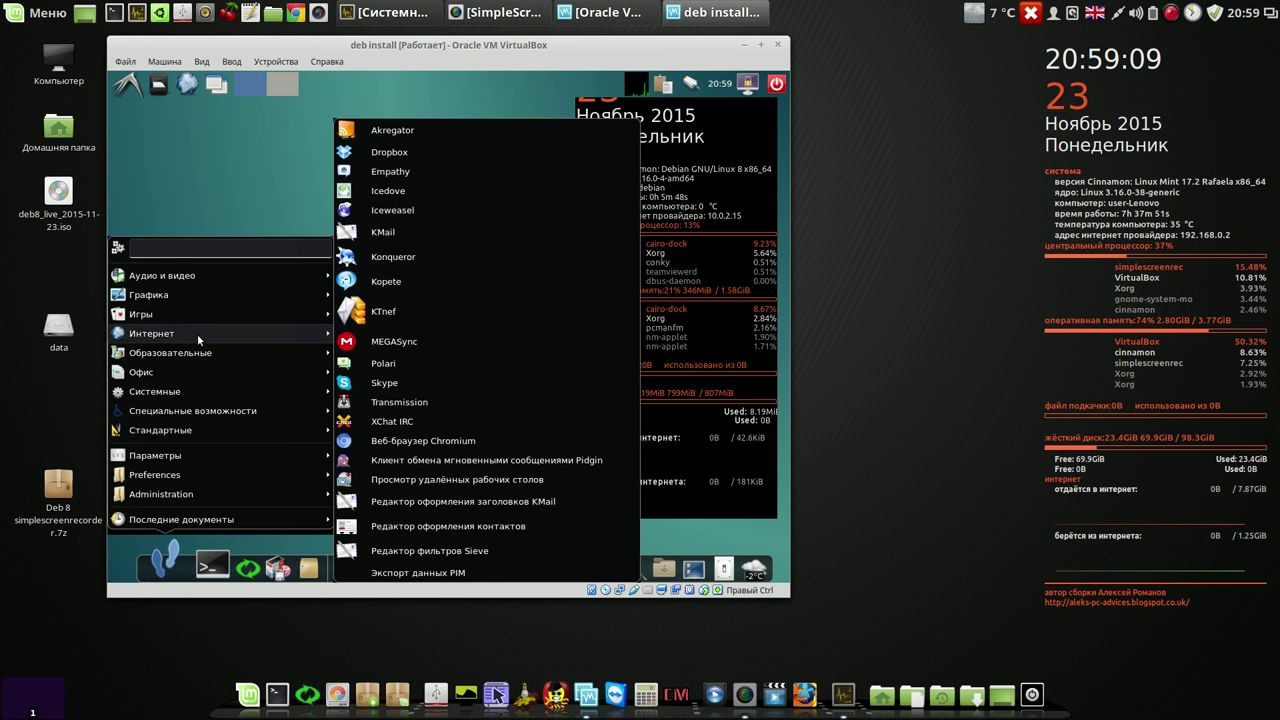
{"action": "left_click", "coordinate": [413, 154]}
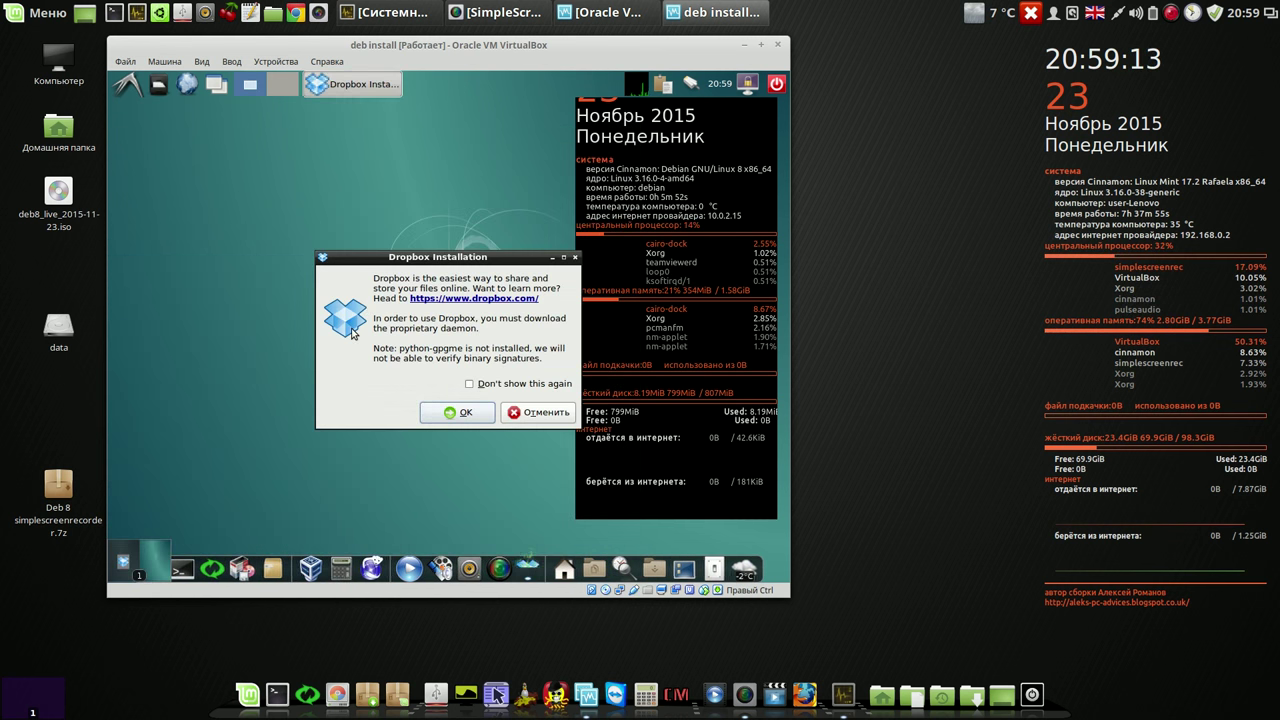
{"action": "left_click", "coordinate": [524, 411]}
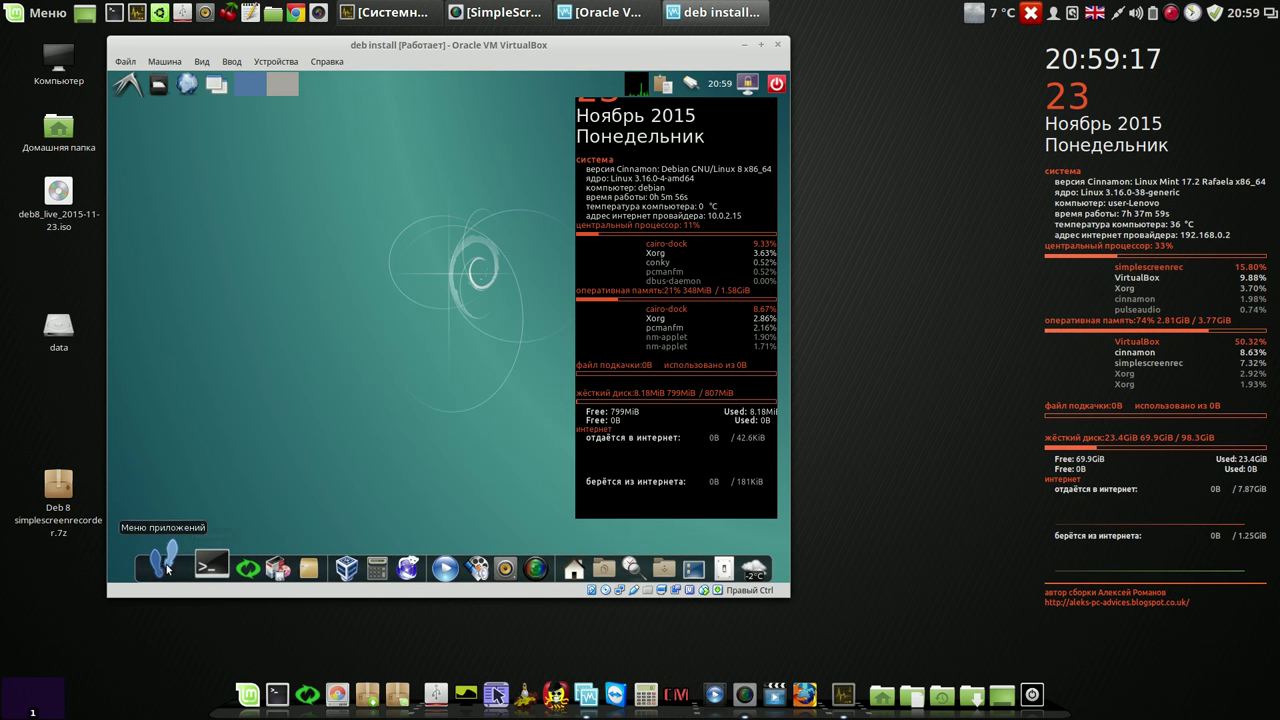
Step: Launch MEGAsync, choose the no-MEGA-account option, and close its setup wizard
{"action": "left_click", "coordinate": [162, 567]}
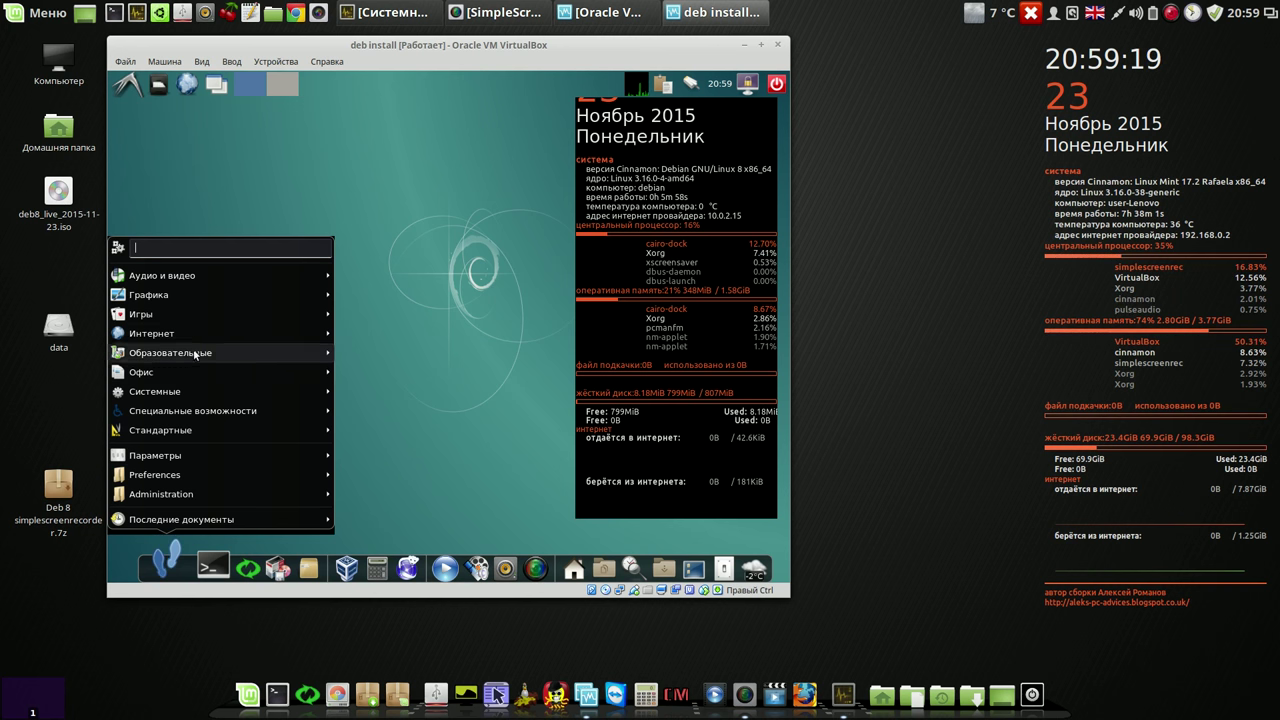
{"action": "mouse_move", "coordinate": [197, 332]}
{"action": "left_click", "coordinate": [432, 340]}
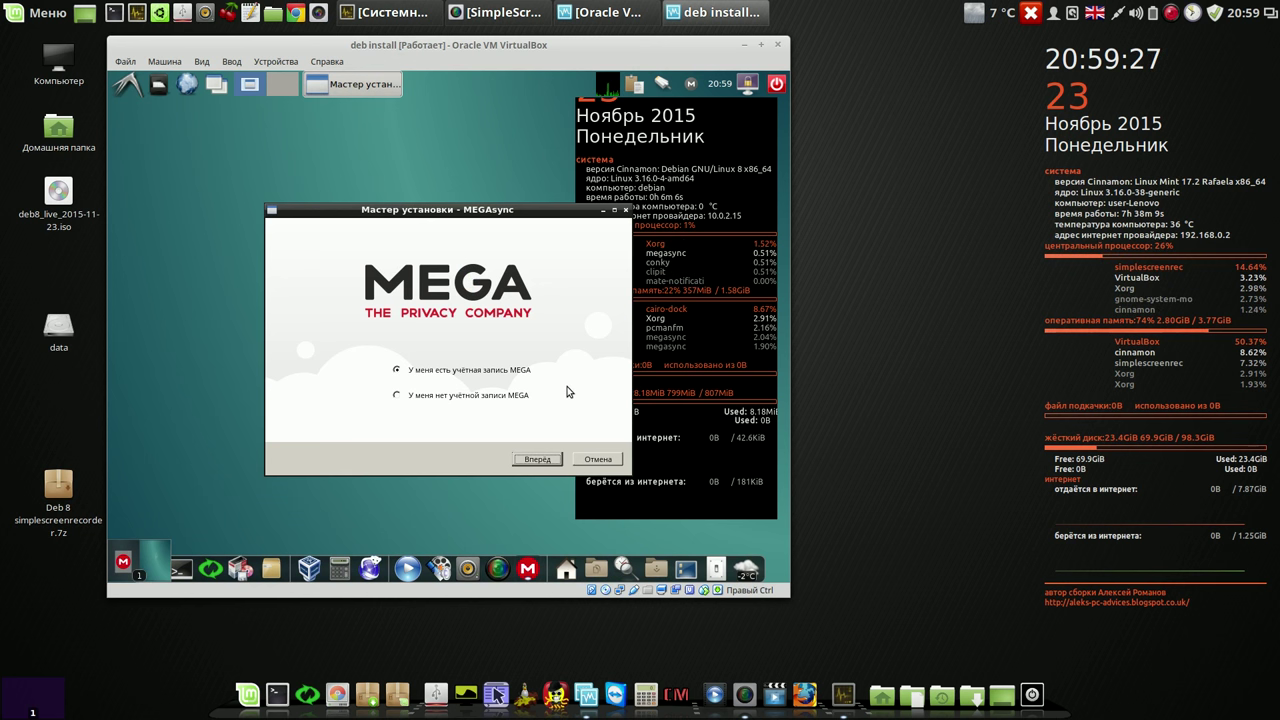
{"action": "left_click", "coordinate": [402, 397]}
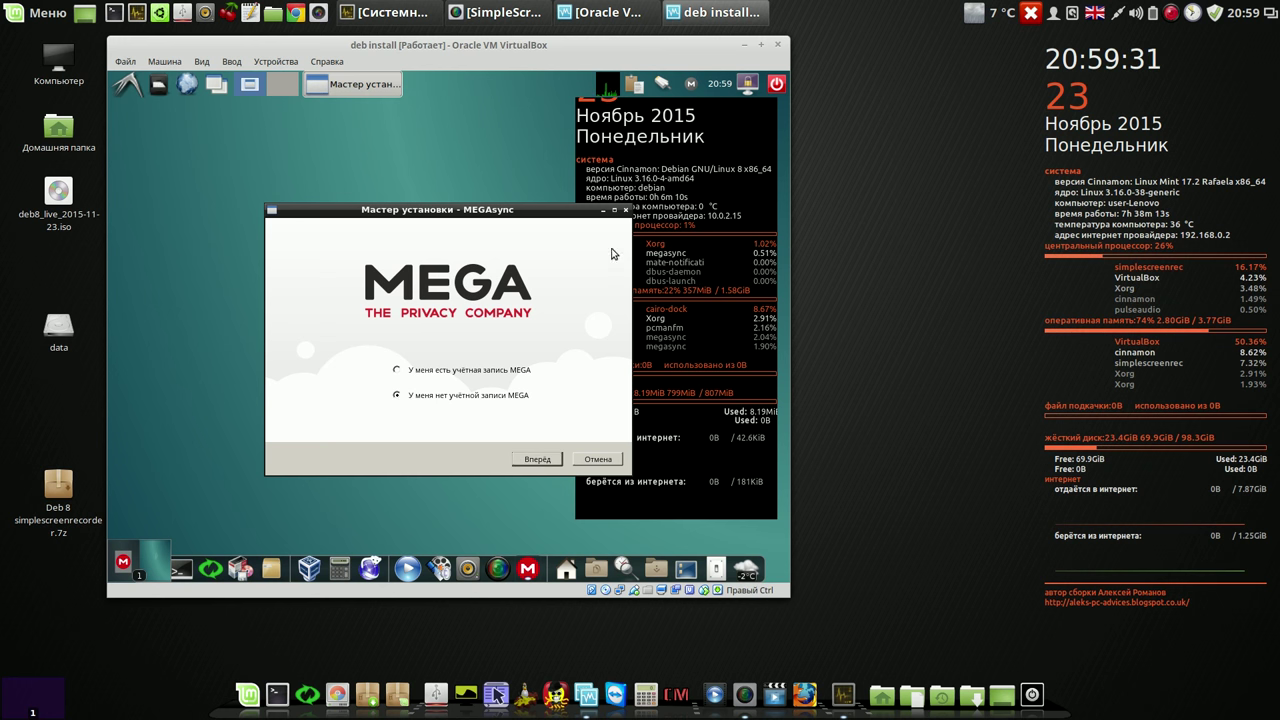
{"action": "left_click", "coordinate": [626, 211]}
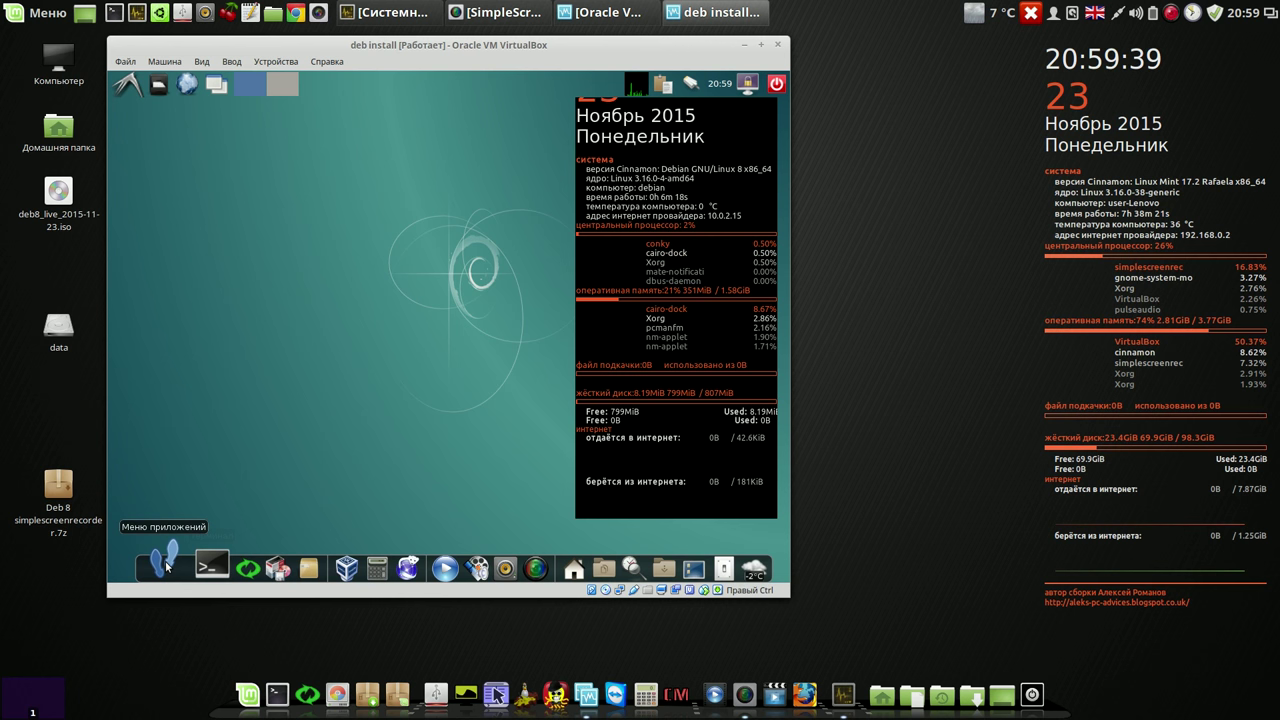
Step: Reopen the guest applications menu and pause the screen recording
{"action": "left_click", "coordinate": [165, 560]}
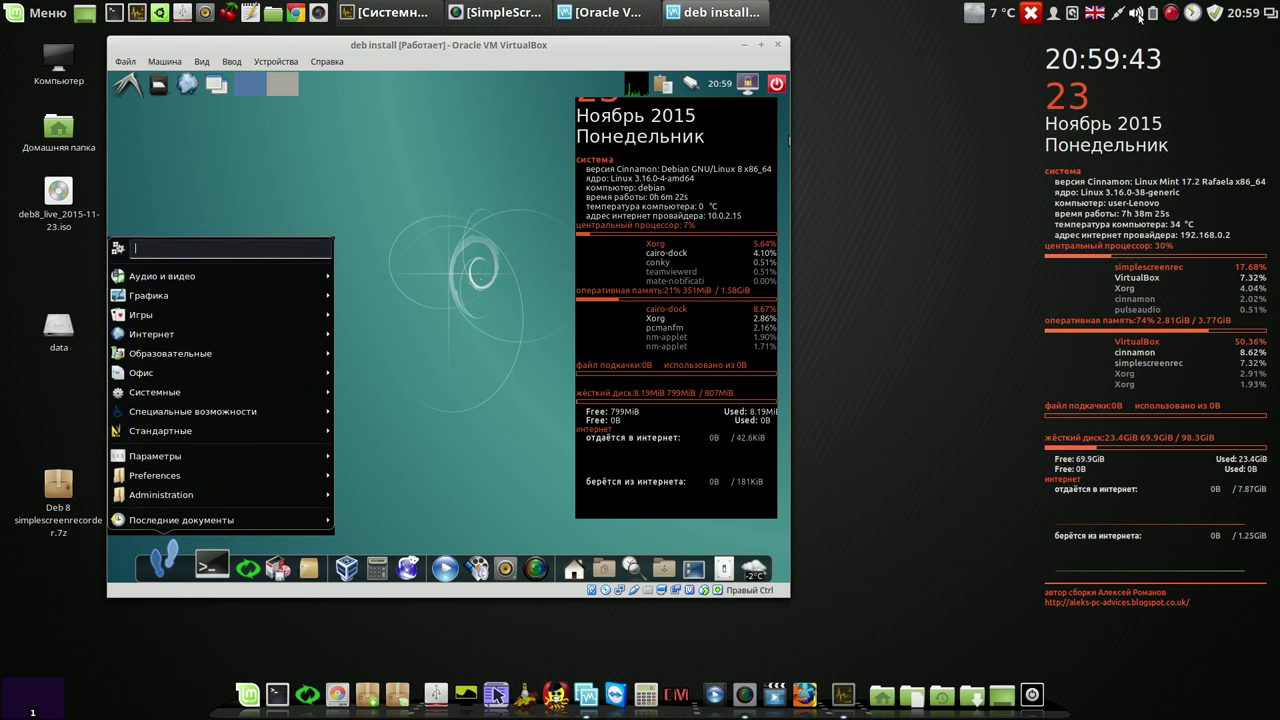
{"action": "left_click", "coordinate": [1171, 12]}
{"action": "left_click", "coordinate": [1182, 35]}
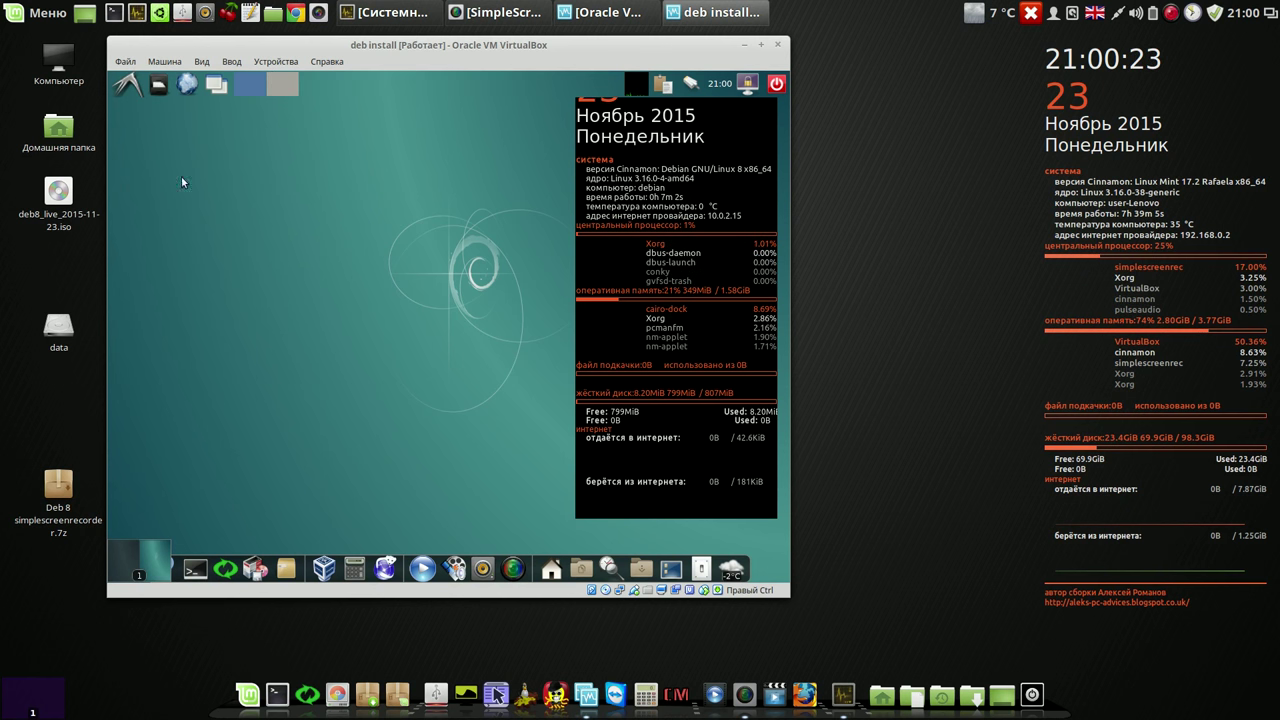
Step: Switch the Debian guest over to a guest session via the session menu
{"action": "left_click", "coordinate": [700, 562]}
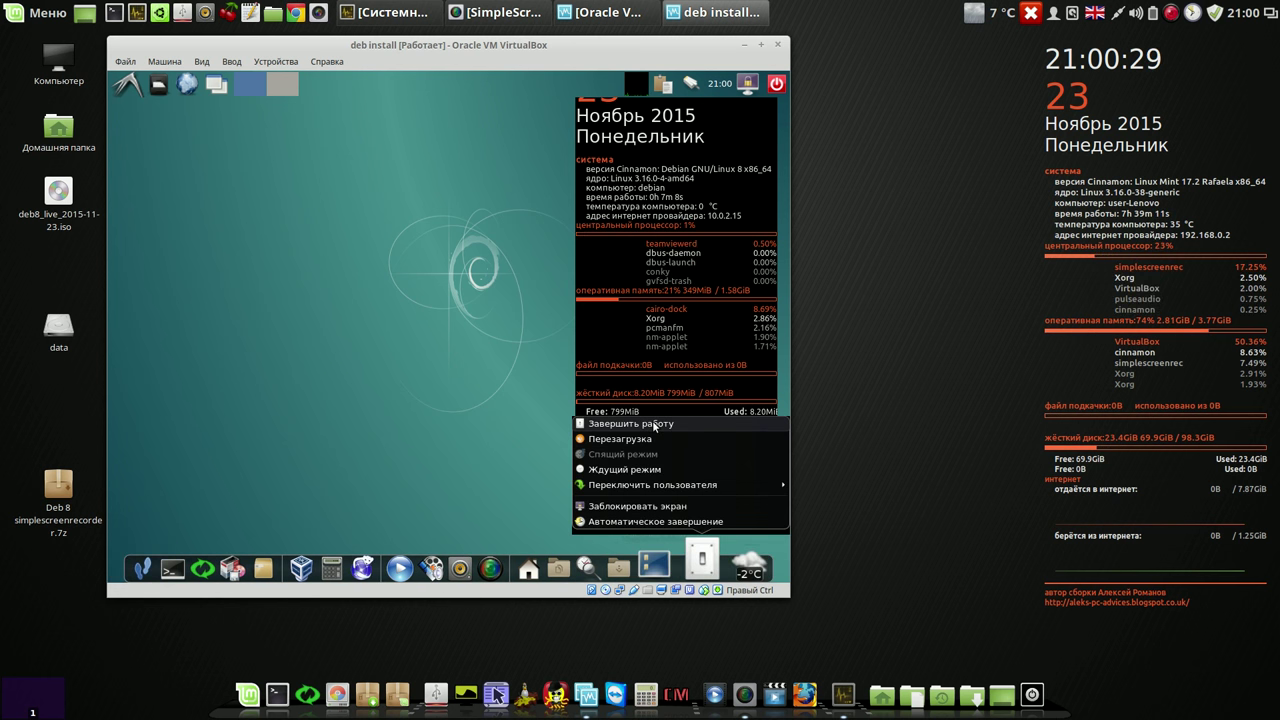
{"action": "mouse_move", "coordinate": [656, 489]}
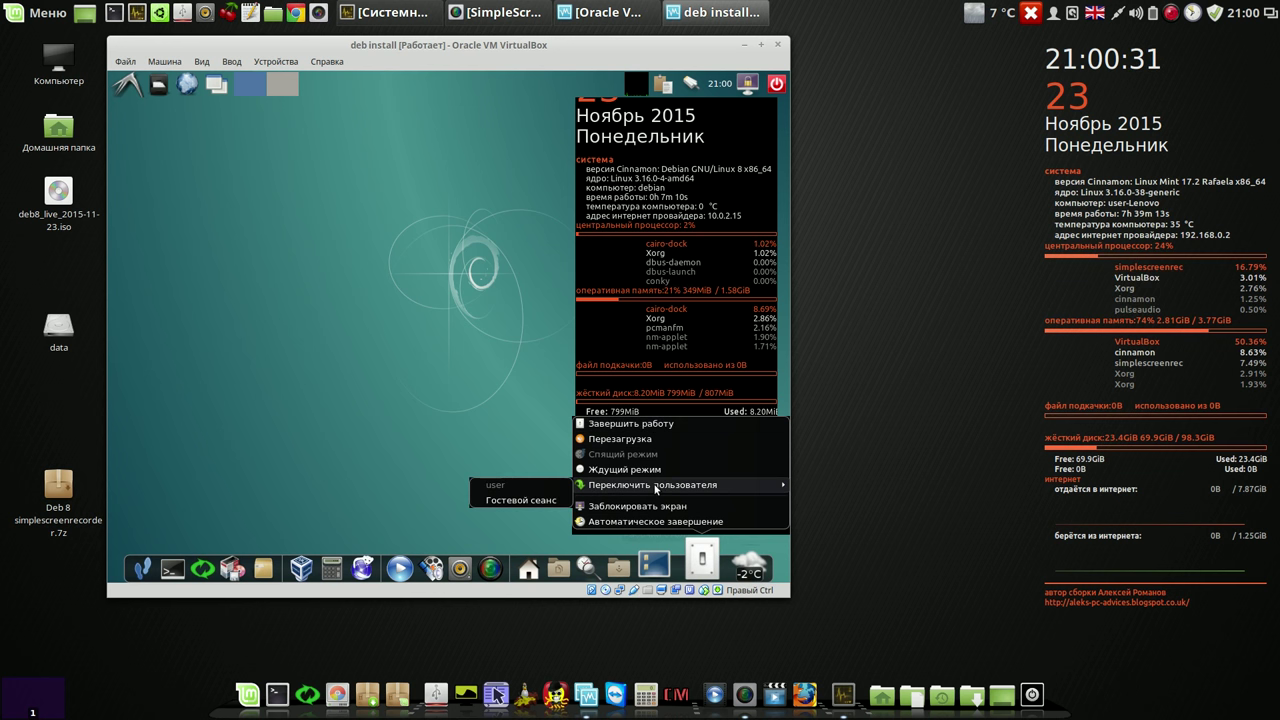
{"action": "left_click", "coordinate": [502, 498]}
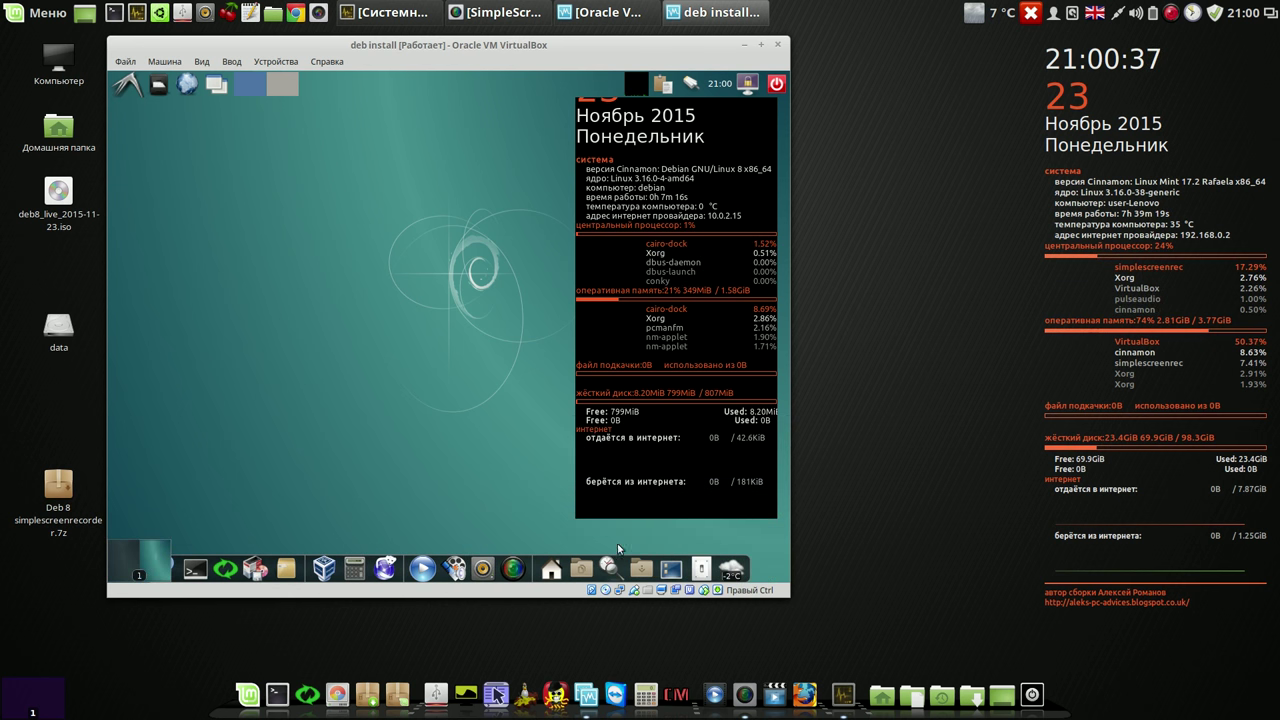
Step: Shut down and power off the guest, then start deb install from the Manager
{"action": "left_click", "coordinate": [700, 562]}
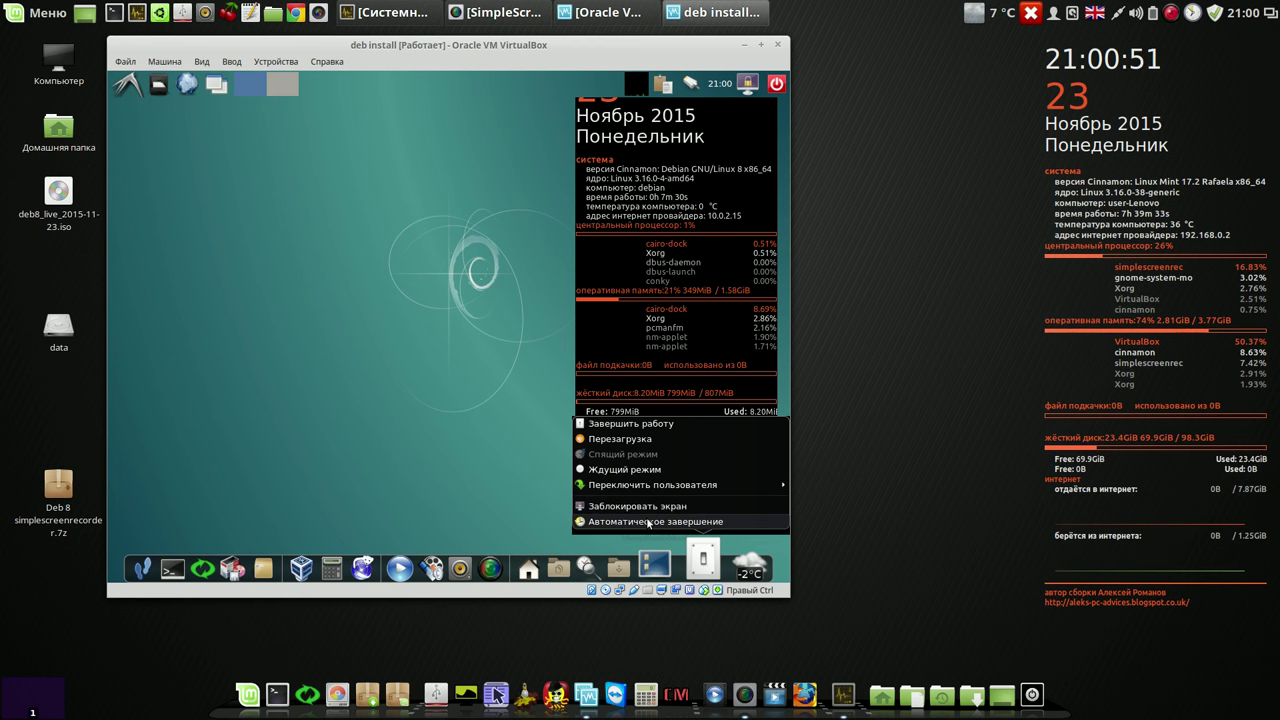
{"action": "left_click", "coordinate": [634, 424]}
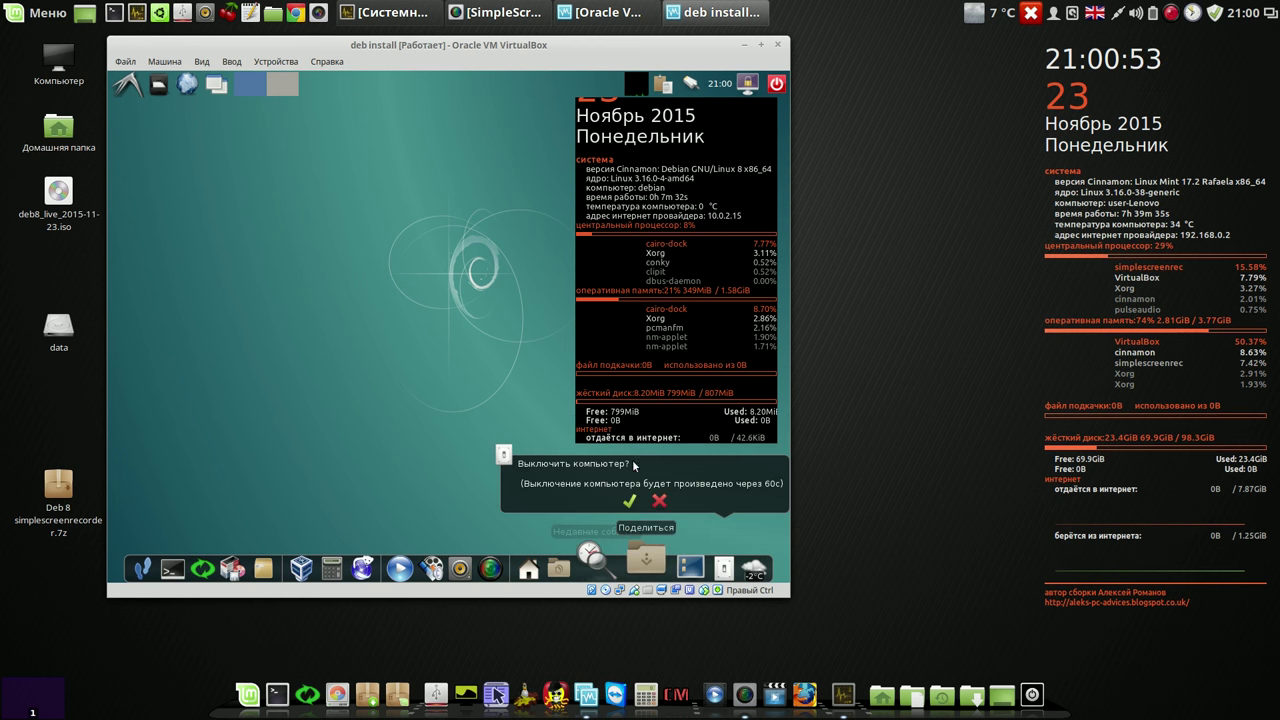
{"action": "left_click", "coordinate": [629, 500]}
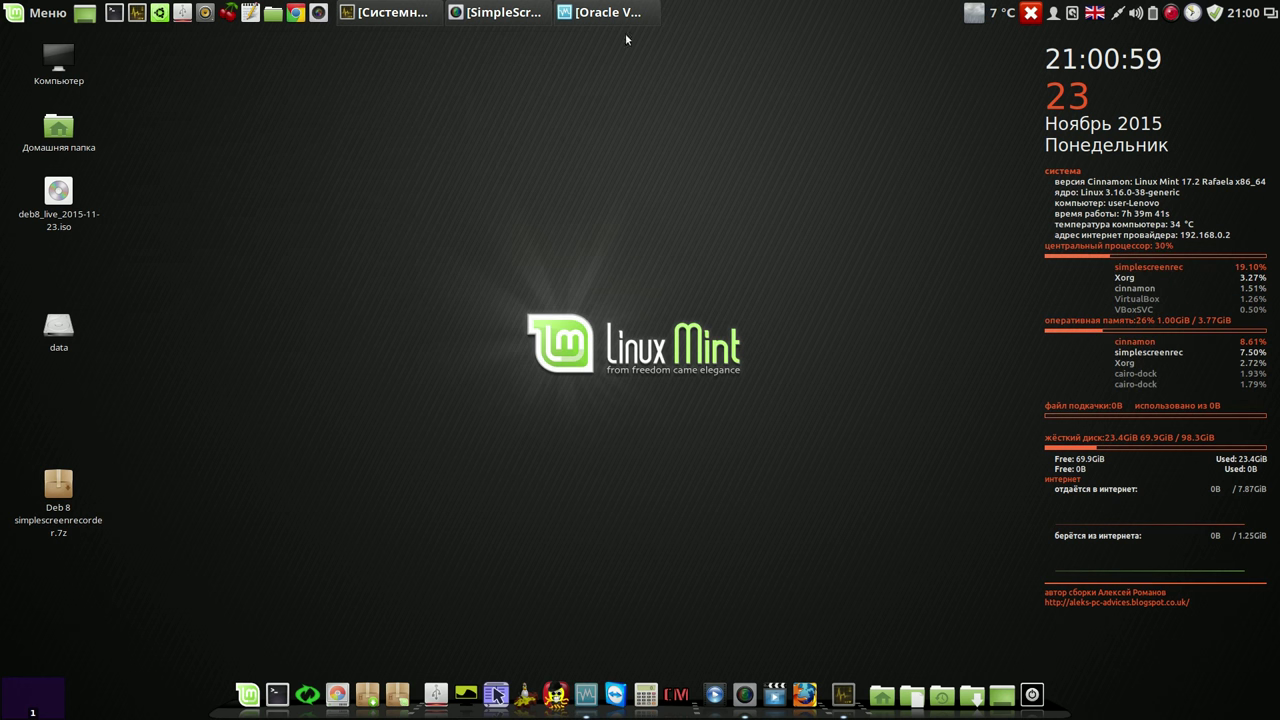
{"action": "left_click", "coordinate": [615, 14]}
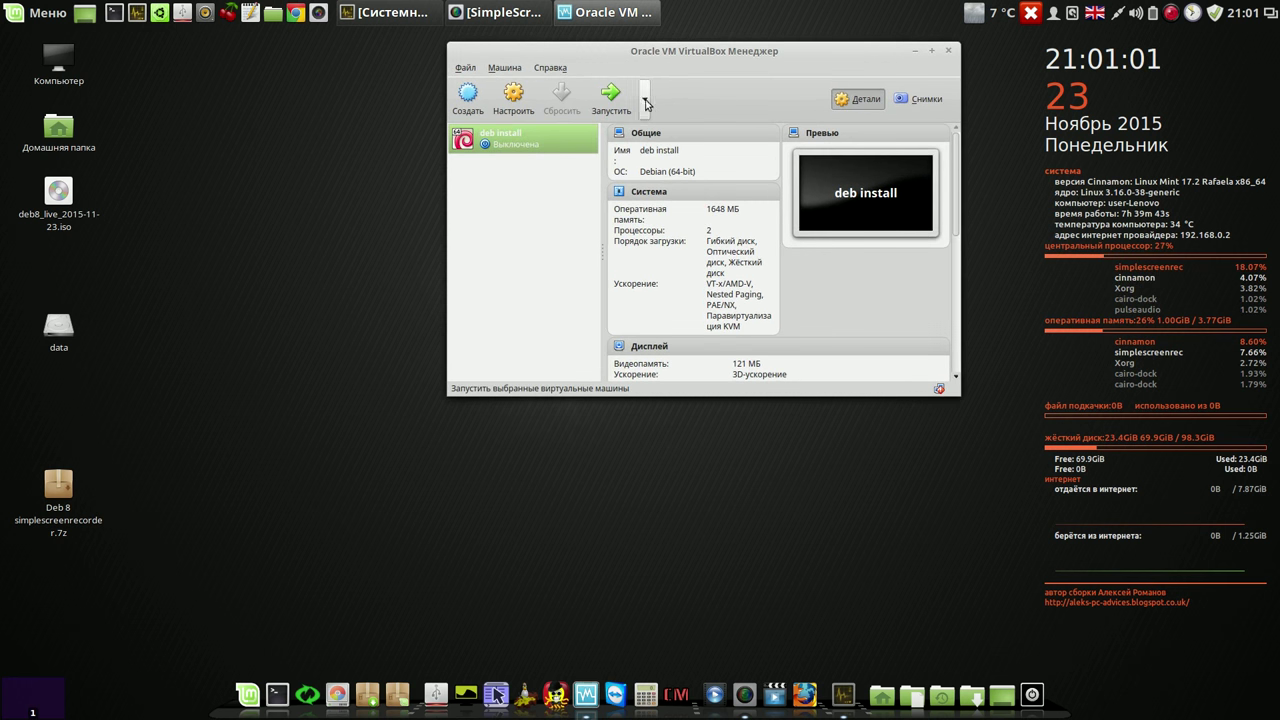
{"action": "left_click", "coordinate": [609, 96]}
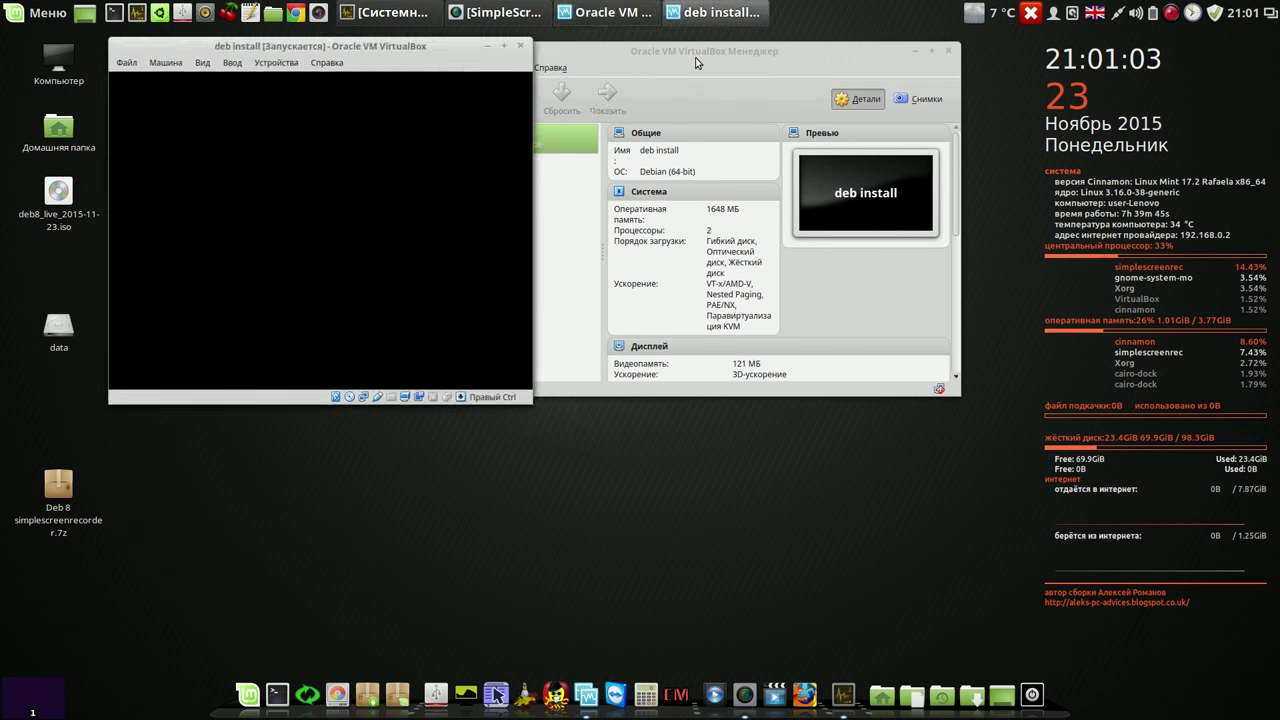
Step: Arrange the Manager and deb install VM windows side by side while the live system boots
{"action": "left_click_drag", "start_coordinate": [697, 62], "coordinate": [790, 54]}
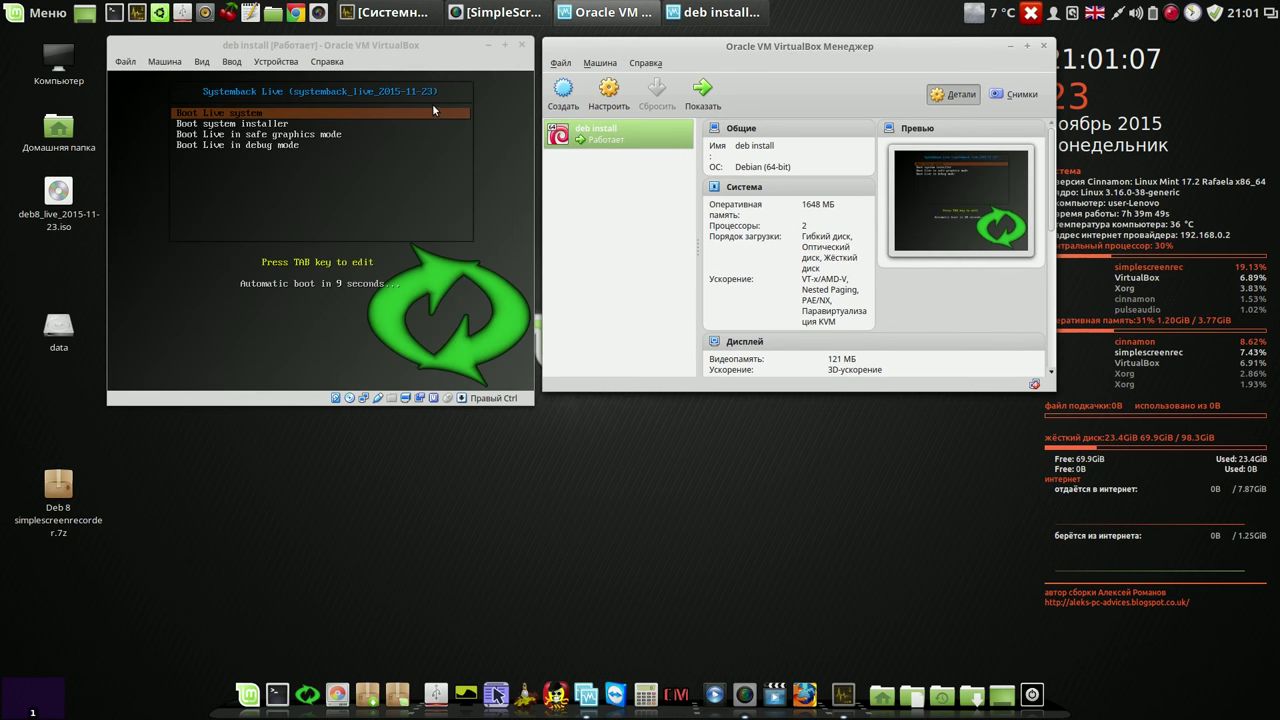
{"action": "left_click", "coordinate": [432, 104]}
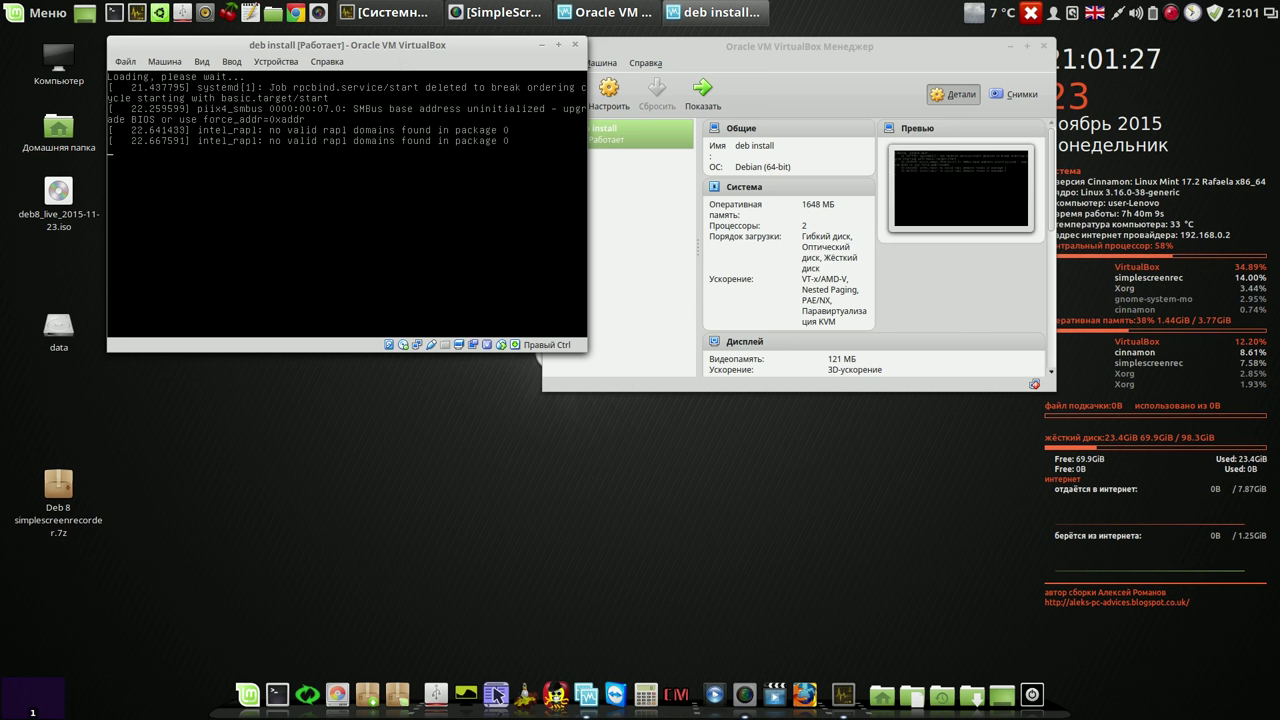
{"action": "left_click_drag", "start_coordinate": [466, 44], "coordinate": [412, 50]}
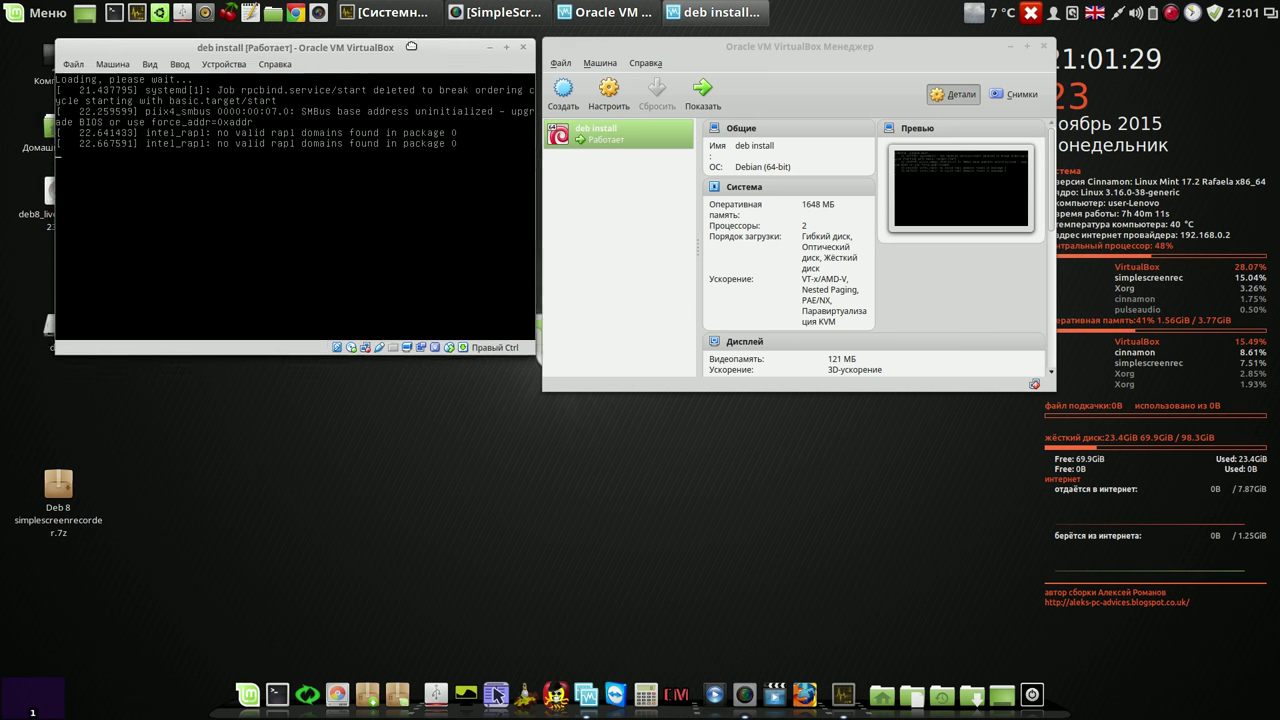
{"action": "left_click_drag", "start_coordinate": [651, 51], "coordinate": [643, 65]}
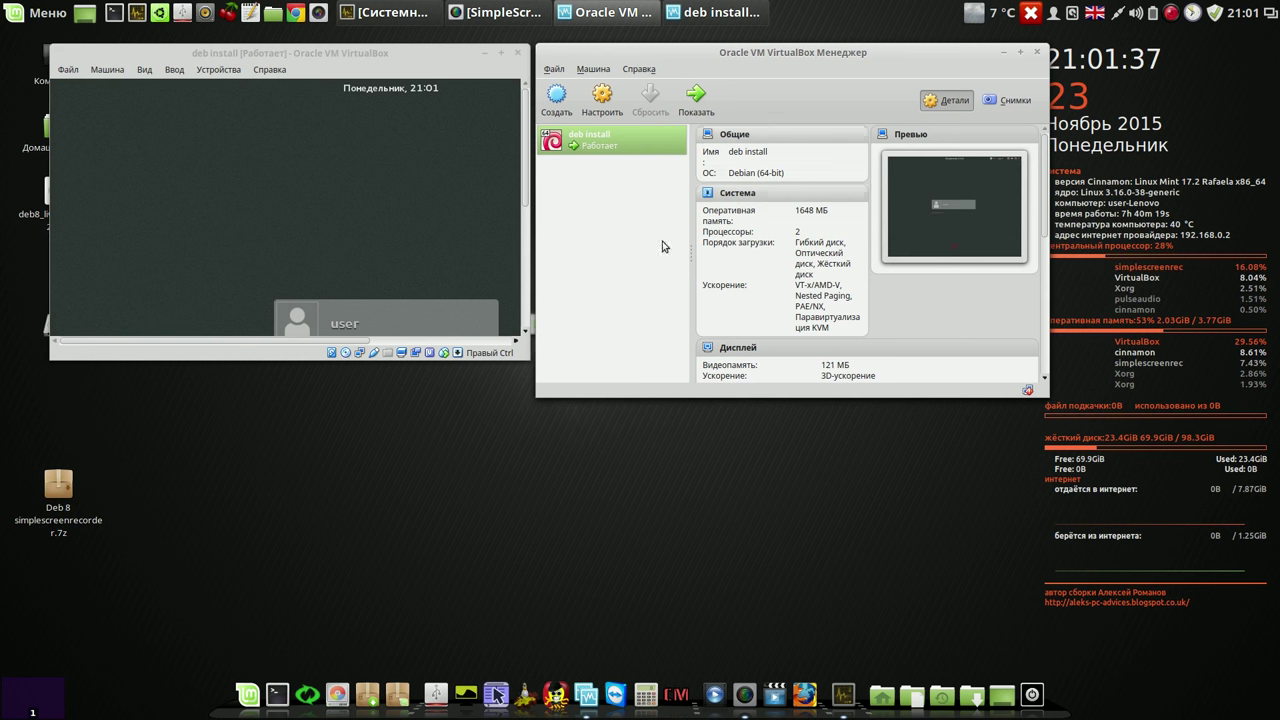
Step: Minimize the Manager, enlarge the VM window, and sign the user into a GNOME session
{"action": "left_click", "coordinate": [1006, 53]}
{"action": "left_click_drag", "start_coordinate": [526, 356], "coordinate": [692, 508]}
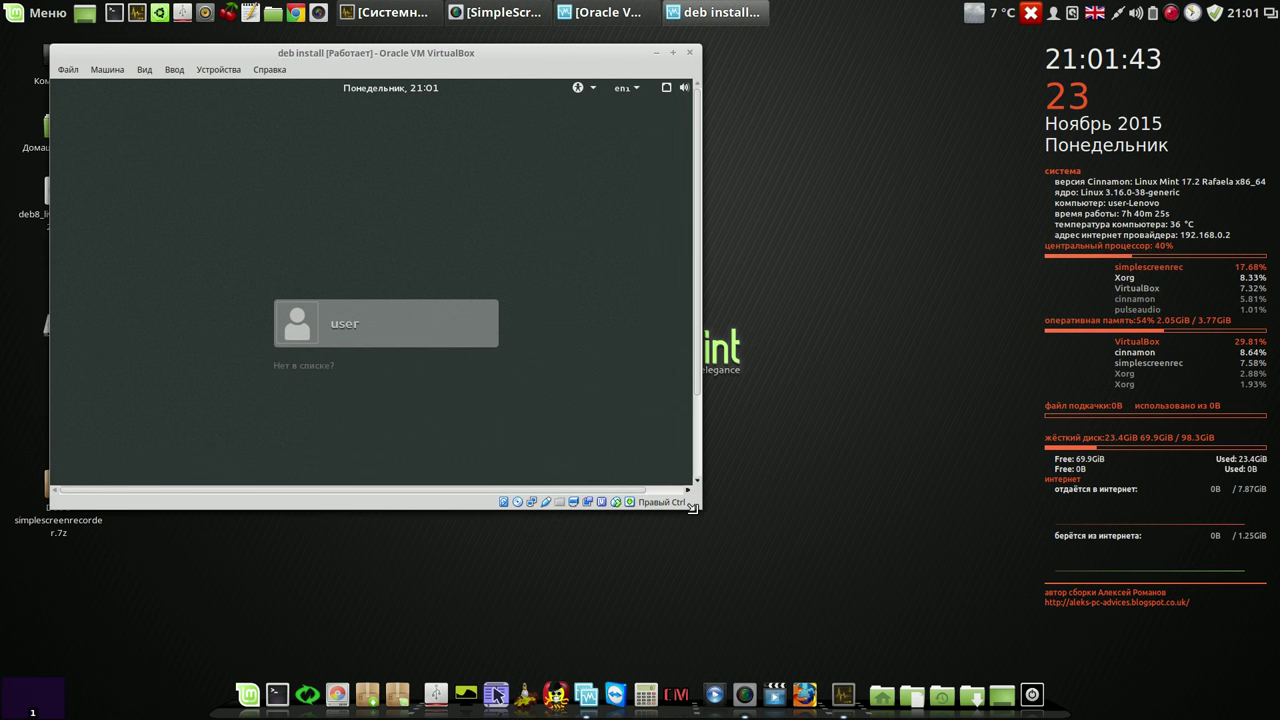
{"action": "left_click", "coordinate": [383, 329]}
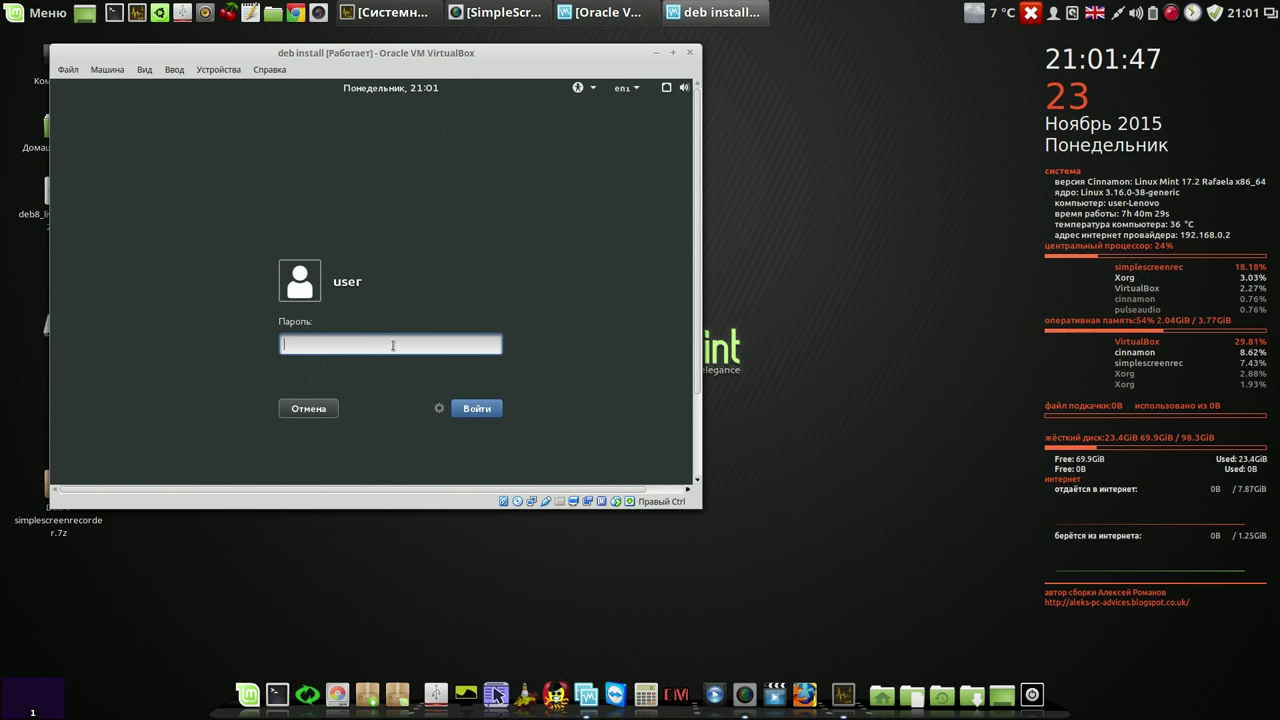
{"action": "left_click", "coordinate": [439, 410]}
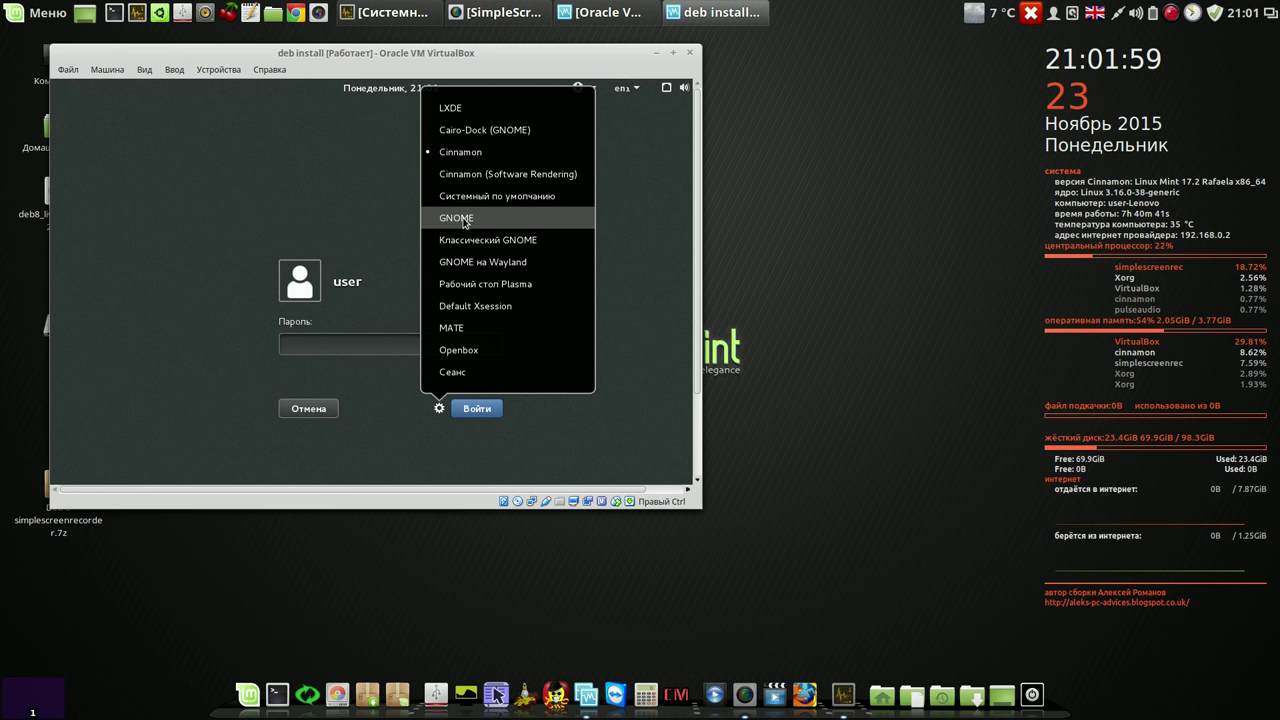
{"action": "left_click", "coordinate": [464, 219]}
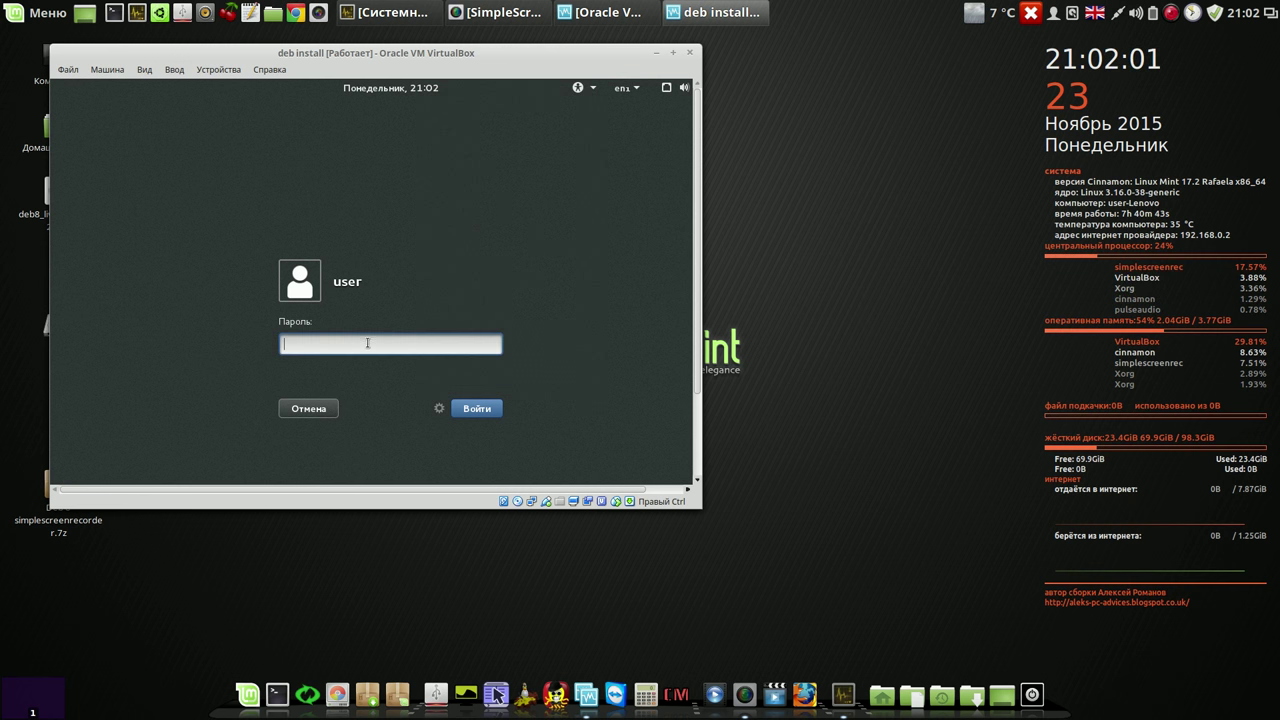
{"action": "type", "text": "***"}
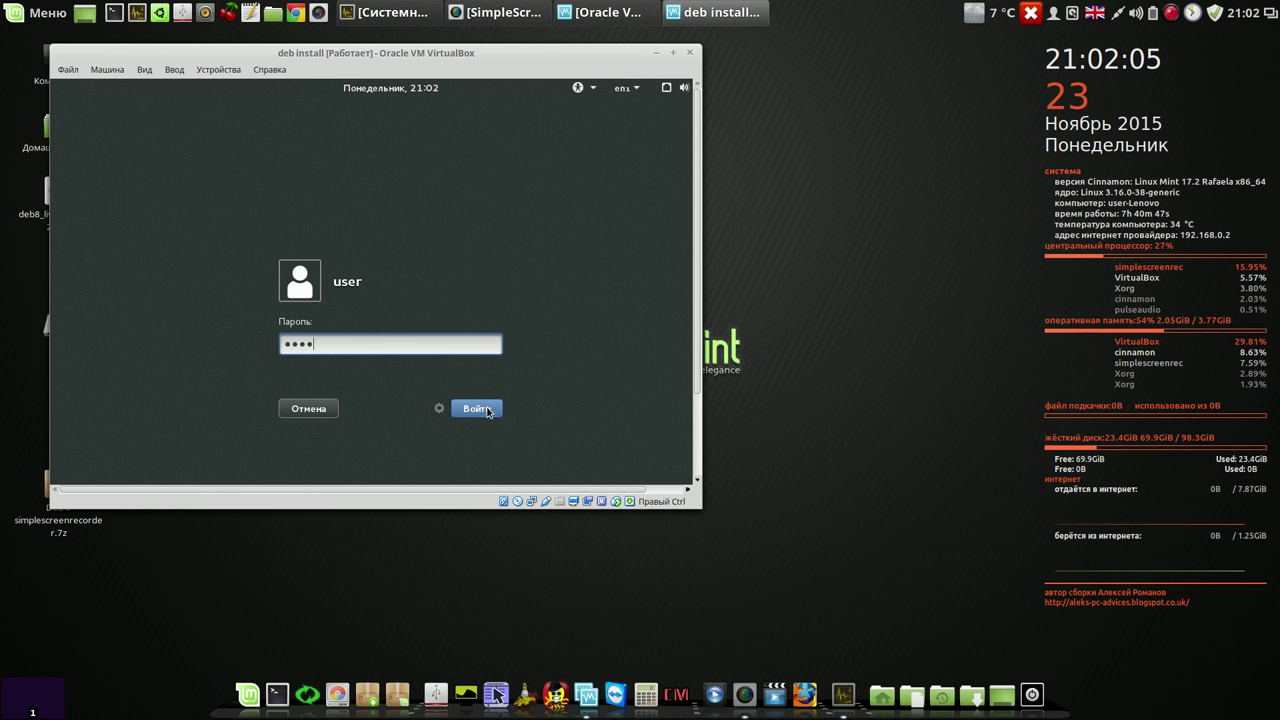
{"action": "left_click", "coordinate": [488, 410]}
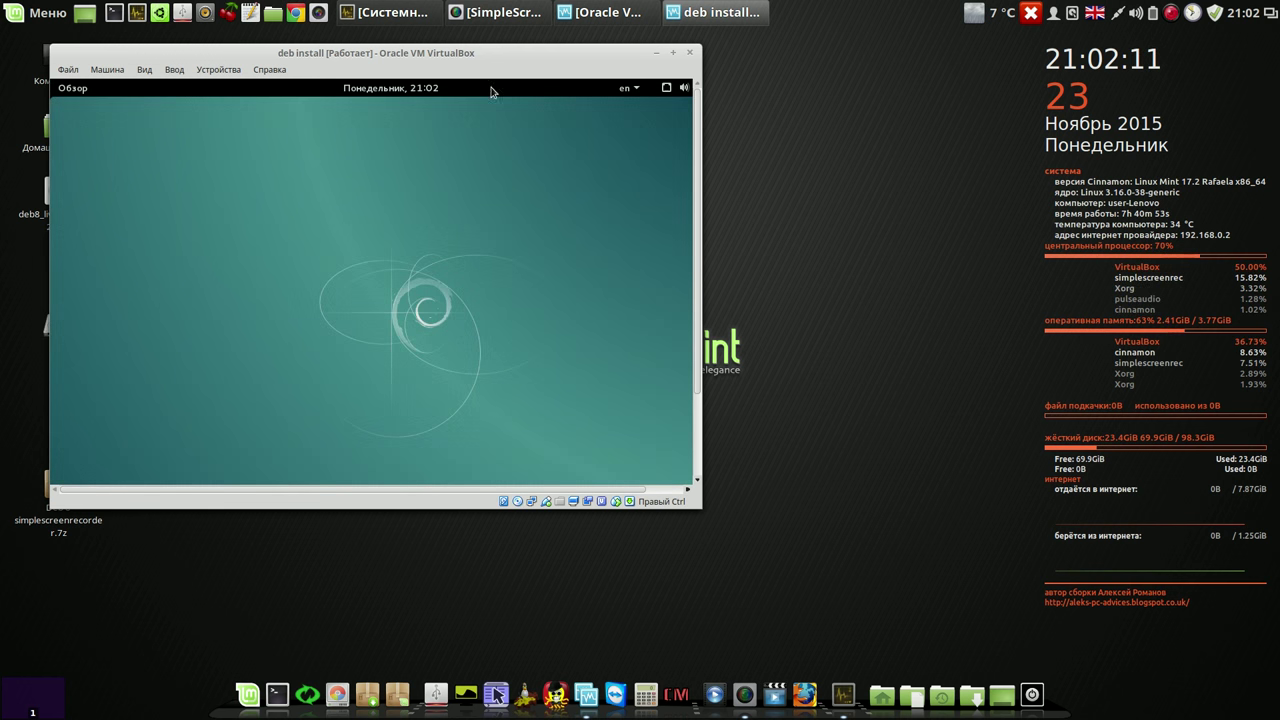
Step: Toggle the en layout menu, enlarge the VM window, and open GNOME's Обзор overview
{"action": "left_click", "coordinate": [627, 88]}
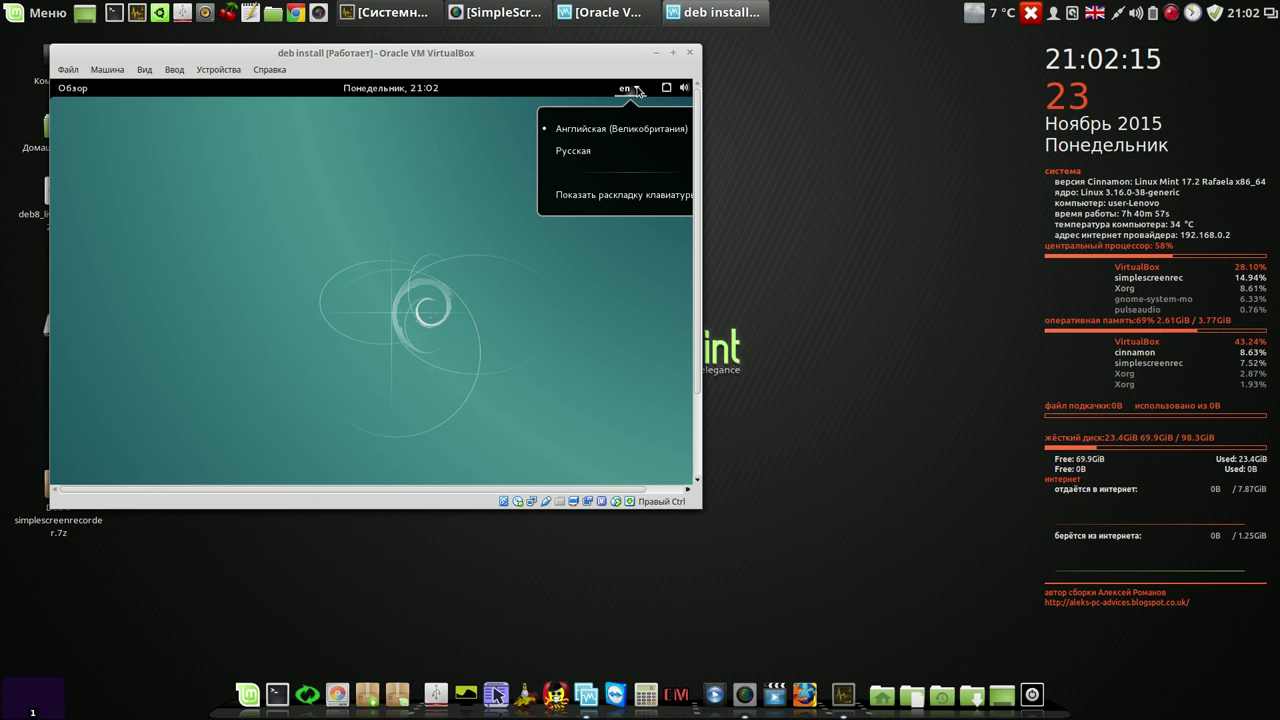
{"action": "left_click", "coordinate": [564, 95]}
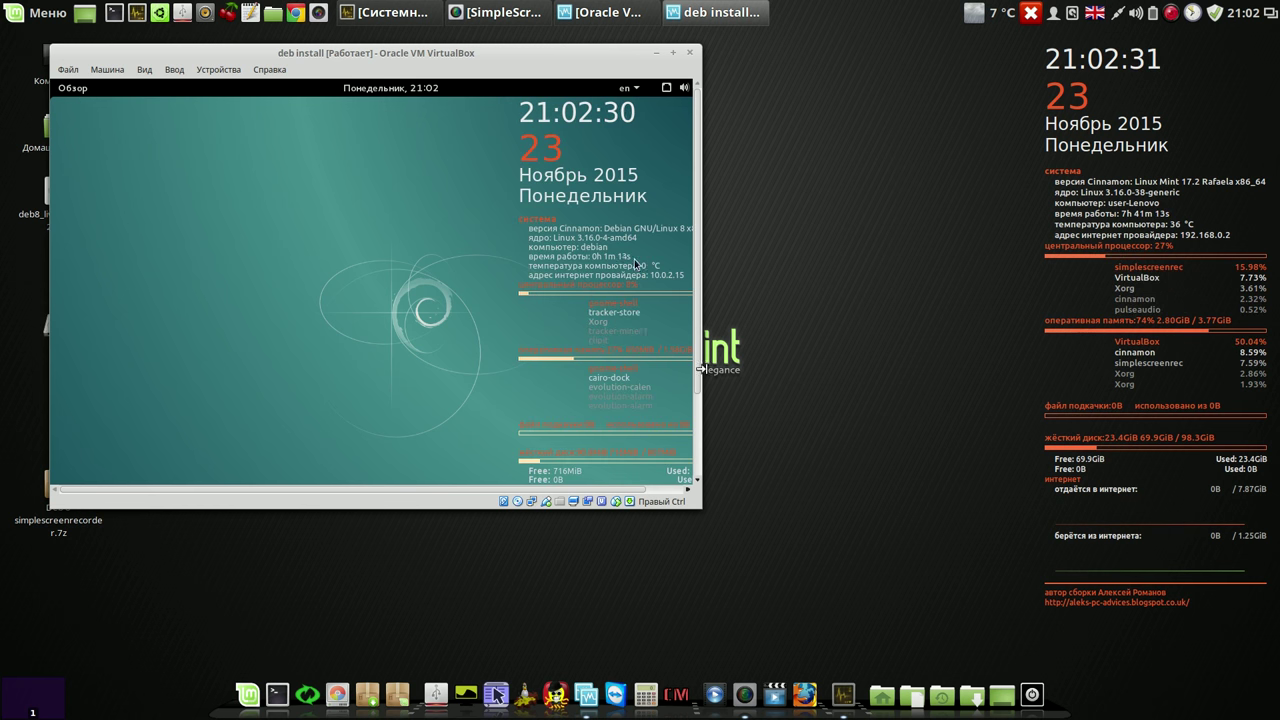
{"action": "left_click_drag", "start_coordinate": [698, 503], "coordinate": [760, 610]}
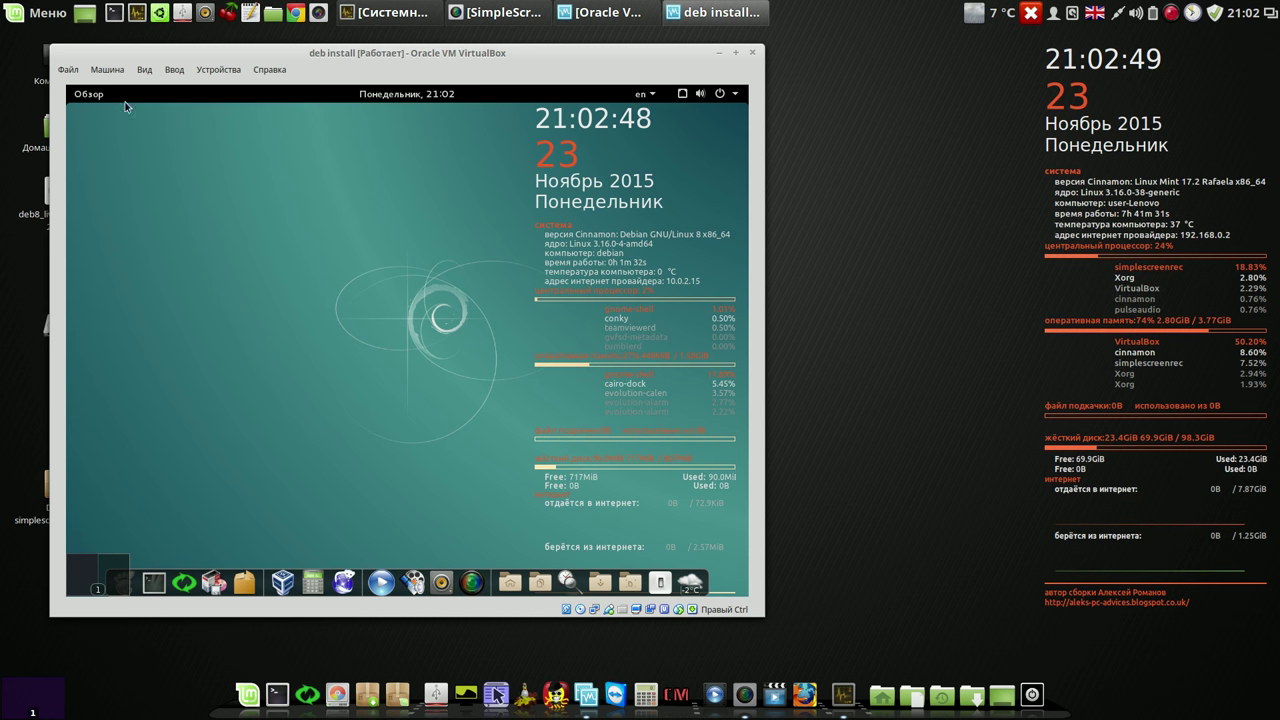
{"action": "left_click", "coordinate": [88, 95]}
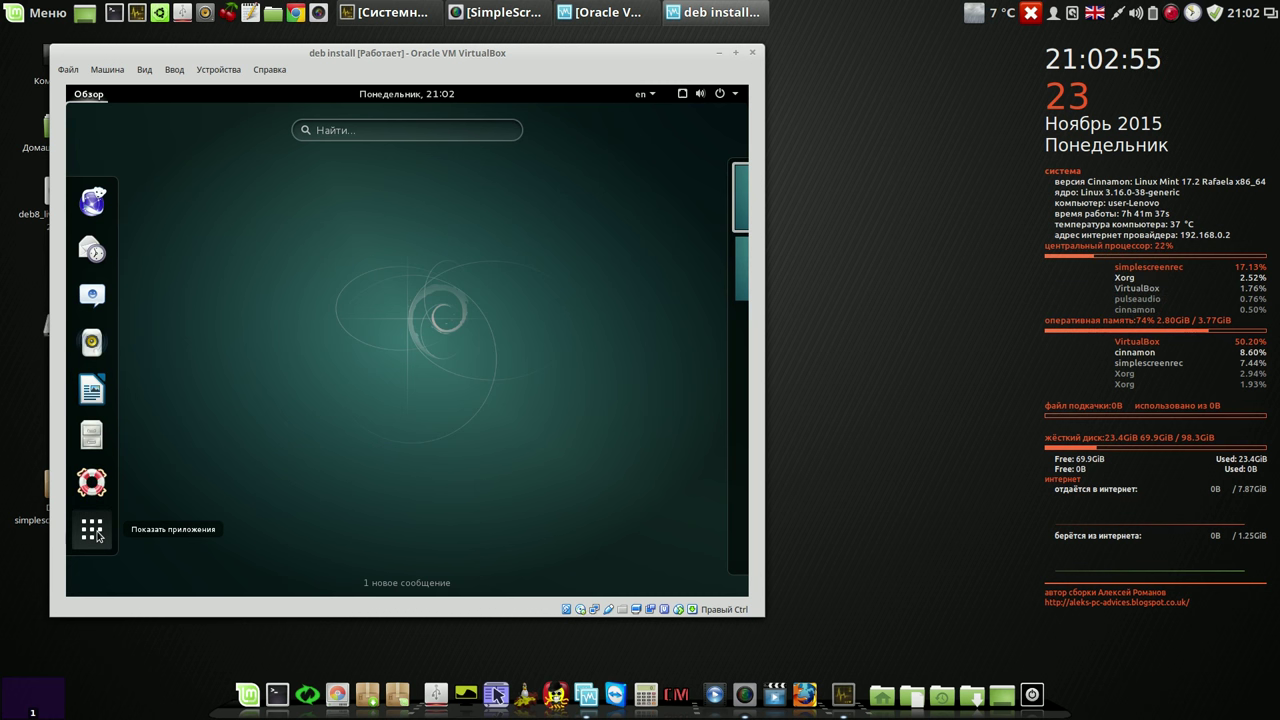
Step: Show the guest's application grid and flip through pages two to seven
{"action": "left_click", "coordinate": [92, 531]}
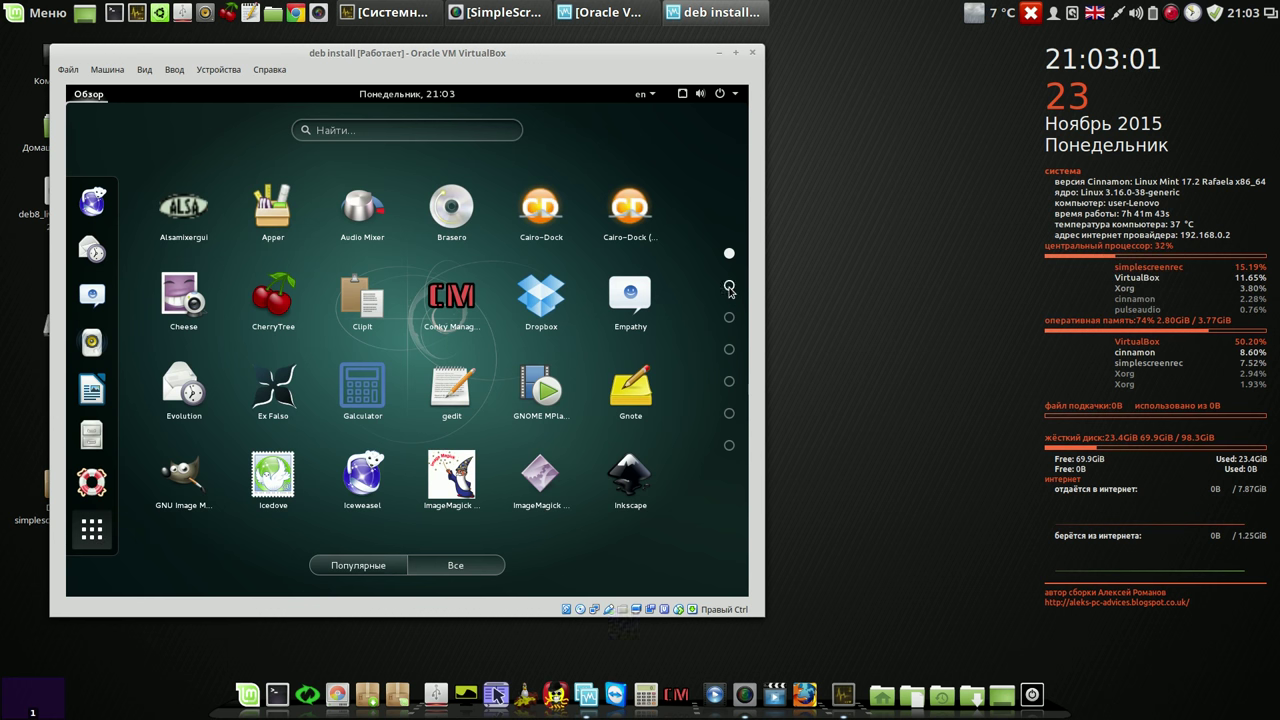
{"action": "left_click", "coordinate": [730, 287]}
{"action": "left_click", "coordinate": [730, 316]}
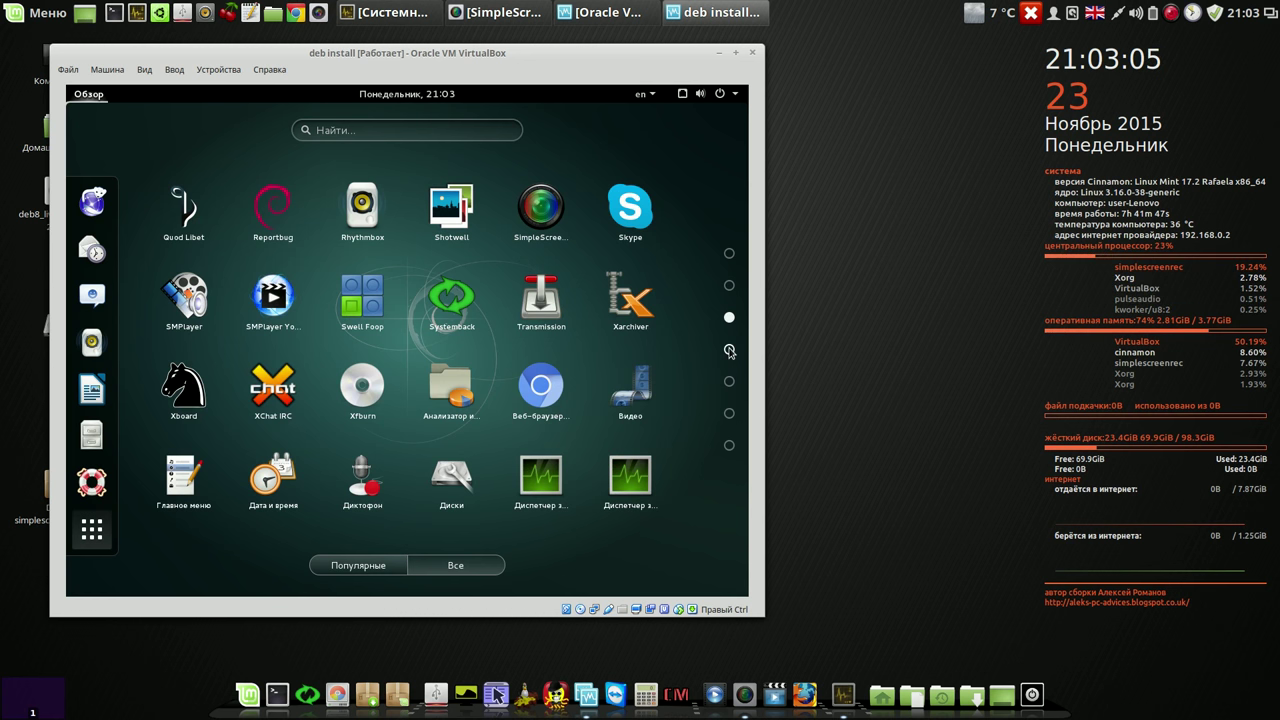
{"action": "left_click", "coordinate": [730, 350]}
{"action": "left_click", "coordinate": [730, 382]}
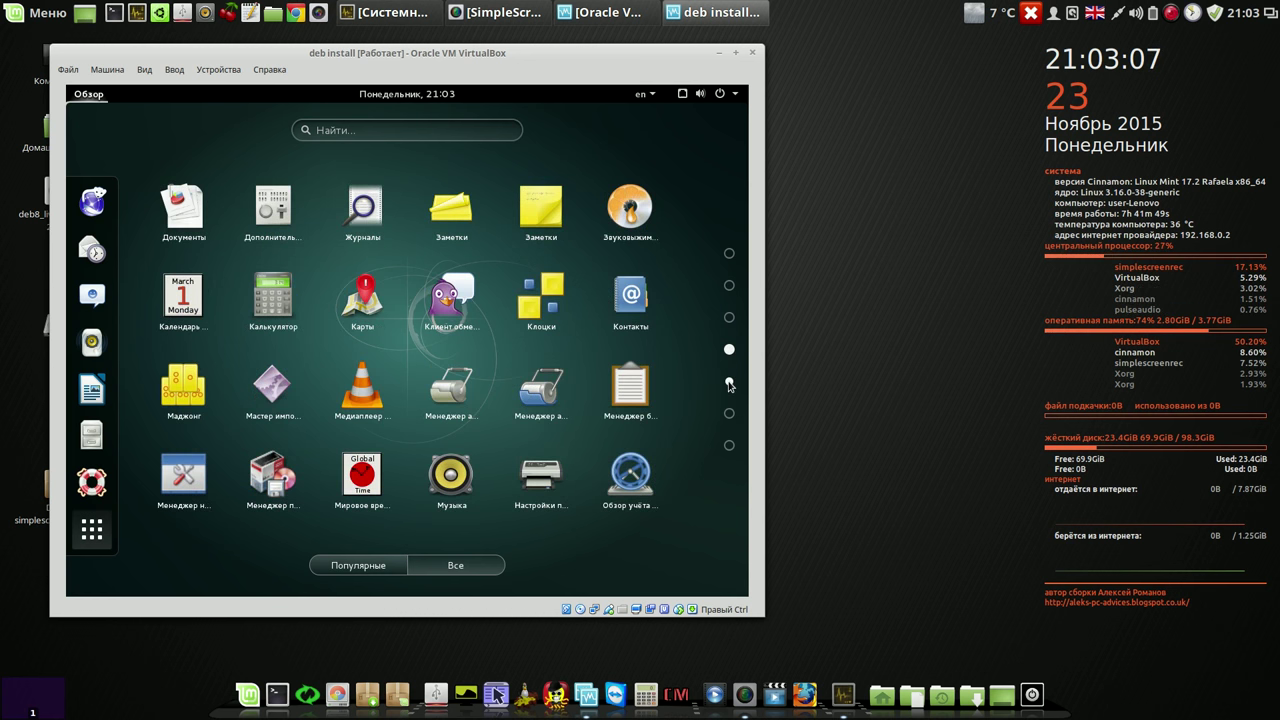
{"action": "left_click", "coordinate": [730, 414]}
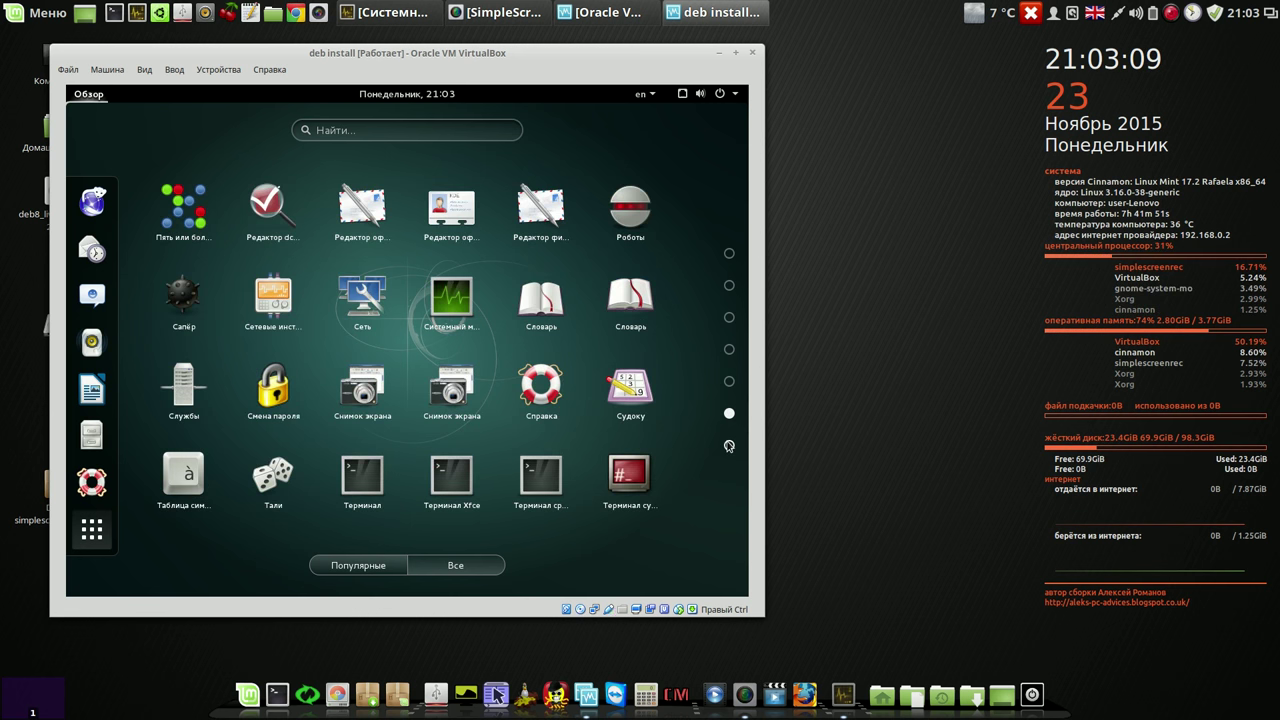
{"action": "left_click", "coordinate": [730, 446]}
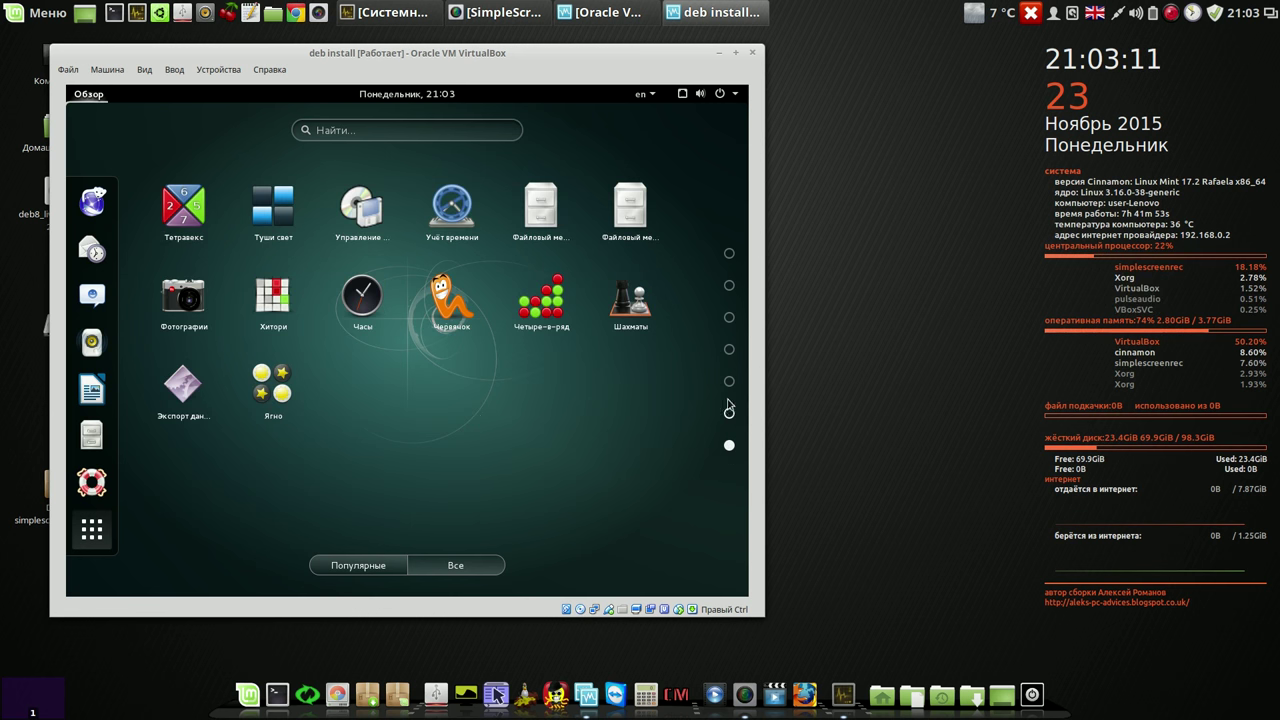
Step: Revisit pages one, three and two of the app grid, ending on page one
{"action": "left_click", "coordinate": [729, 255]}
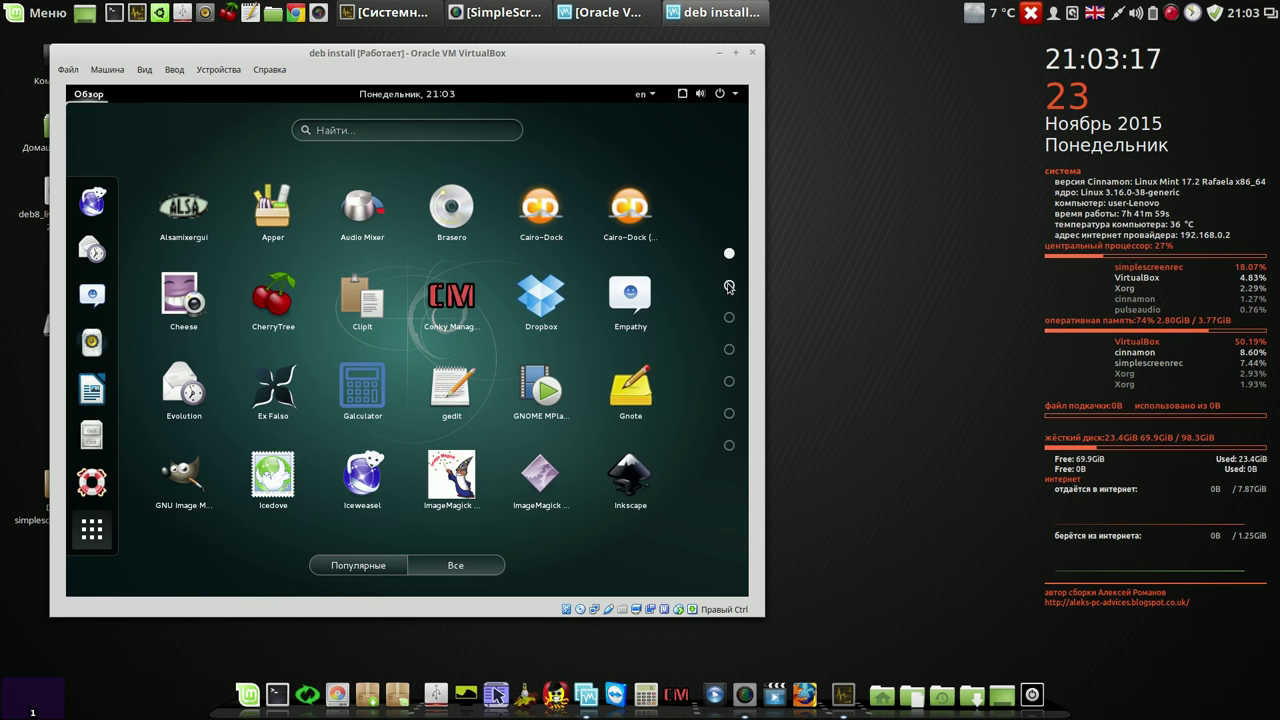
{"action": "left_click", "coordinate": [729, 319]}
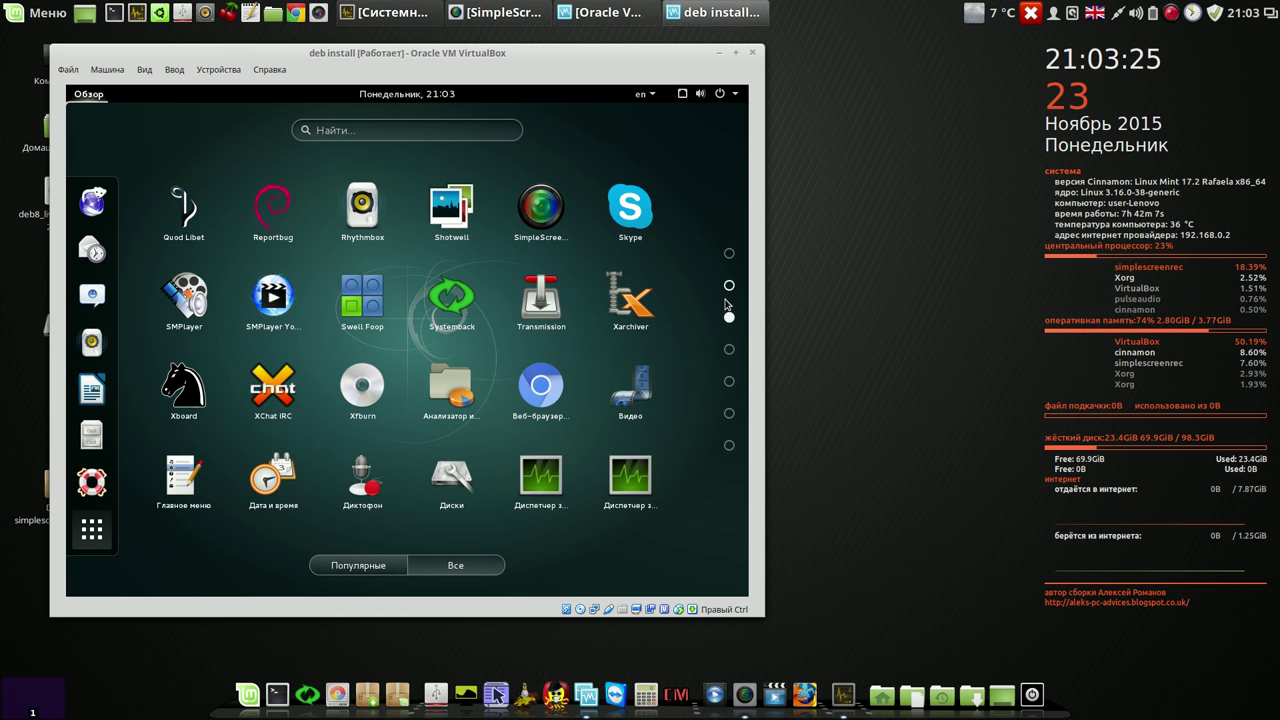
{"action": "left_click", "coordinate": [729, 286]}
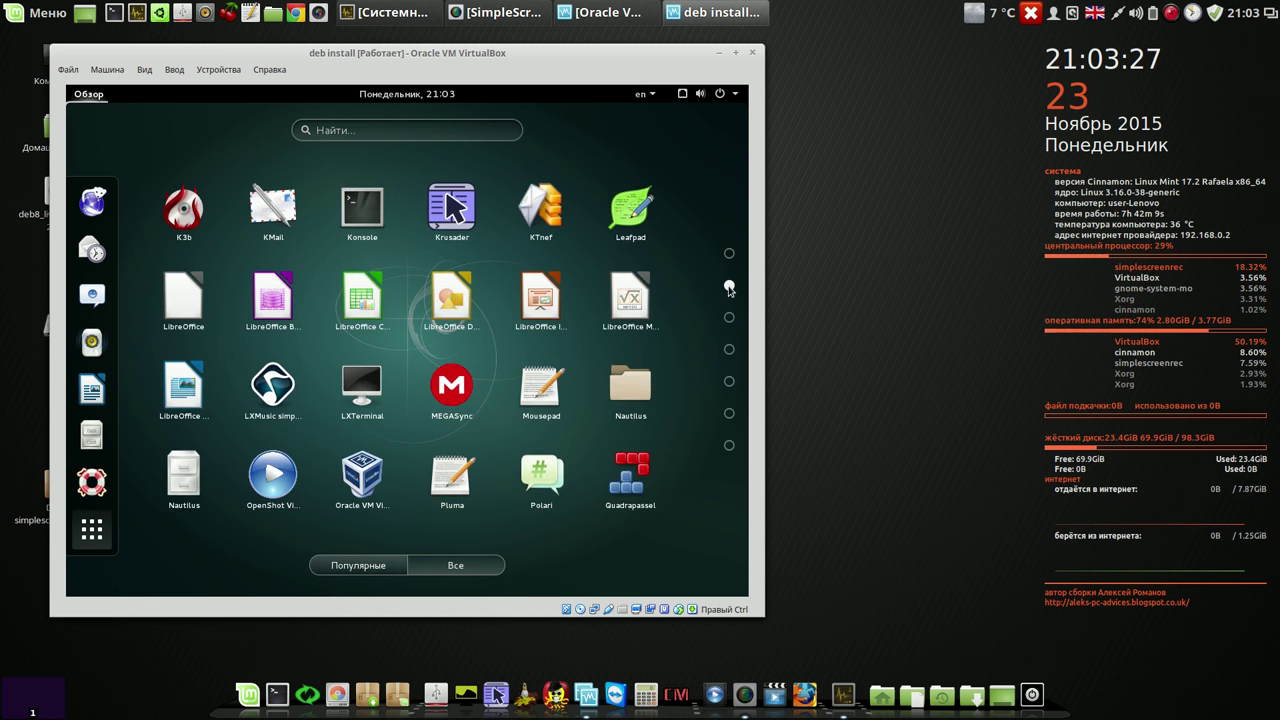
{"action": "left_click", "coordinate": [729, 254]}
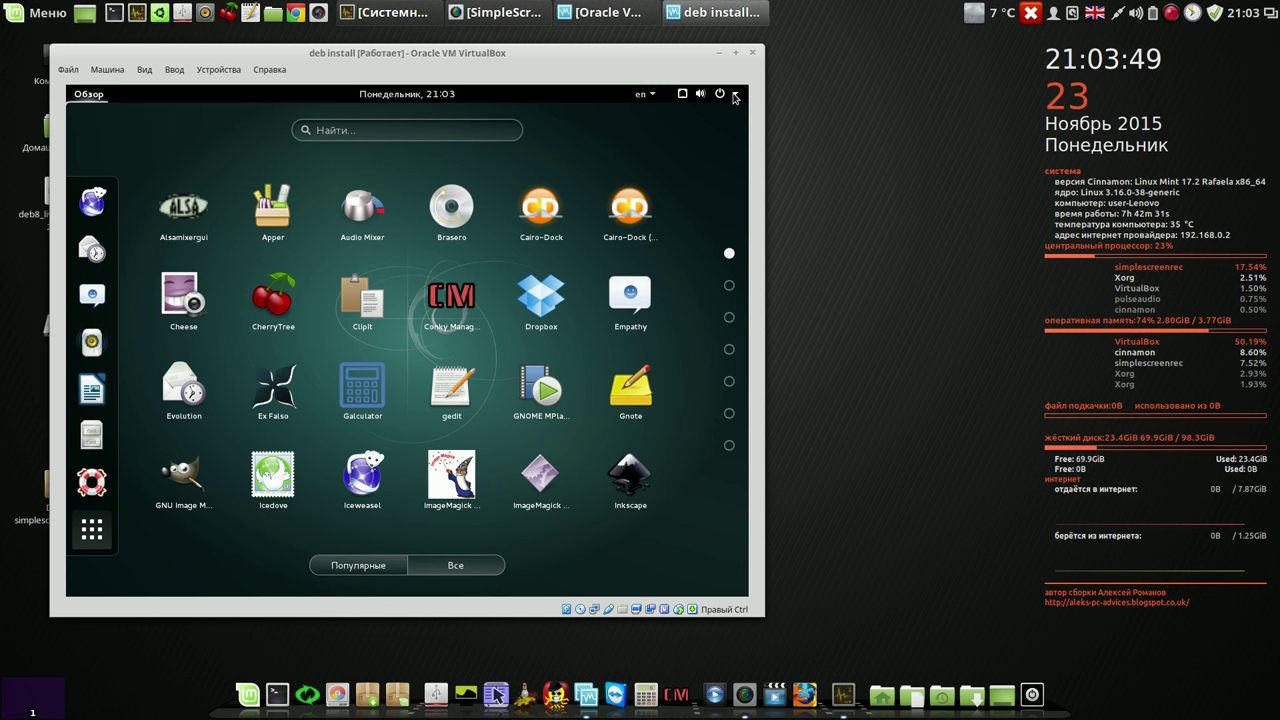
Step: Open the guest's system Settings from the status menu and close it again
{"action": "left_click", "coordinate": [734, 96]}
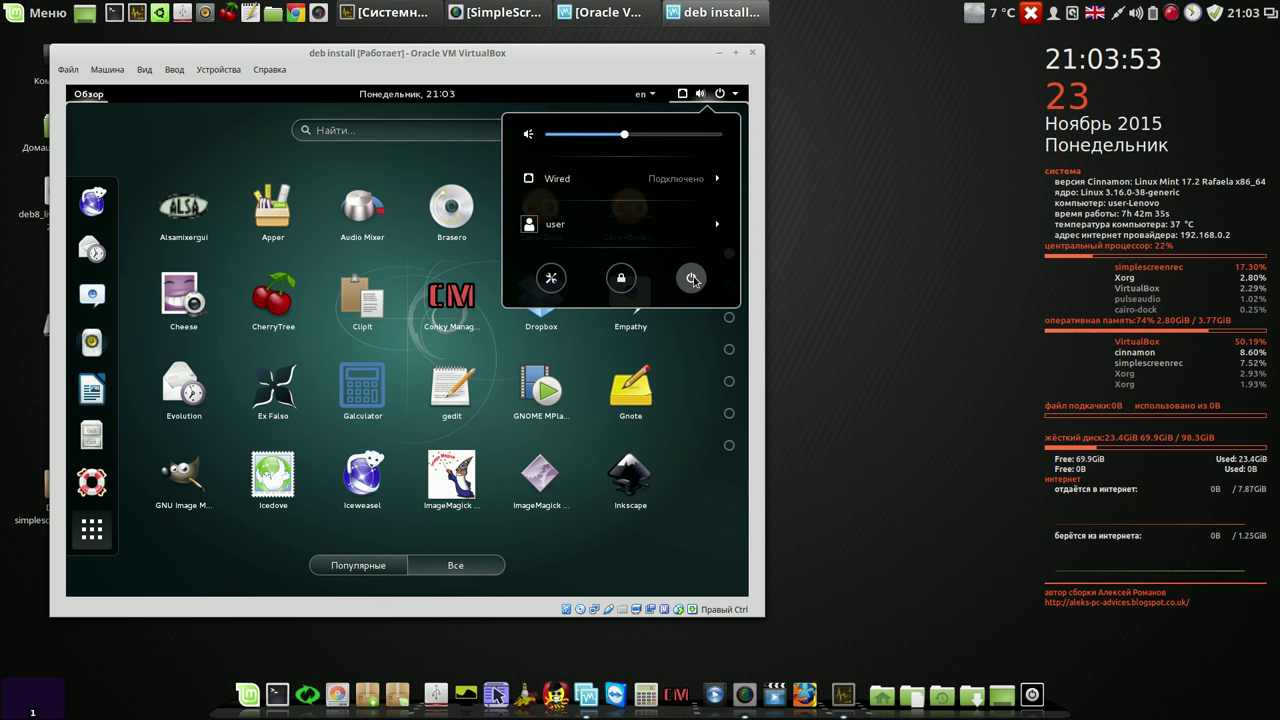
{"action": "left_click", "coordinate": [553, 279]}
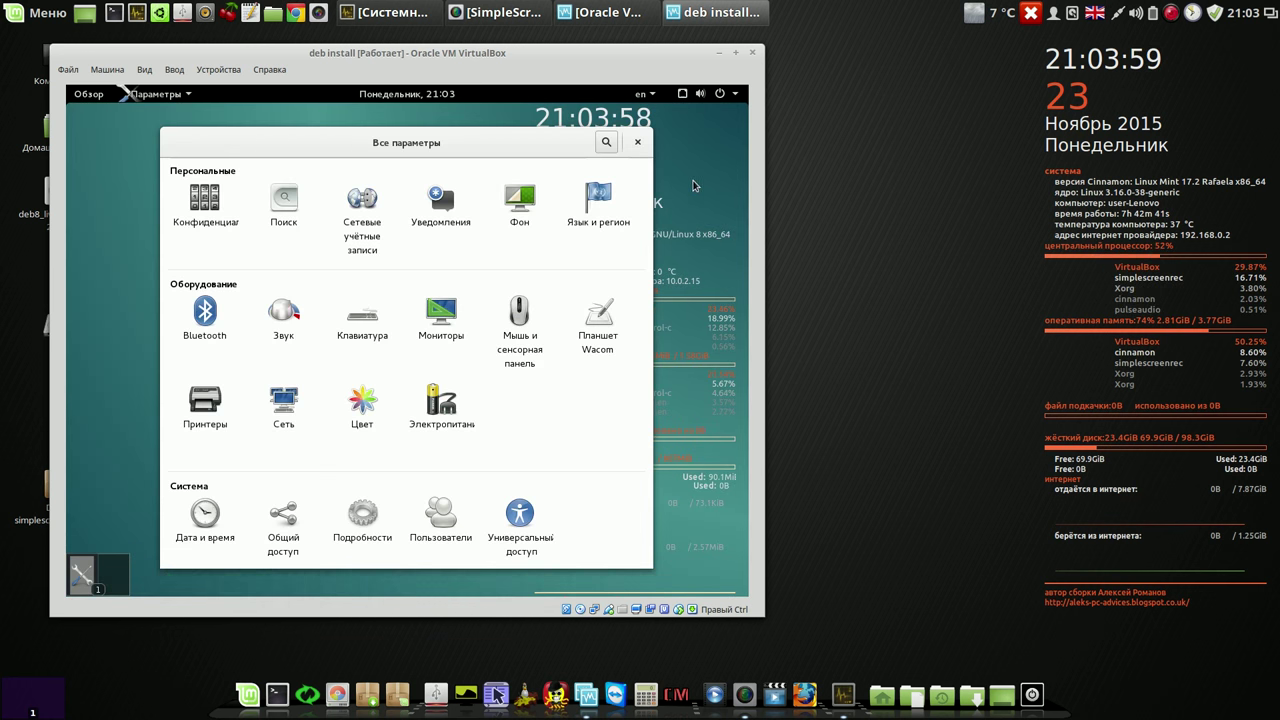
{"action": "left_click", "coordinate": [637, 142]}
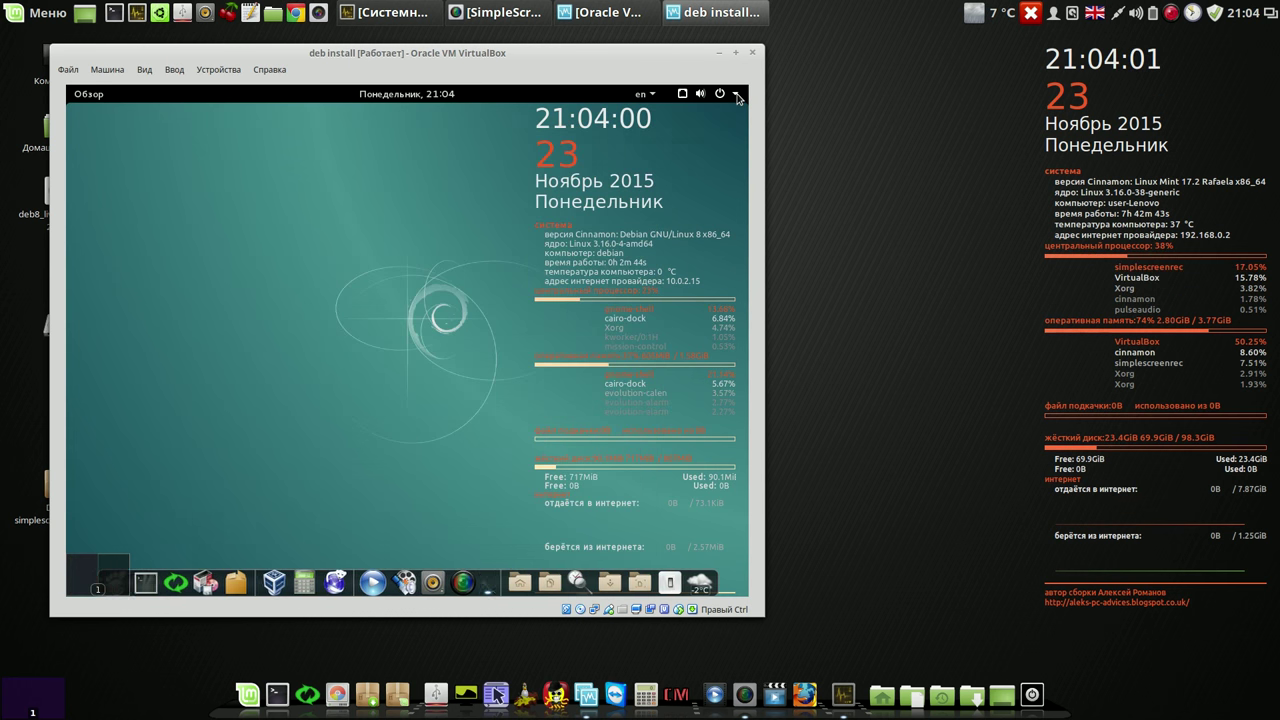
Step: Restart the guest with Перезапустить and open the session list at the login screen
{"action": "left_click", "coordinate": [735, 94]}
{"action": "left_click", "coordinate": [690, 278]}
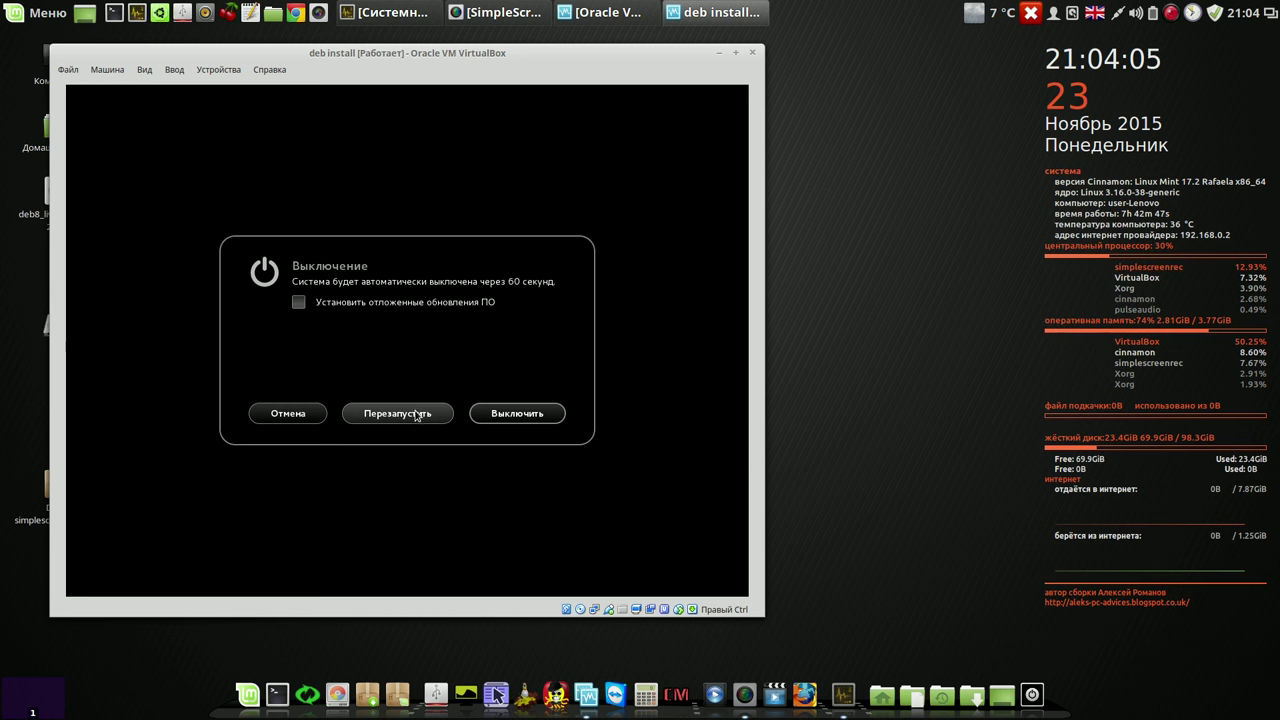
{"action": "left_click", "coordinate": [405, 415]}
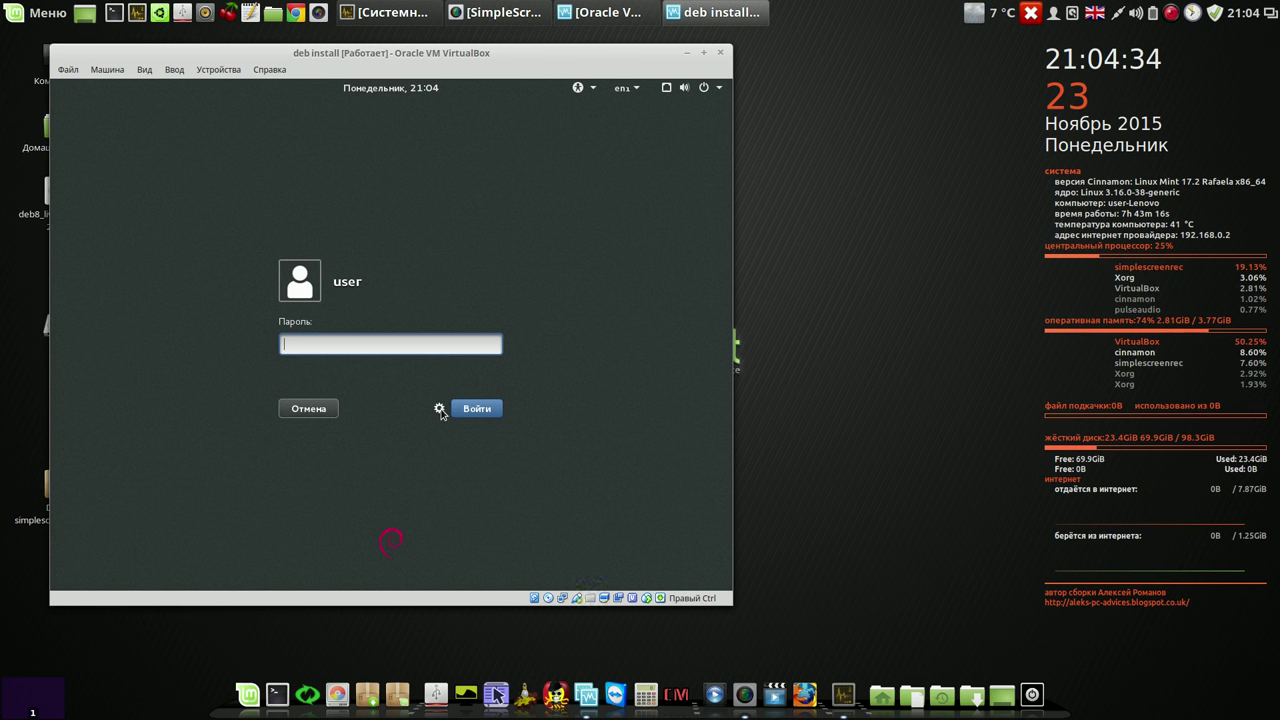
{"action": "left_click", "coordinate": [440, 410]}
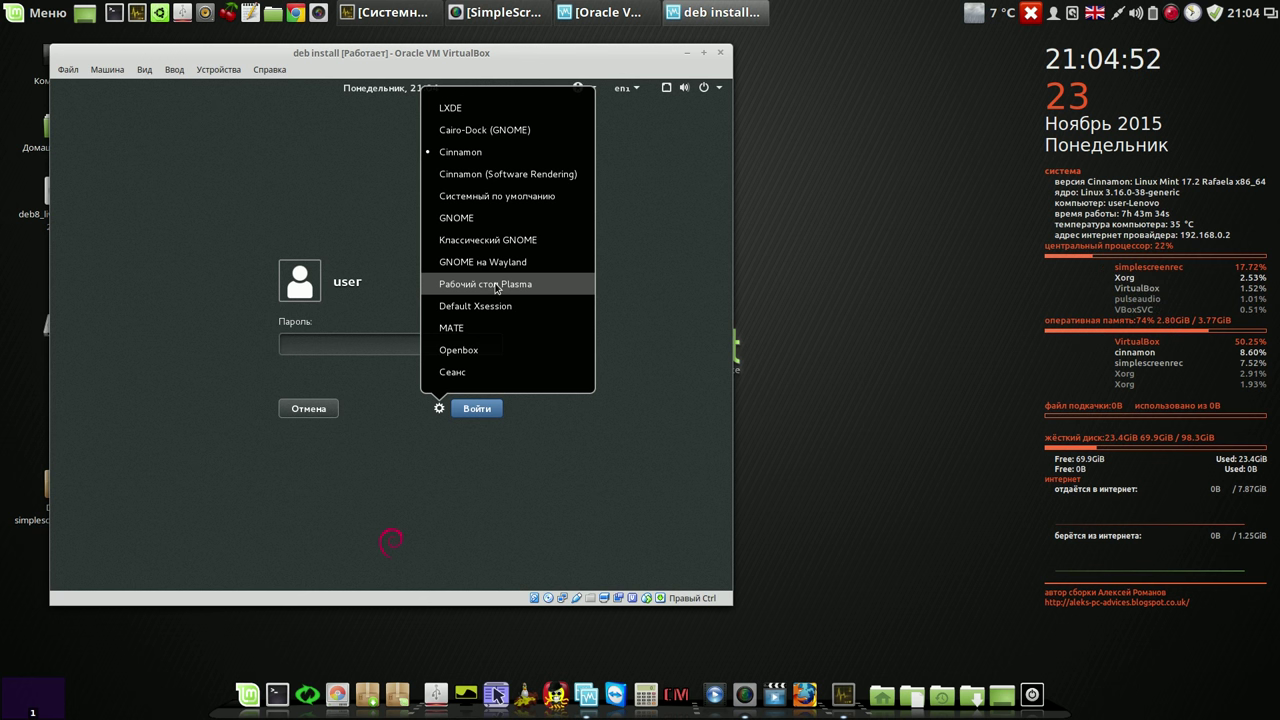
Step: Choose the Plasma session, enter the account password and log in
{"action": "left_click", "coordinate": [497, 288]}
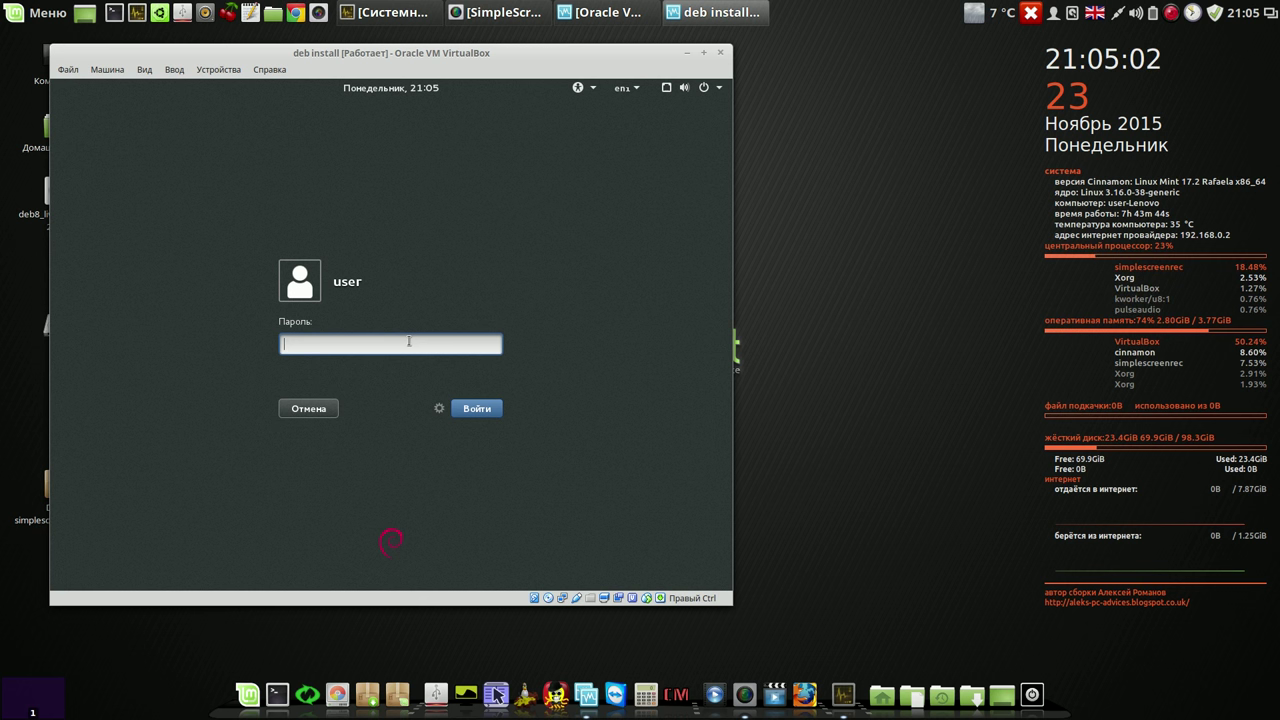
{"action": "type", "text": "••••"}
{"action": "left_click", "coordinate": [460, 408]}
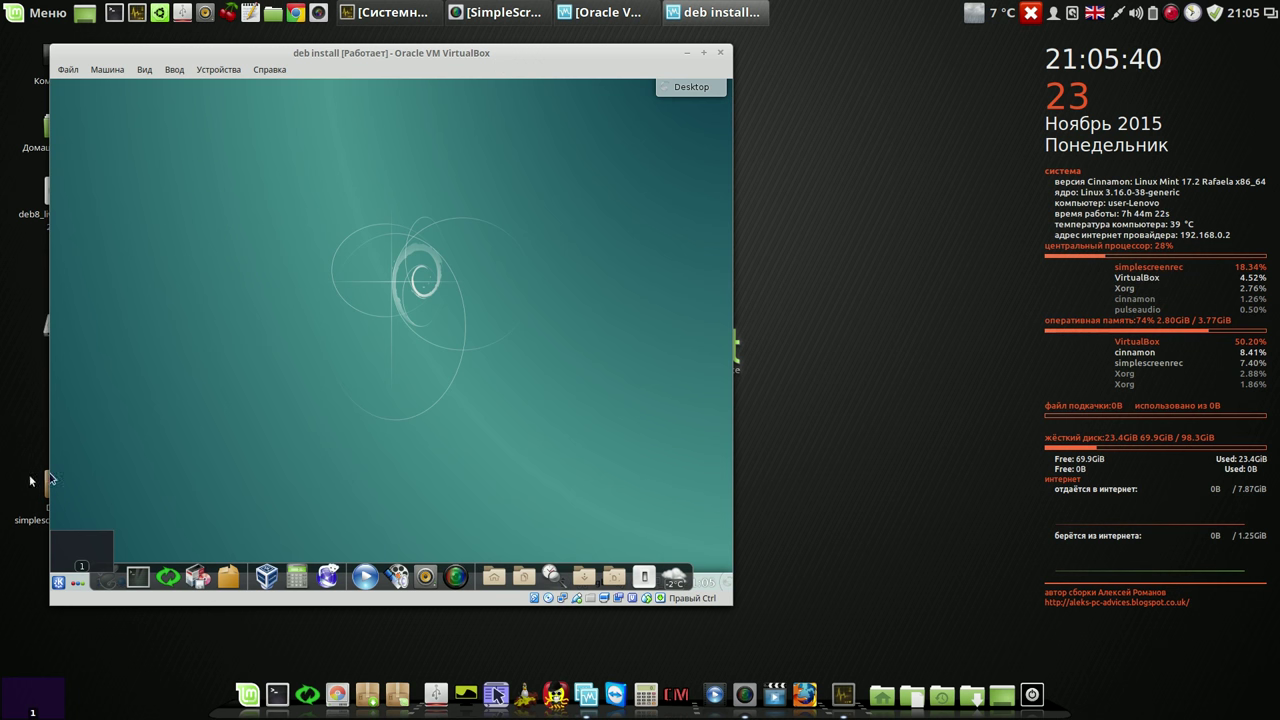
Step: Launch the OpenShot Video Editor from Kickoff's Приложения > Мультимедиа category
{"action": "left_click", "coordinate": [62, 582]}
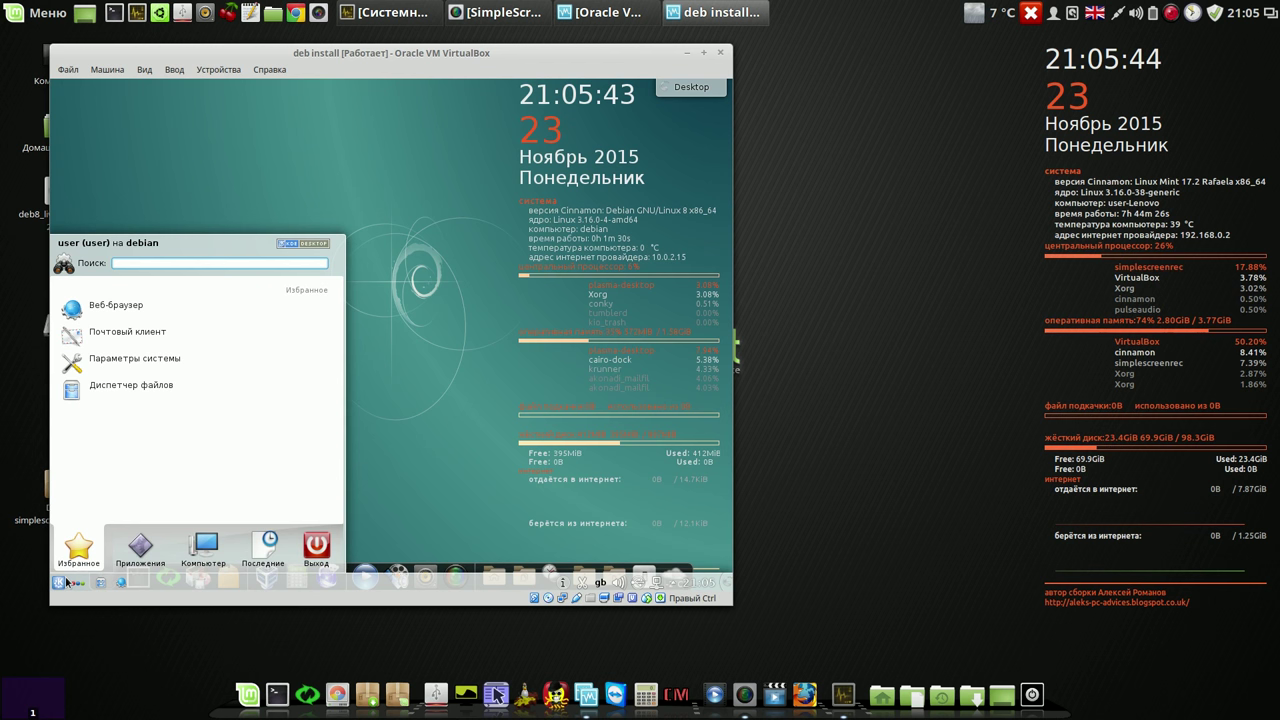
{"action": "left_click", "coordinate": [133, 553]}
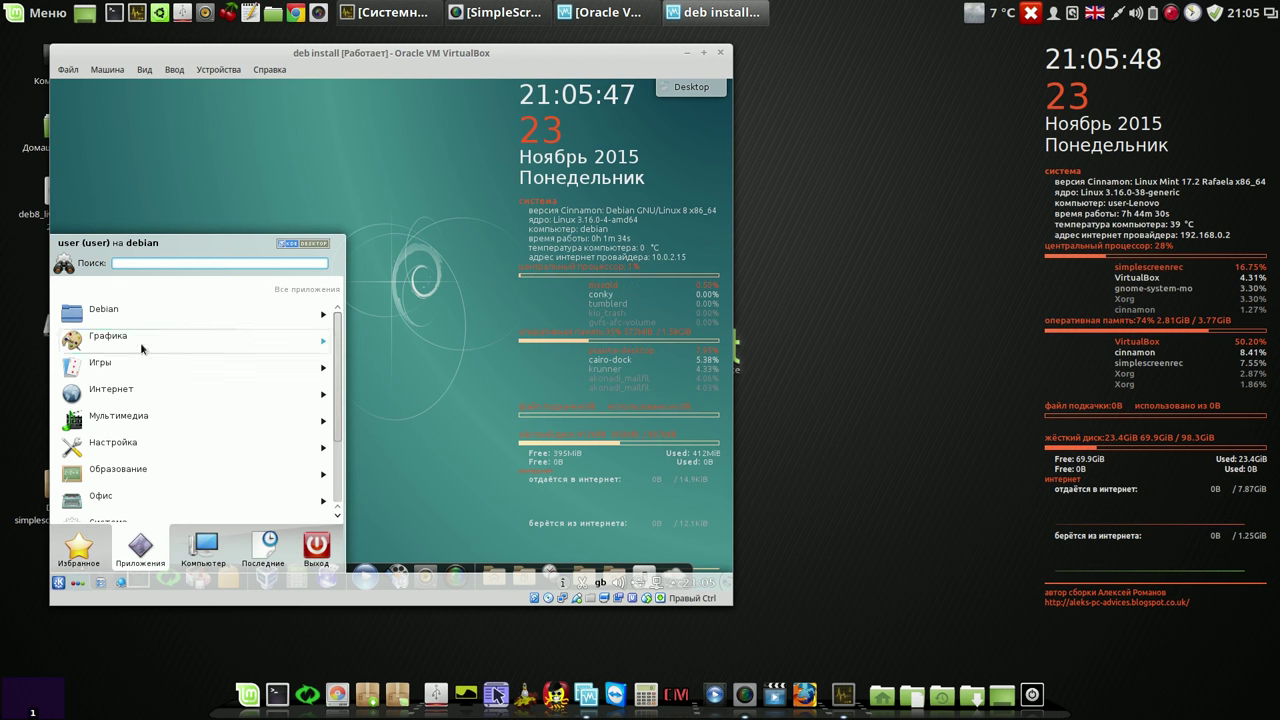
{"action": "scroll", "coordinate": [334, 440], "scroll_direction": "down", "scroll_amount": 2}
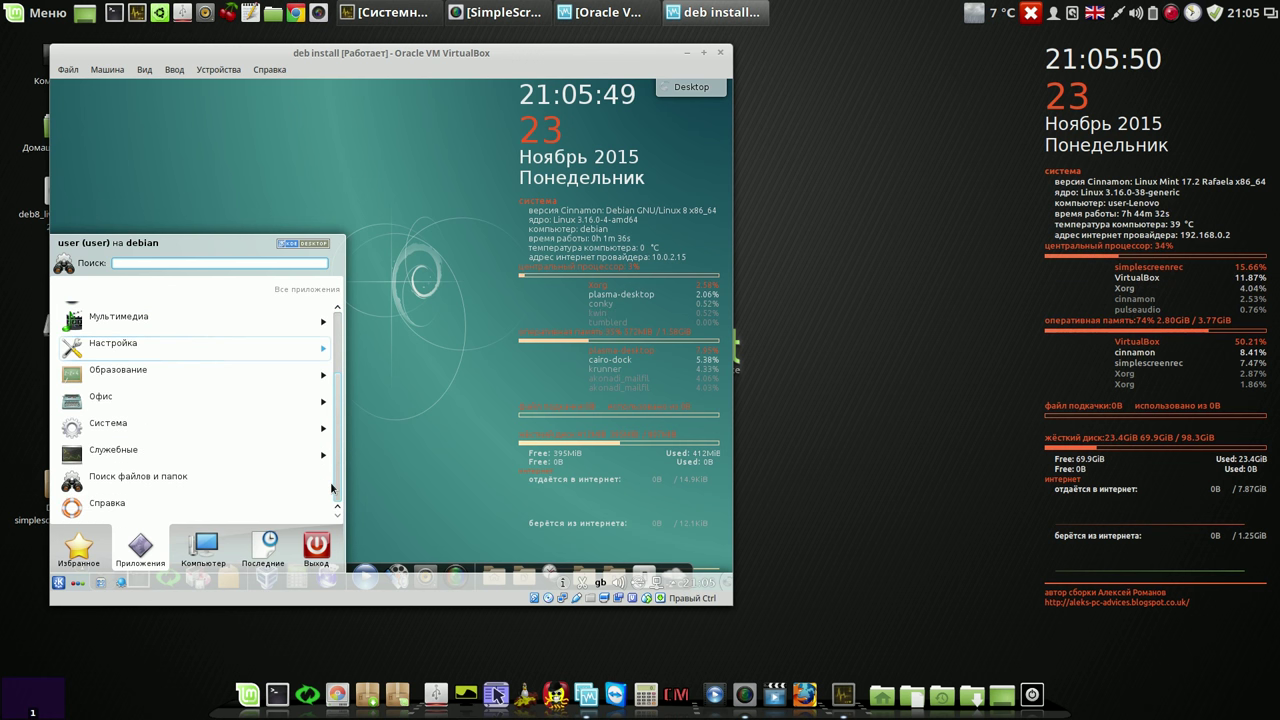
{"action": "scroll", "coordinate": [108, 305], "scroll_direction": "down", "scroll_amount": 1}
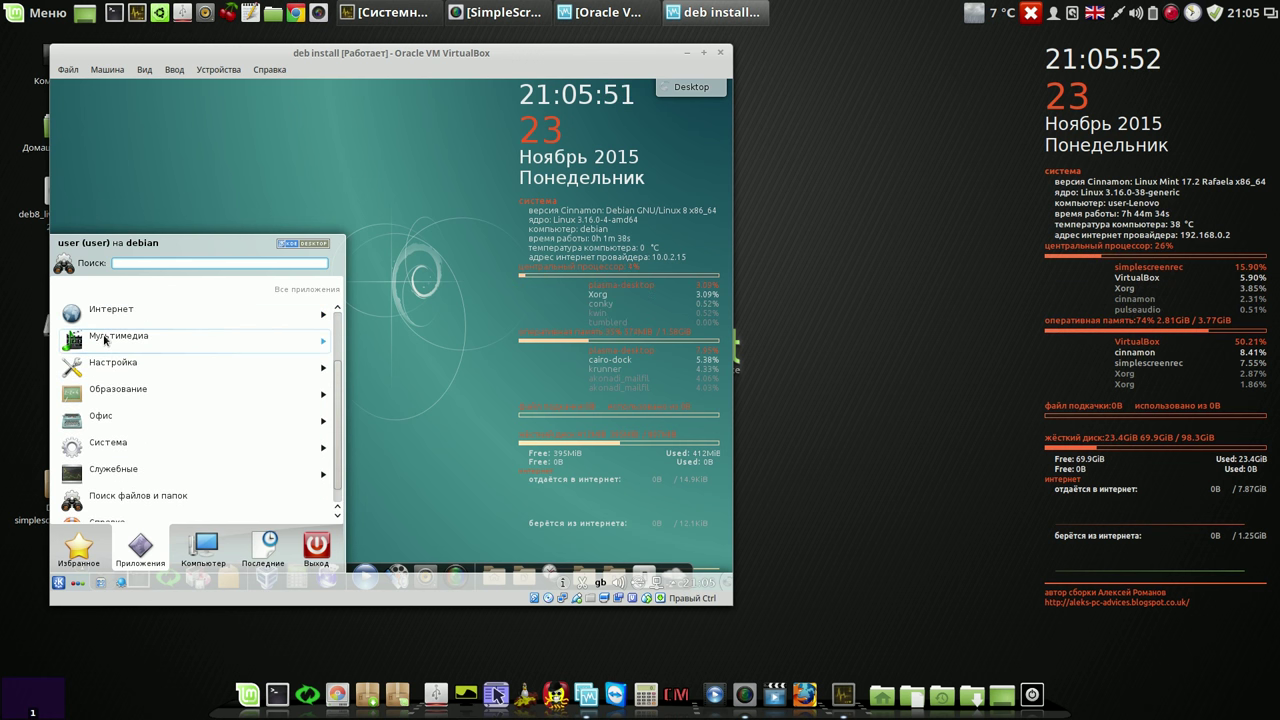
{"action": "left_click", "coordinate": [104, 340]}
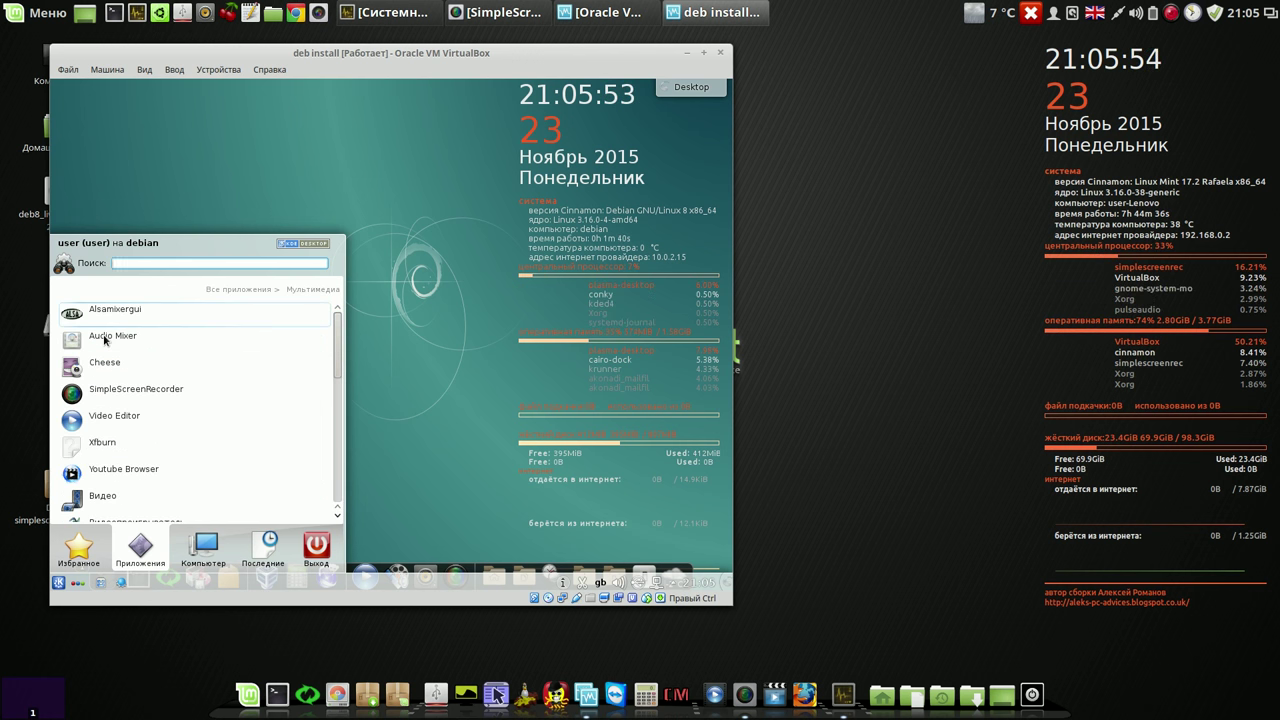
{"action": "left_click", "coordinate": [160, 416]}
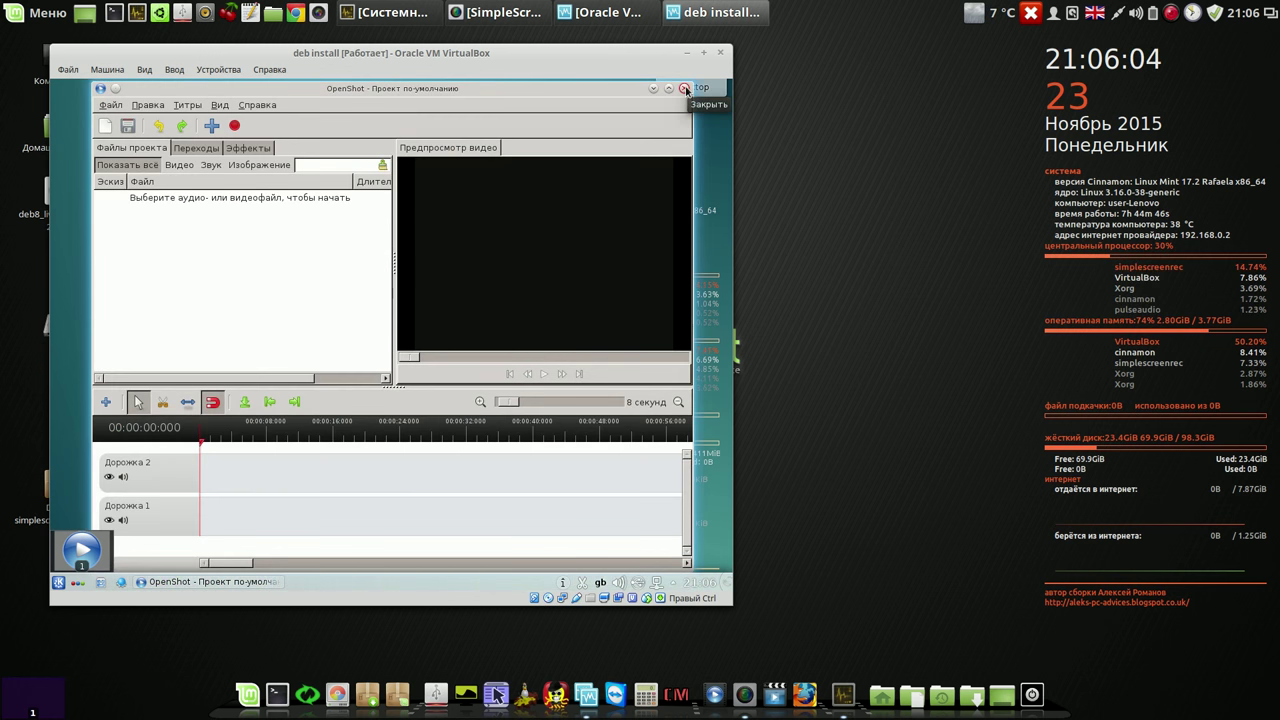
Step: Close OpenShot and choose Завершить сеанс from the dock's power menu
{"action": "left_click", "coordinate": [684, 89]}
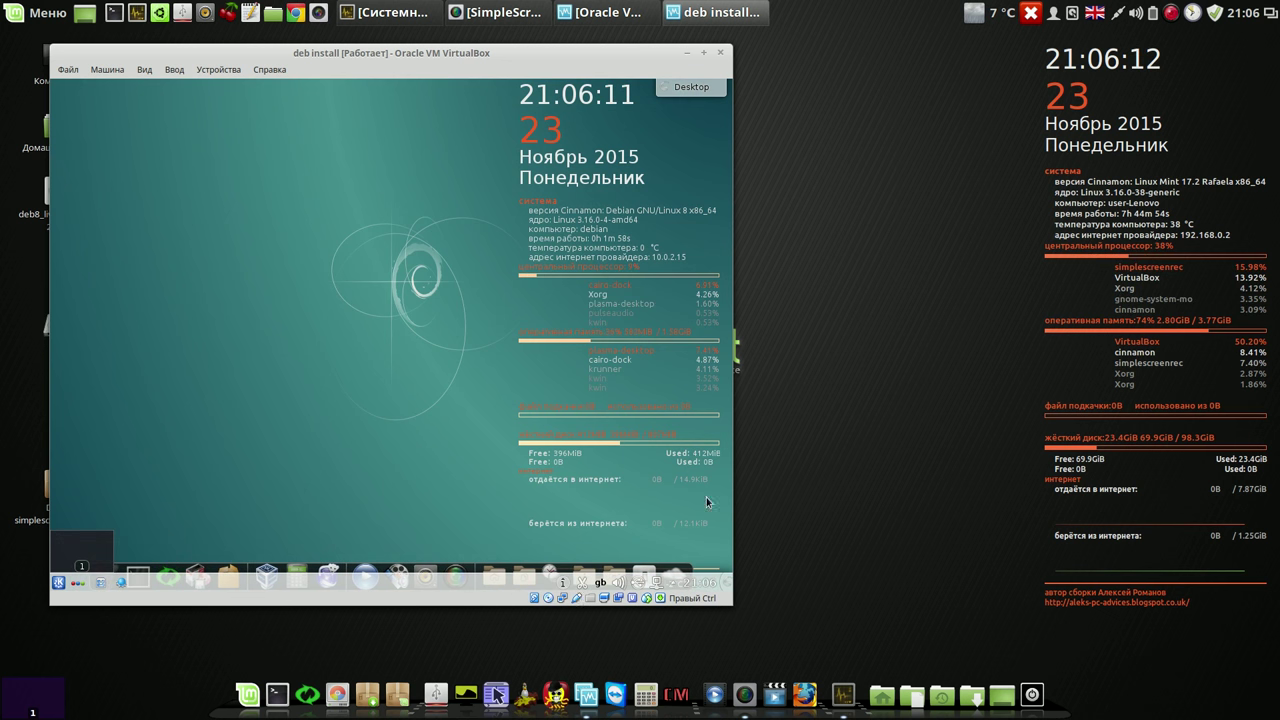
{"action": "left_click", "coordinate": [643, 569]}
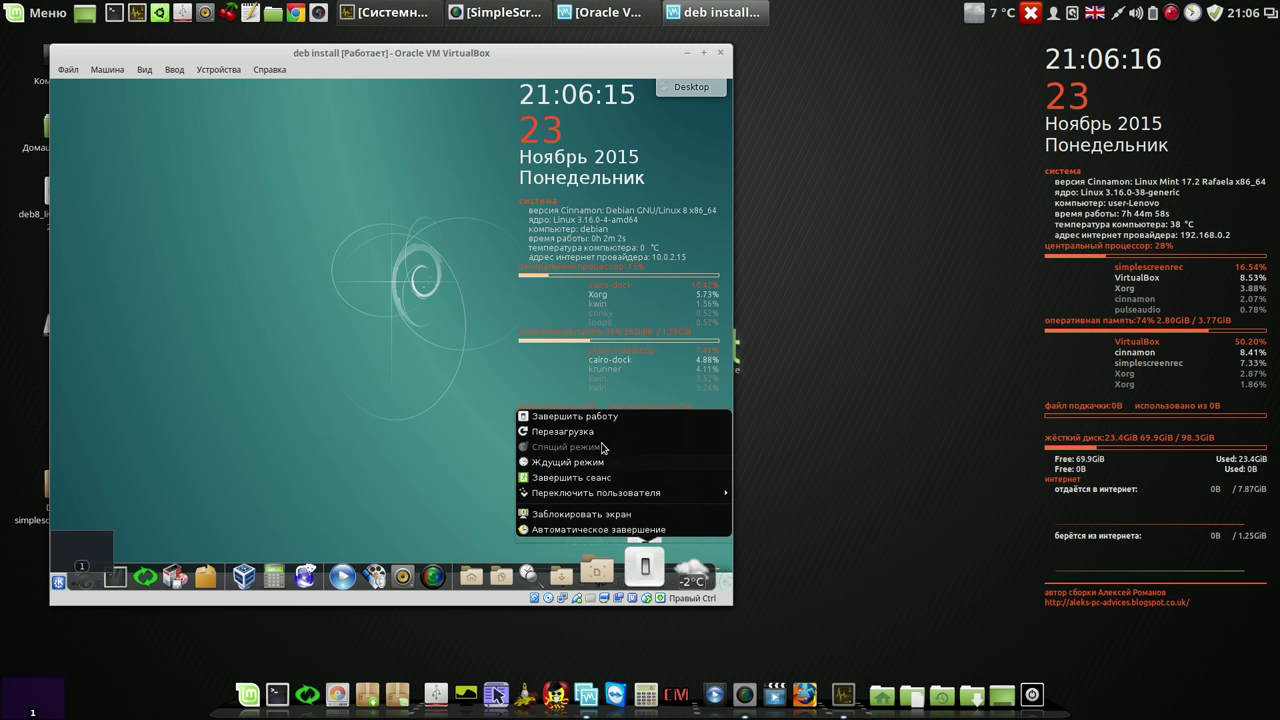
{"action": "left_click", "coordinate": [585, 478]}
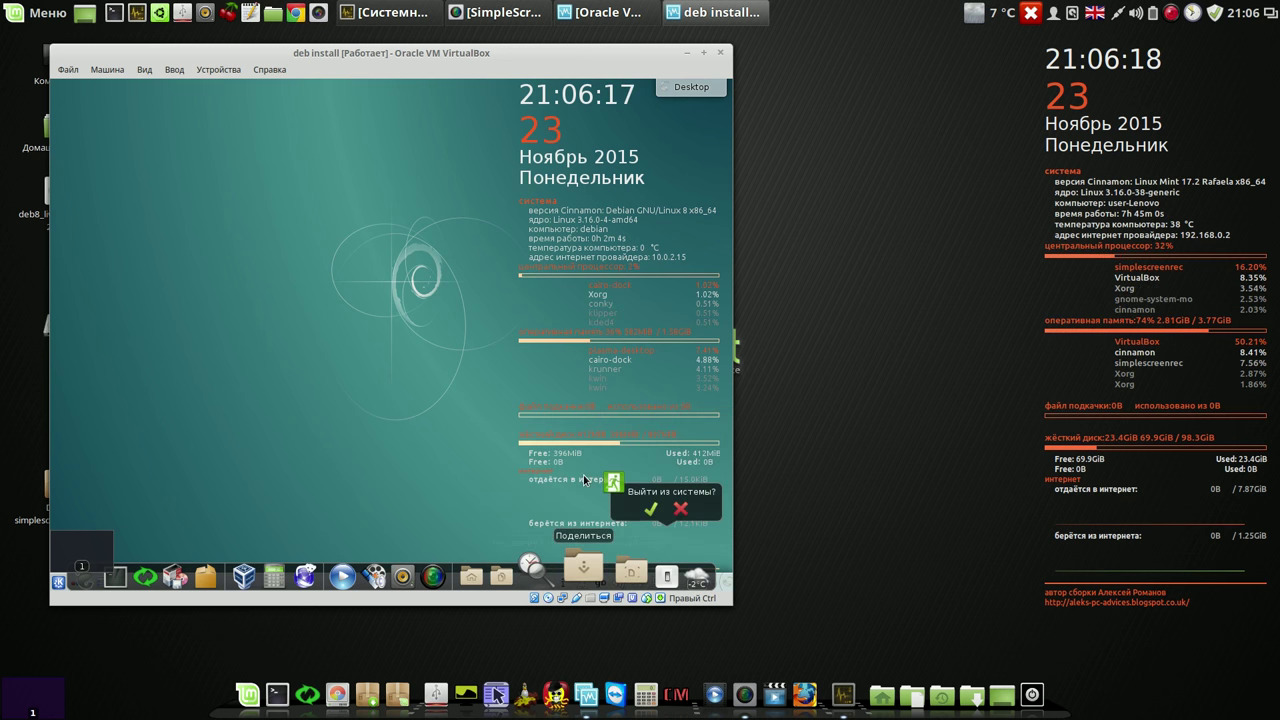
Step: Confirm logout, then sign back in as user with the Default Xsession session
{"action": "left_click", "coordinate": [650, 514]}
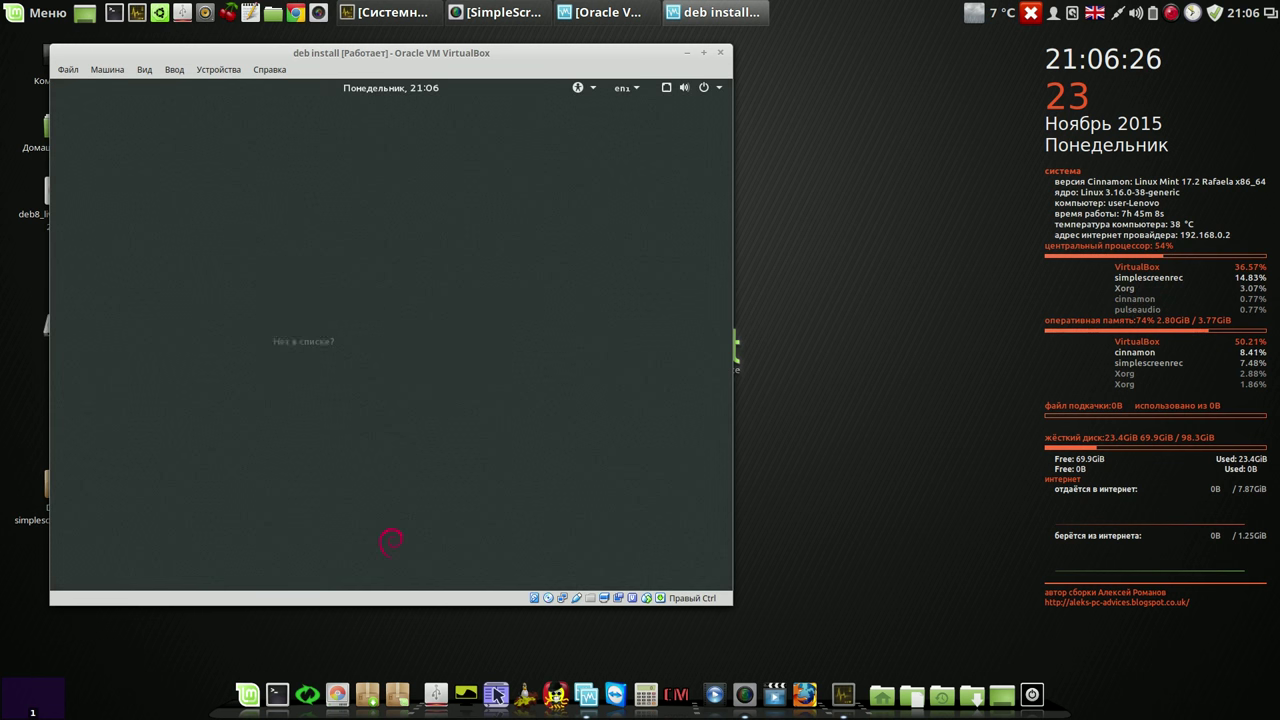
{"action": "left_click", "coordinate": [389, 327]}
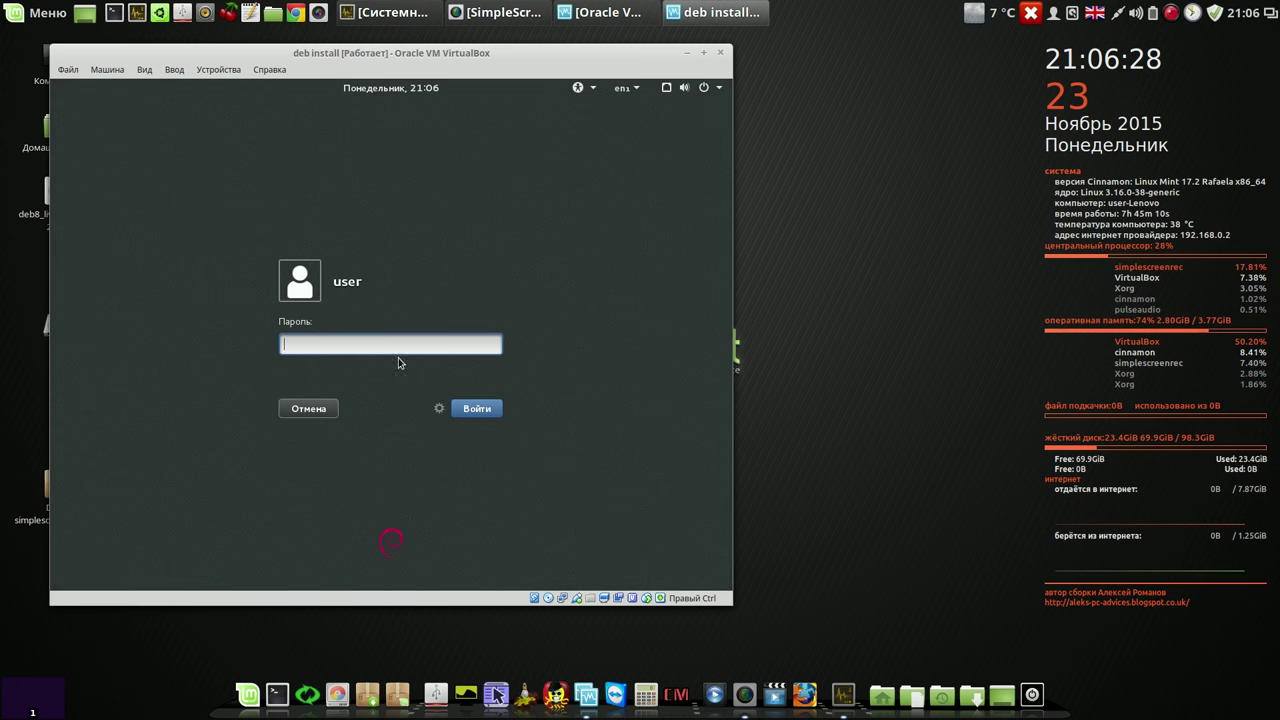
{"action": "left_click", "coordinate": [437, 409]}
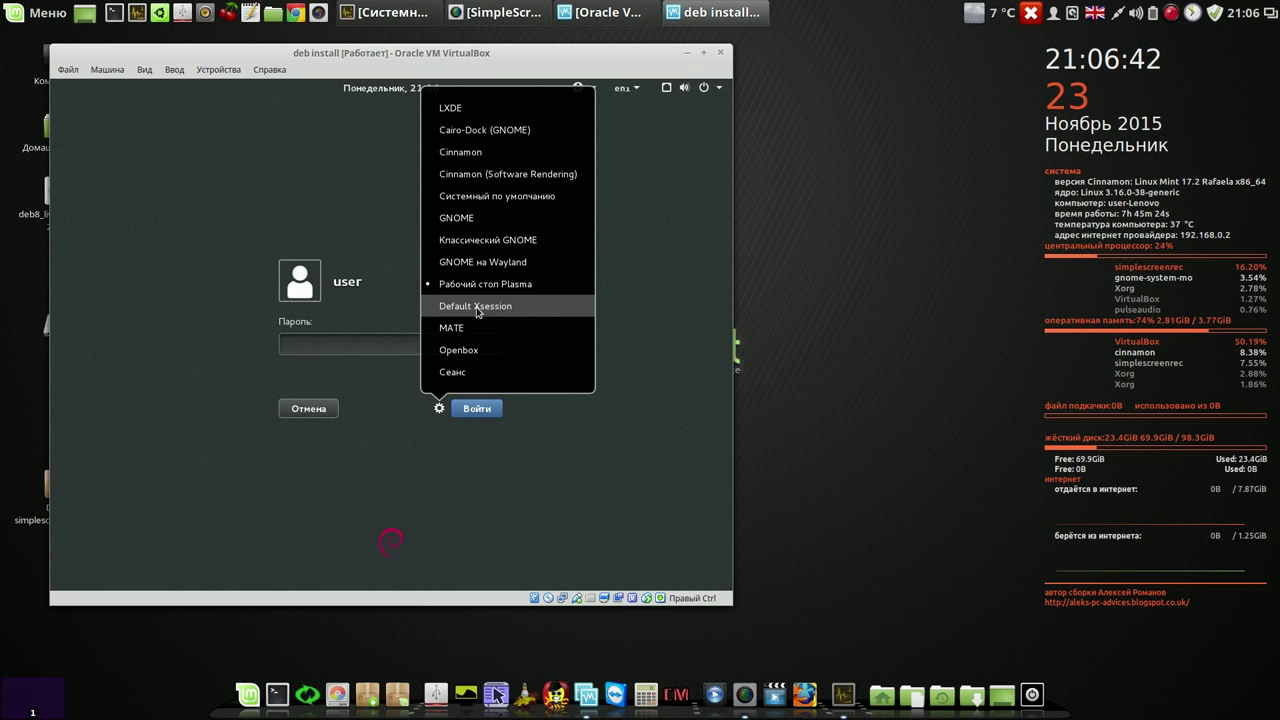
{"action": "left_click", "coordinate": [476, 306]}
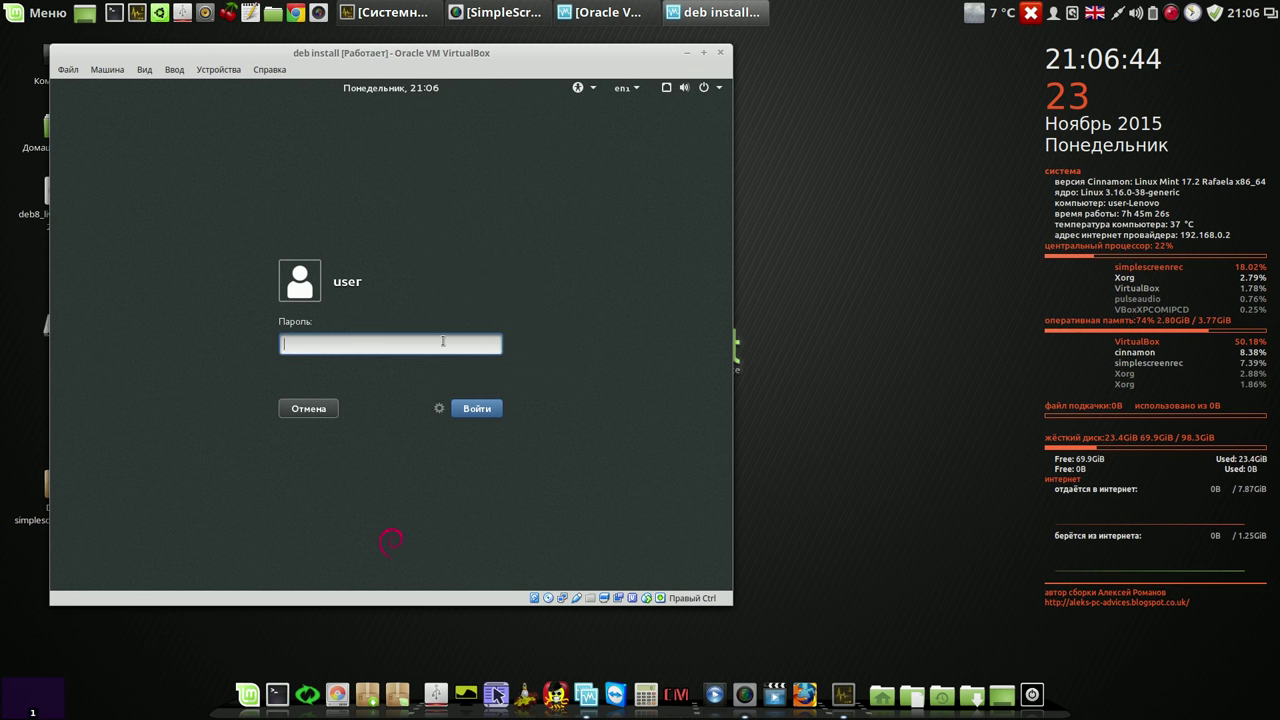
{"action": "type", "text": "r"}
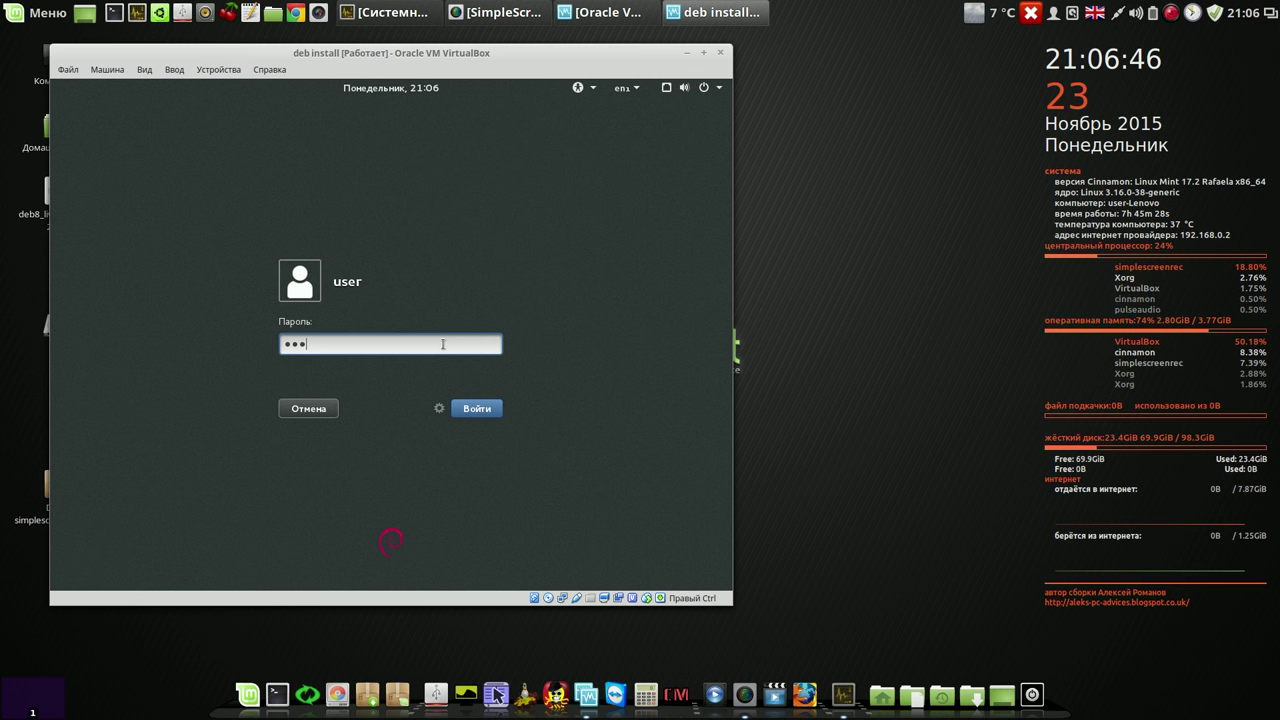
{"action": "left_click", "coordinate": [495, 415]}
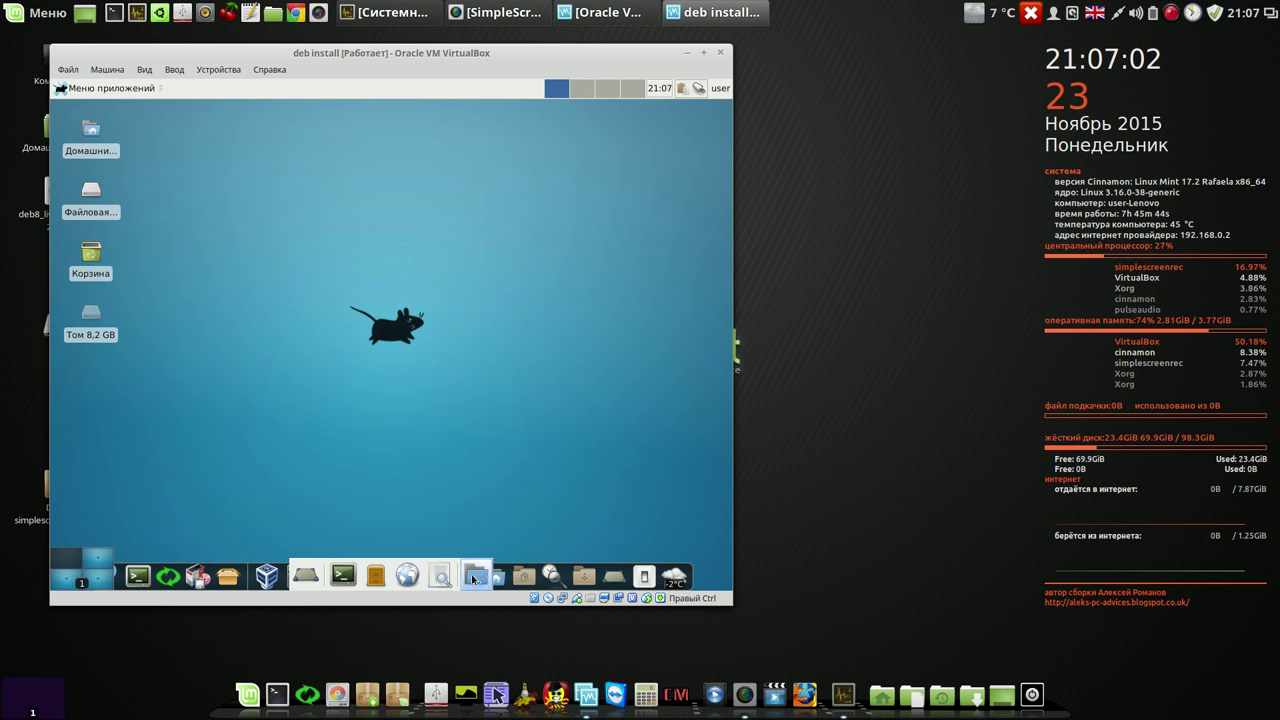
Step: Move the dock's drive icon, browse Графика and Мультимедиа, then enlarge the VM window
{"action": "right_click", "coordinate": [306, 580]}
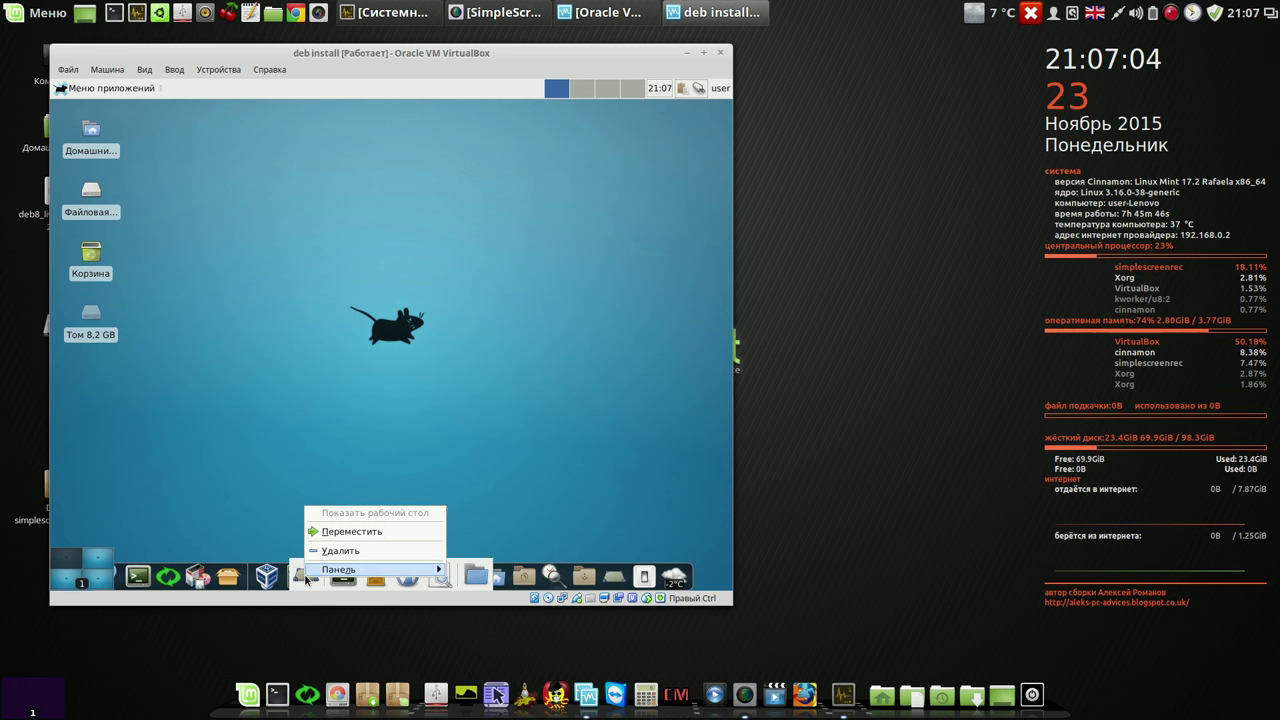
{"action": "left_click", "coordinate": [345, 532]}
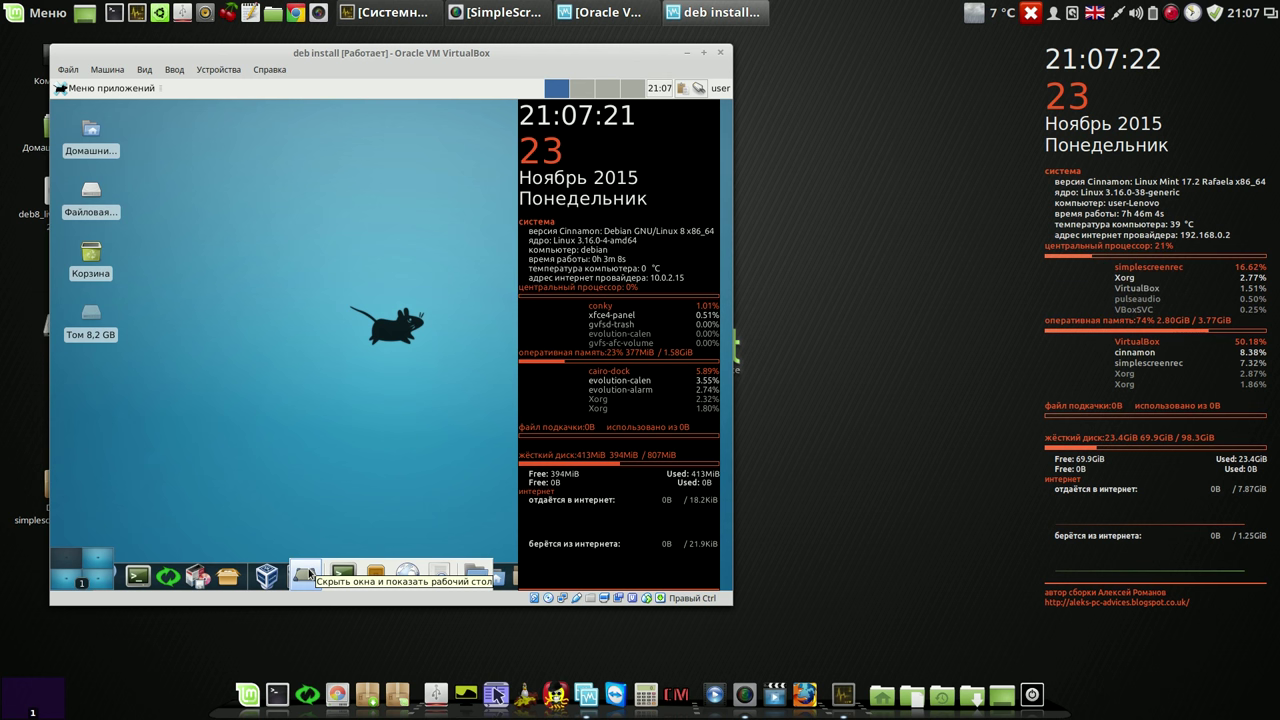
{"action": "left_click", "coordinate": [104, 89]}
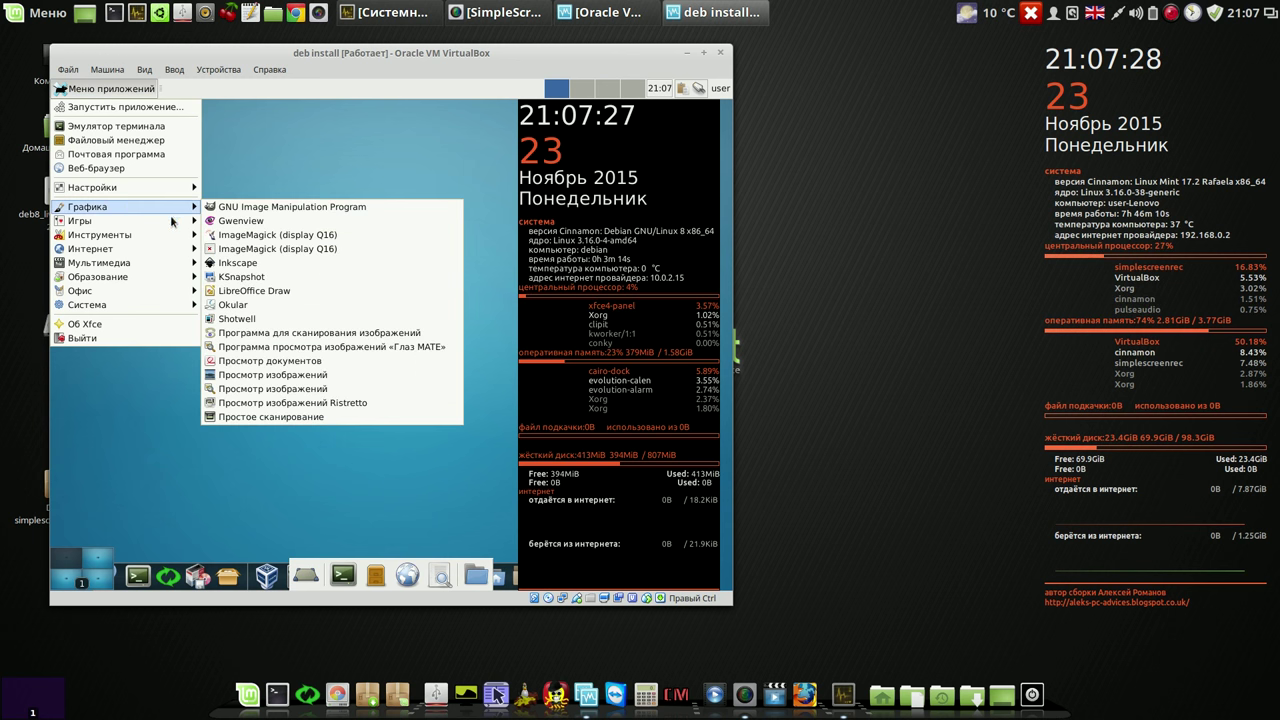
{"action": "mouse_move", "coordinate": [153, 237]}
{"action": "mouse_move", "coordinate": [182, 292]}
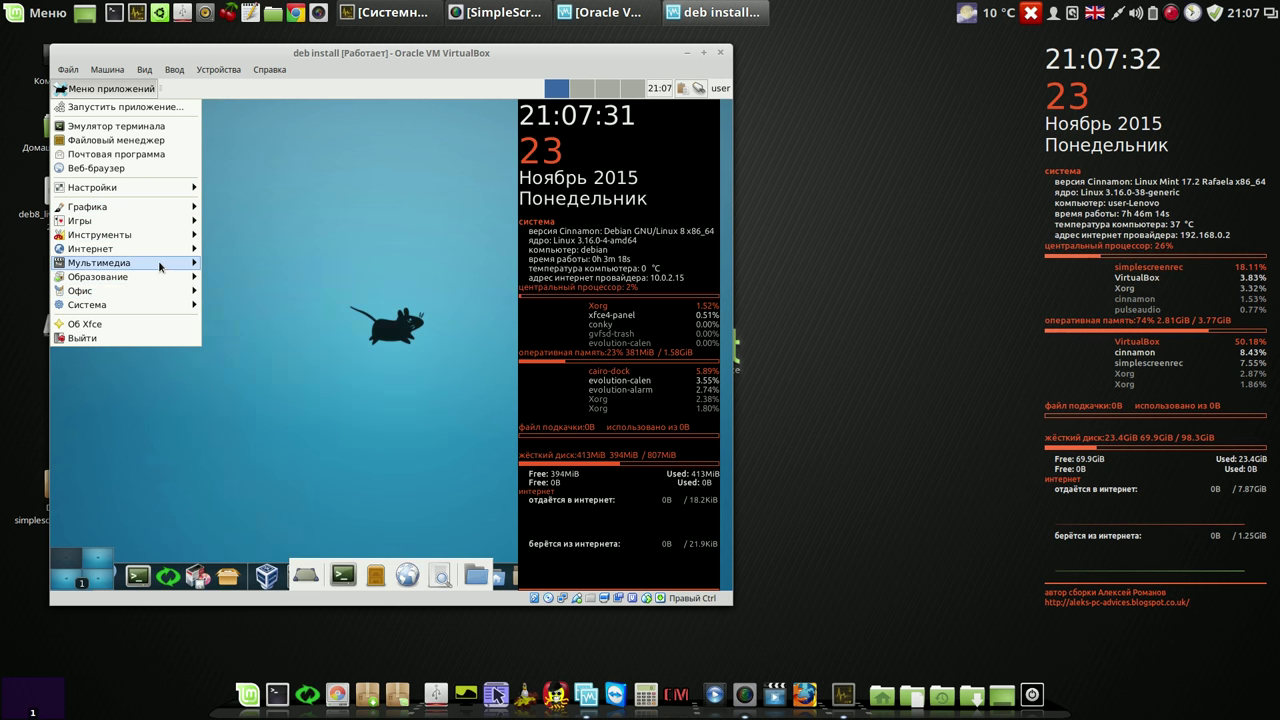
{"action": "mouse_move", "coordinate": [160, 263]}
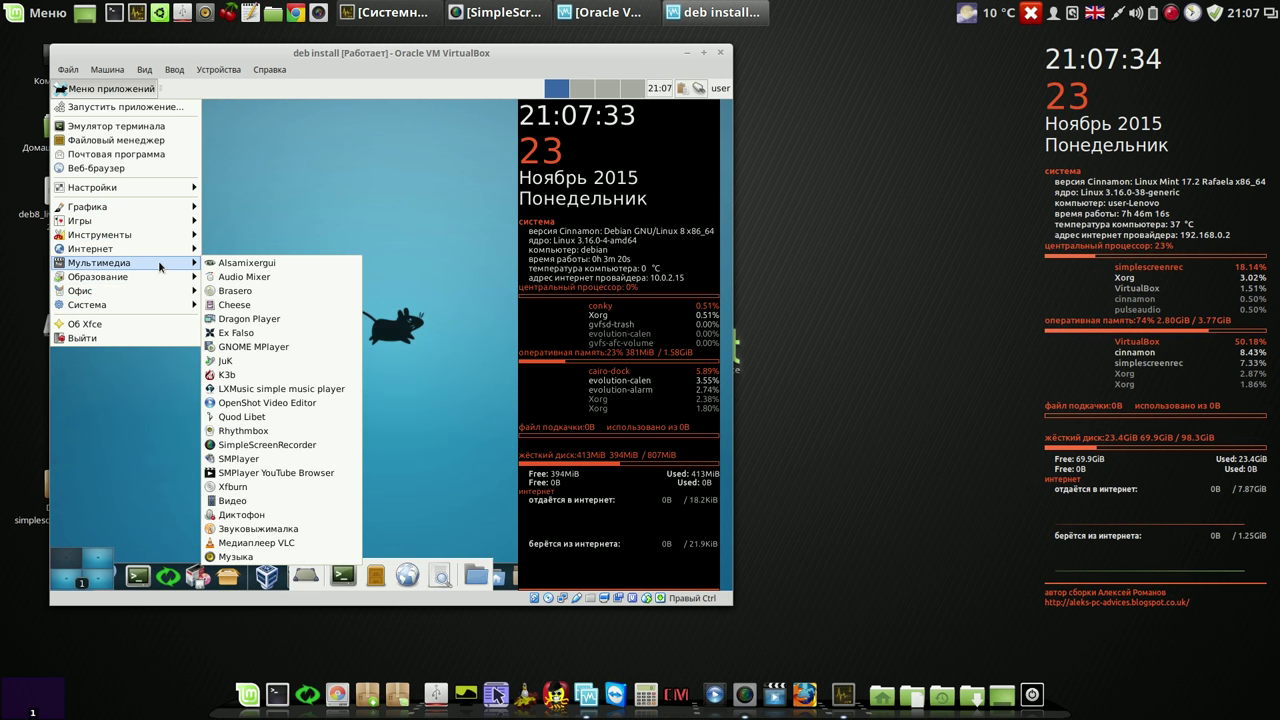
{"action": "left_click", "coordinate": [306, 257]}
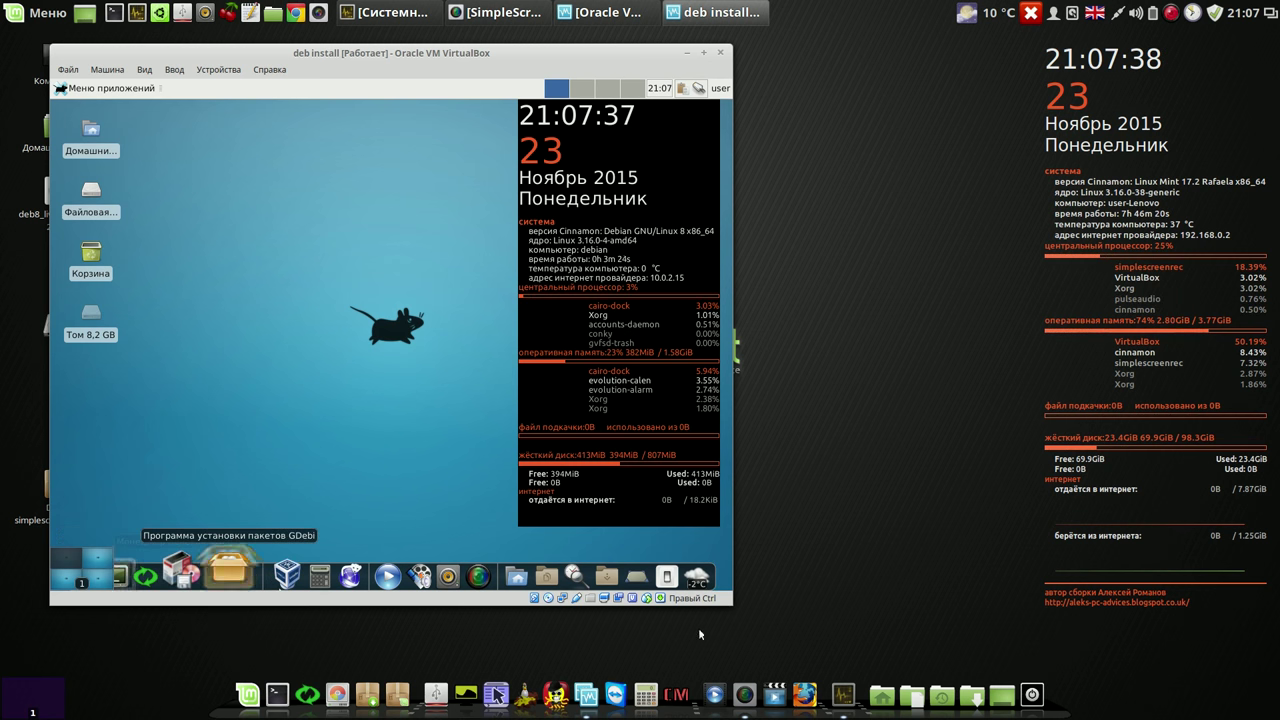
{"action": "left_click_drag", "start_coordinate": [731, 604], "coordinate": [858, 622]}
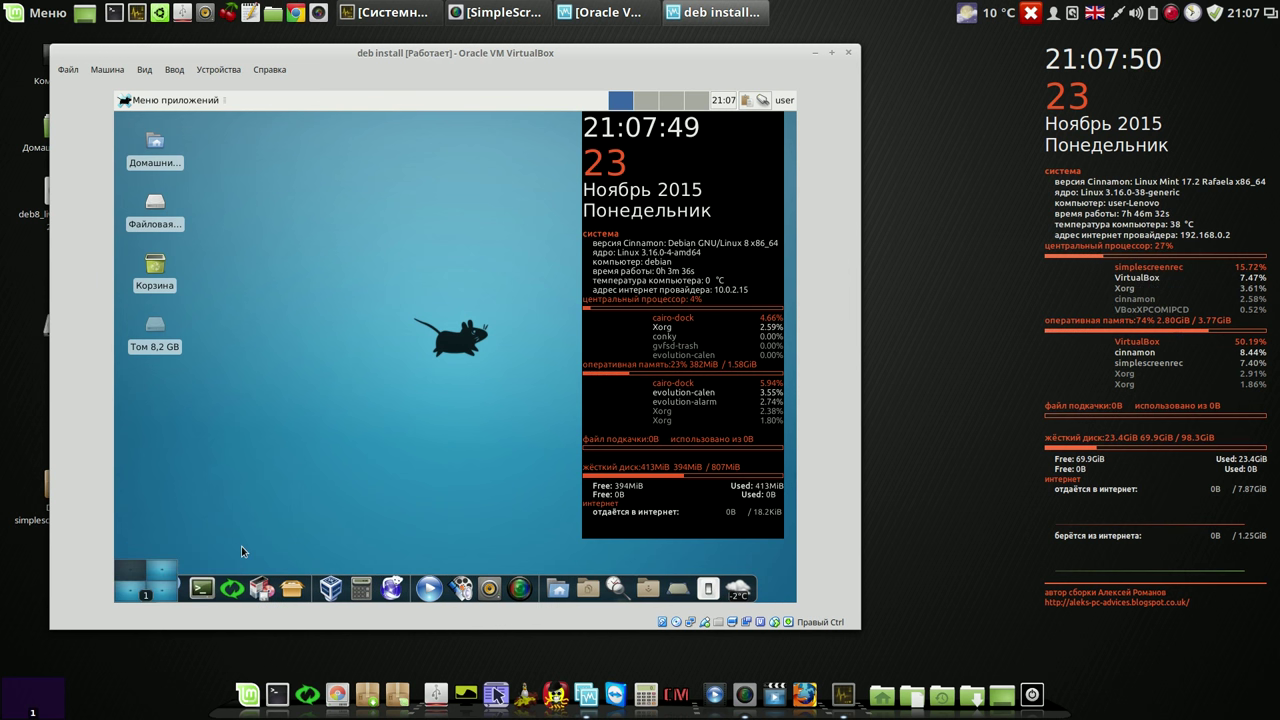
Step: Browse the Графика and Administration categories of the Xfce applications menu
{"action": "left_click", "coordinate": [178, 579]}
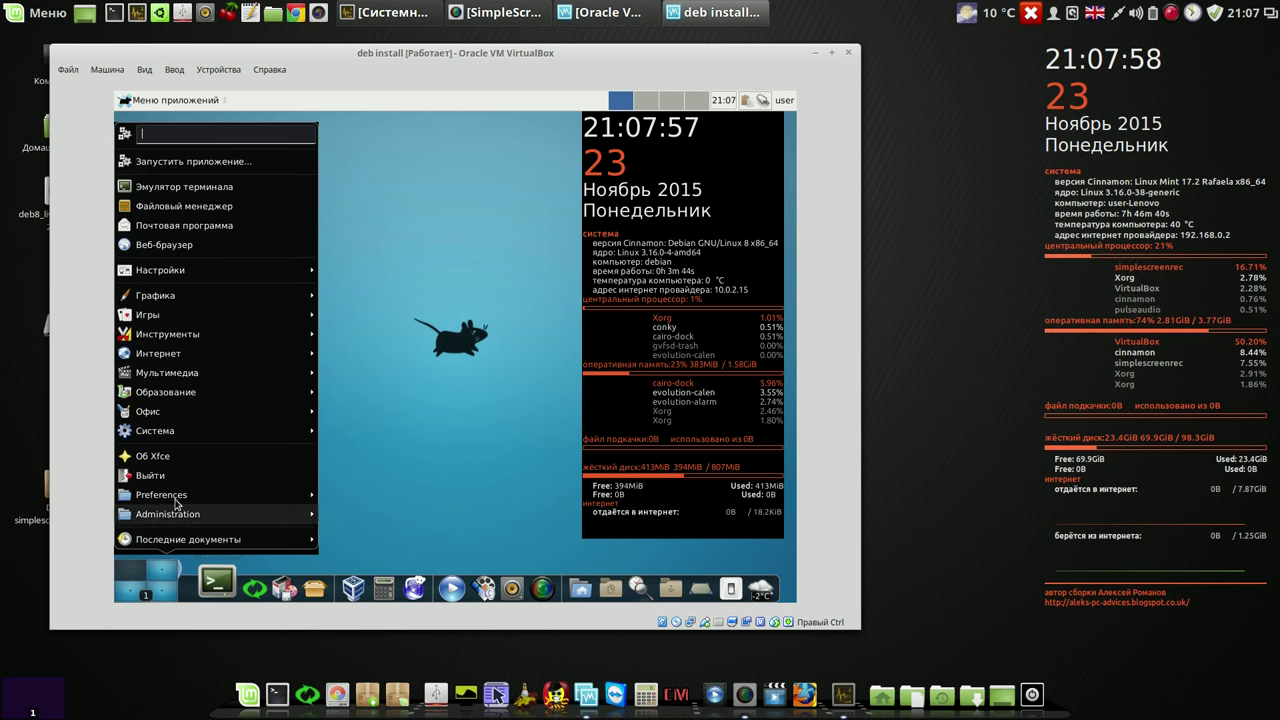
{"action": "mouse_move", "coordinate": [203, 295]}
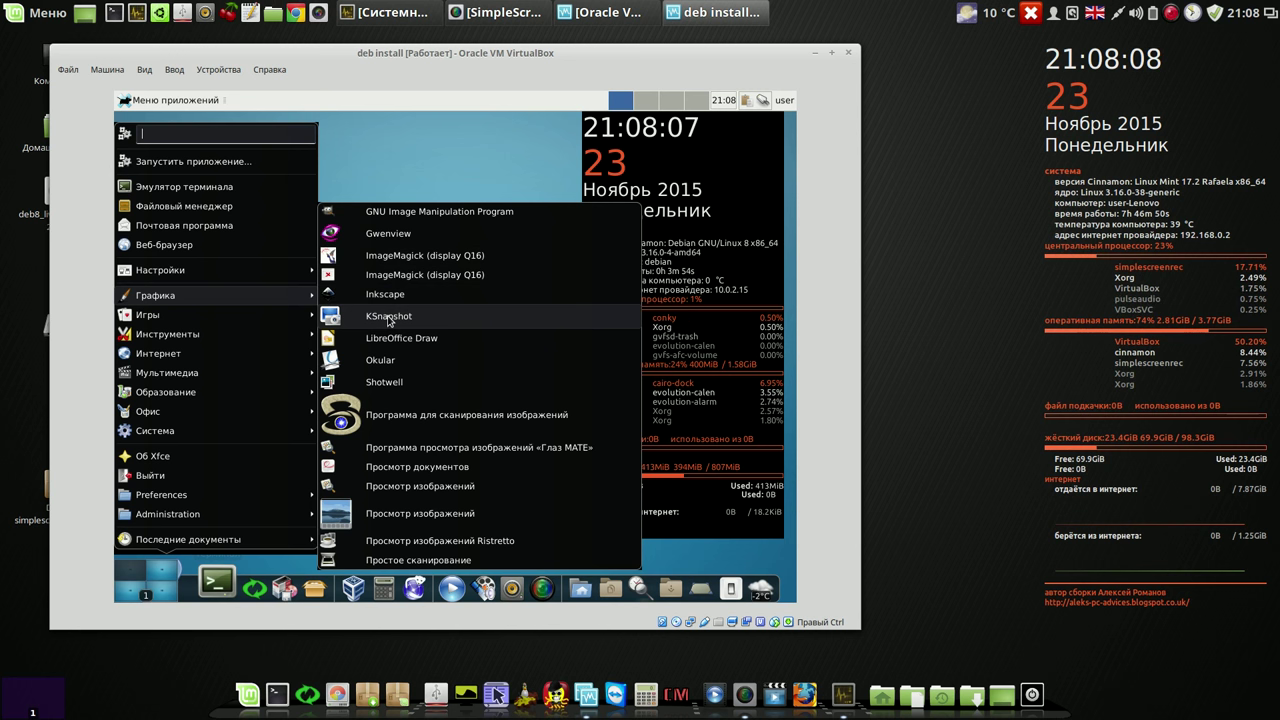
{"action": "mouse_move", "coordinate": [268, 511]}
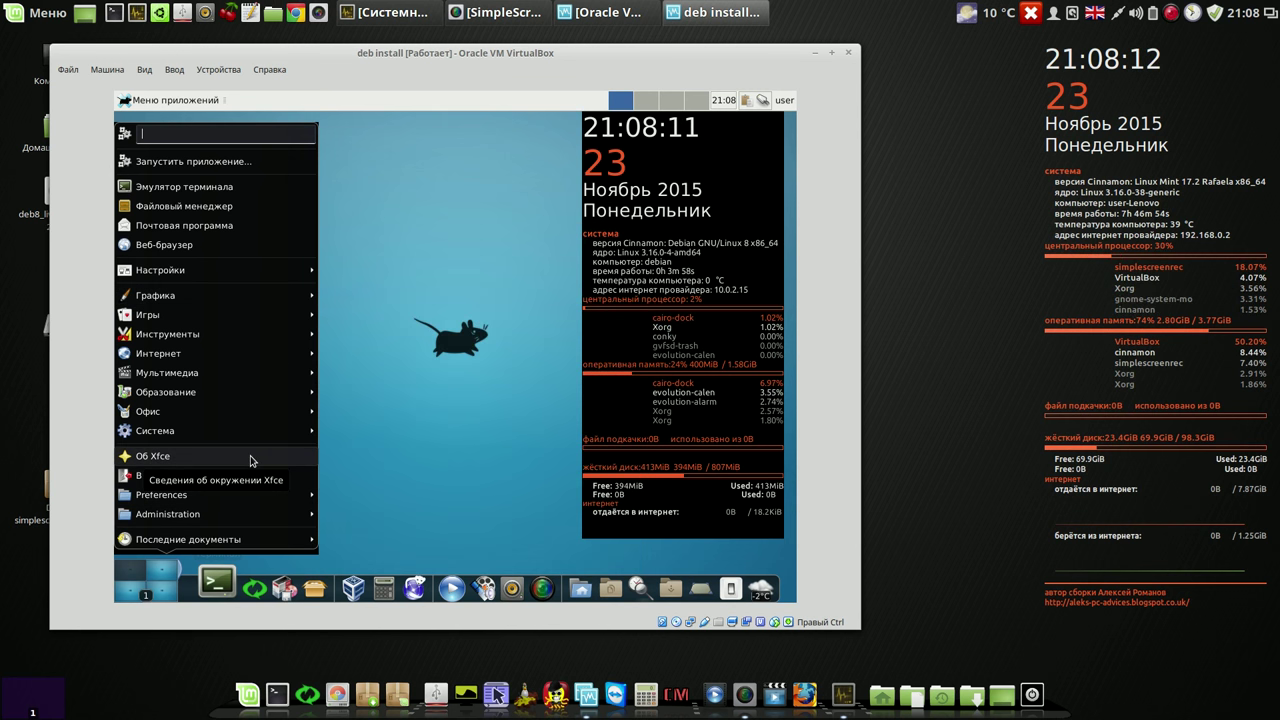
{"action": "left_click", "coordinate": [437, 423]}
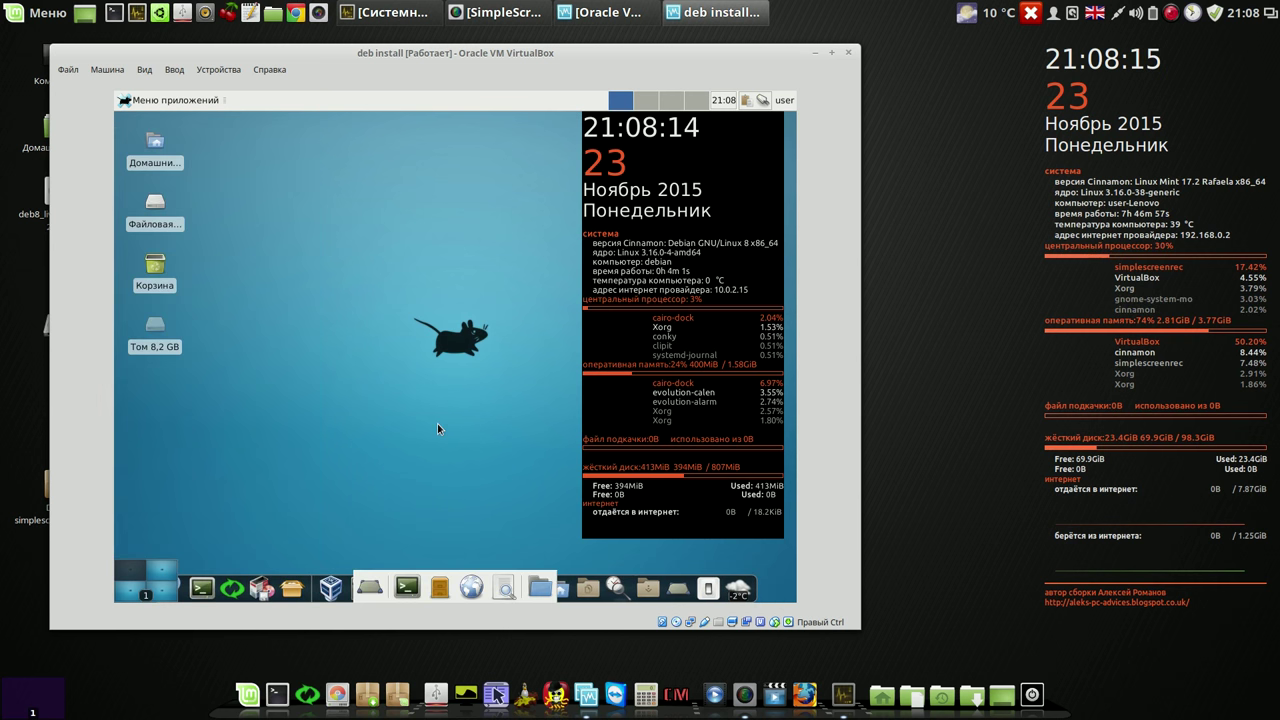
Step: Choose Завершить сеанс from the dock's power menu and confirm logging out
{"action": "left_click", "coordinate": [706, 579]}
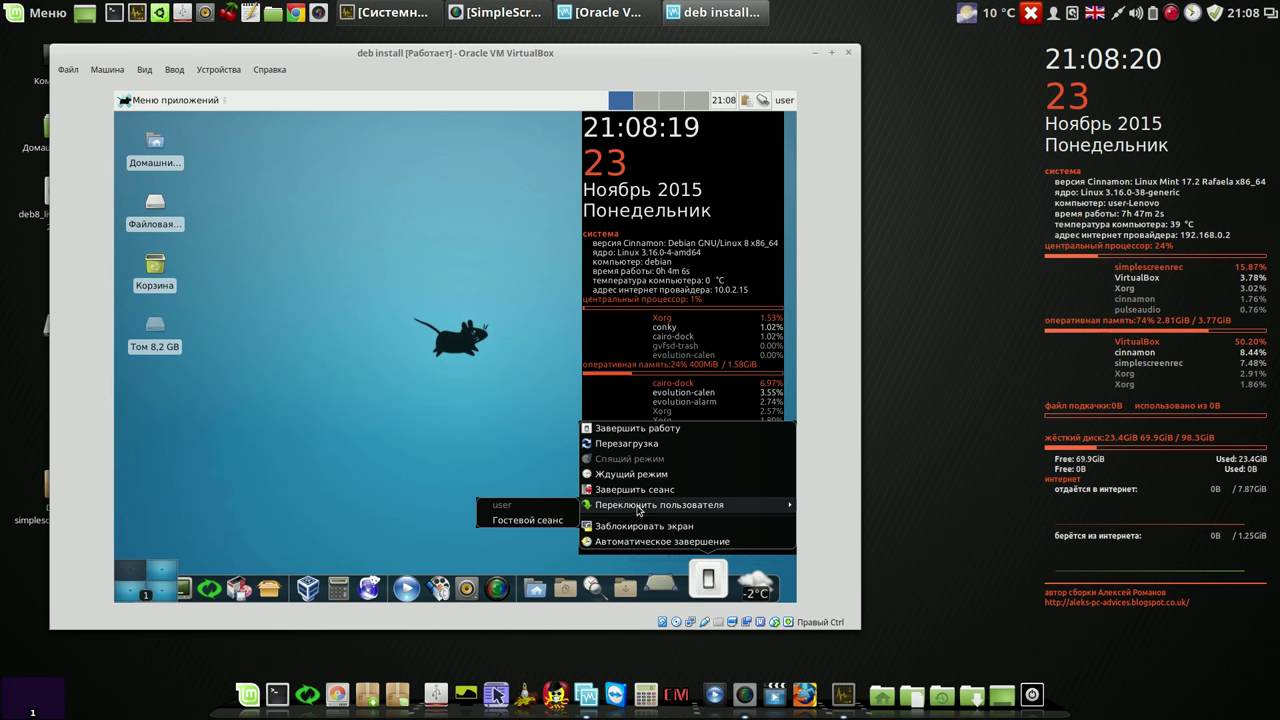
{"action": "left_click", "coordinate": [638, 490]}
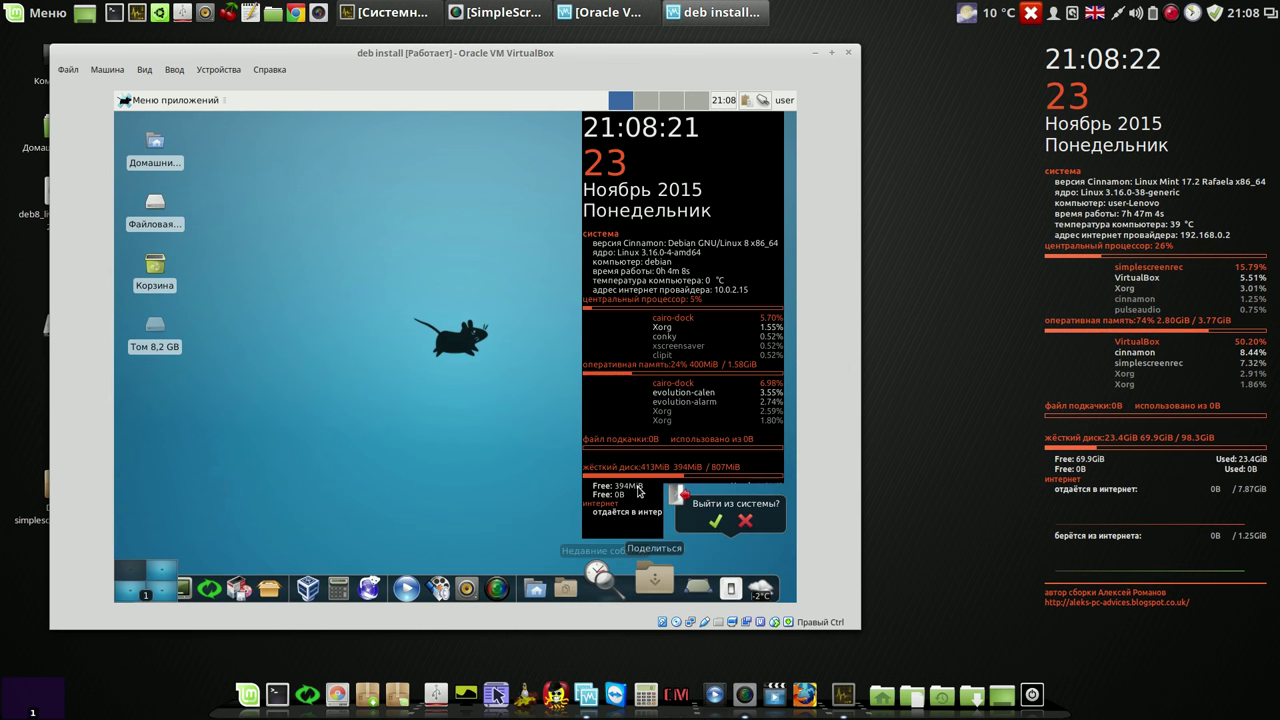
{"action": "left_click", "coordinate": [715, 521]}
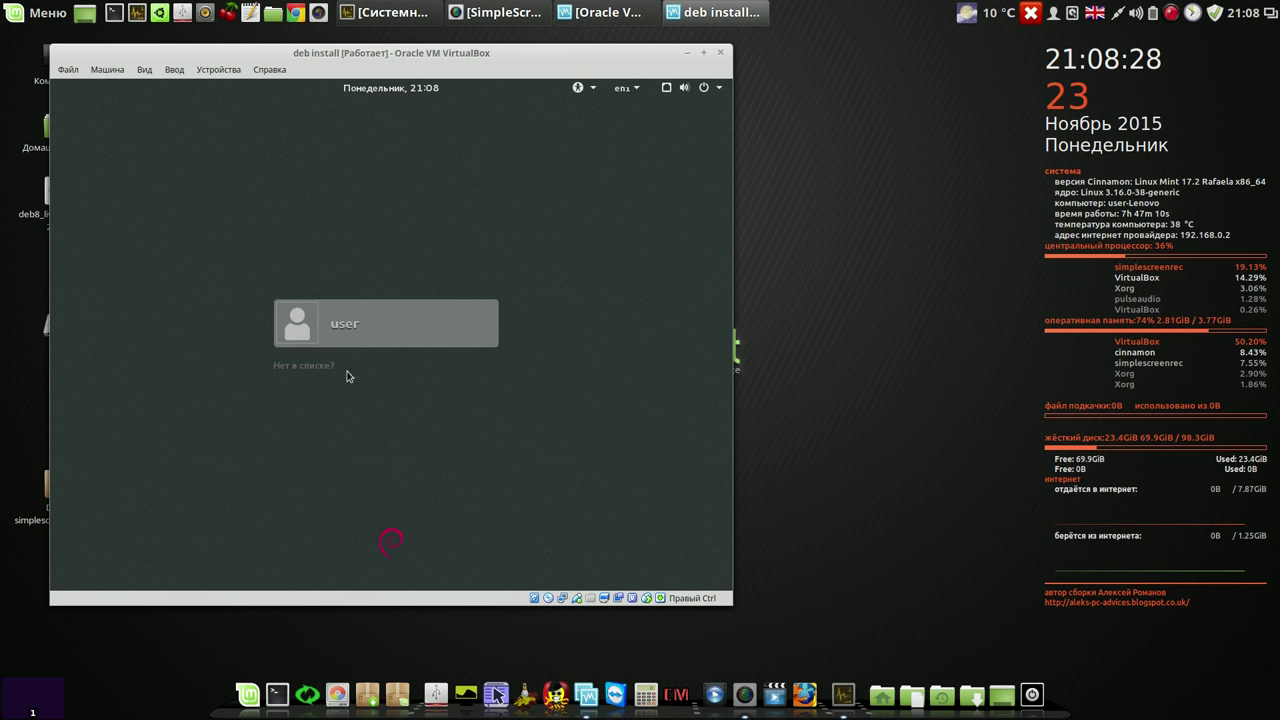
Step: Sign in as user with the Cinnamon session, reselecting it after a failed first attempt
{"action": "left_click", "coordinate": [395, 332]}
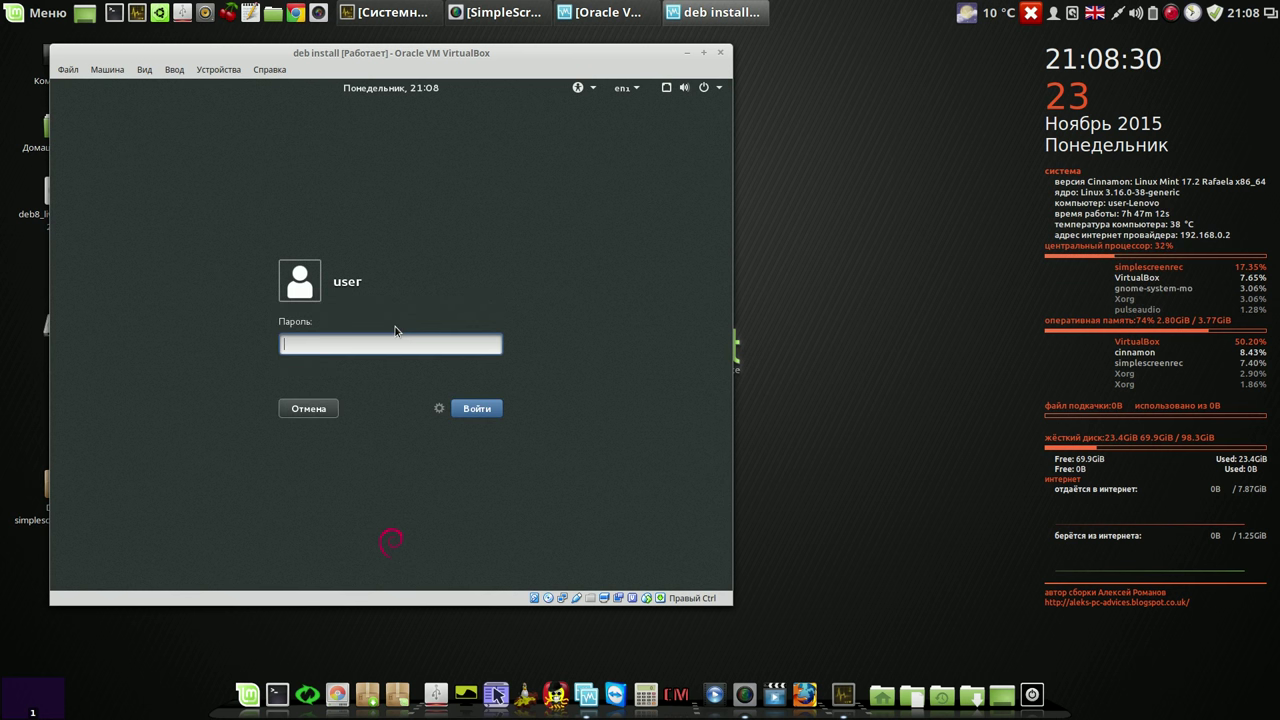
{"action": "left_click", "coordinate": [439, 409]}
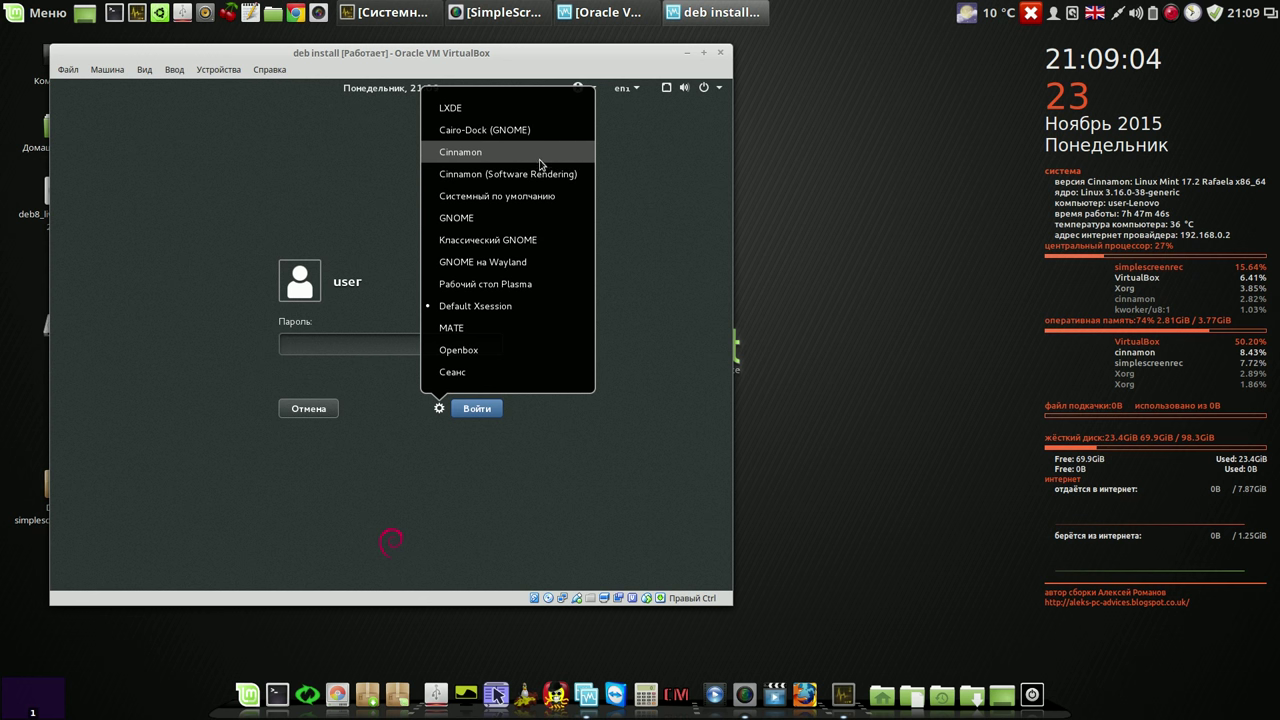
{"action": "left_click", "coordinate": [540, 160]}
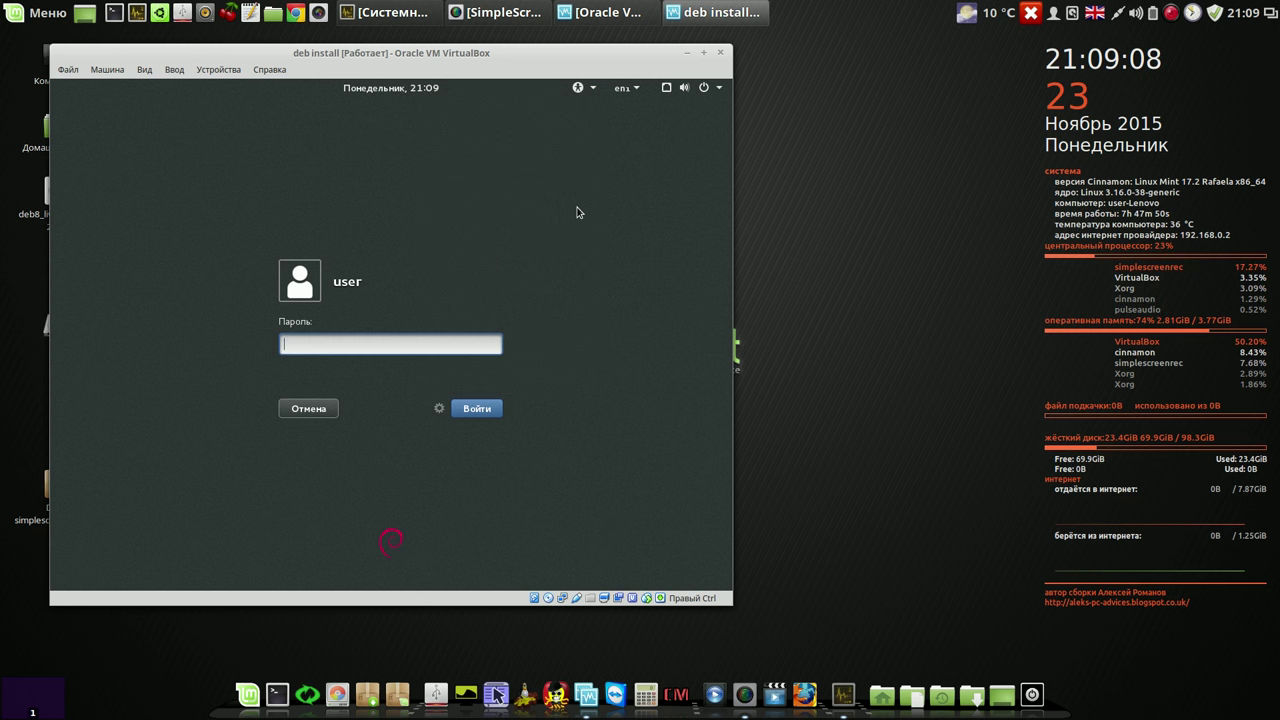
{"action": "left_click", "coordinate": [480, 413]}
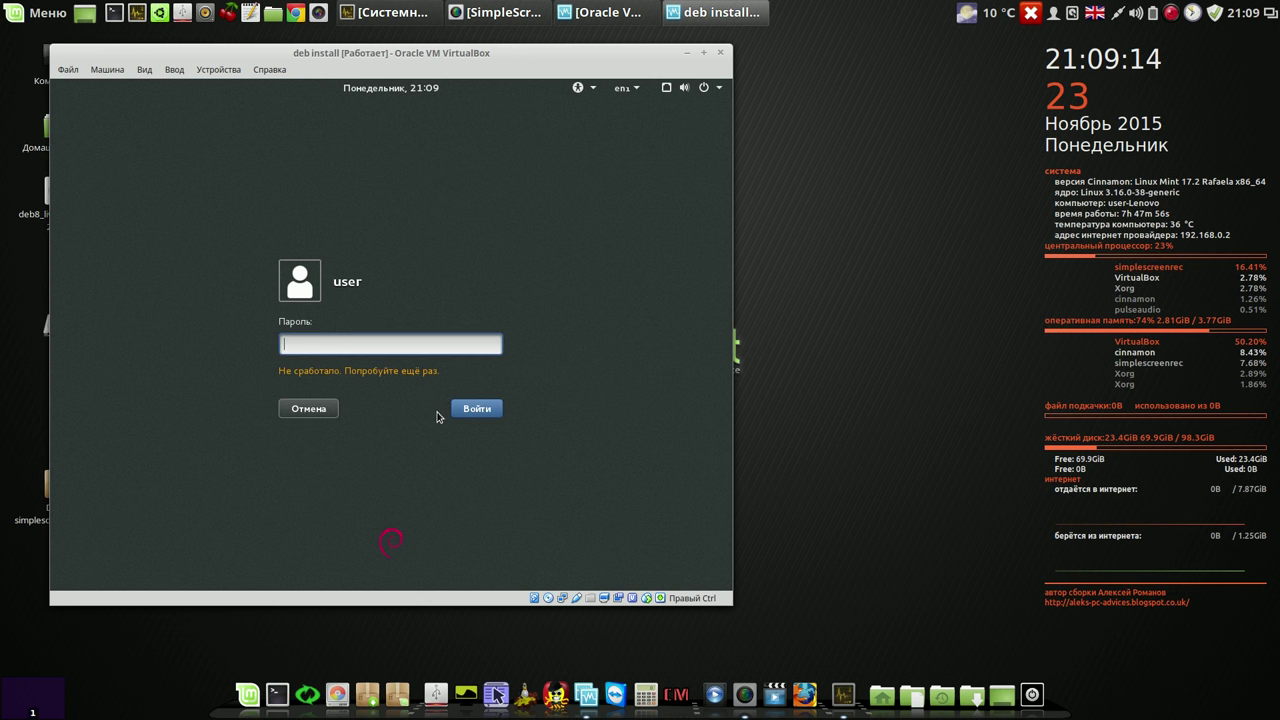
{"action": "left_click", "coordinate": [438, 409]}
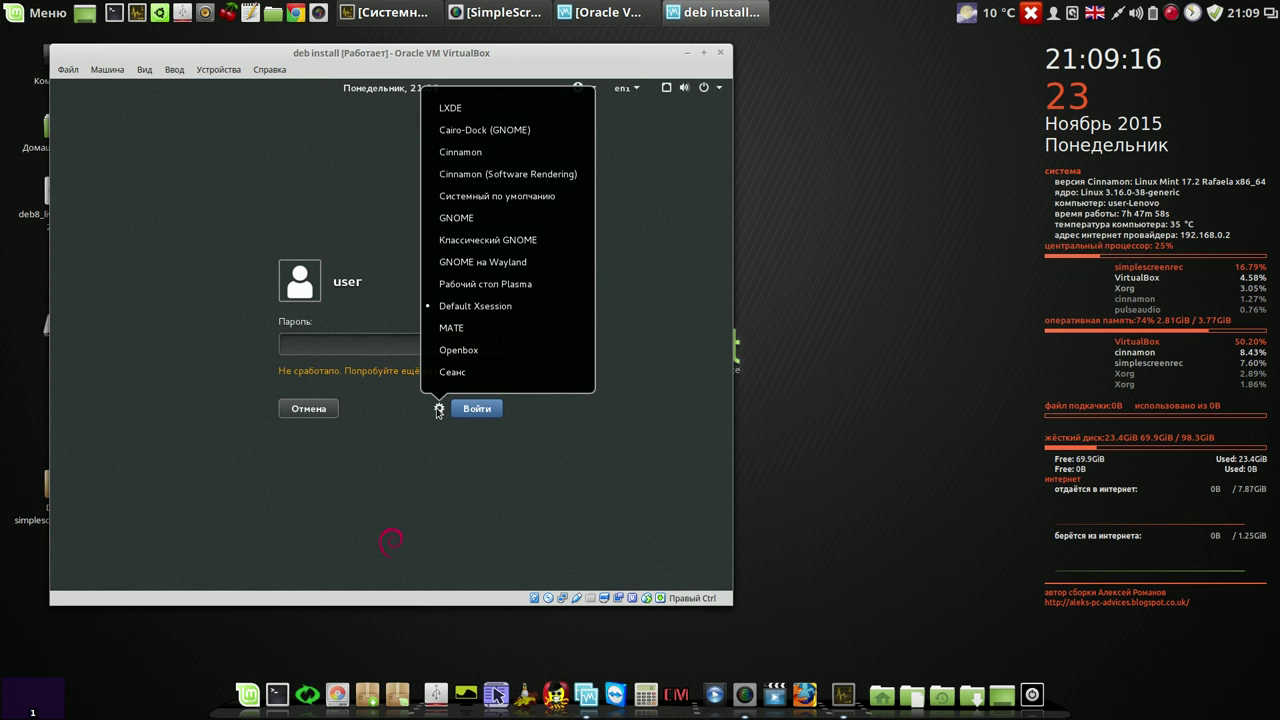
{"action": "left_click", "coordinate": [458, 152]}
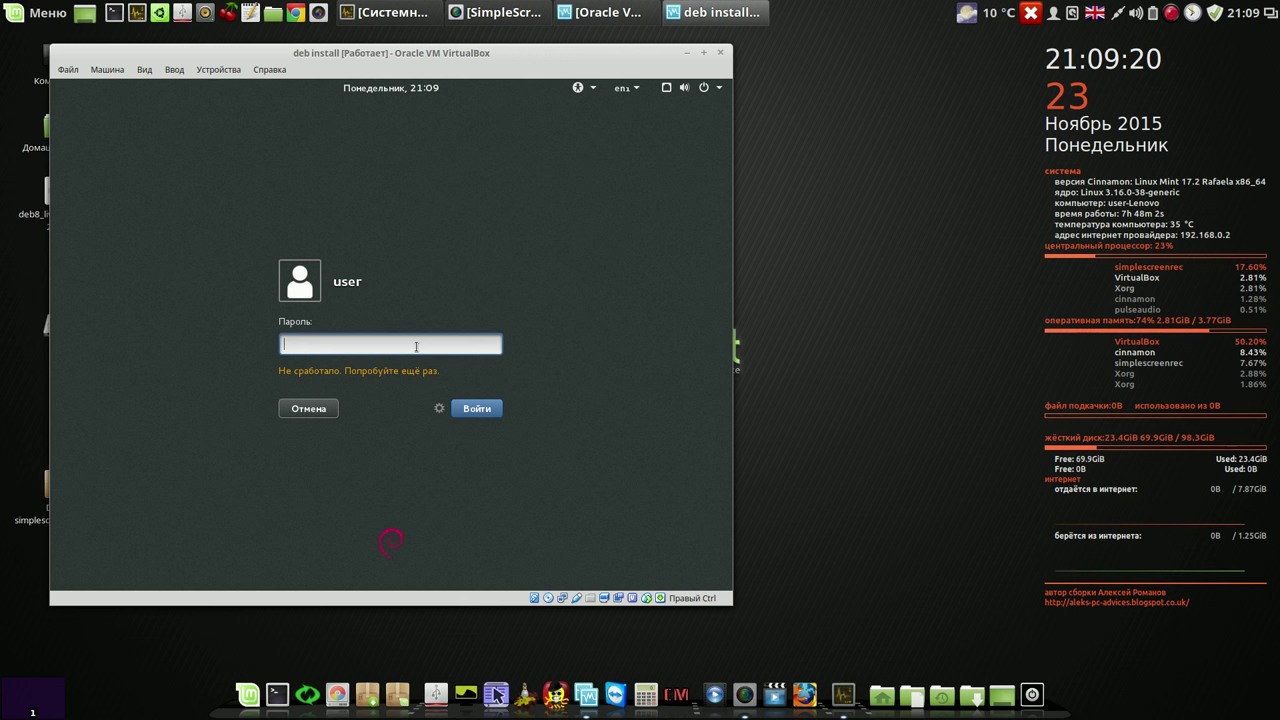
{"action": "type", "text": "123"}
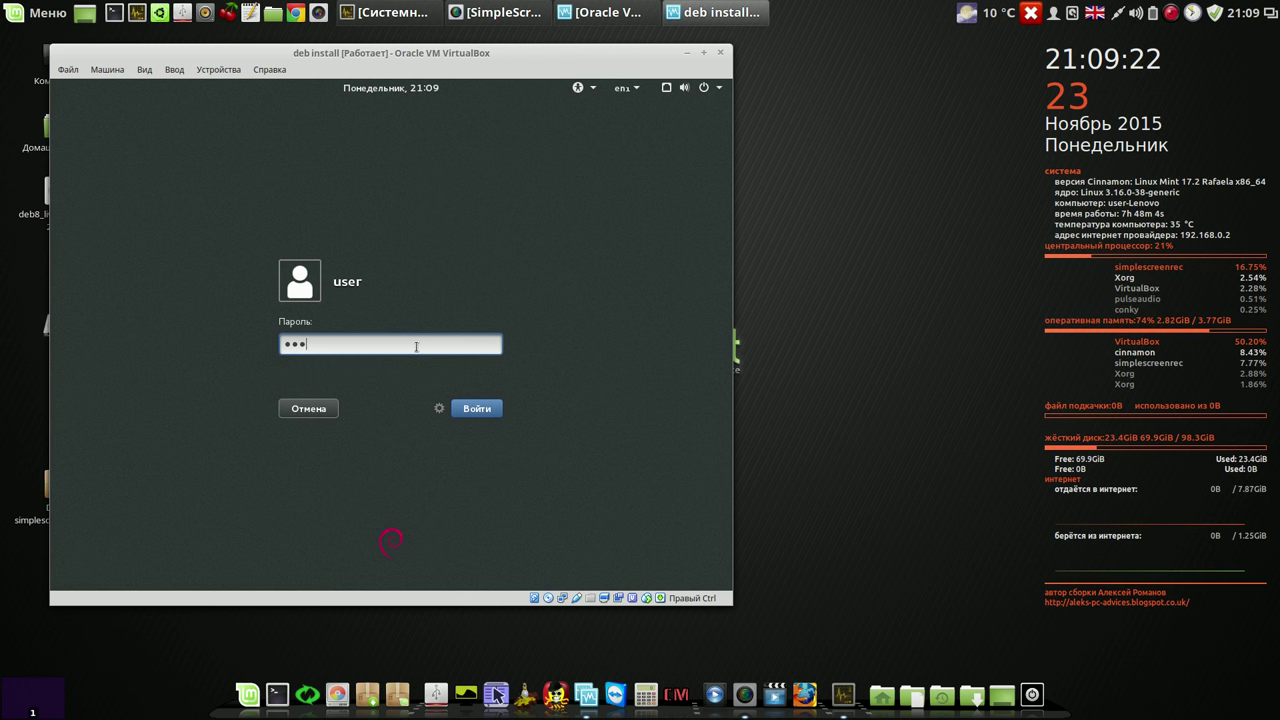
{"action": "type", "text": "4"}
{"action": "key", "text": "Return"}
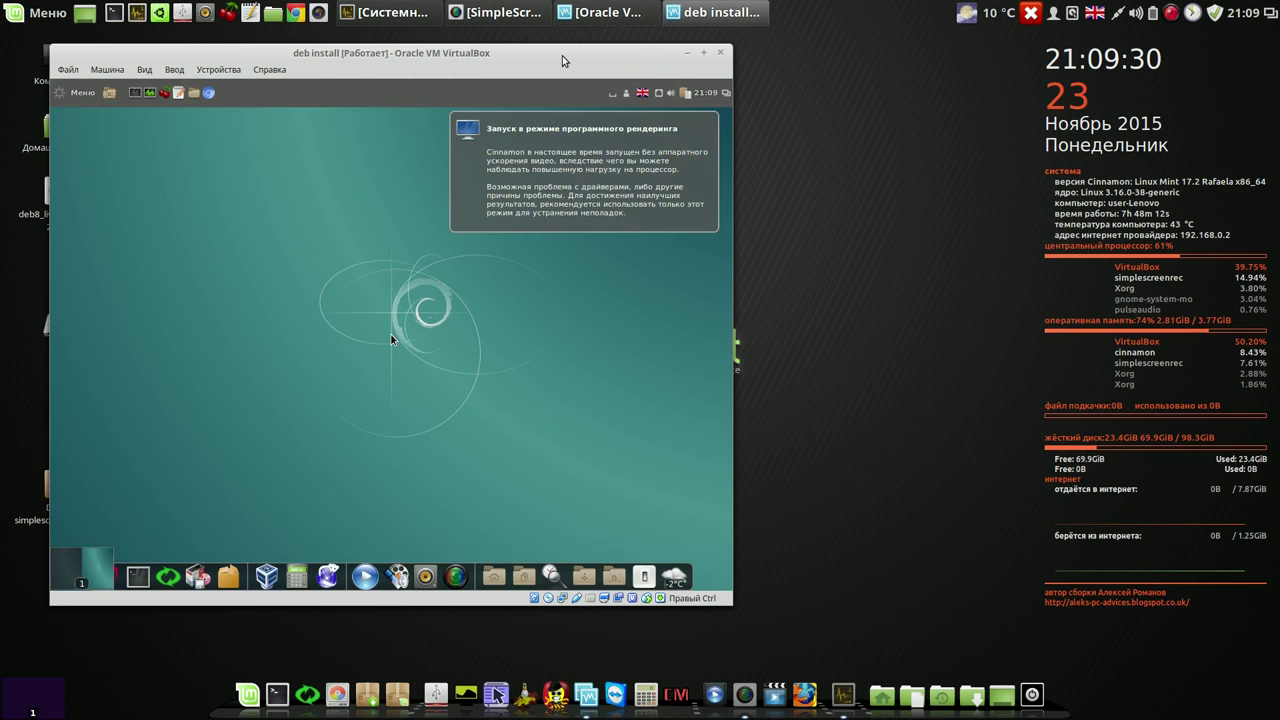
Step: Dismiss the software-rendering notice, launch and close Systemback, then open the host's home folder
{"action": "left_click", "coordinate": [564, 165]}
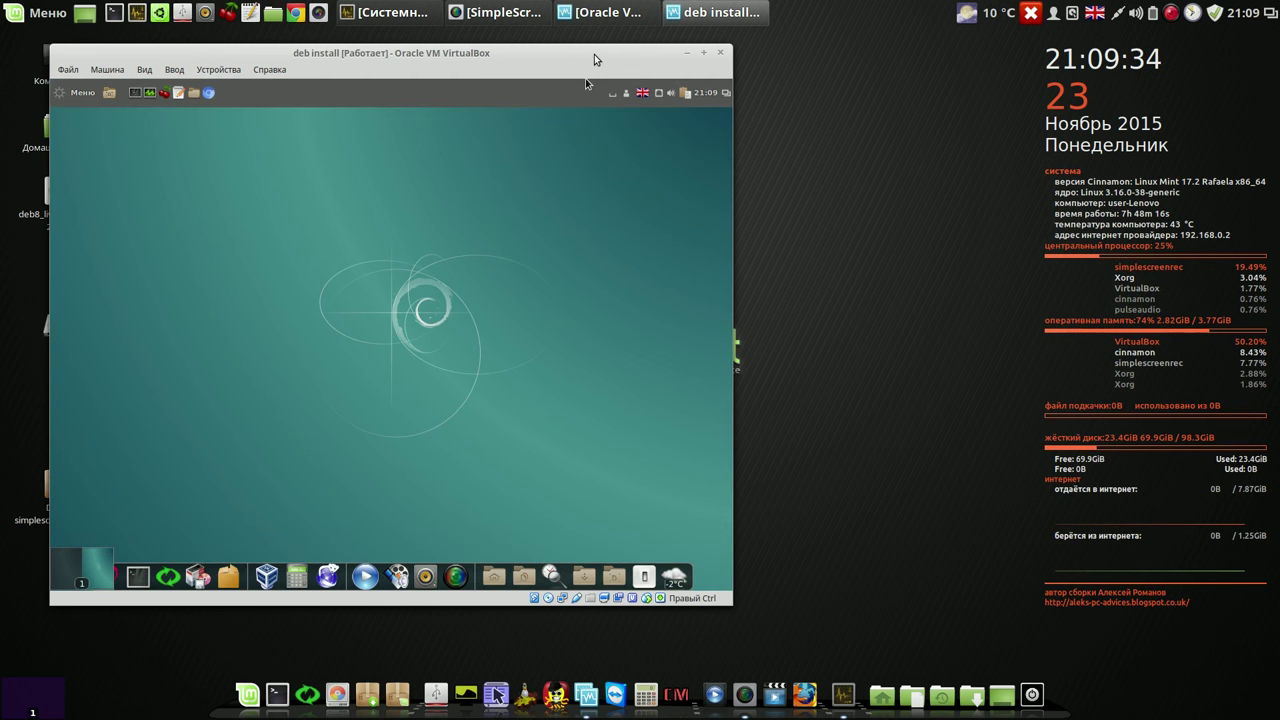
{"action": "left_click", "coordinate": [170, 572]}
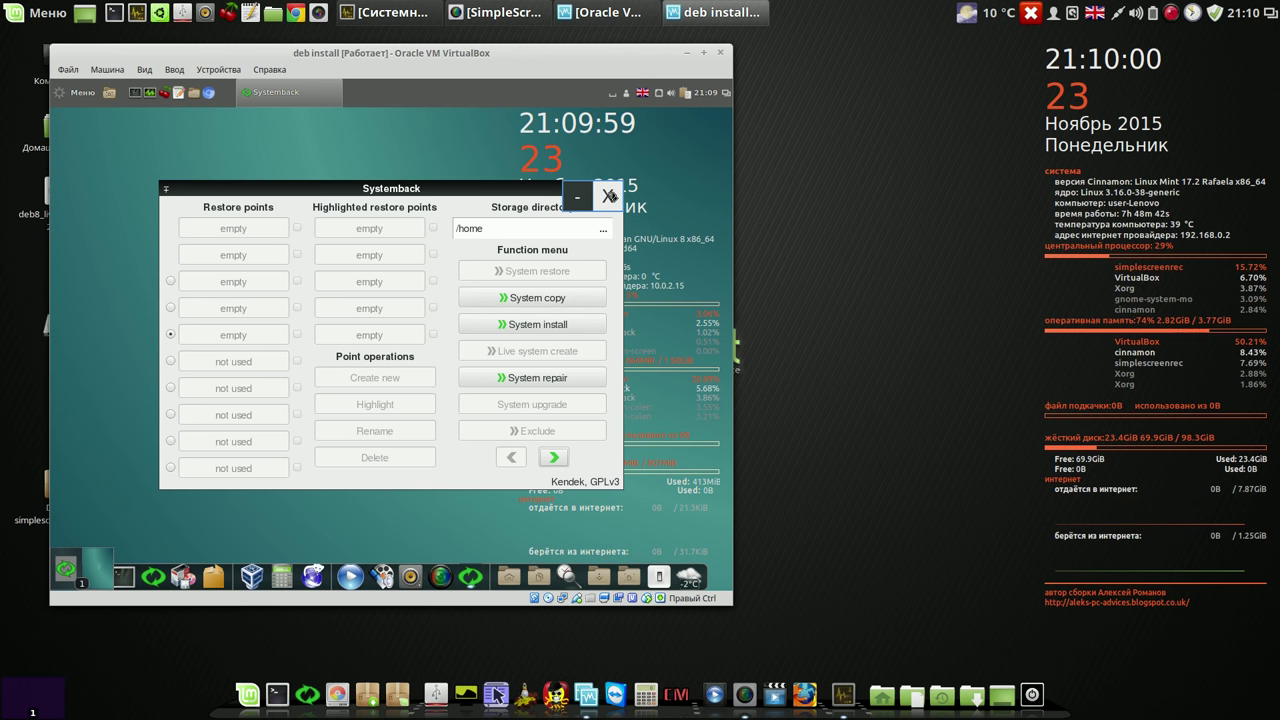
{"action": "left_click", "coordinate": [608, 197]}
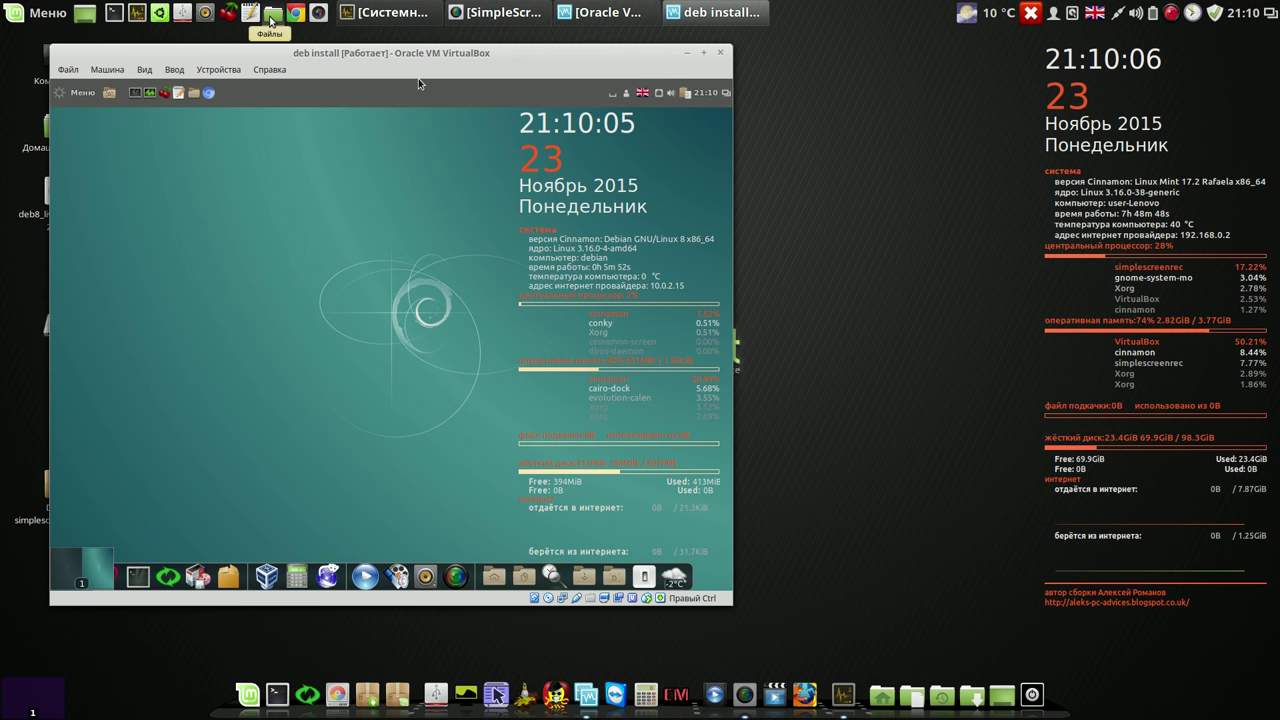
{"action": "left_click", "coordinate": [270, 16]}
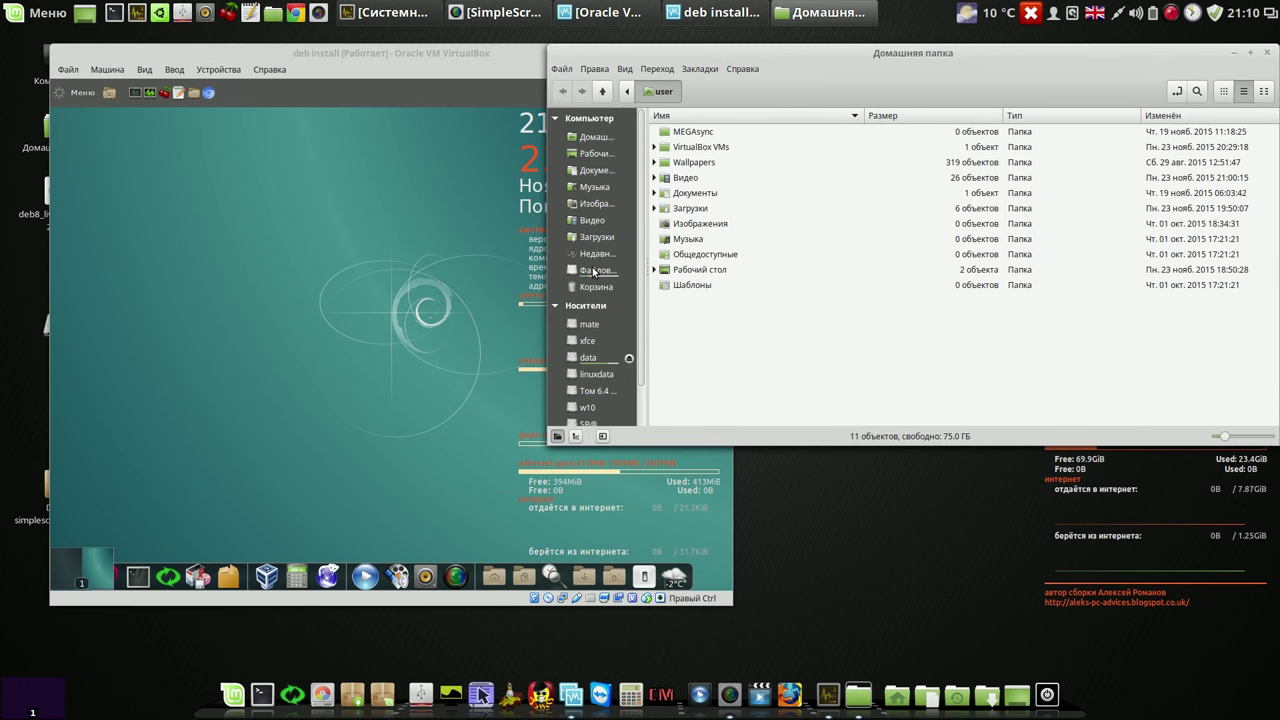
{"action": "left_click", "coordinate": [593, 269]}
{"action": "left_click", "coordinate": [1218, 150]}
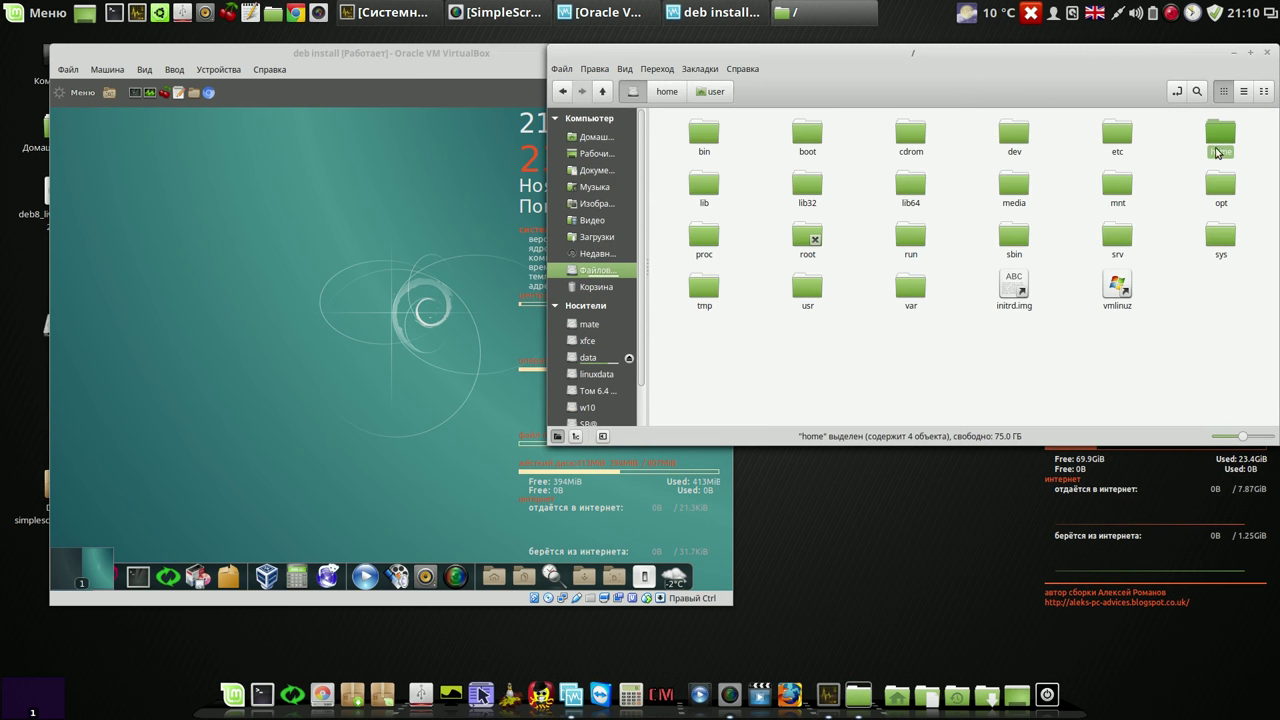
{"action": "double_click", "coordinate": [1221, 140]}
{"action": "left_click", "coordinate": [708, 138]}
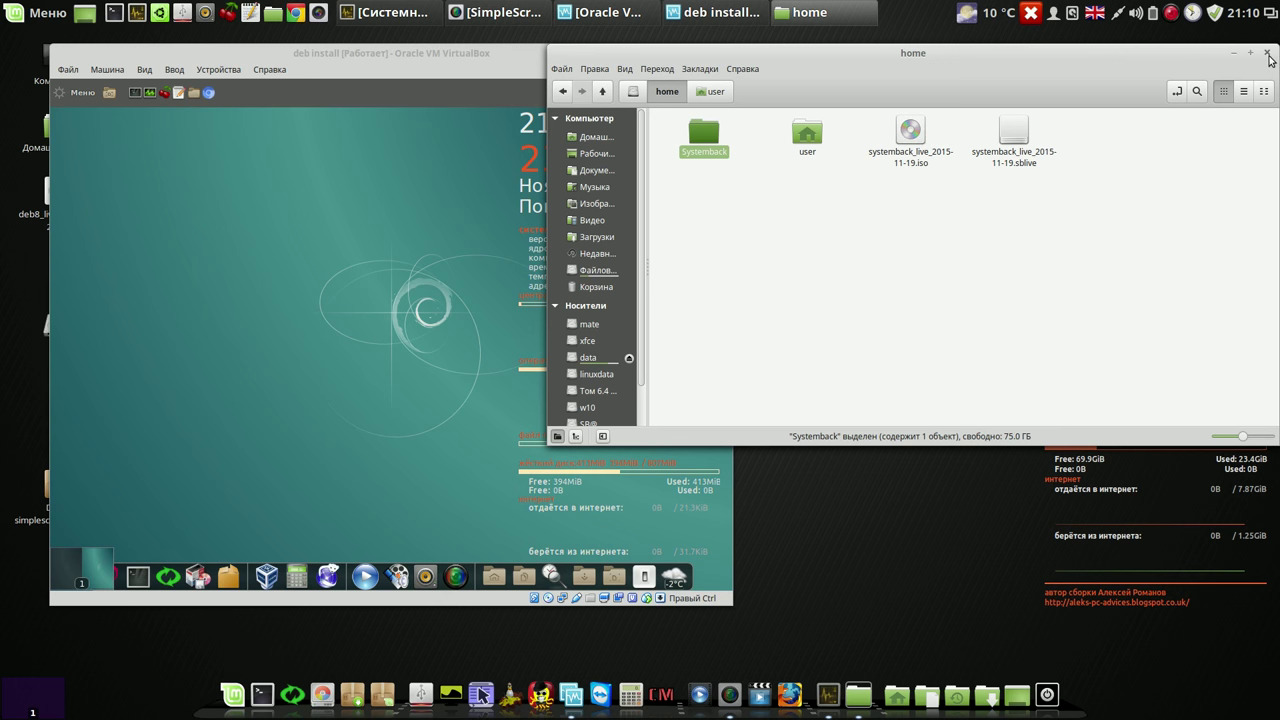
{"action": "left_click", "coordinate": [1267, 54]}
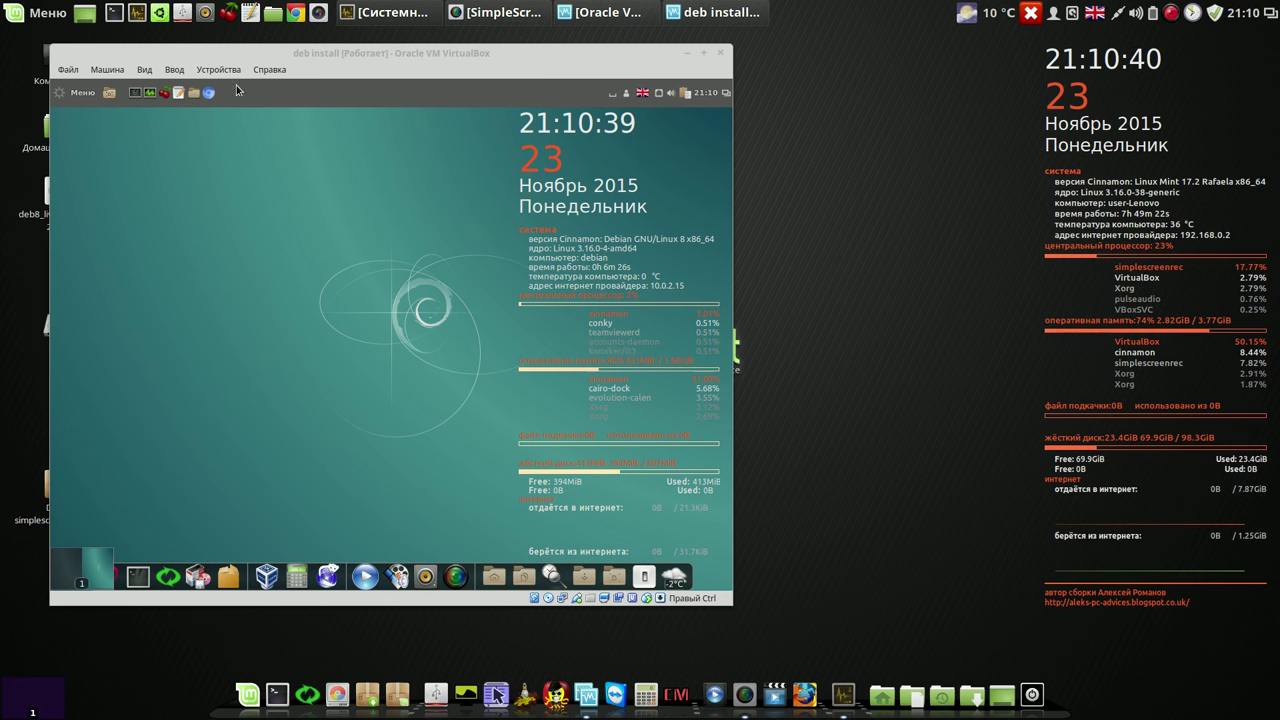
Step: Launch CherryTree, type 'sdgsh' into the notebook and try saving, dismissing the write-permission error
{"action": "left_click", "coordinate": [165, 92]}
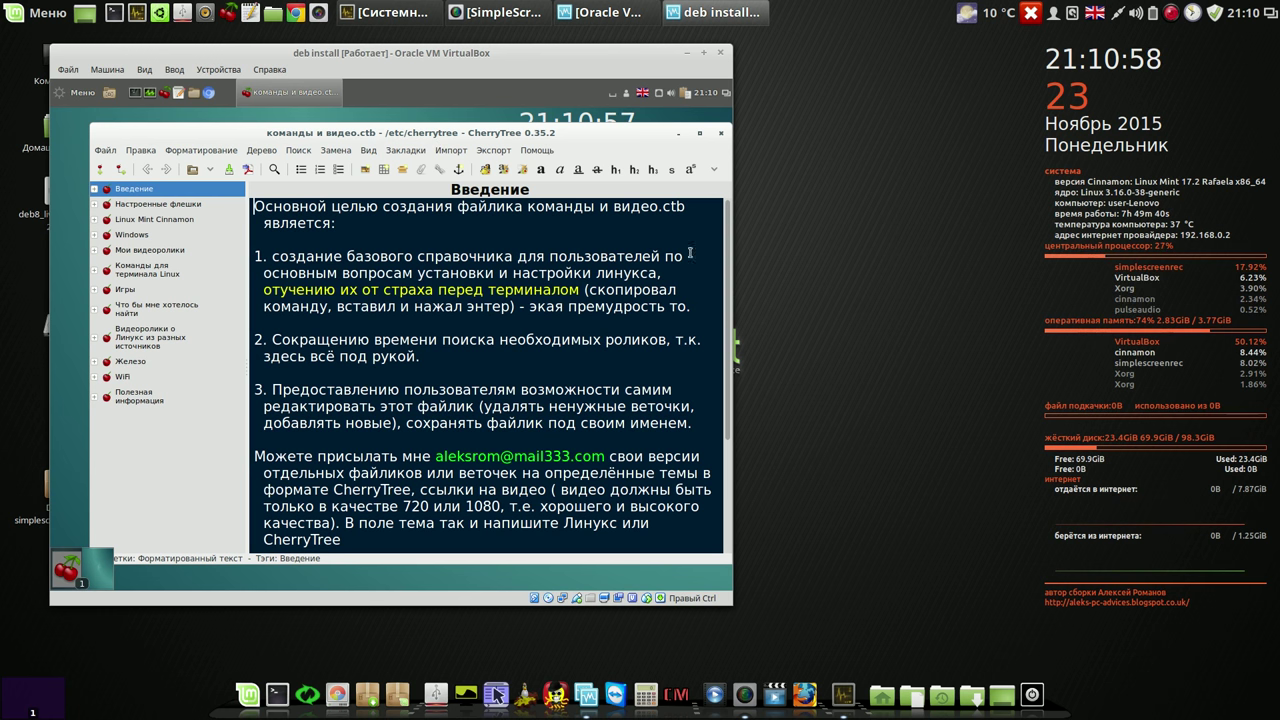
{"action": "scroll", "coordinate": [731, 313], "scroll_direction": "down", "scroll_amount": 2}
{"action": "scroll", "coordinate": [731, 313], "scroll_direction": "down", "scroll_amount": 2}
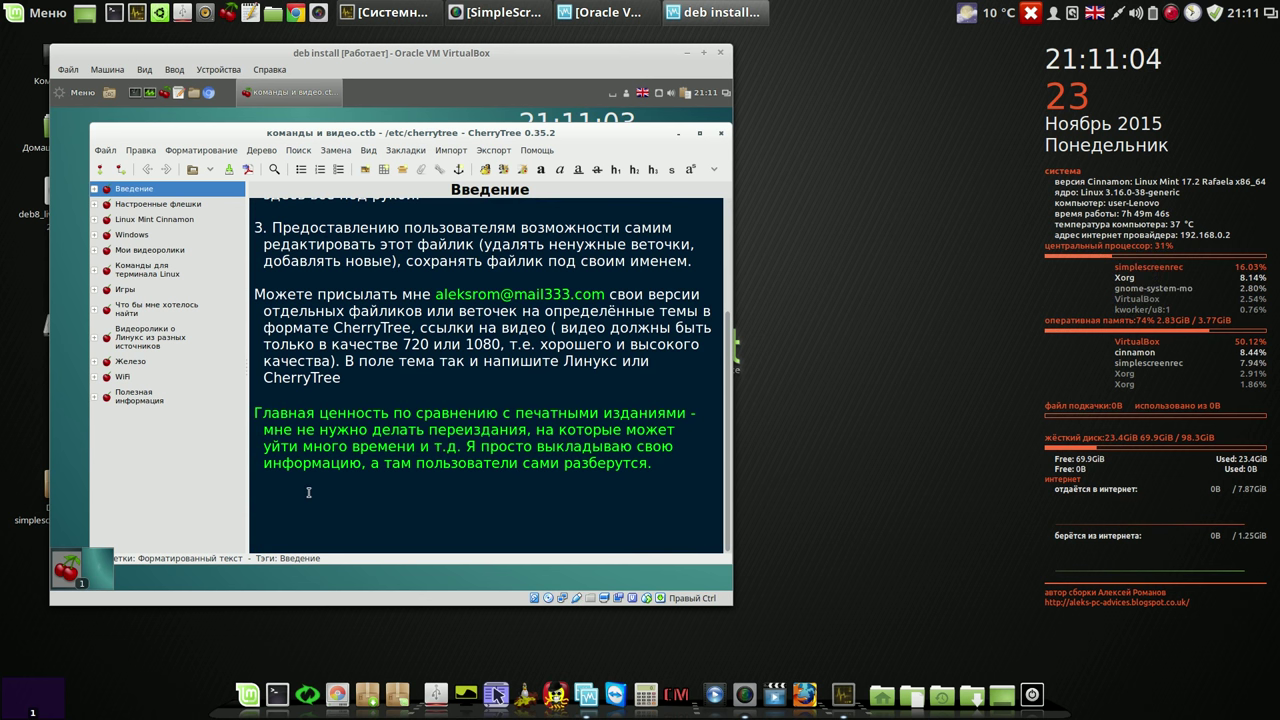
{"action": "type", "text": "sdgsh"}
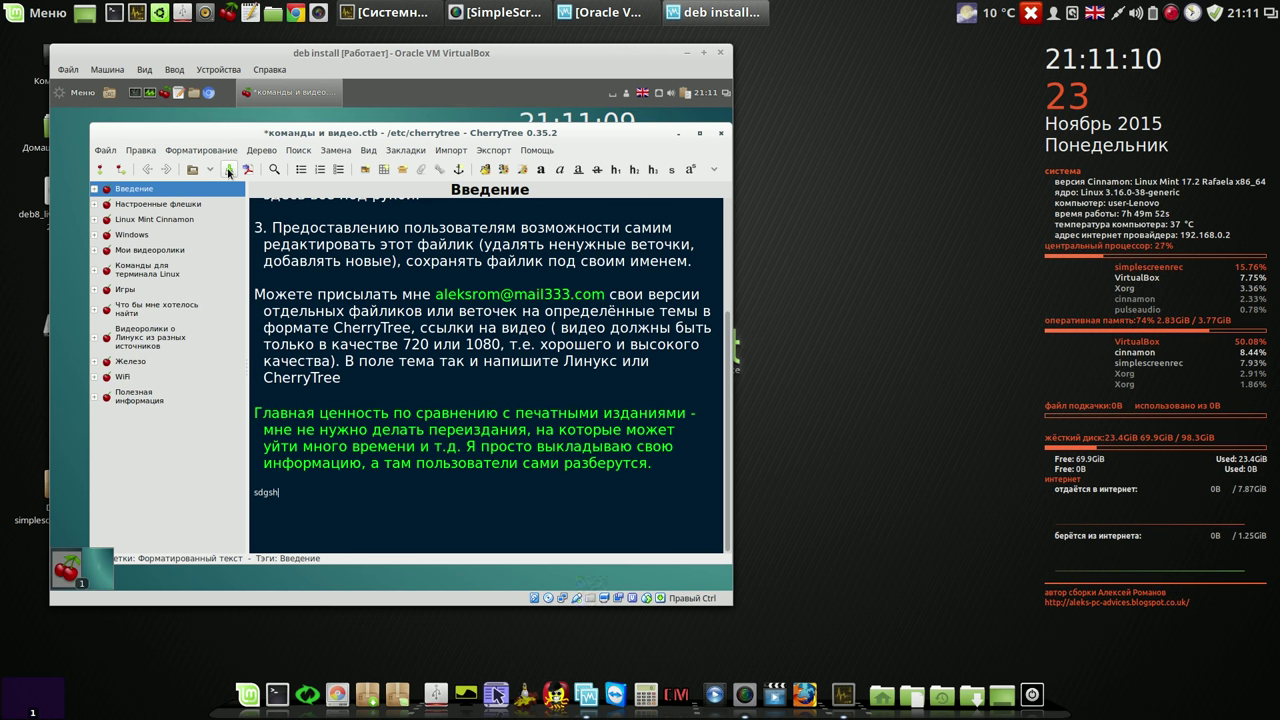
{"action": "left_click", "coordinate": [227, 170]}
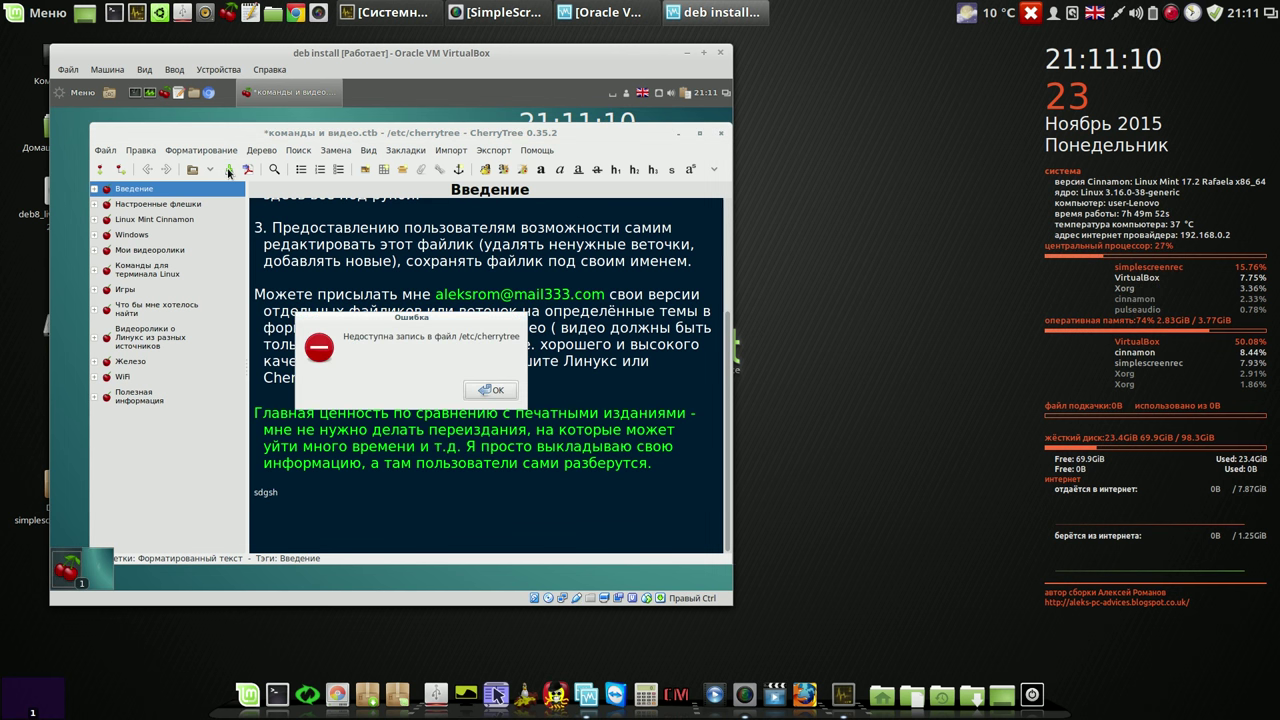
{"action": "left_click", "coordinate": [491, 389]}
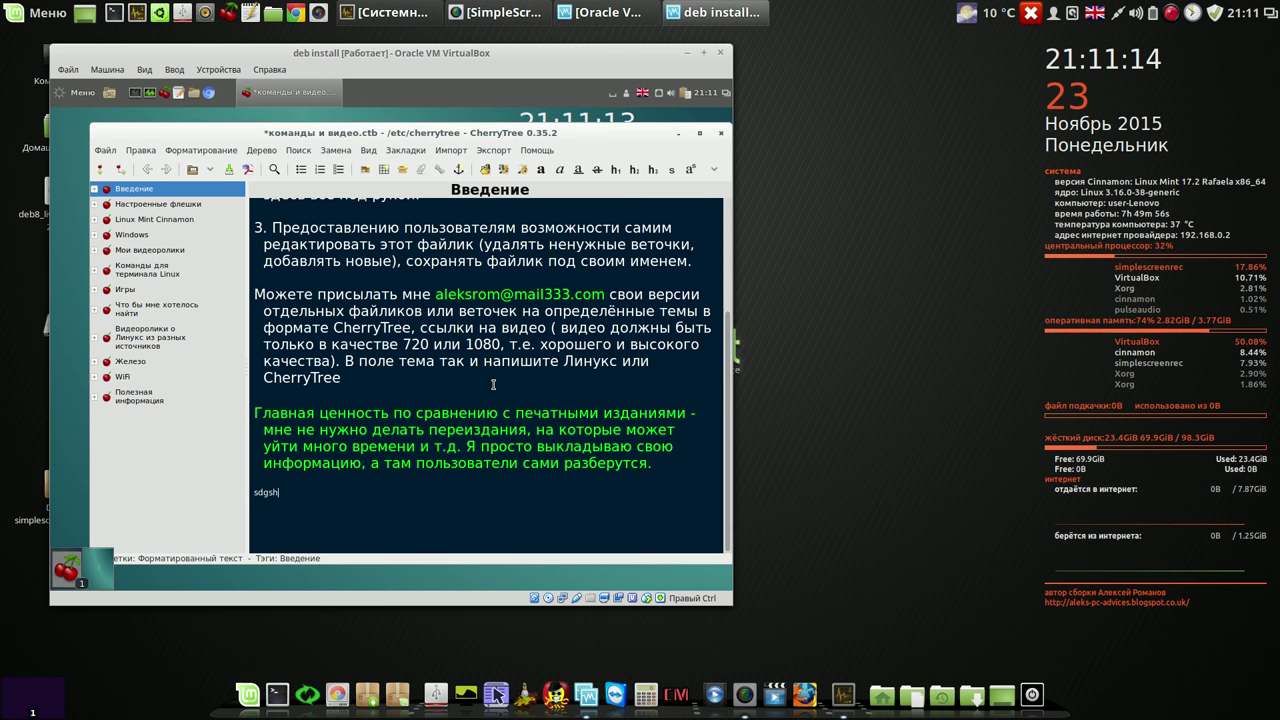
Step: Try Сохранить как with unprotected SQLite storage in Документы, cancel, then close CherryTree
{"action": "left_click", "coordinate": [108, 151]}
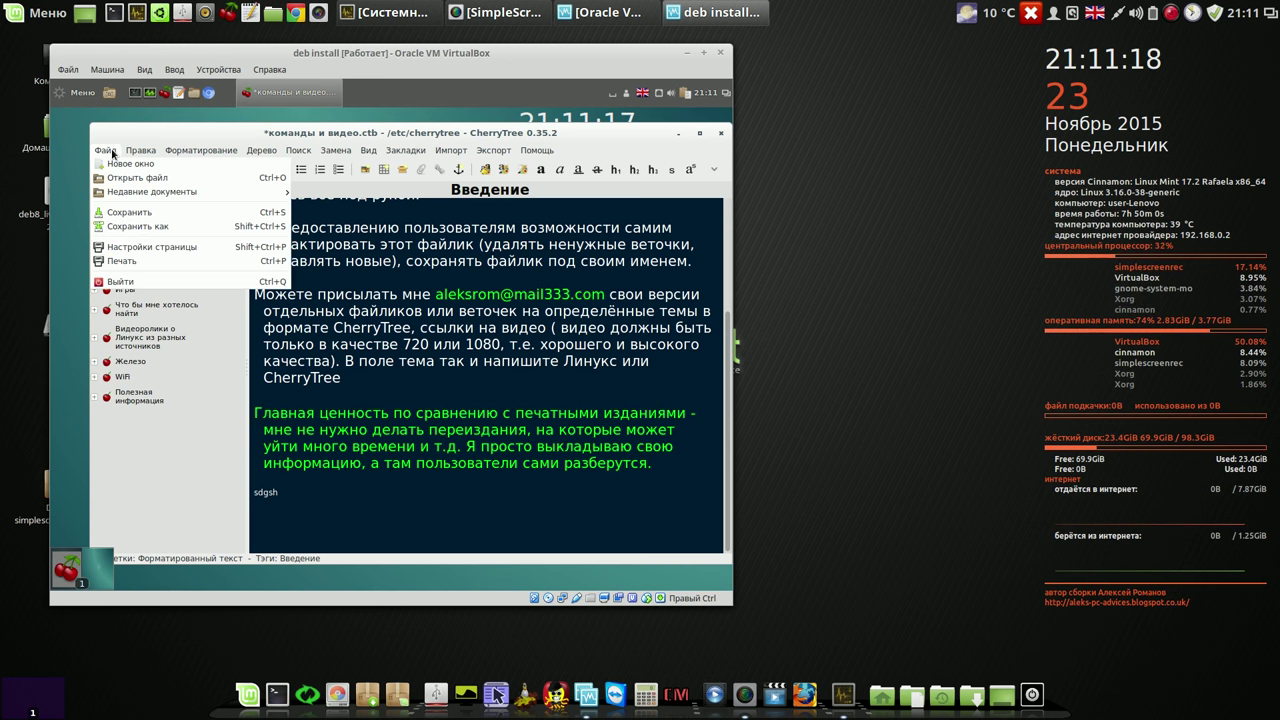
{"action": "mouse_move", "coordinate": [140, 151]}
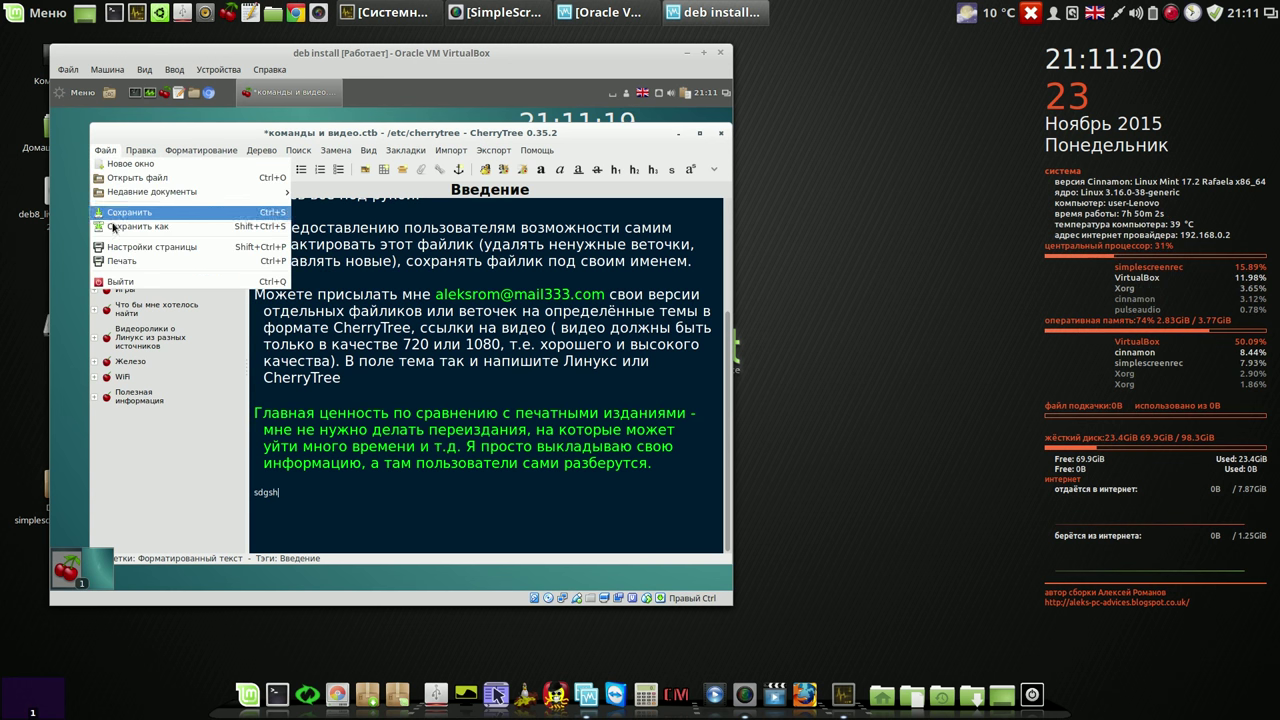
{"action": "left_click", "coordinate": [116, 227]}
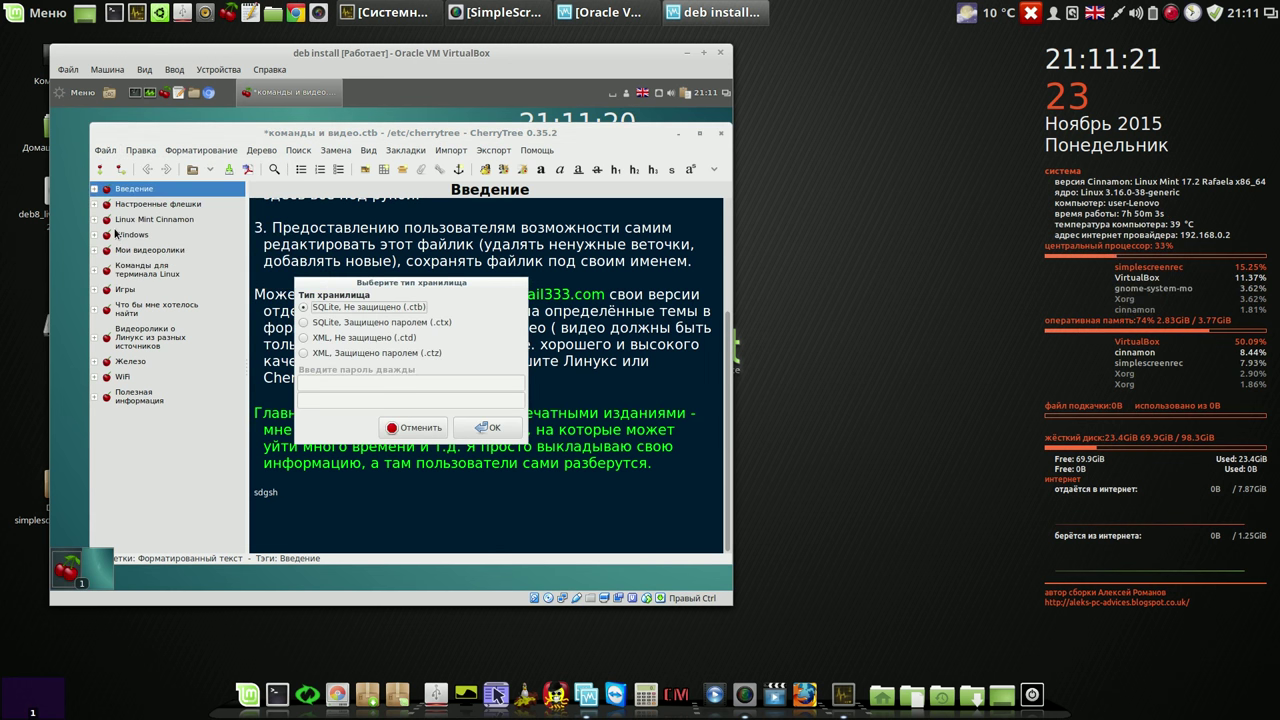
{"action": "left_click", "coordinate": [487, 427]}
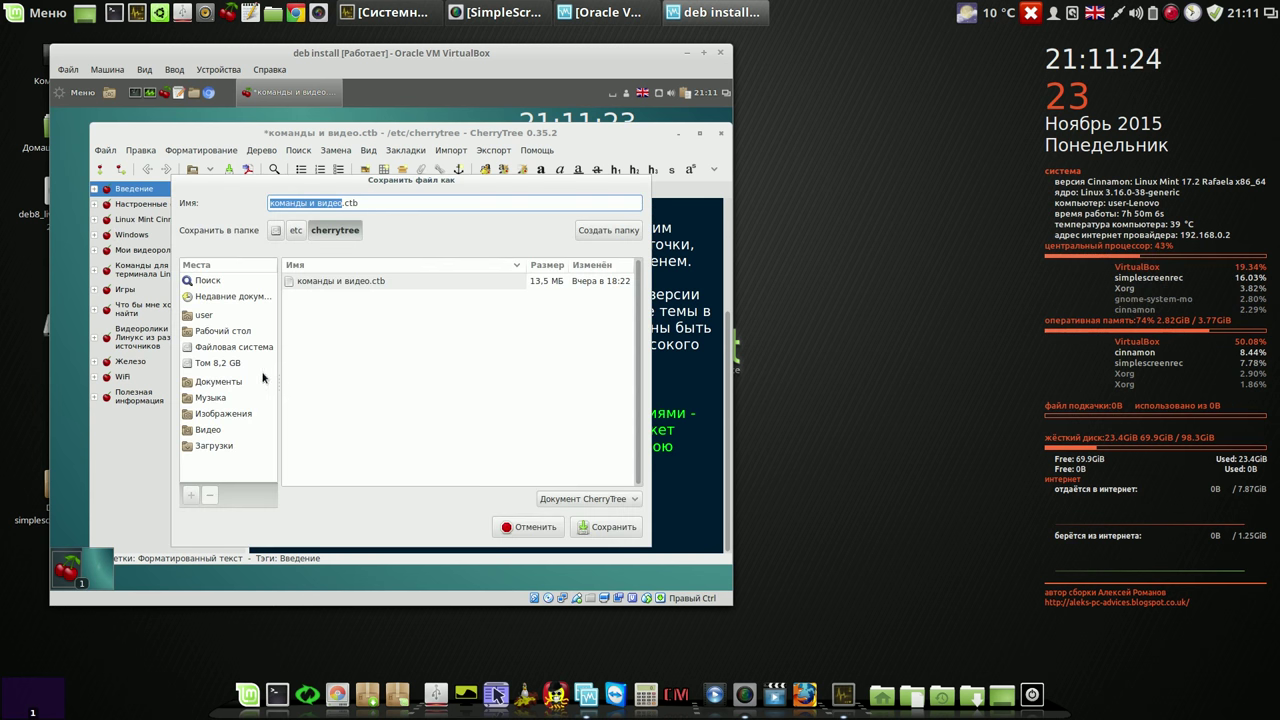
{"action": "left_click", "coordinate": [219, 384]}
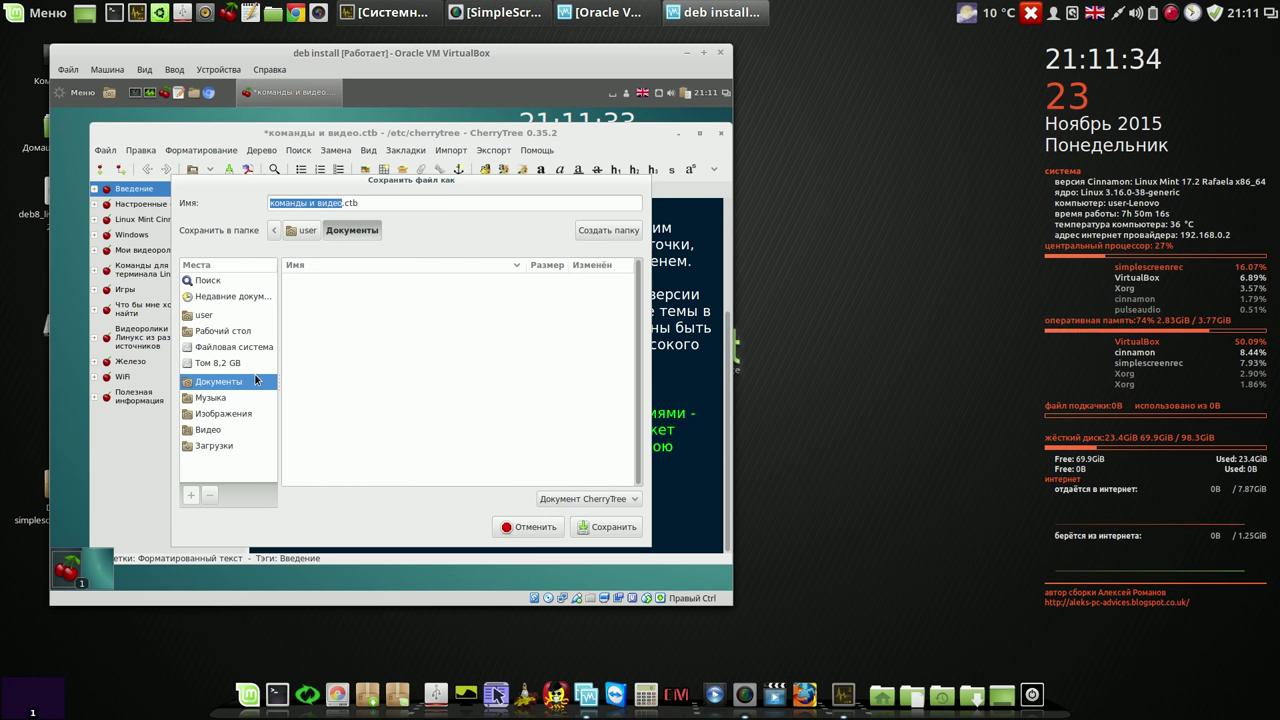
{"action": "left_click", "coordinate": [535, 527]}
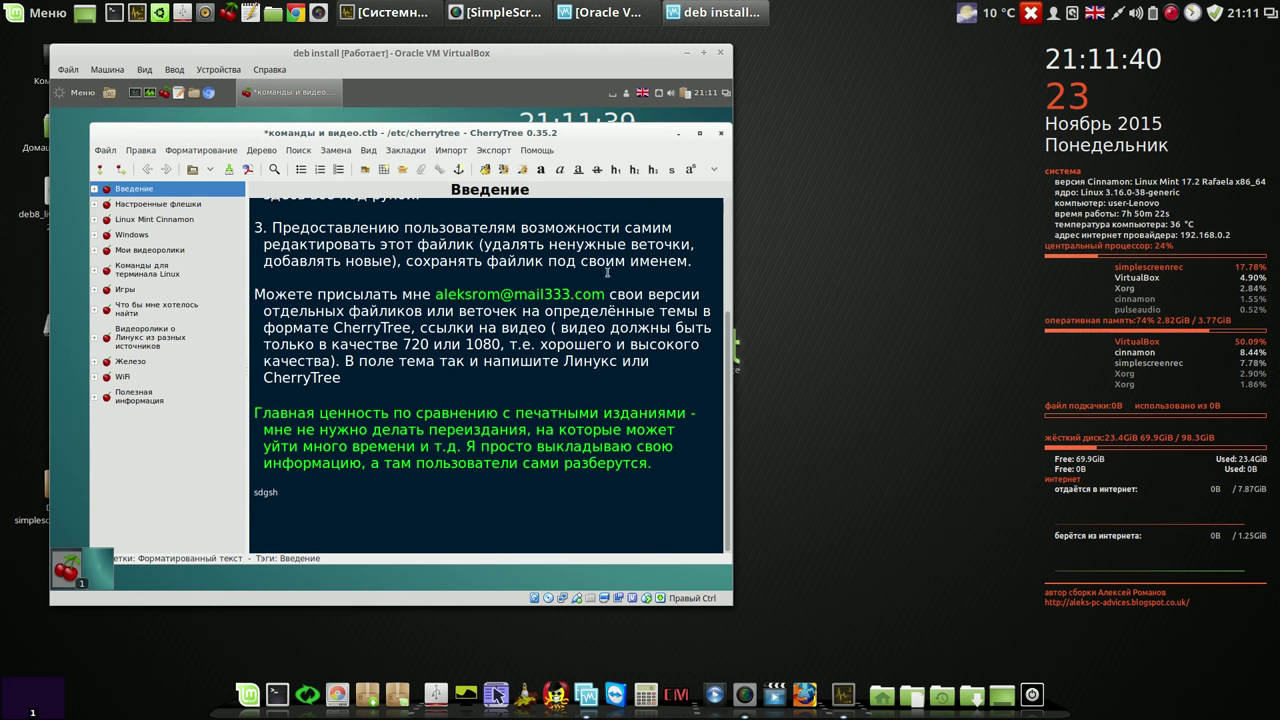
{"action": "left_click", "coordinate": [722, 135]}
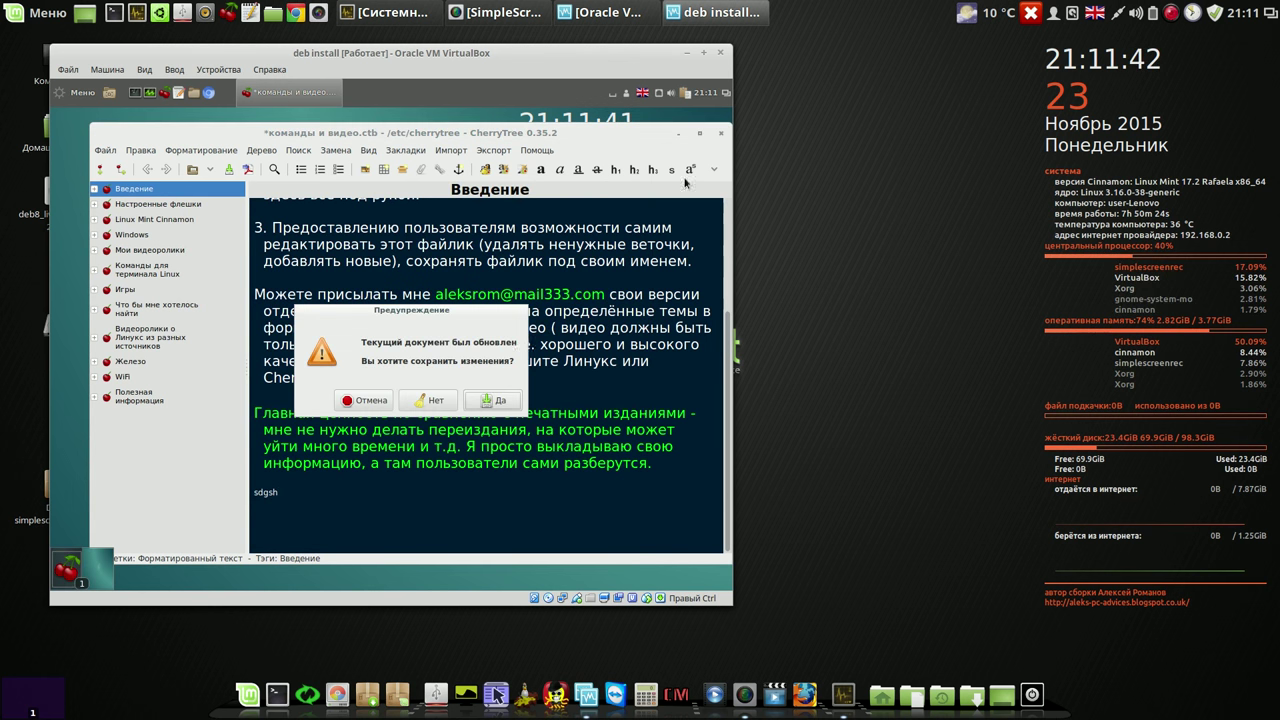
Step: Close CherryTree discarding changes, then log out of the Cinnamon session and confirm
{"action": "left_click", "coordinate": [431, 408]}
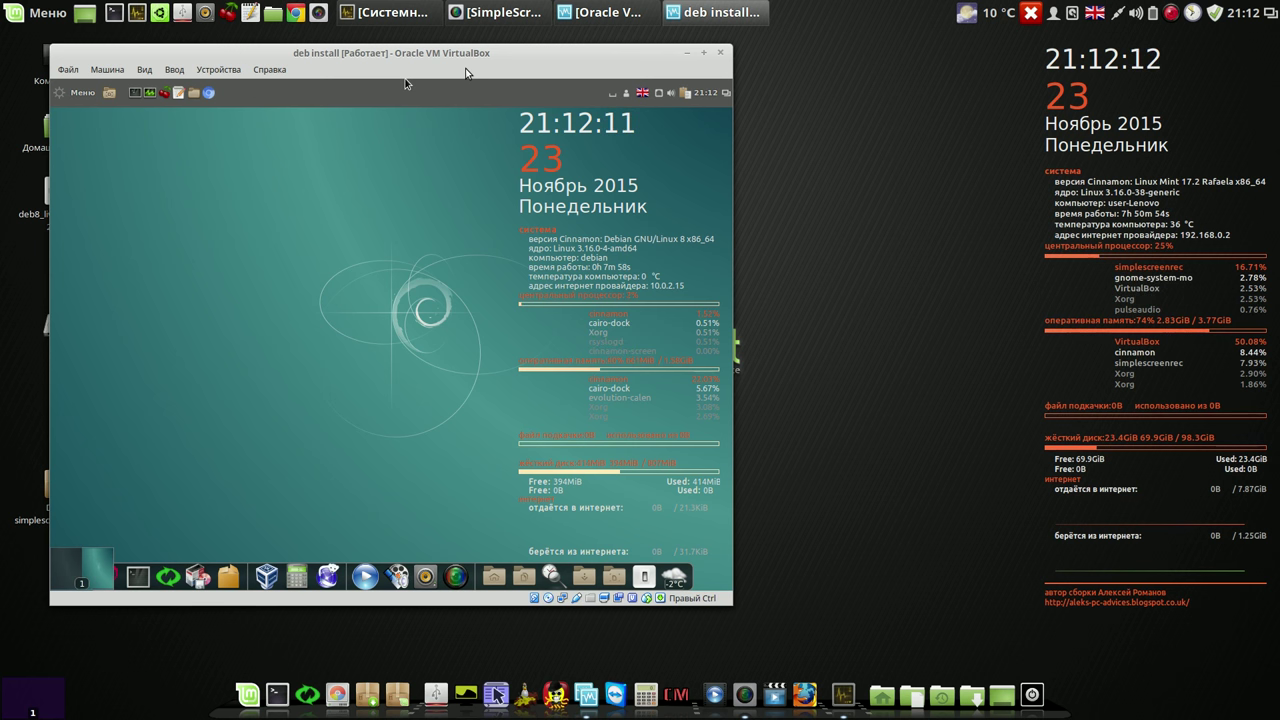
{"action": "left_click", "coordinate": [643, 570]}
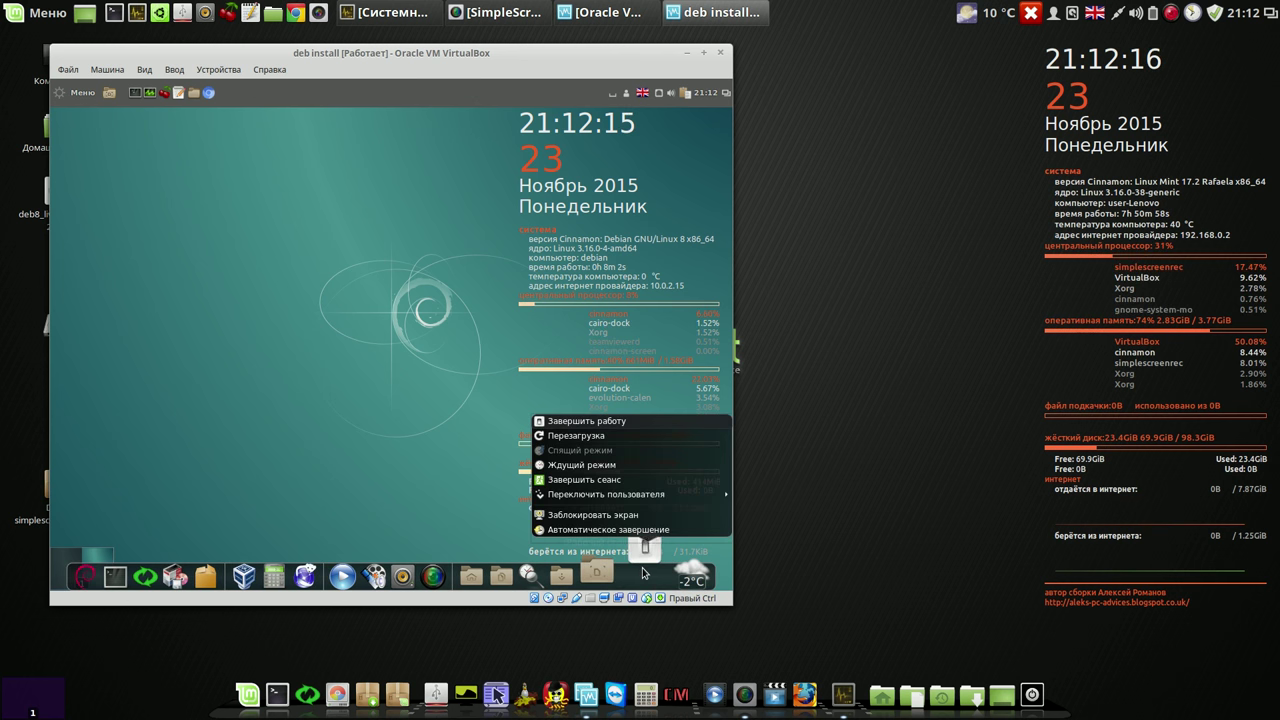
{"action": "left_click", "coordinate": [594, 483]}
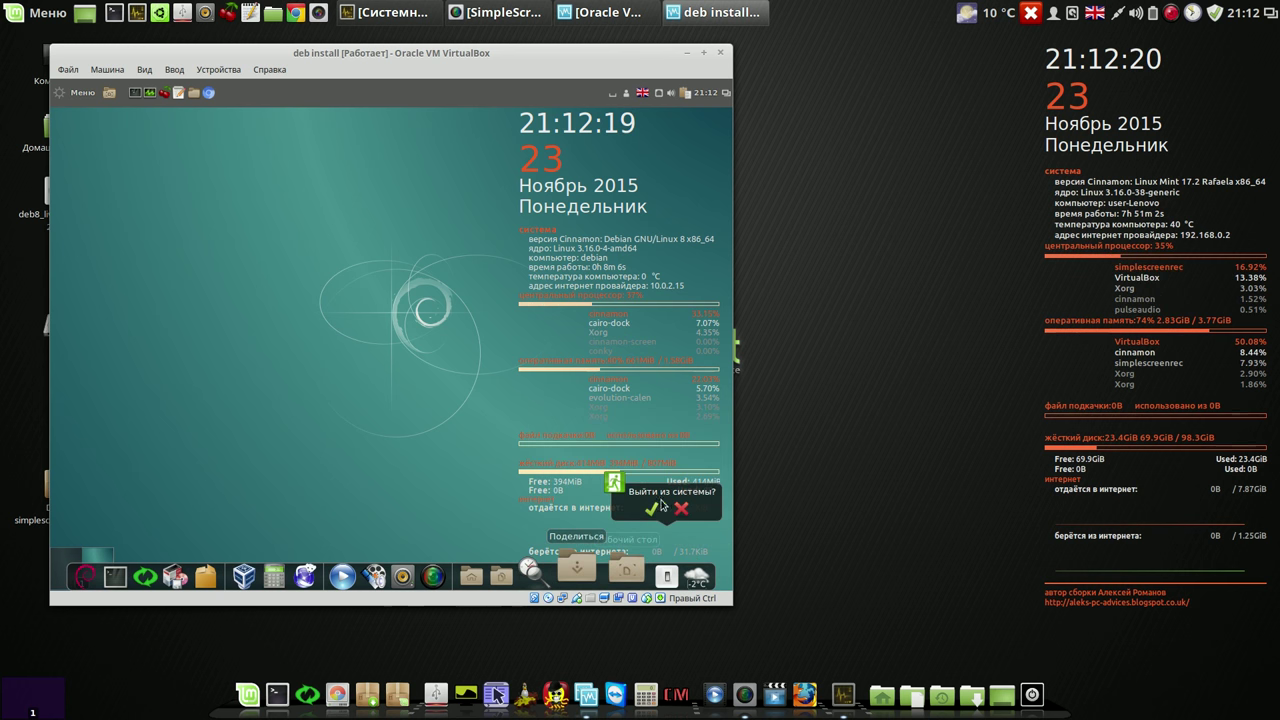
{"action": "left_click", "coordinate": [652, 510]}
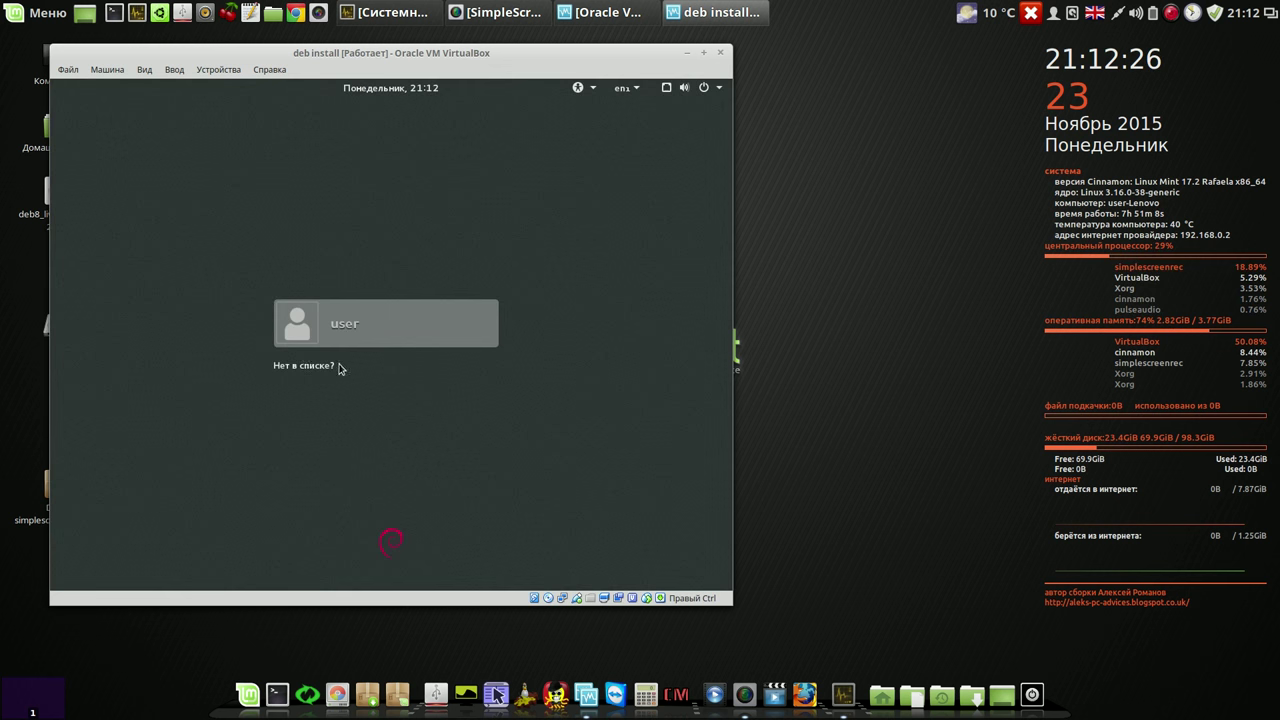
Step: Sign in to the user account with the GNOME on Wayland session and password
{"action": "left_click", "coordinate": [354, 322]}
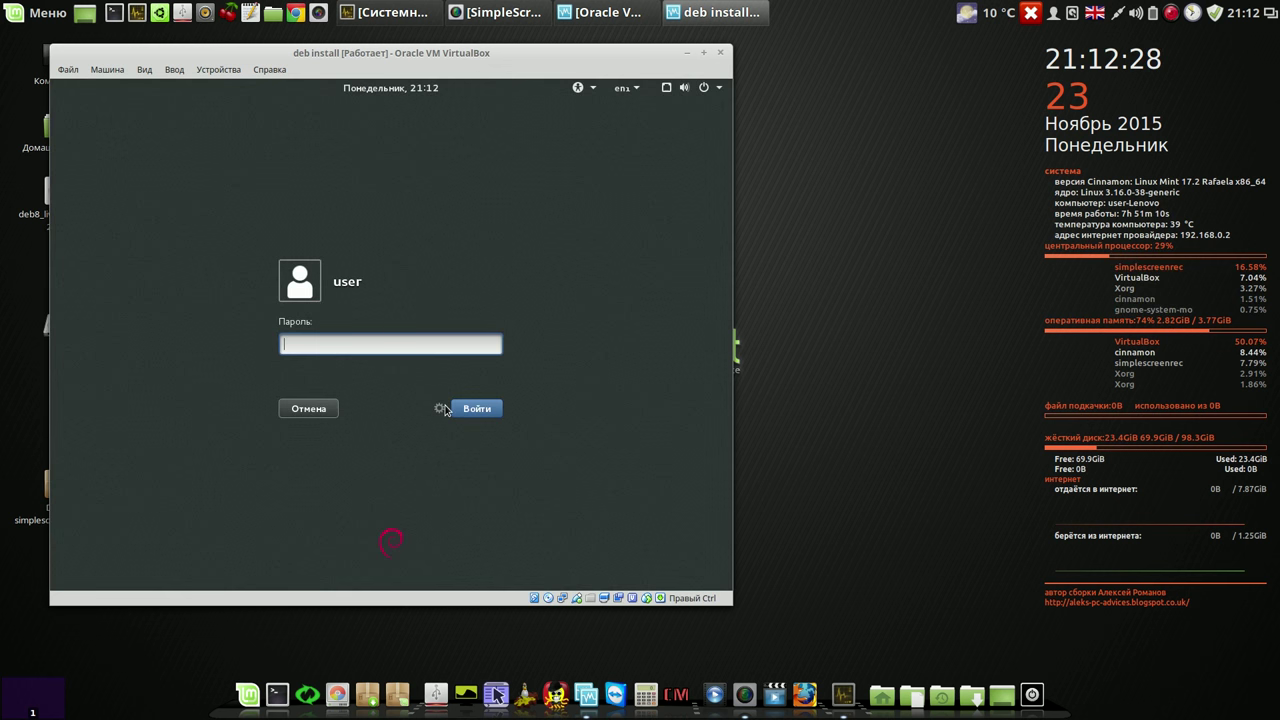
{"action": "left_click", "coordinate": [439, 409]}
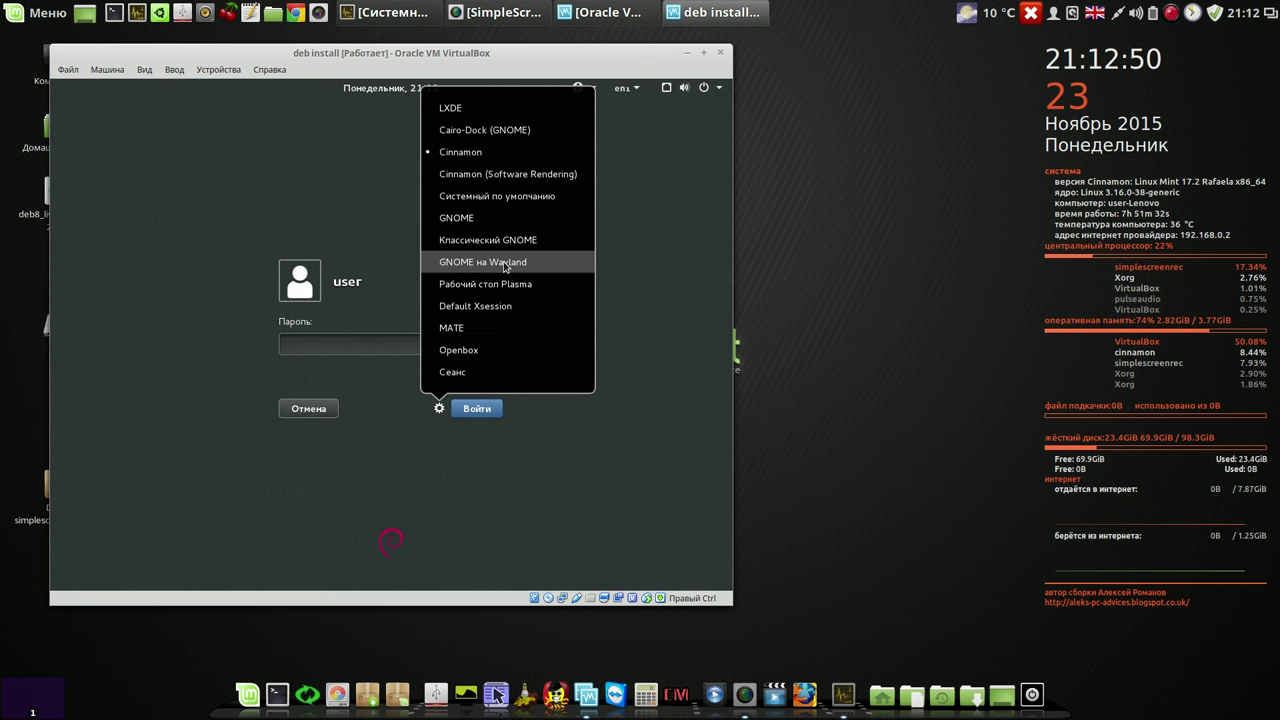
{"action": "left_click", "coordinate": [505, 264]}
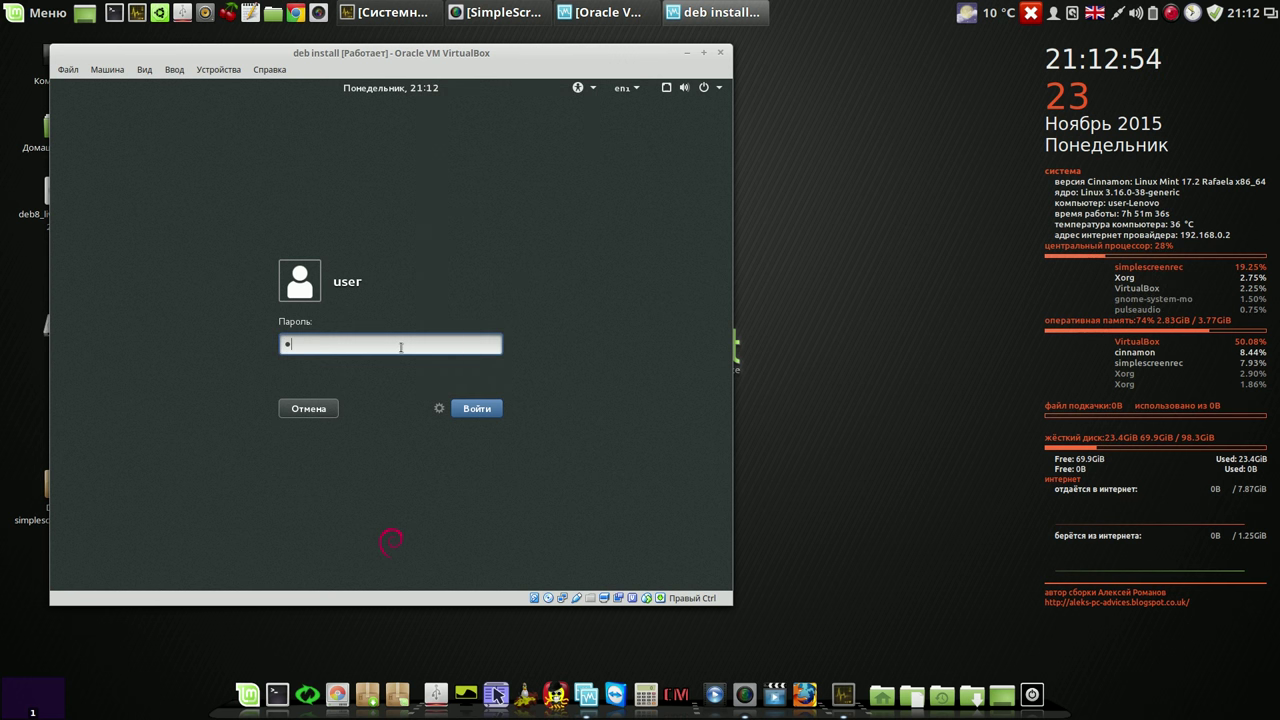
{"action": "type", "text": "•••"}
{"action": "left_click", "coordinate": [476, 409]}
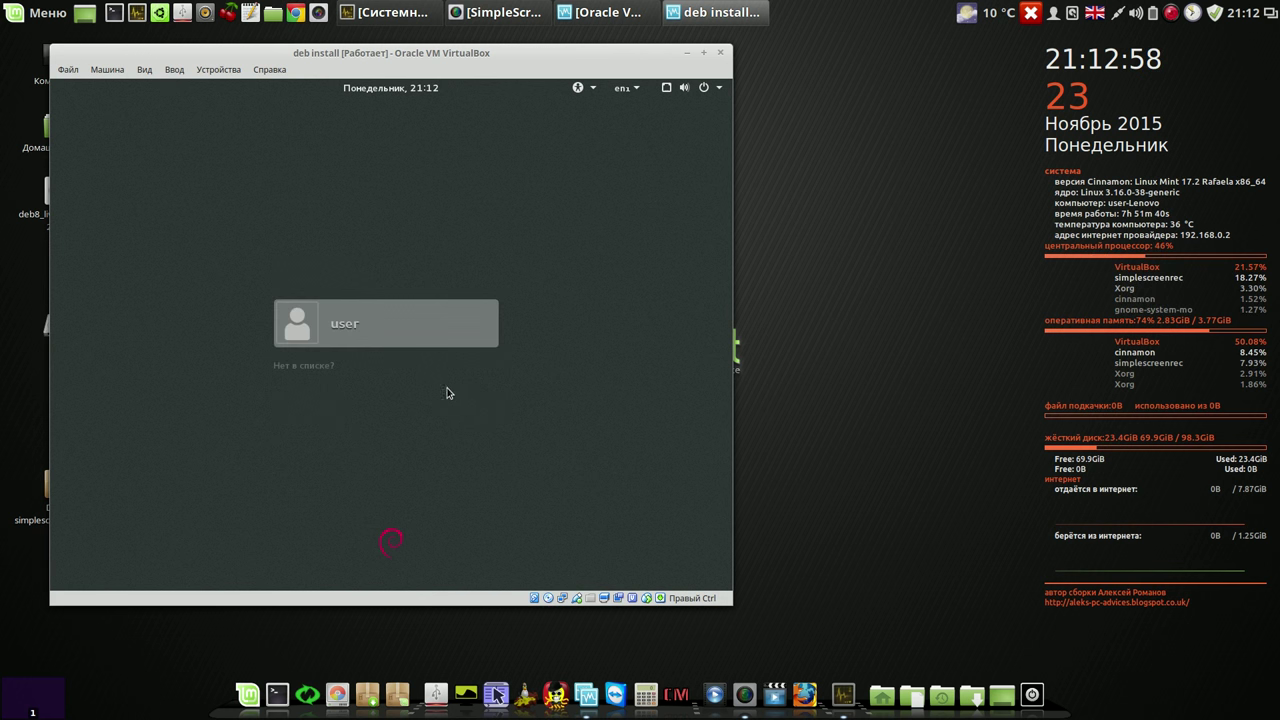
Step: Reselect the user, check the session list, then request closing the virtual machine
{"action": "left_click", "coordinate": [408, 341]}
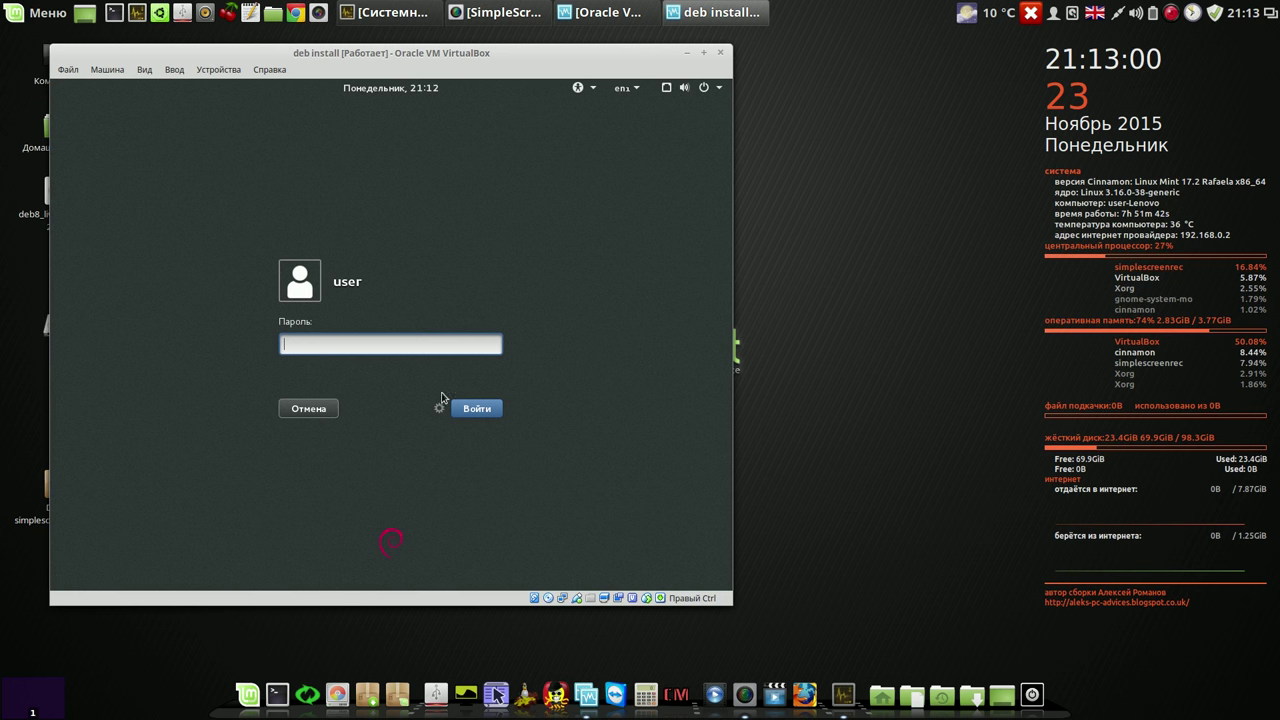
{"action": "left_click", "coordinate": [440, 409]}
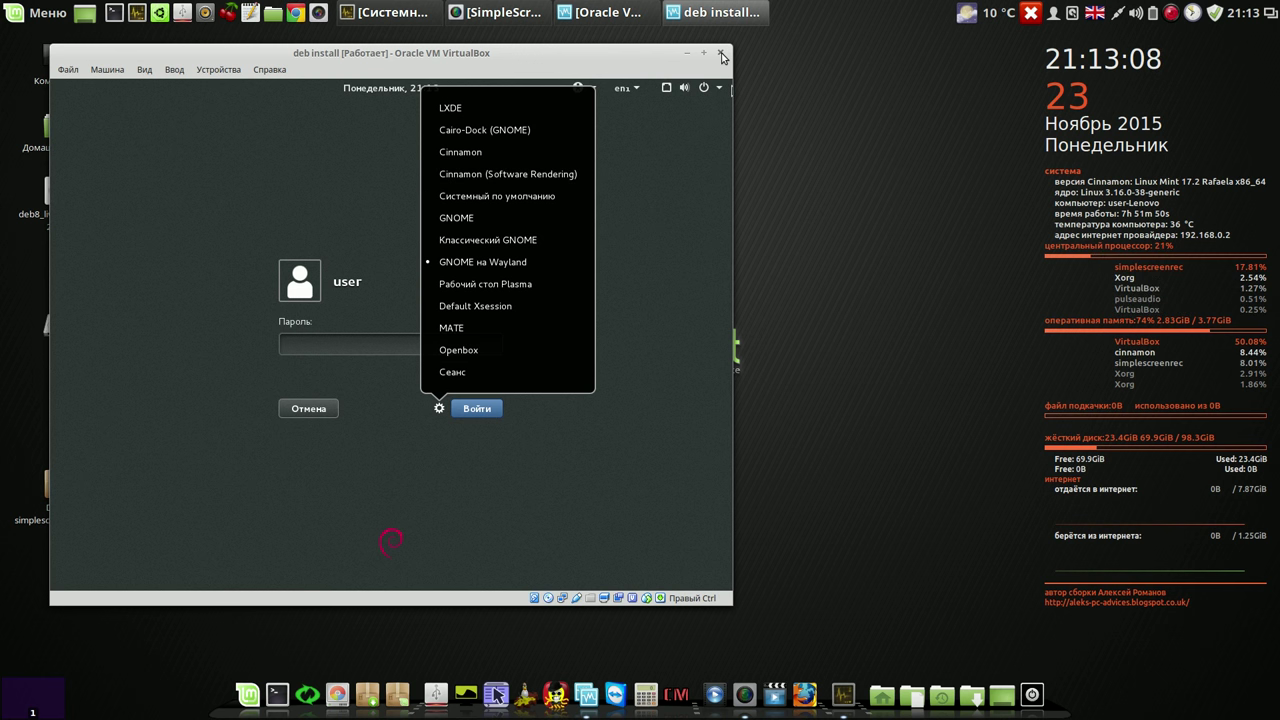
{"action": "left_click", "coordinate": [721, 56]}
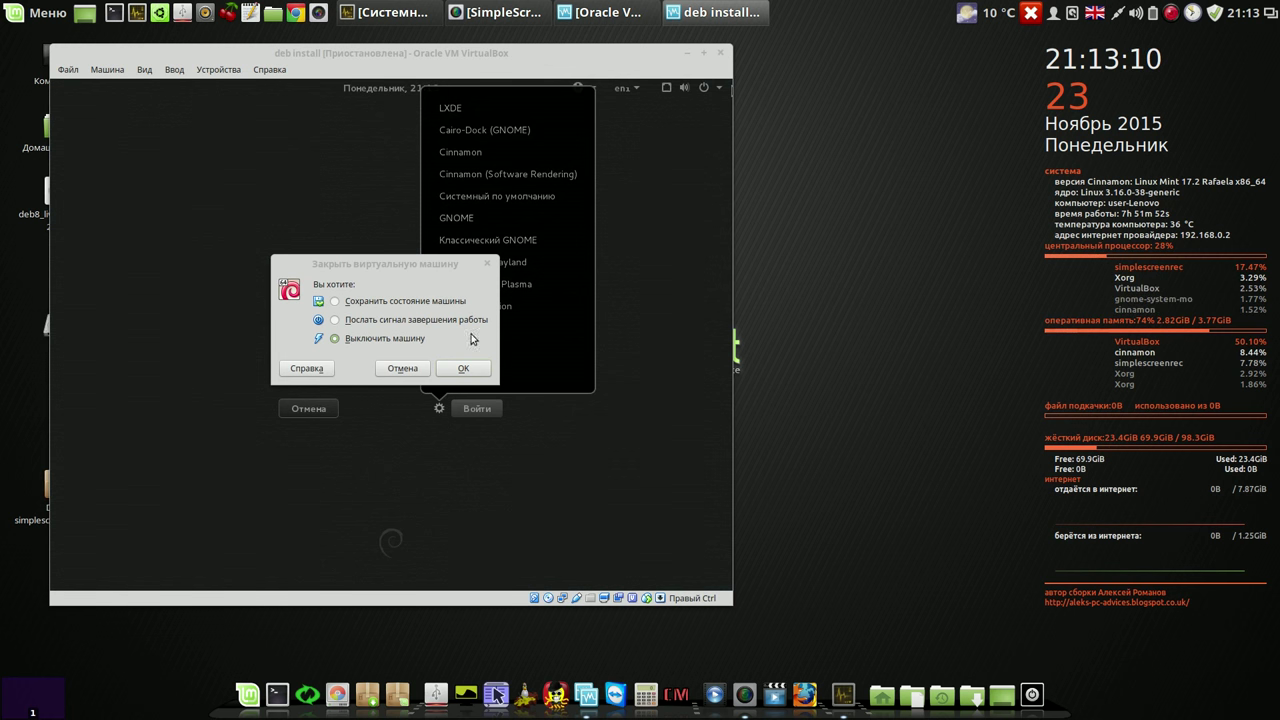
Step: Power off the deb install machine and close the VirtualBox Manager
{"action": "left_click", "coordinate": [465, 369]}
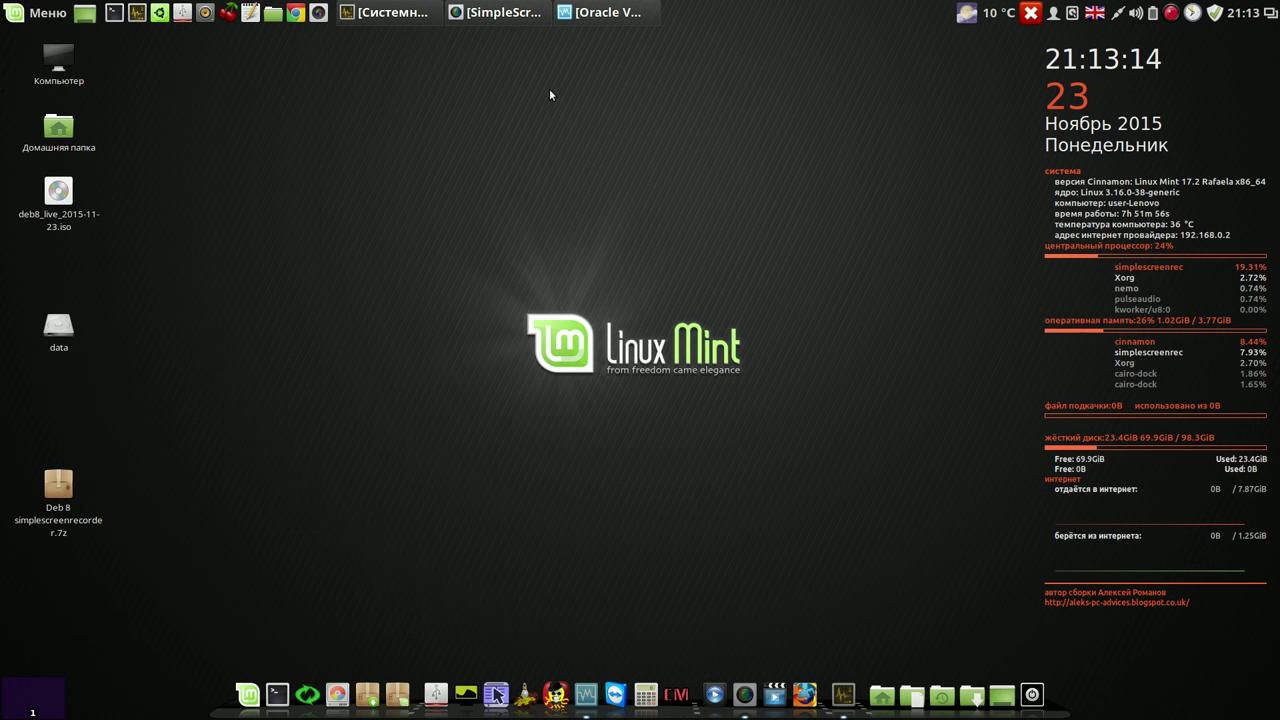
{"action": "left_click", "coordinate": [602, 15]}
{"action": "left_click_drag", "start_coordinate": [752, 79], "coordinate": [400, 101]}
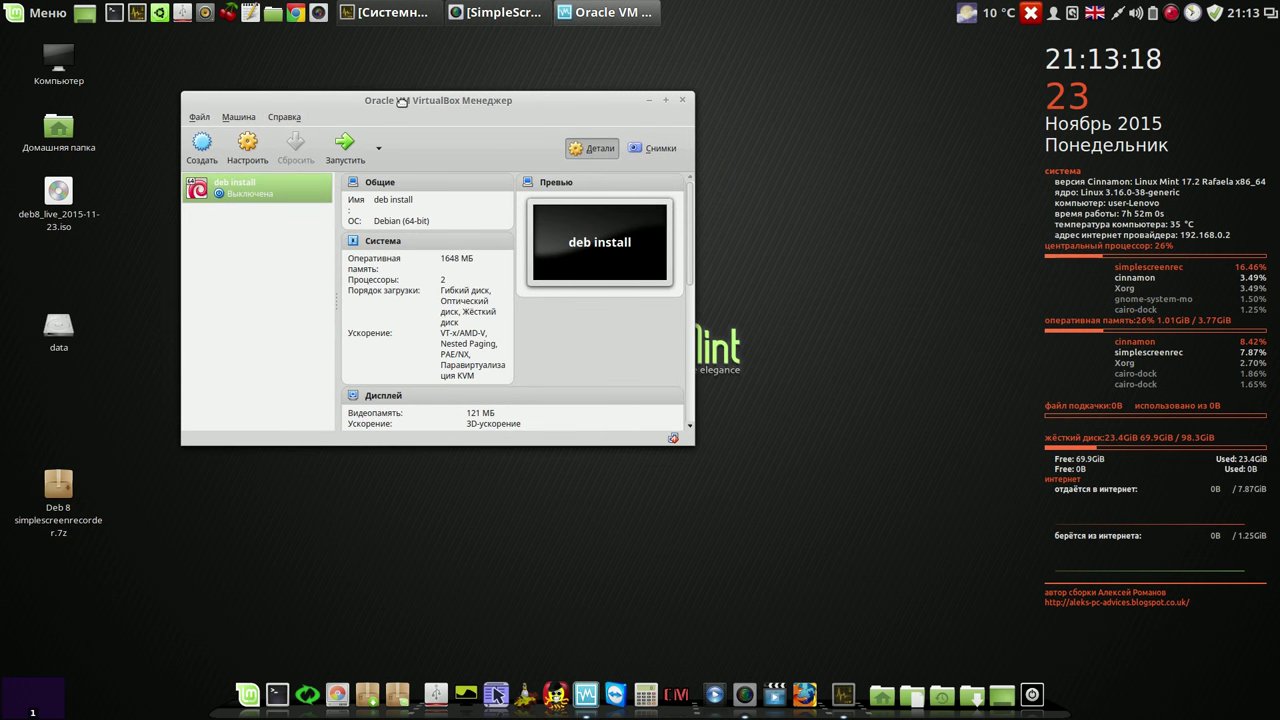
{"action": "left_click", "coordinate": [682, 101]}
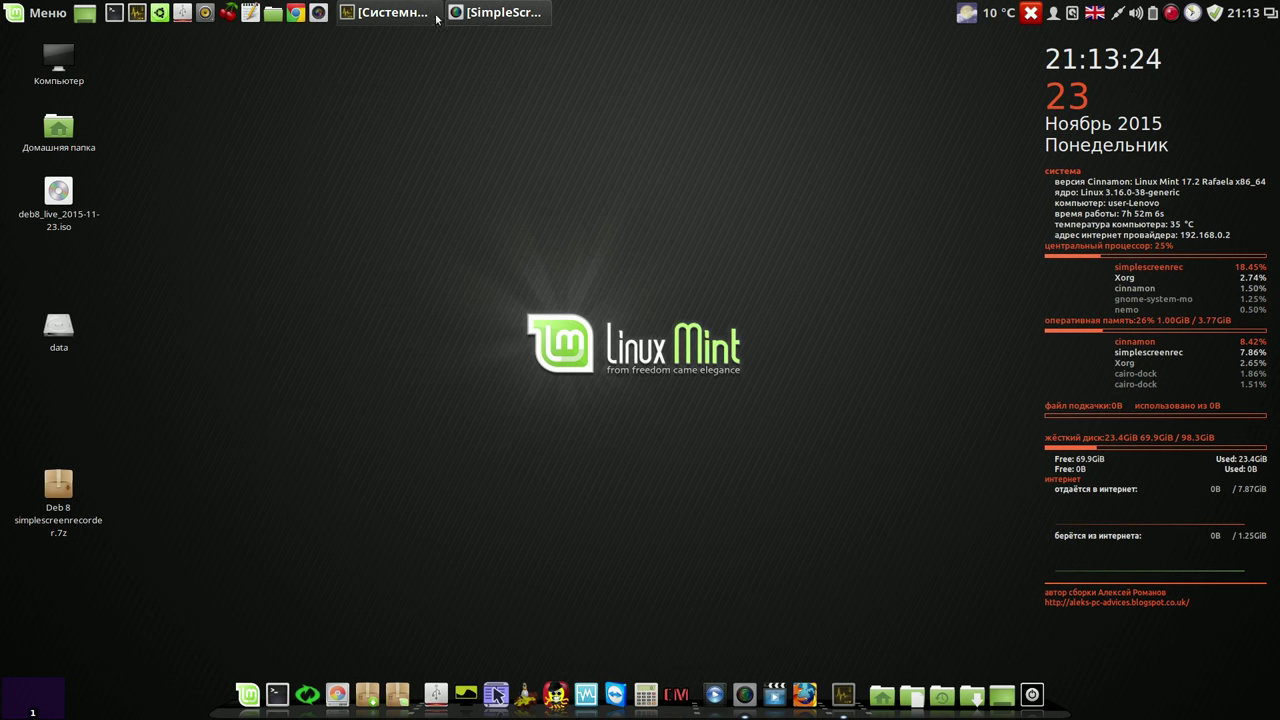
Step: Close the System Monitor and launch Google Chrome
{"action": "left_click", "coordinate": [383, 13]}
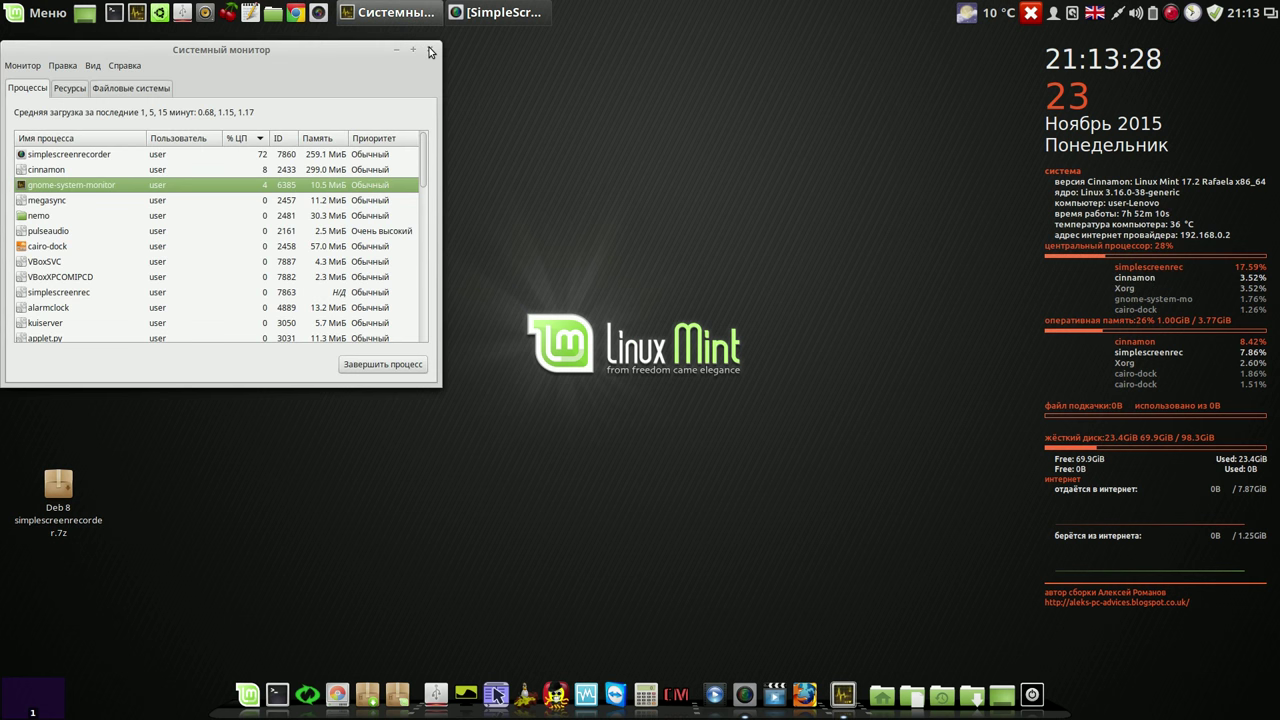
{"action": "left_click", "coordinate": [431, 51]}
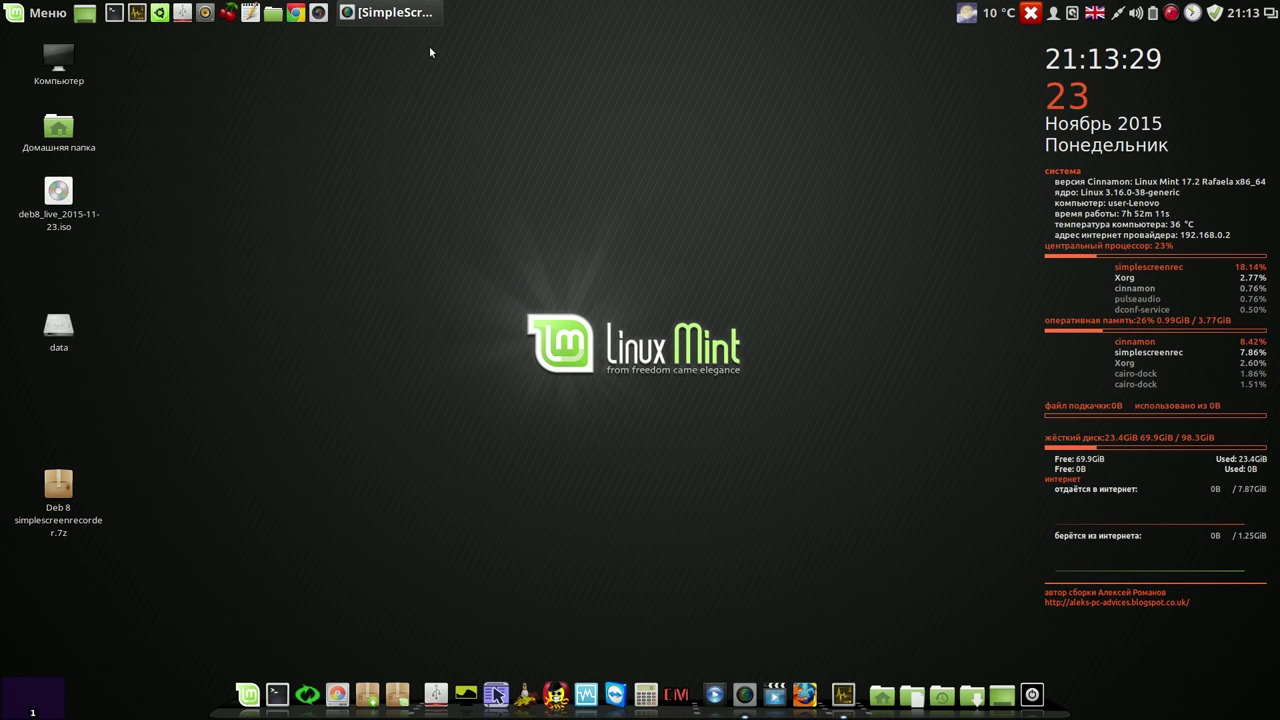
{"action": "left_click", "coordinate": [300, 13]}
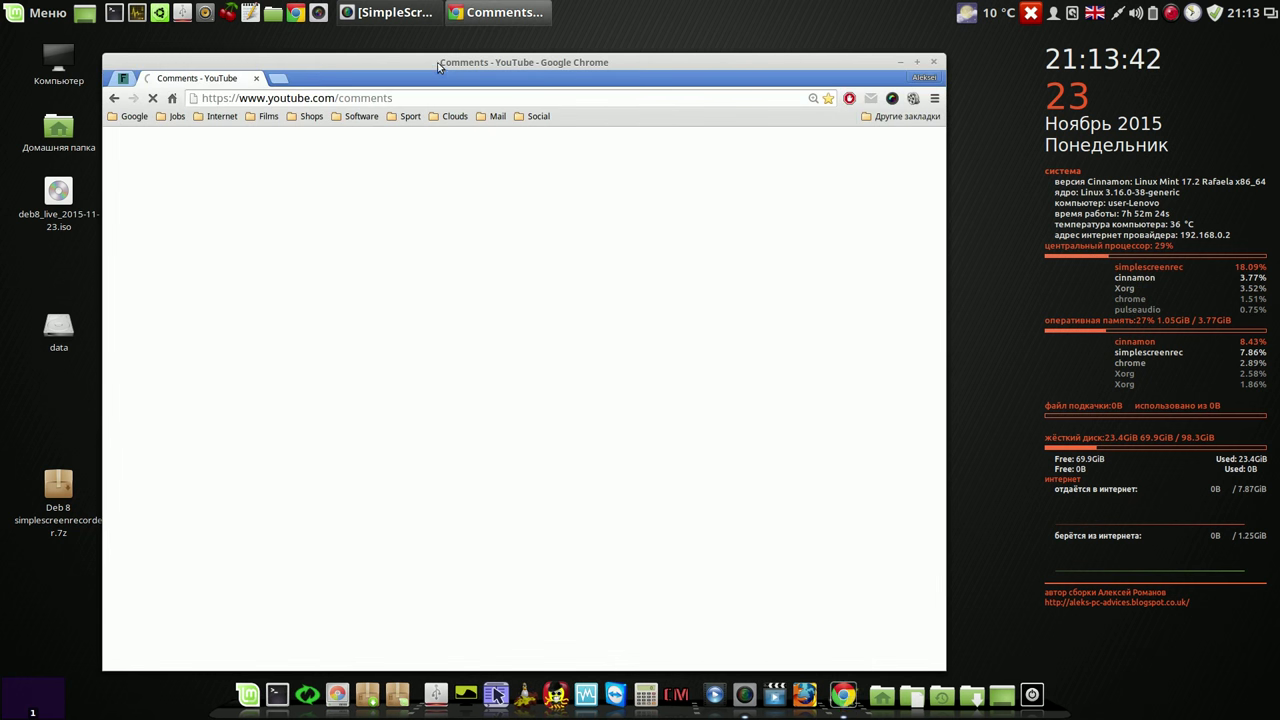
Step: Expand the first comment's full text and select phrases in it, including качества
{"action": "left_click_drag", "start_coordinate": [331, 60], "coordinate": [323, 45]}
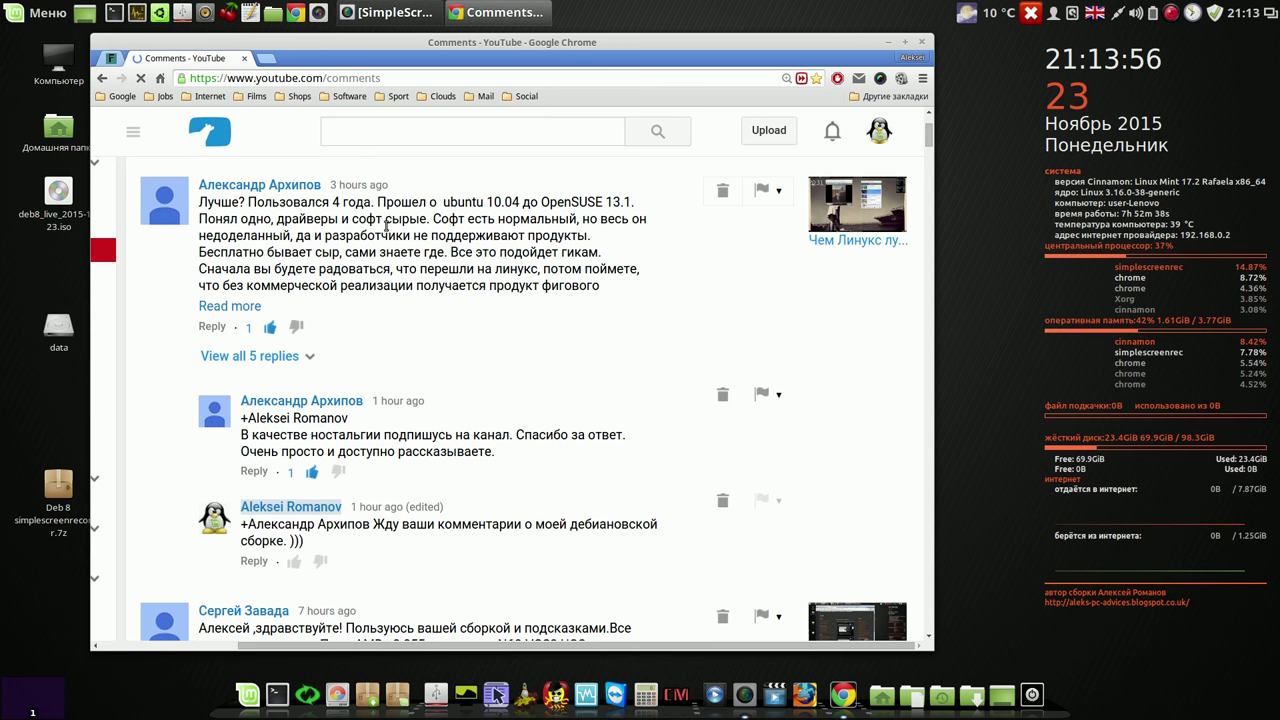
{"action": "left_click", "coordinate": [255, 308]}
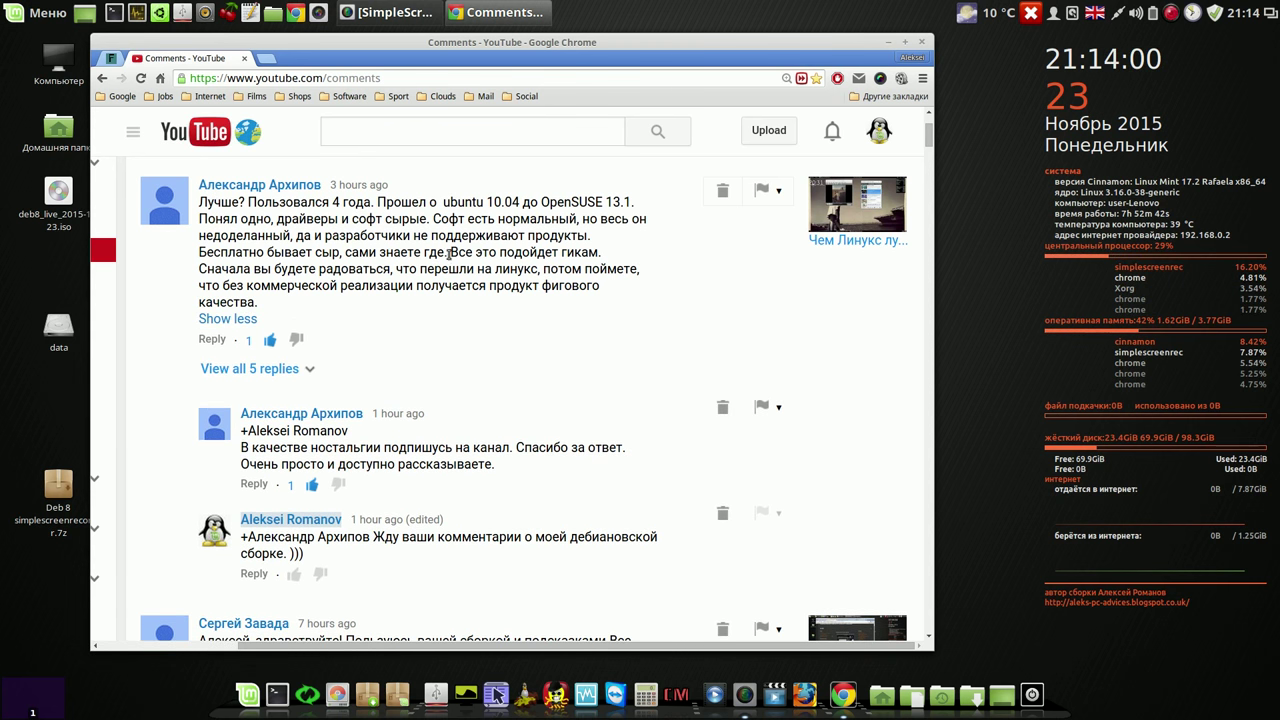
{"action": "left_click_drag", "start_coordinate": [408, 273], "coordinate": [512, 272]}
{"action": "left_click", "coordinate": [441, 288]}
{"action": "left_click_drag", "start_coordinate": [431, 288], "coordinate": [513, 288]}
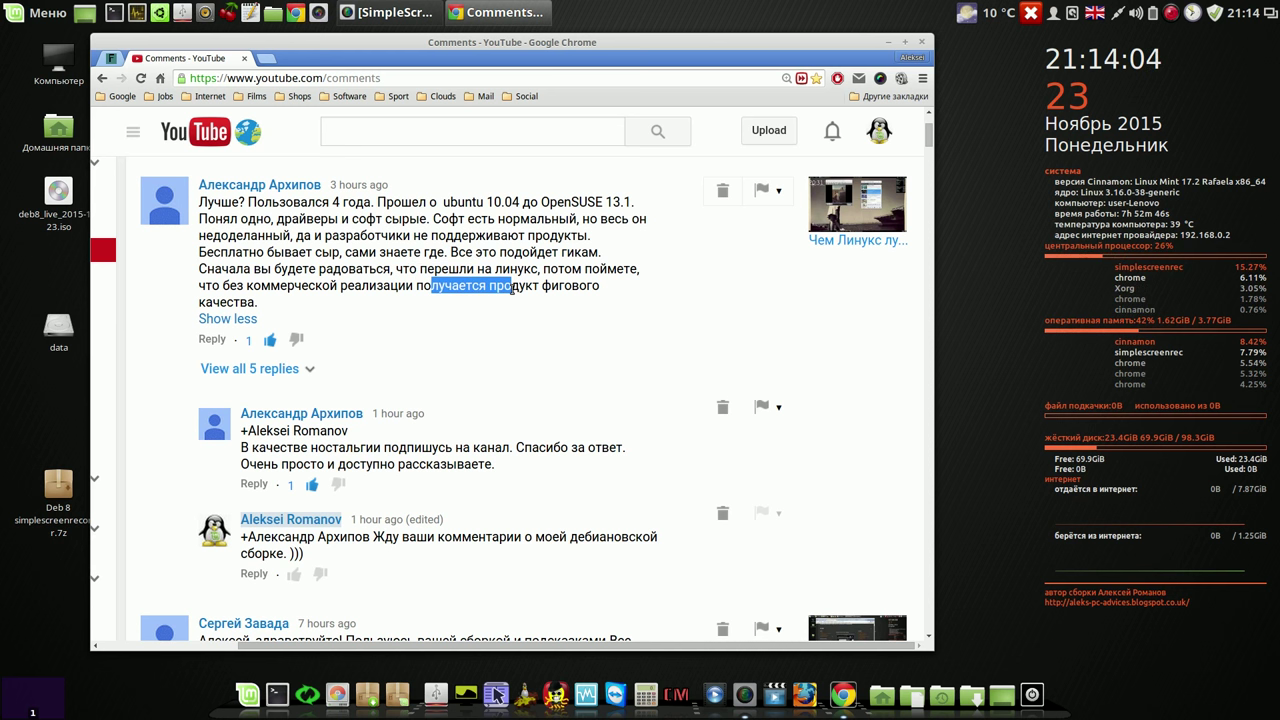
{"action": "left_click_drag", "start_coordinate": [205, 301], "coordinate": [248, 302]}
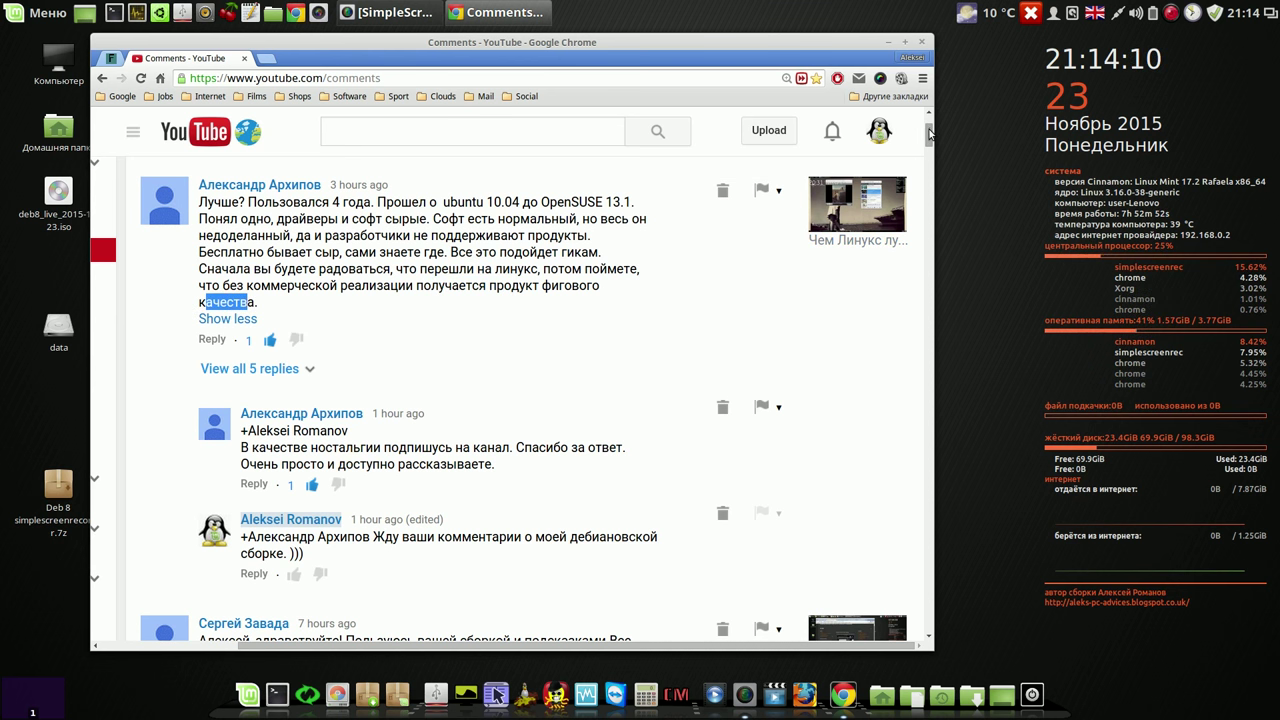
Step: Show all 5 replies and select the reply passage from Моё about comfortable programs
{"action": "left_click_drag", "start_coordinate": [929, 133], "coordinate": [929, 143]}
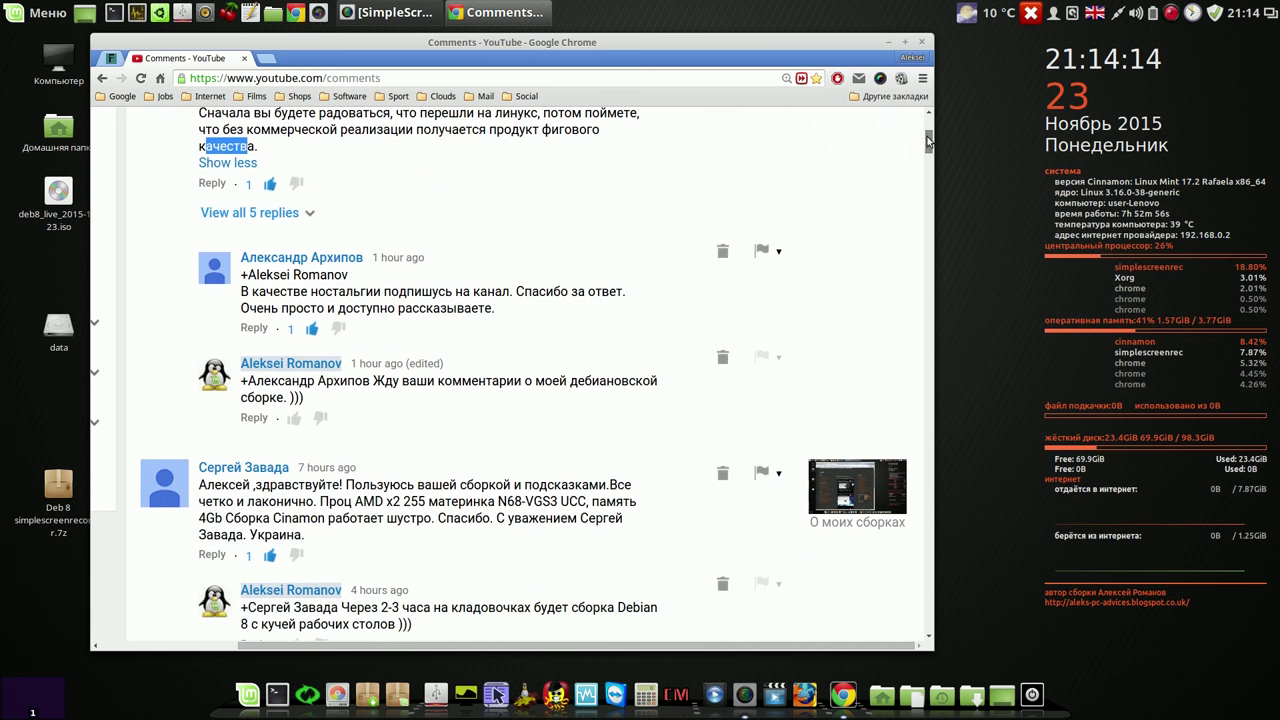
{"action": "left_click", "coordinate": [276, 214]}
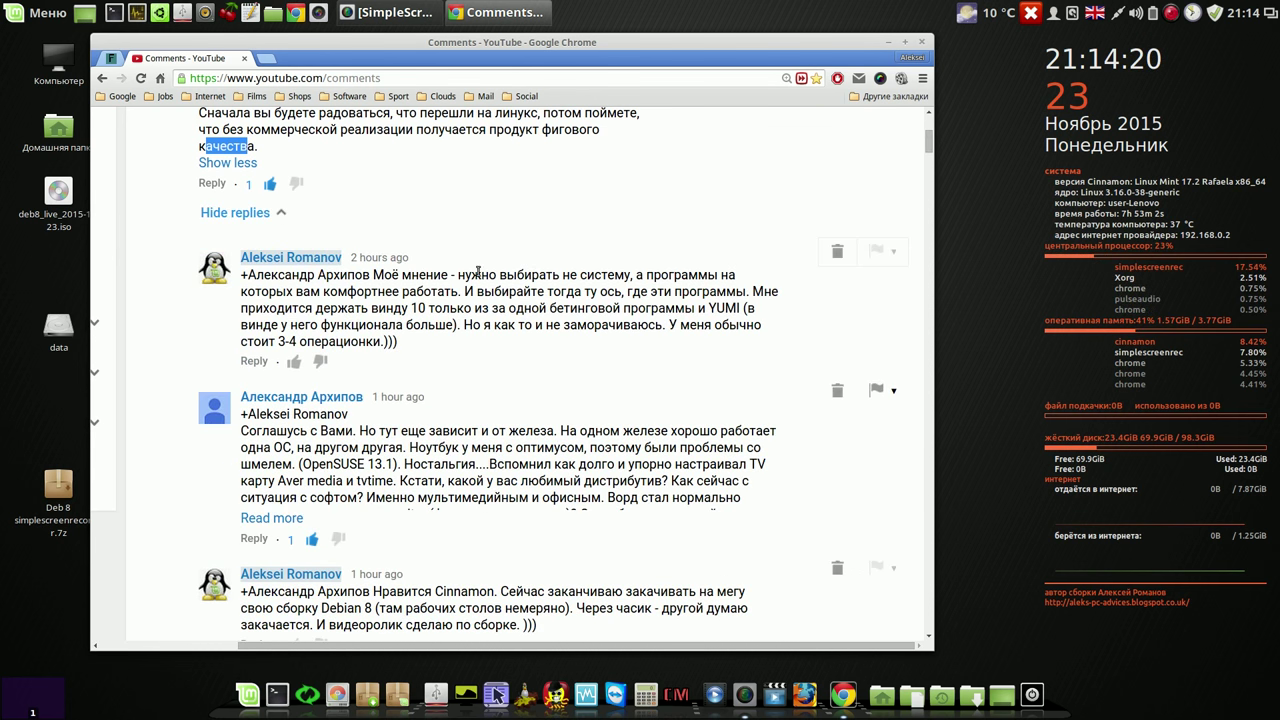
{"action": "left_click", "coordinate": [374, 273]}
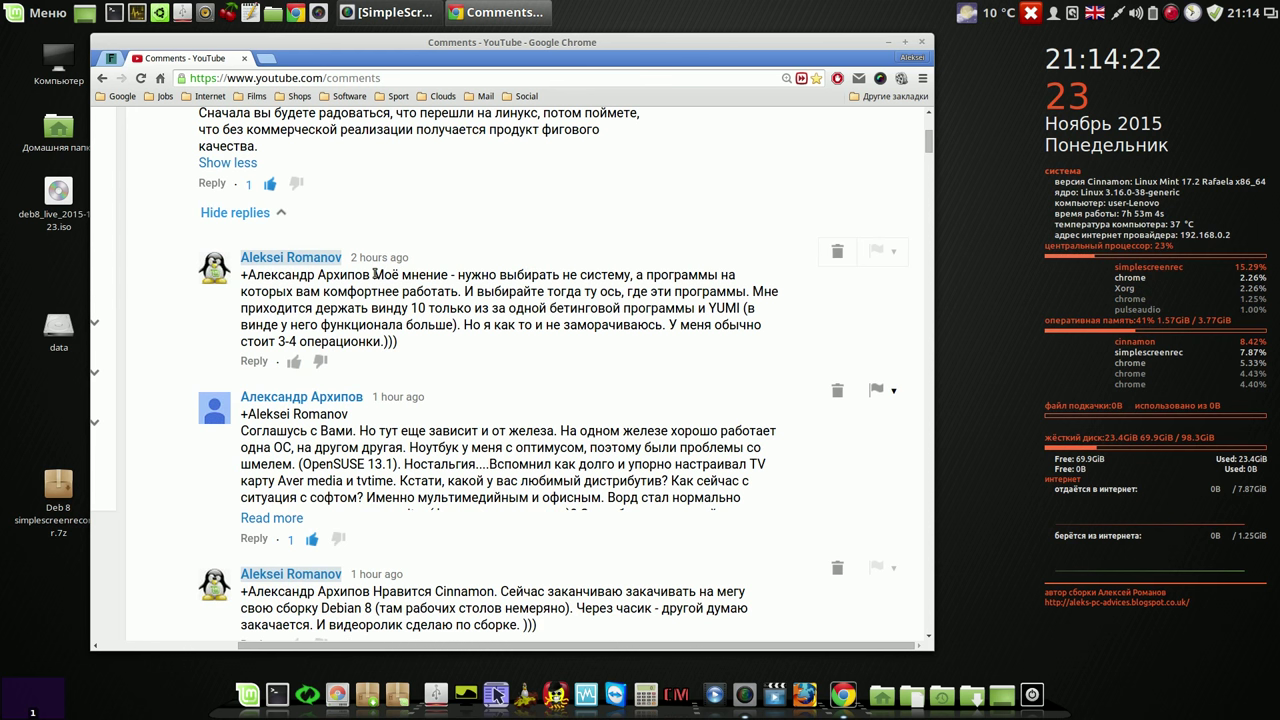
{"action": "left_click_drag", "start_coordinate": [376, 274], "coordinate": [633, 274]}
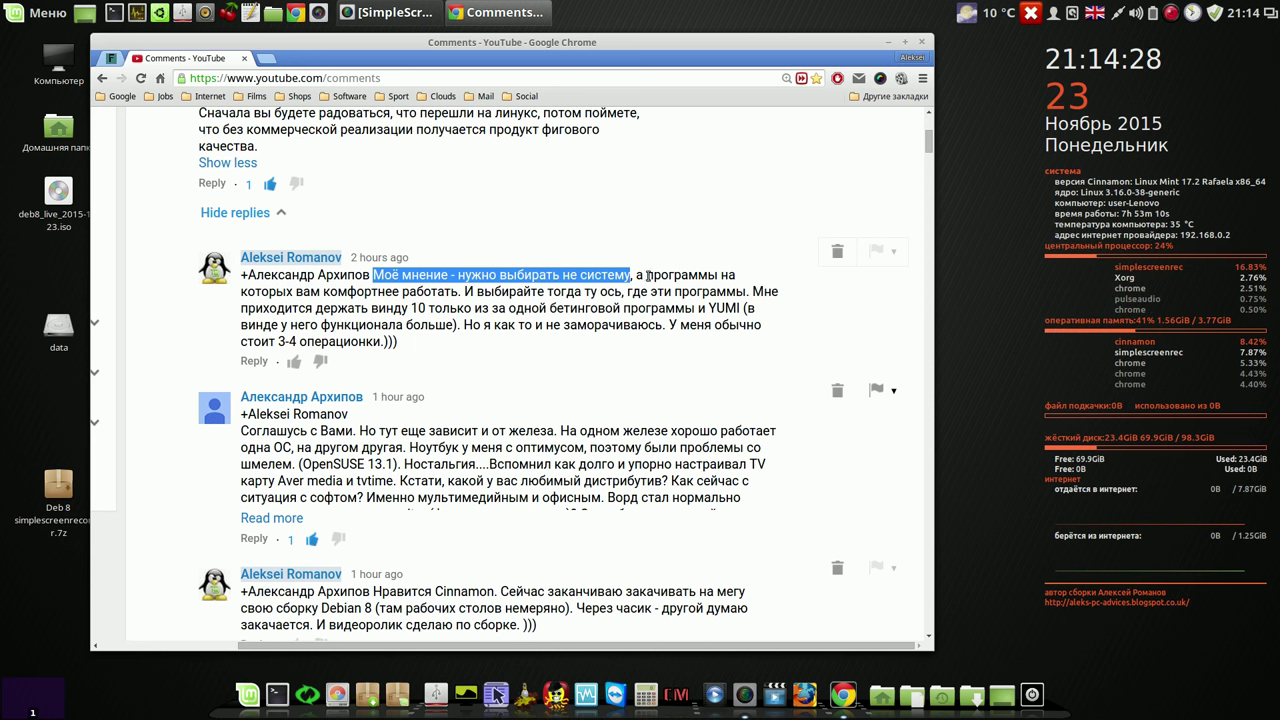
{"action": "left_click_drag", "start_coordinate": [636, 274], "coordinate": [461, 289]}
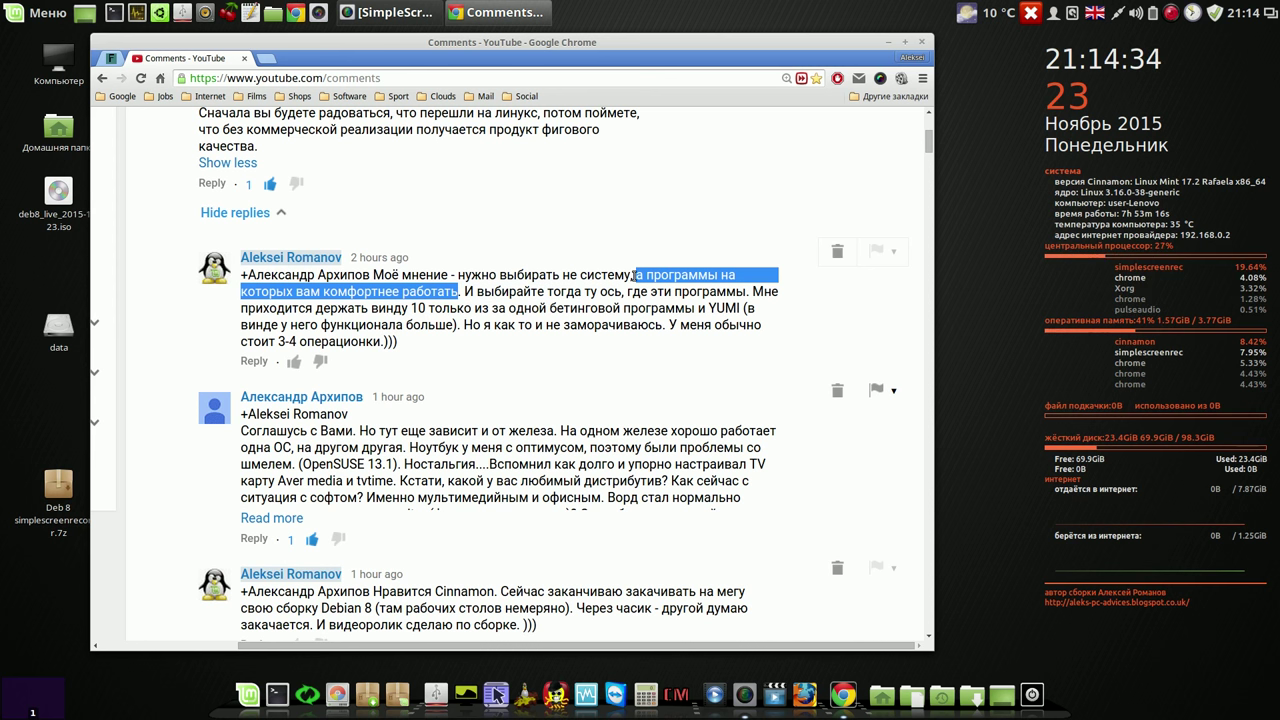
{"action": "left_click", "coordinate": [486, 226]}
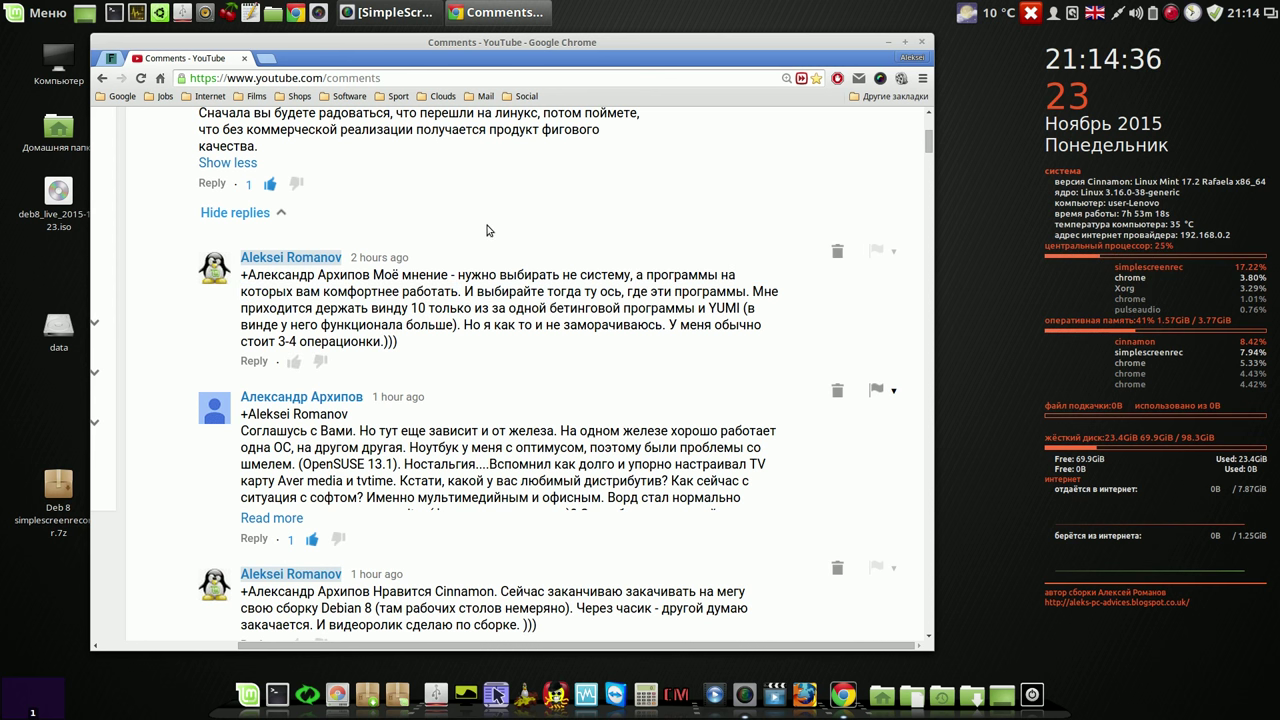
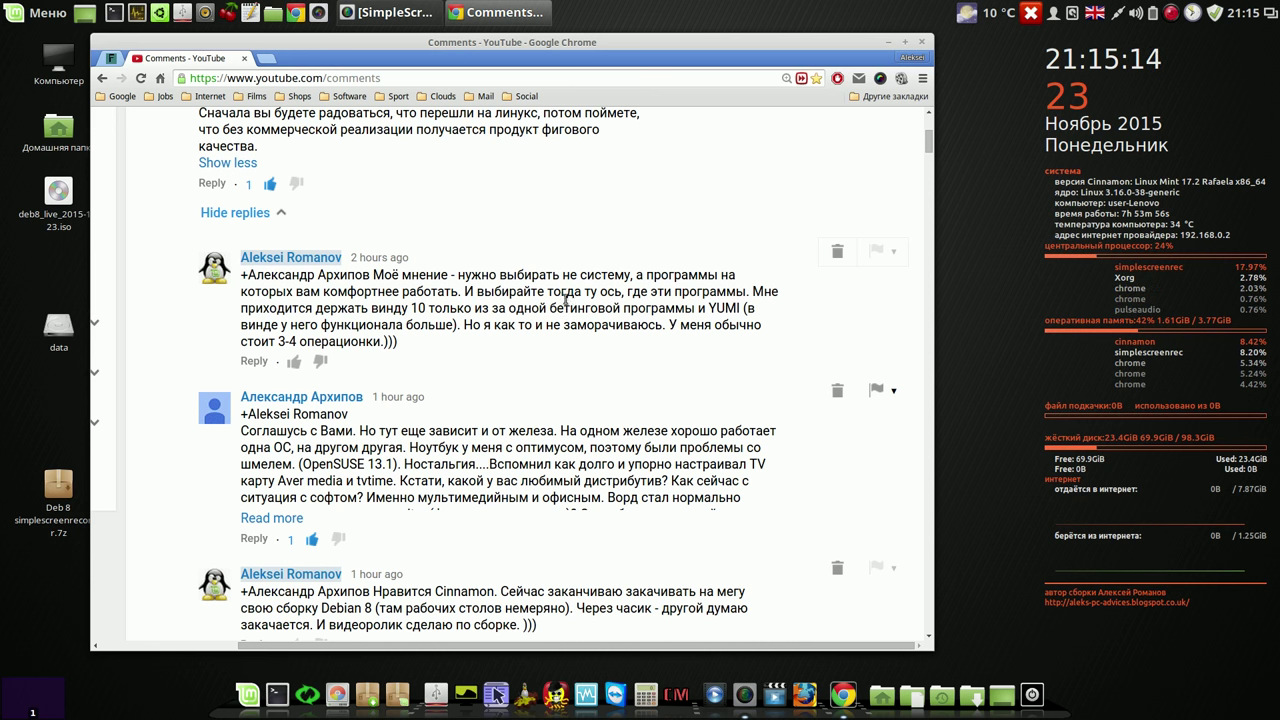
Step: Highlight the words 'бетинговой' and 'YUMI' in the Linux comment replies, then launch CherryTree
{"action": "left_click_drag", "start_coordinate": [552, 308], "coordinate": [622, 309]}
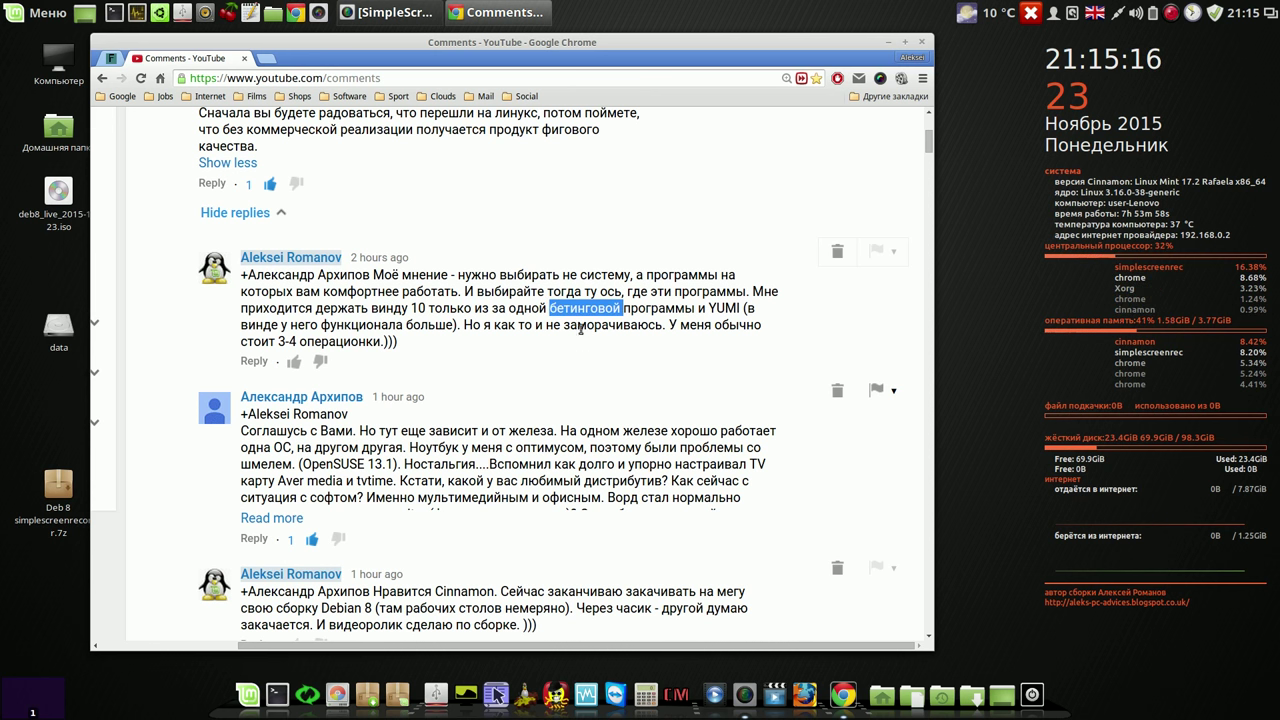
{"action": "left_click", "coordinate": [711, 308]}
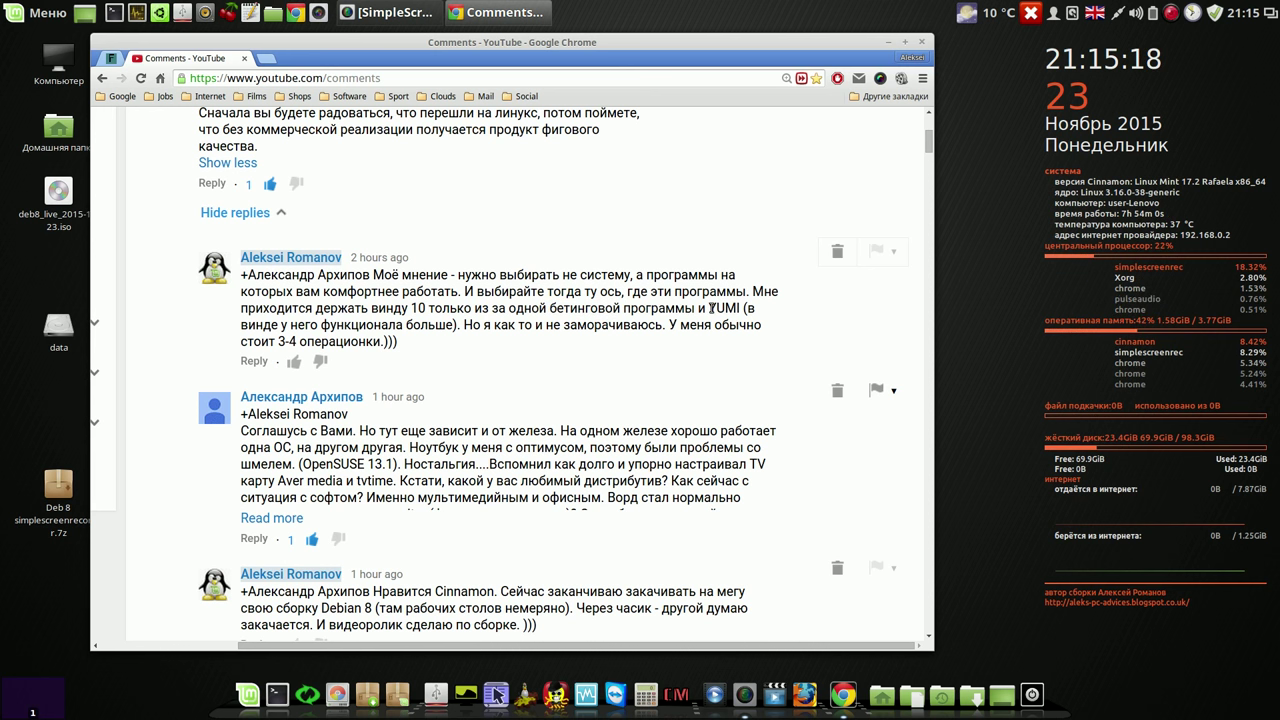
{"action": "left_click_drag", "start_coordinate": [711, 308], "coordinate": [739, 306]}
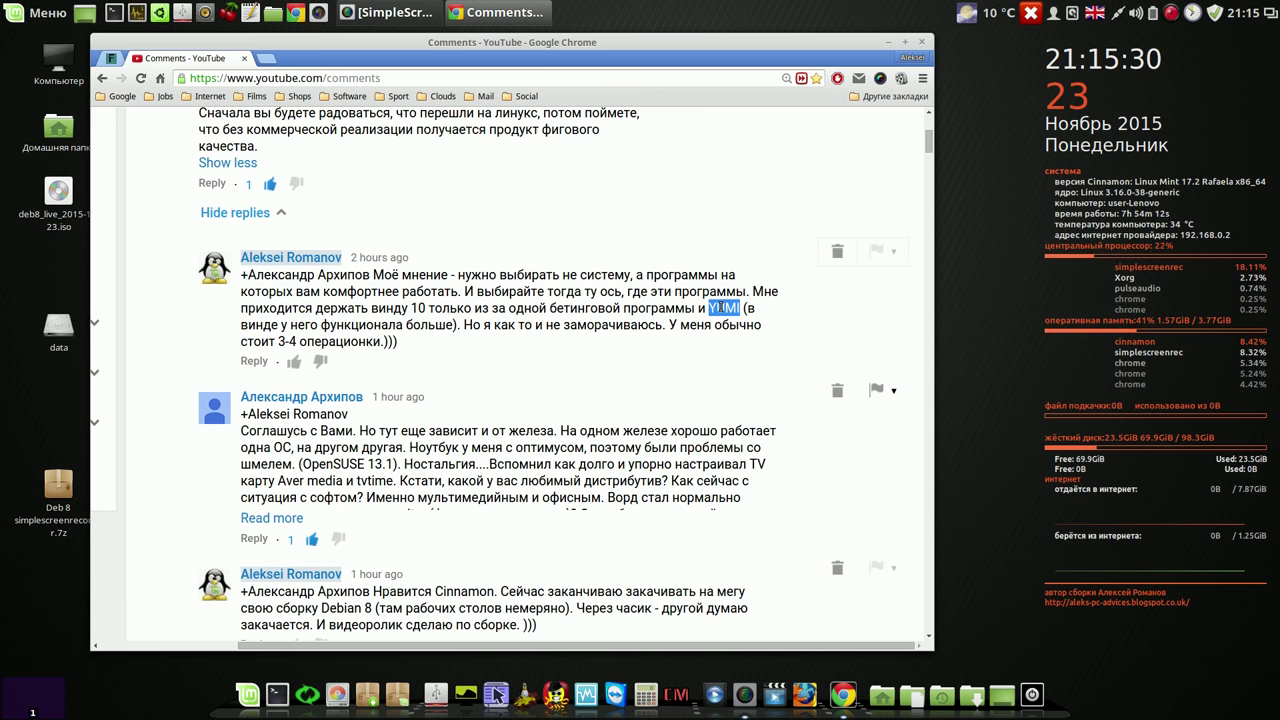
{"action": "left_click", "coordinate": [689, 326]}
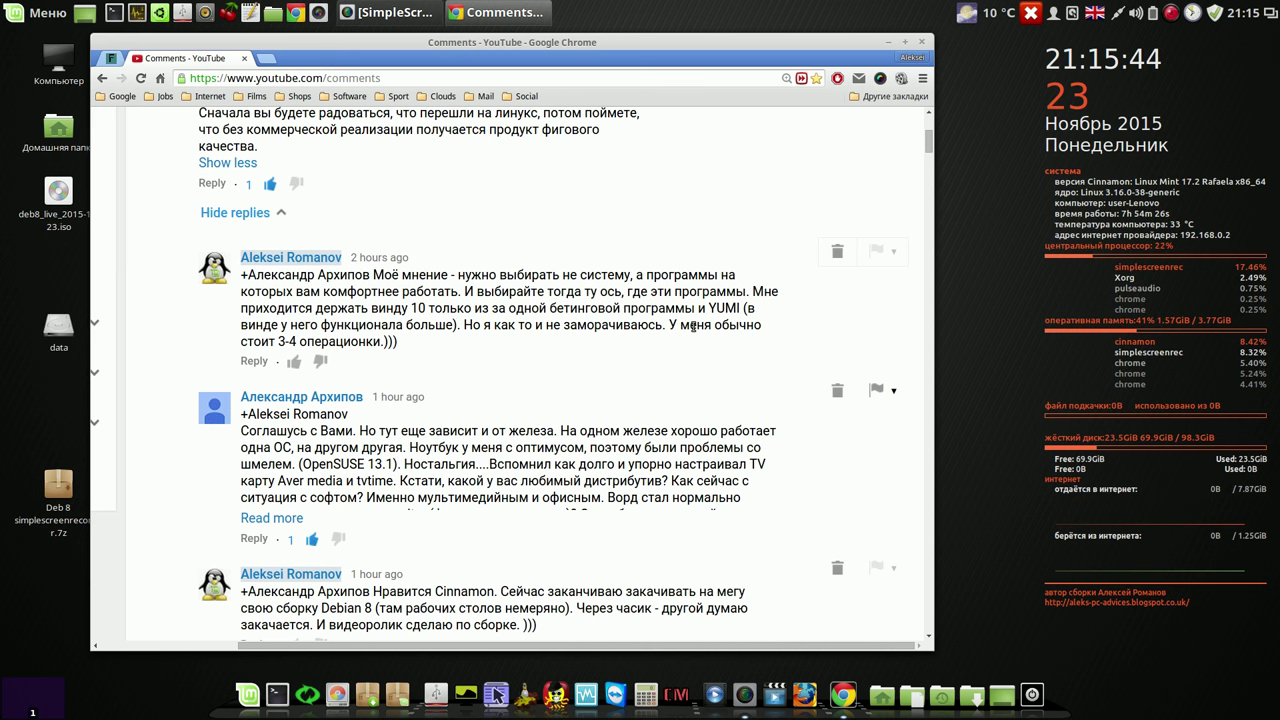
{"action": "left_click", "coordinate": [229, 13]}
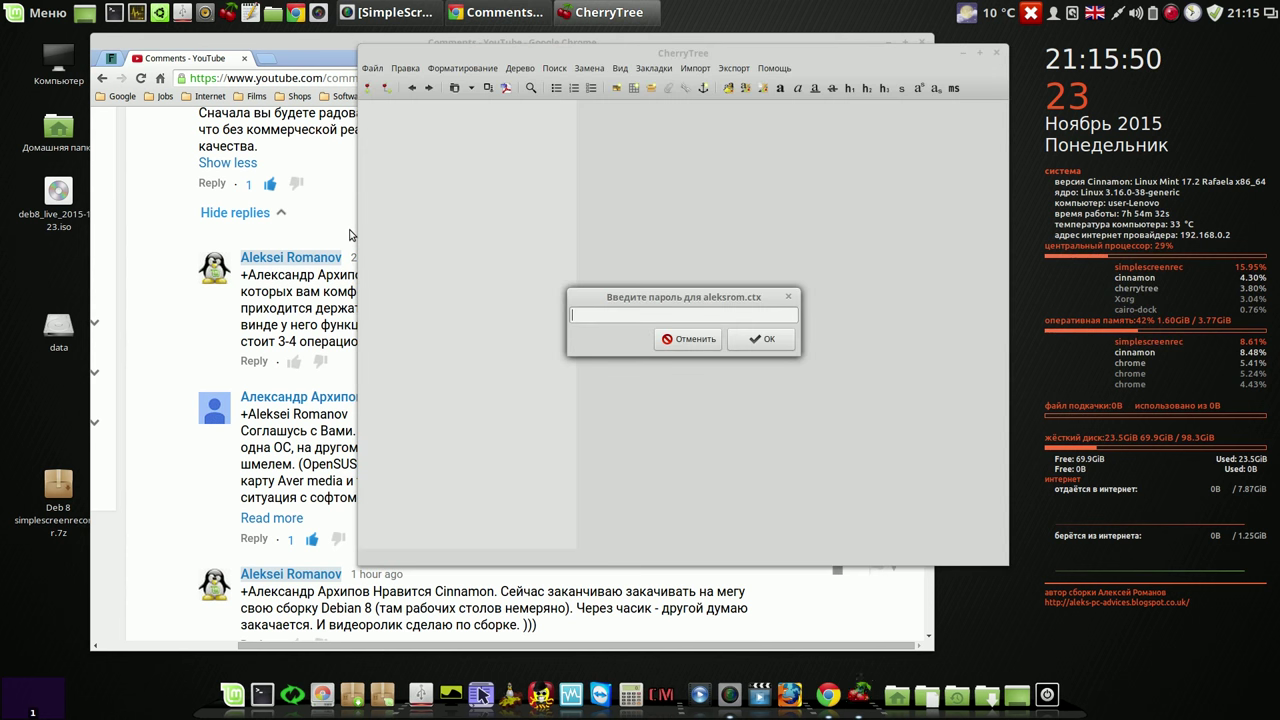
Step: Skip the aleksrom.ctx password, open the recent file команды и видео.ctb, and collapse Мои видеоролики
{"action": "left_click", "coordinate": [682, 340]}
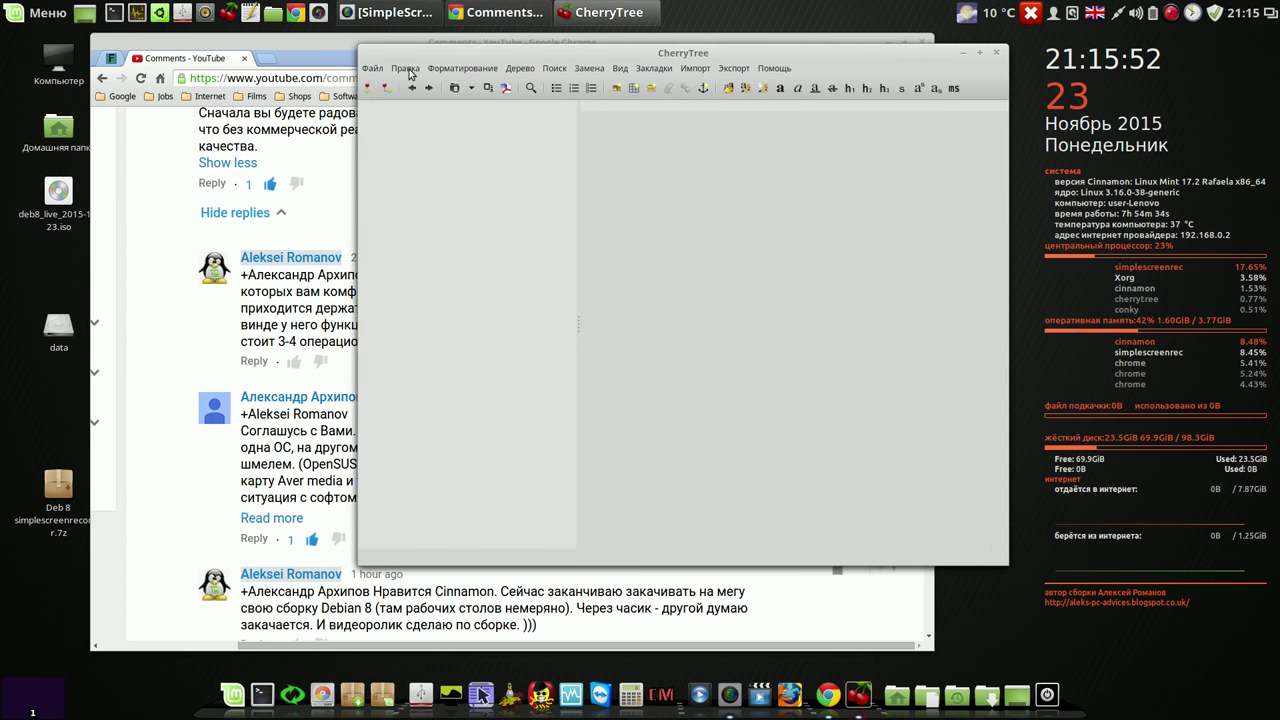
{"action": "left_click", "coordinate": [406, 68]}
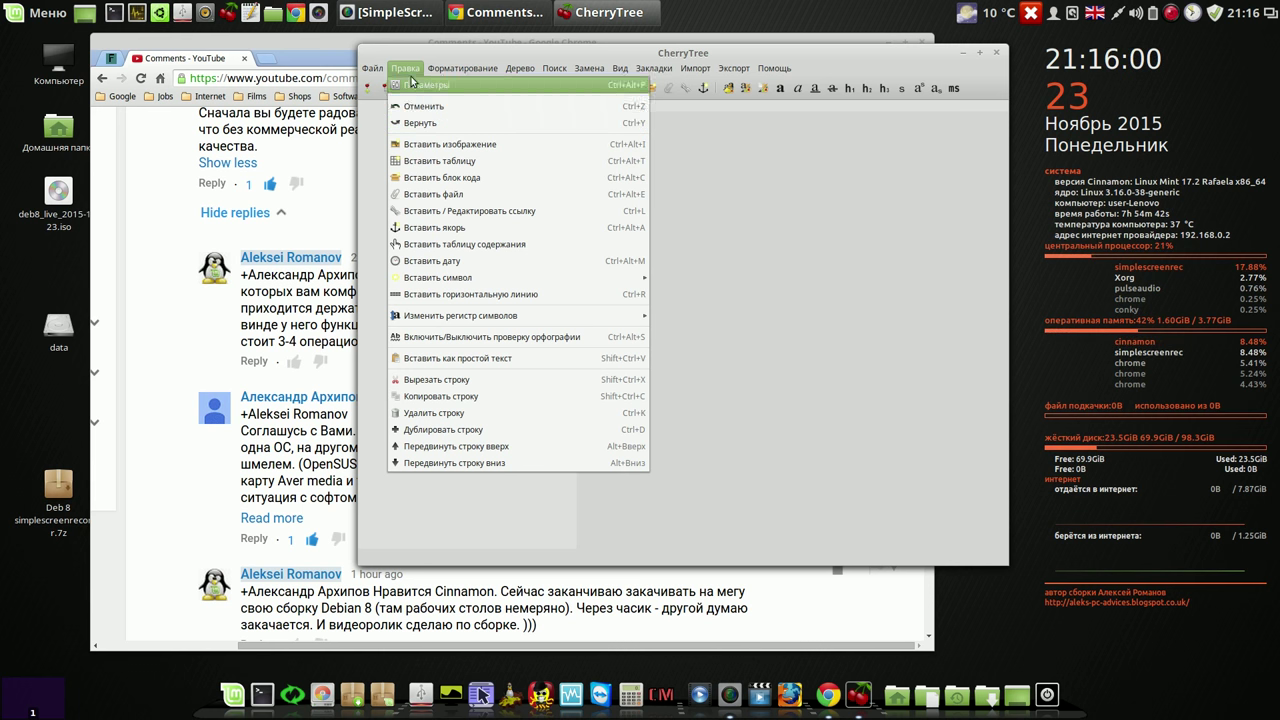
{"action": "mouse_move", "coordinate": [374, 72]}
{"action": "mouse_move", "coordinate": [450, 118]}
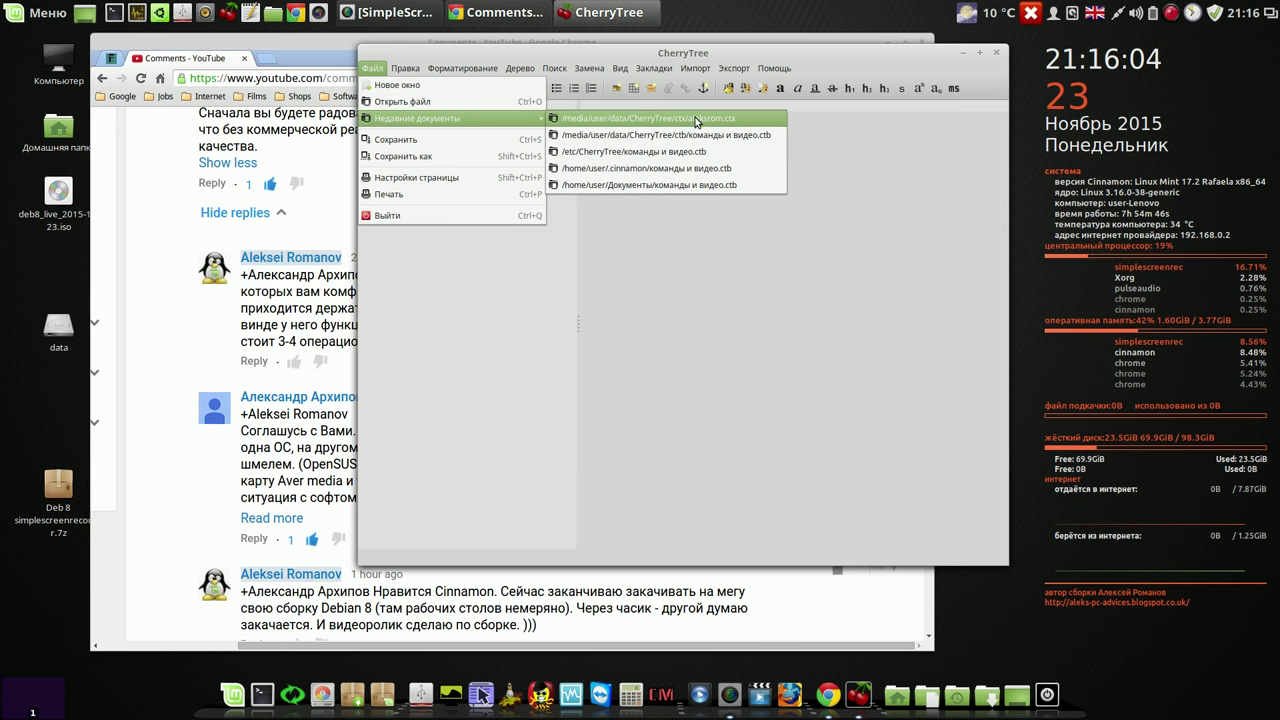
{"action": "left_click", "coordinate": [697, 134]}
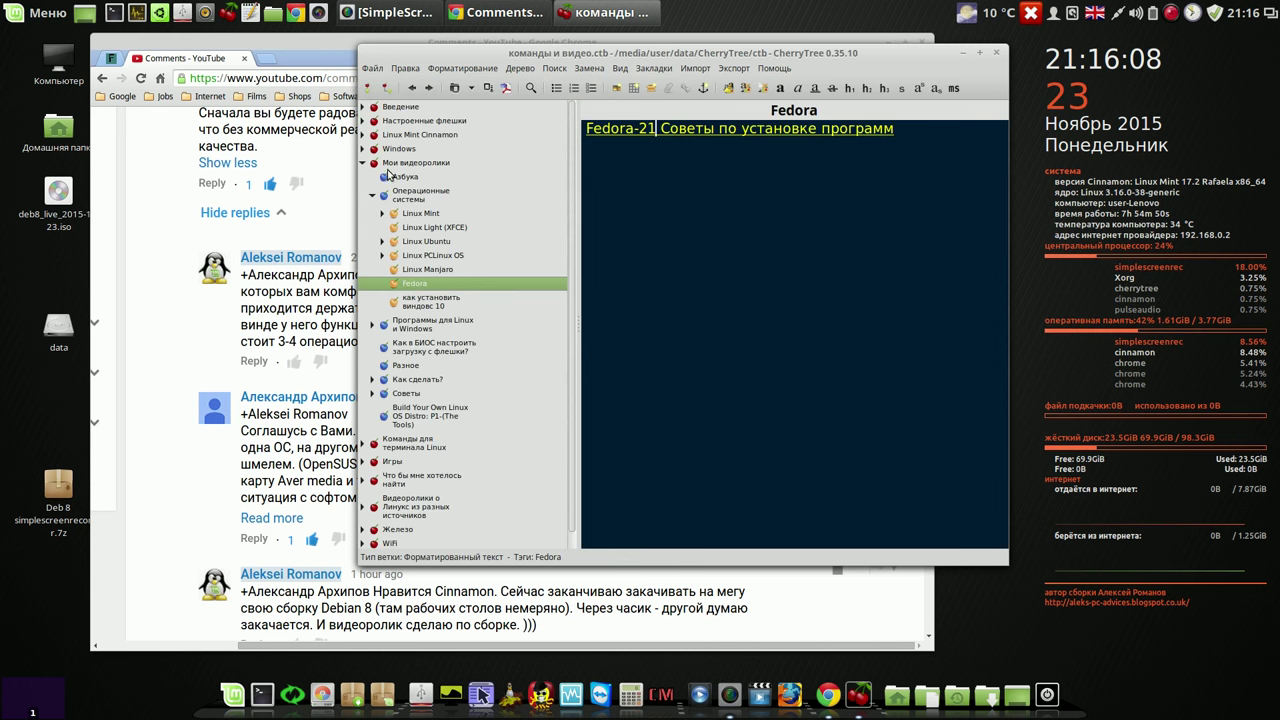
{"action": "left_click", "coordinate": [363, 163]}
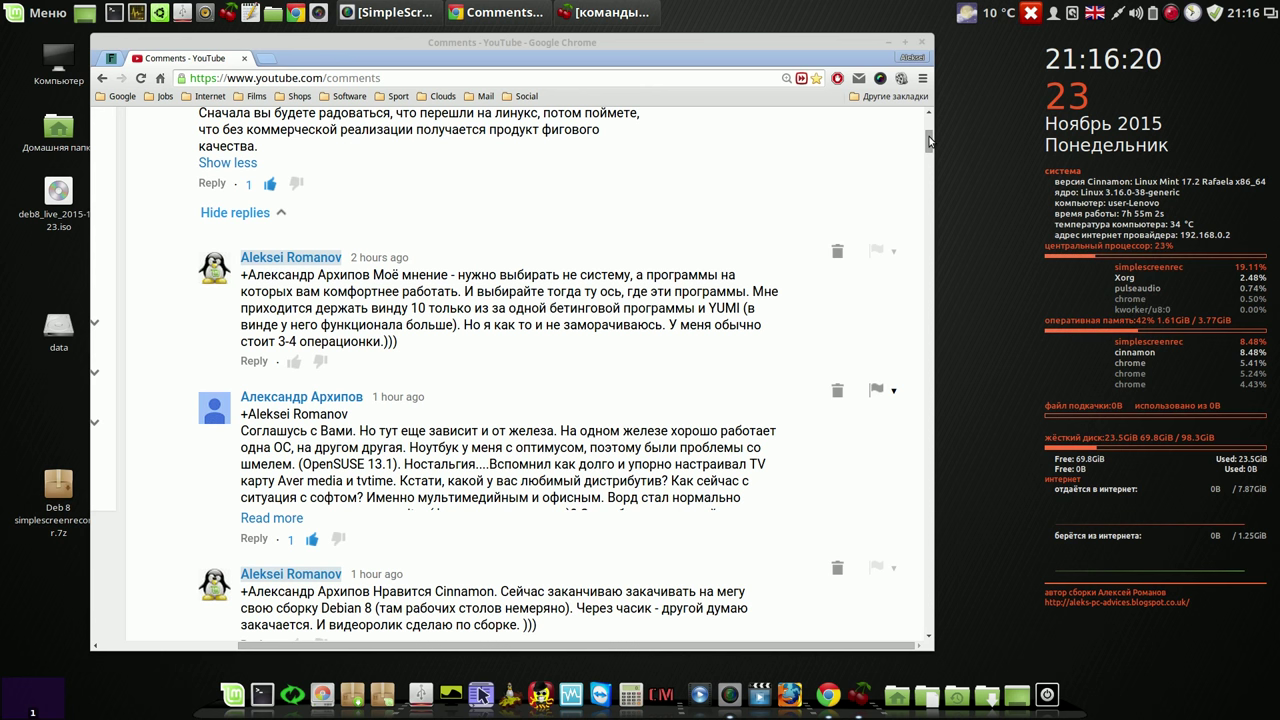
Step: Scroll the comments and expand the long reply about hardware dependence and distributions to its full text
{"action": "left_click", "coordinate": [928, 141]}
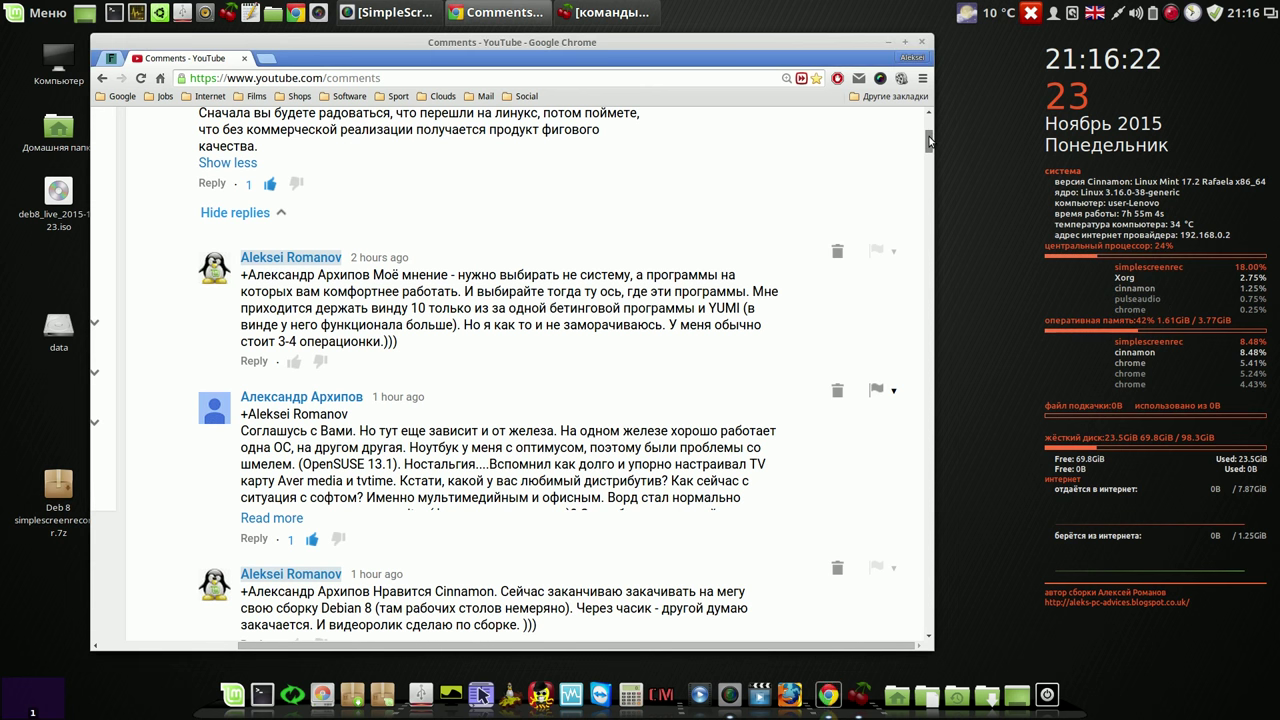
{"action": "scroll", "coordinate": [928, 141], "scroll_direction": "down", "scroll_amount": 1}
{"action": "left_click_drag", "start_coordinate": [928, 141], "coordinate": [928, 148]}
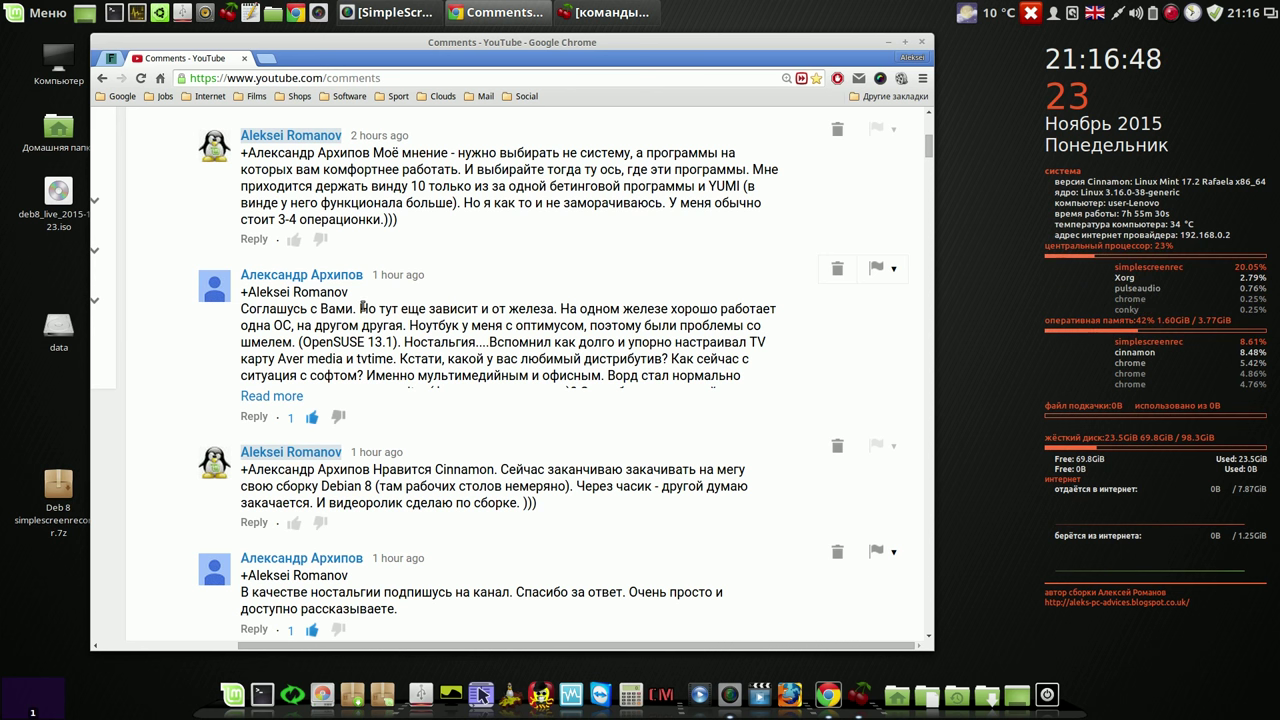
{"action": "left_click_drag", "start_coordinate": [363, 309], "coordinate": [597, 318]}
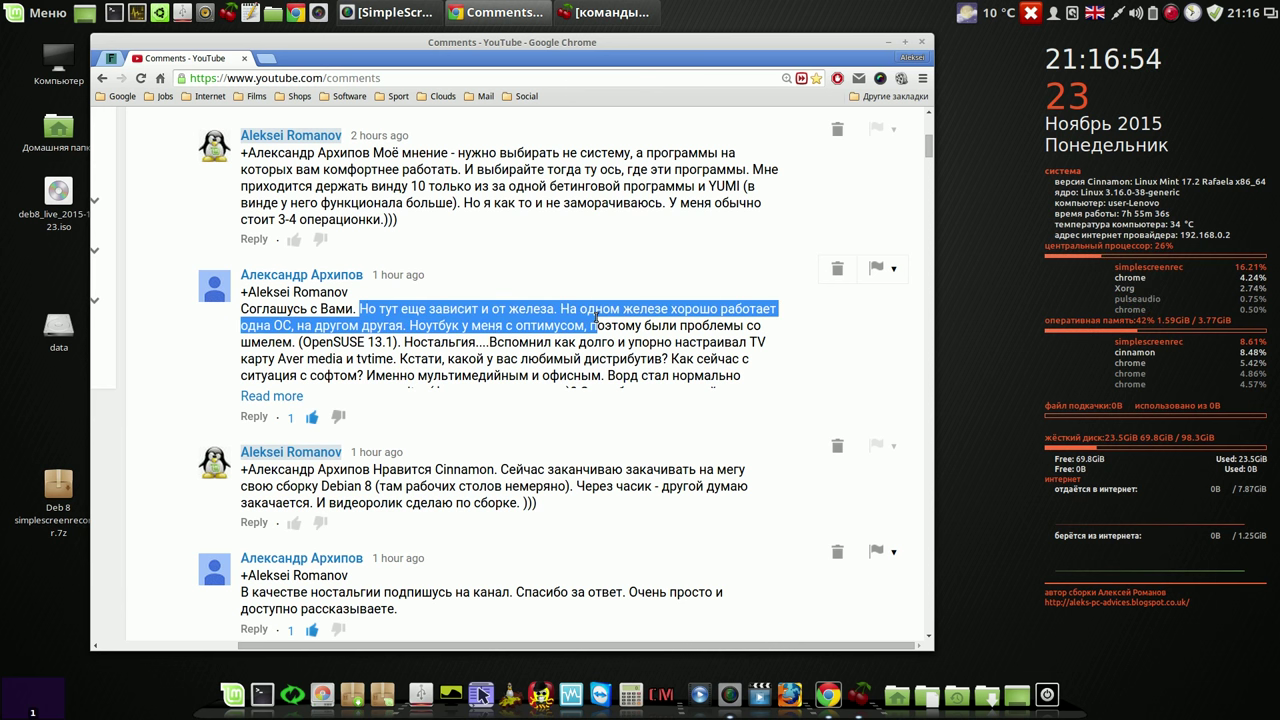
{"action": "left_click", "coordinate": [524, 290]}
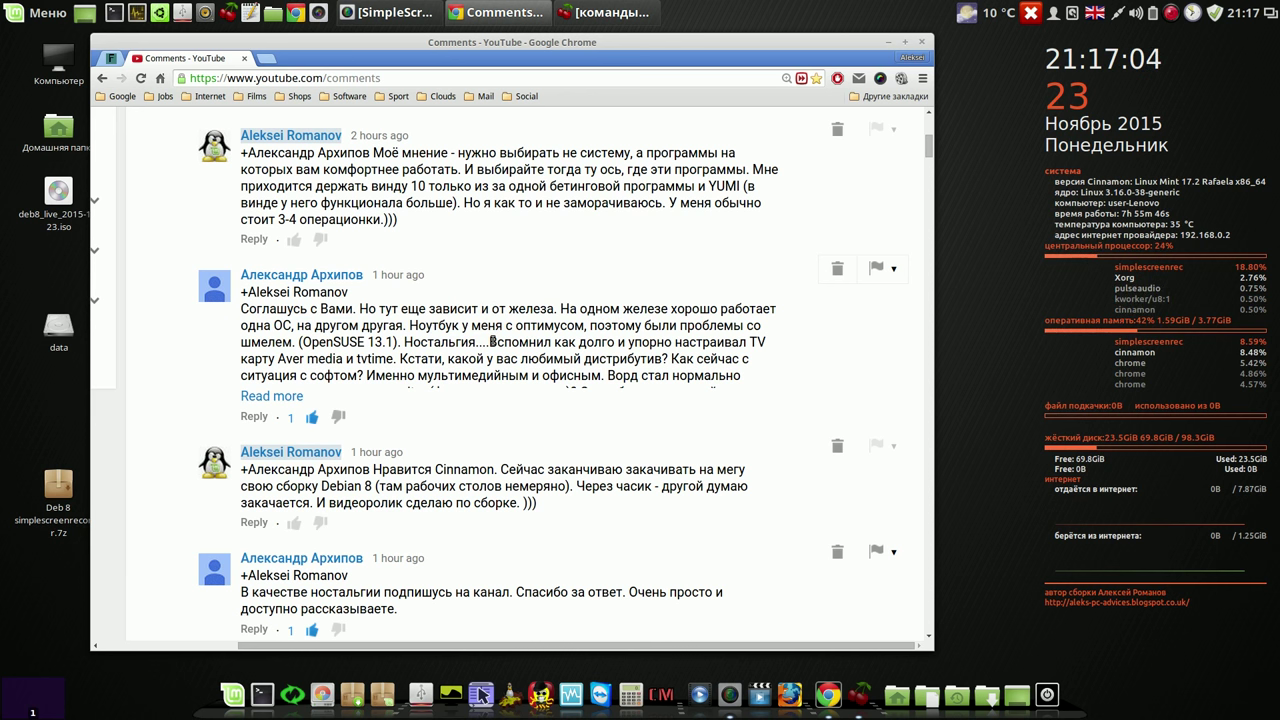
{"action": "left_click", "coordinate": [303, 398]}
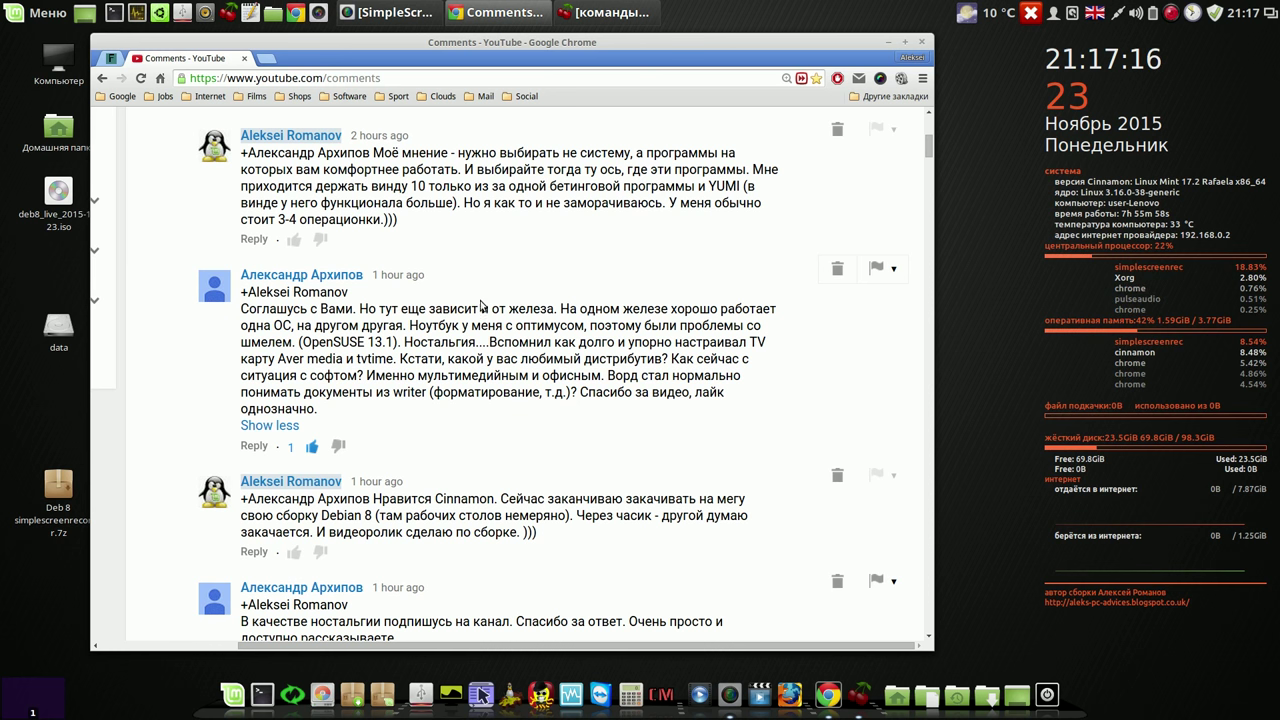
{"action": "left_click_drag", "start_coordinate": [929, 150], "coordinate": [929, 161]}
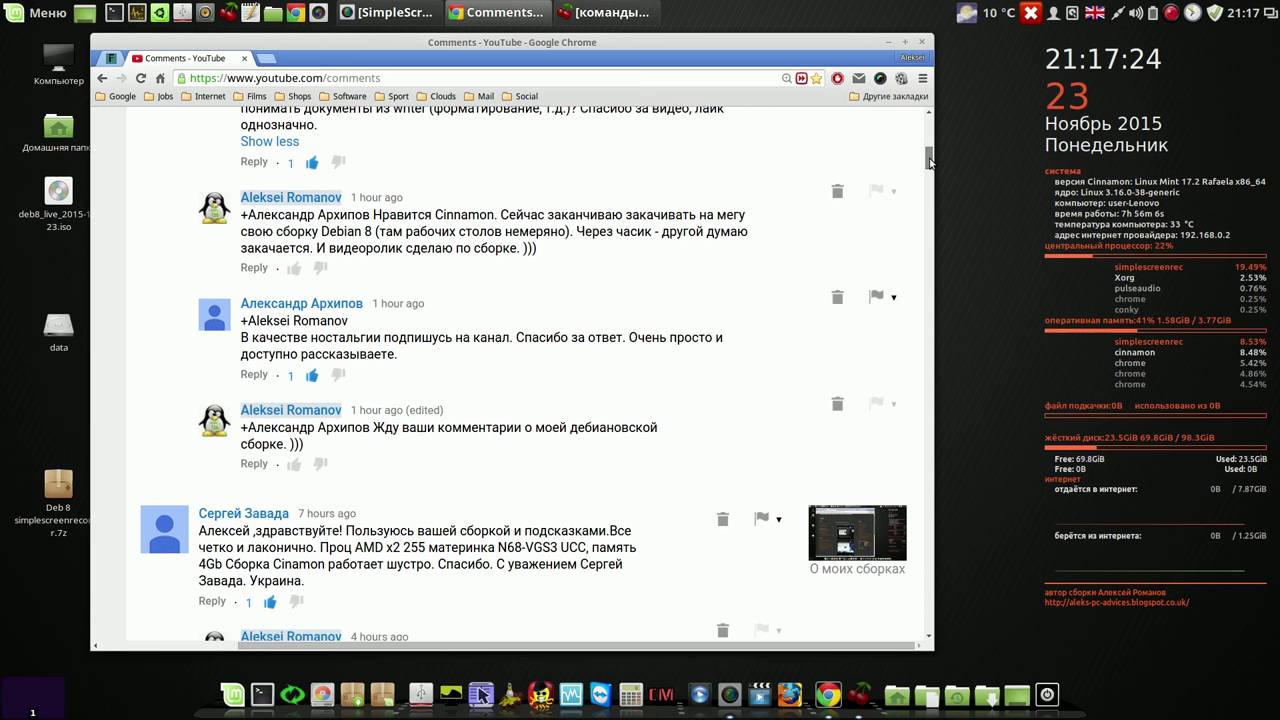
{"action": "left_click_drag", "start_coordinate": [929, 162], "coordinate": [926, 120]}
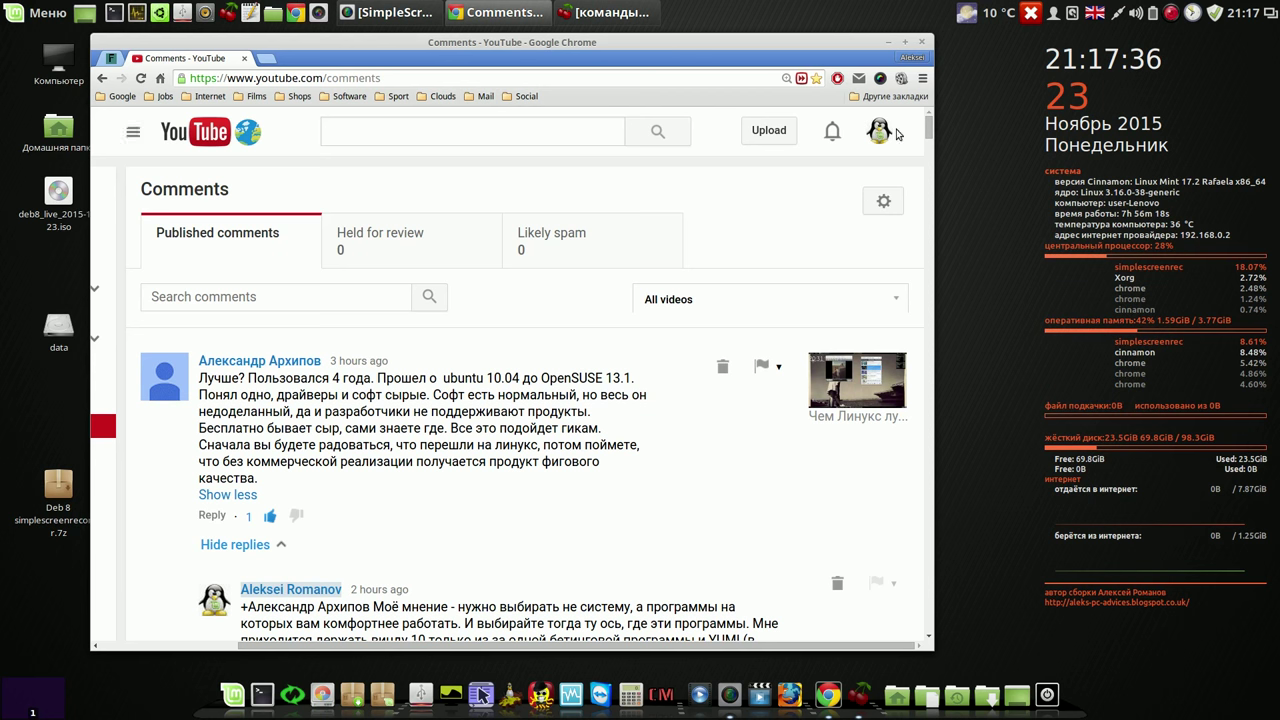
Step: Zoom Chrome's comments page out from 150% to 100% via 125% and 110%
{"action": "left_click", "coordinate": [921, 80]}
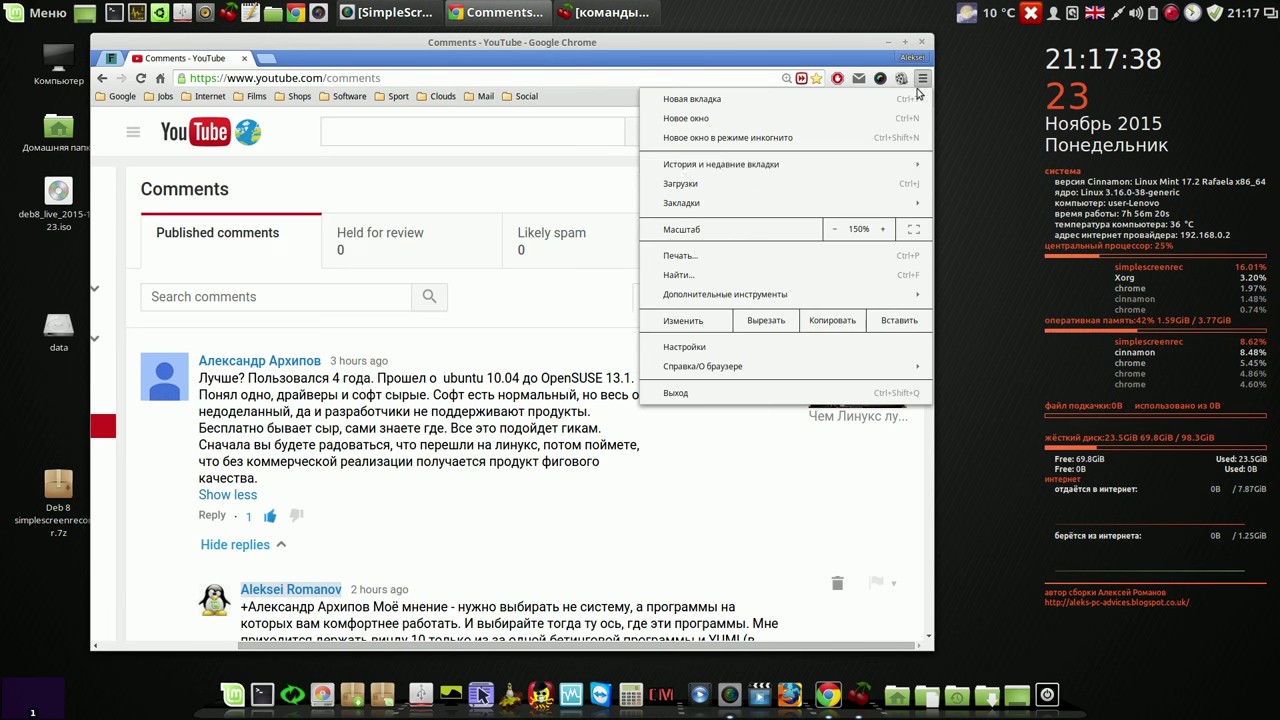
{"action": "left_click", "coordinate": [835, 230]}
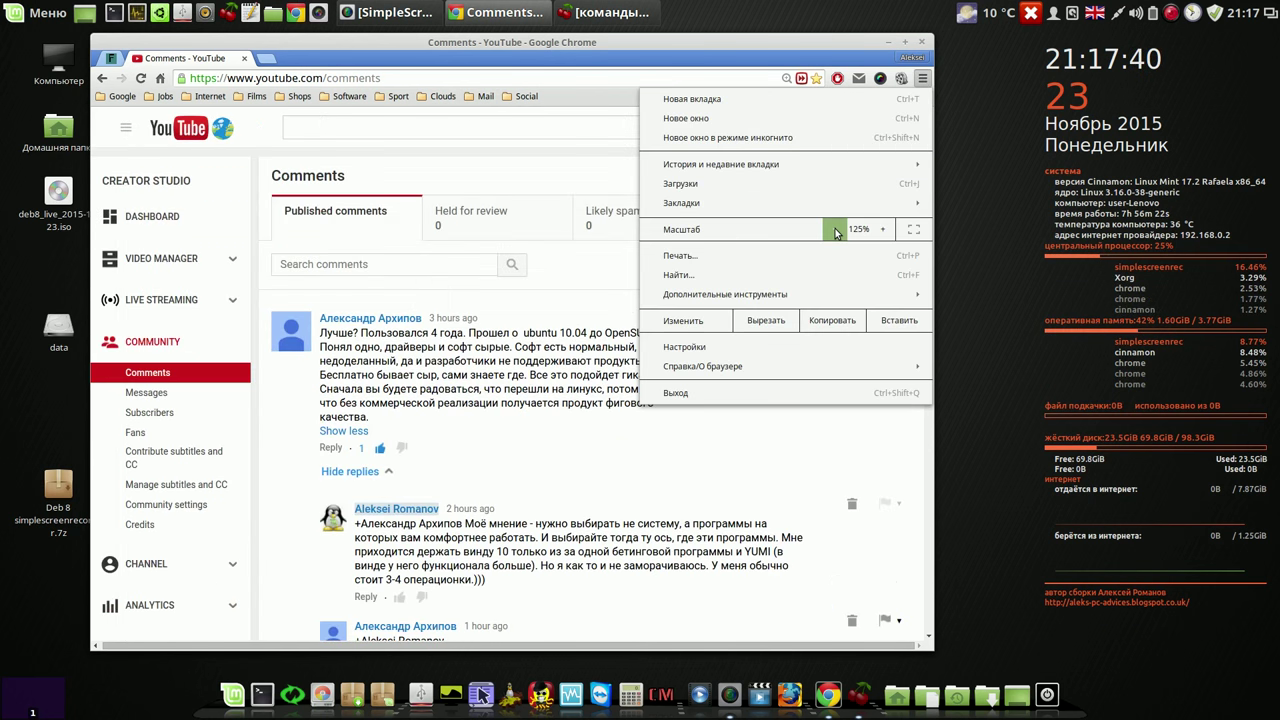
{"action": "left_click", "coordinate": [835, 230]}
{"action": "left_click", "coordinate": [835, 230]}
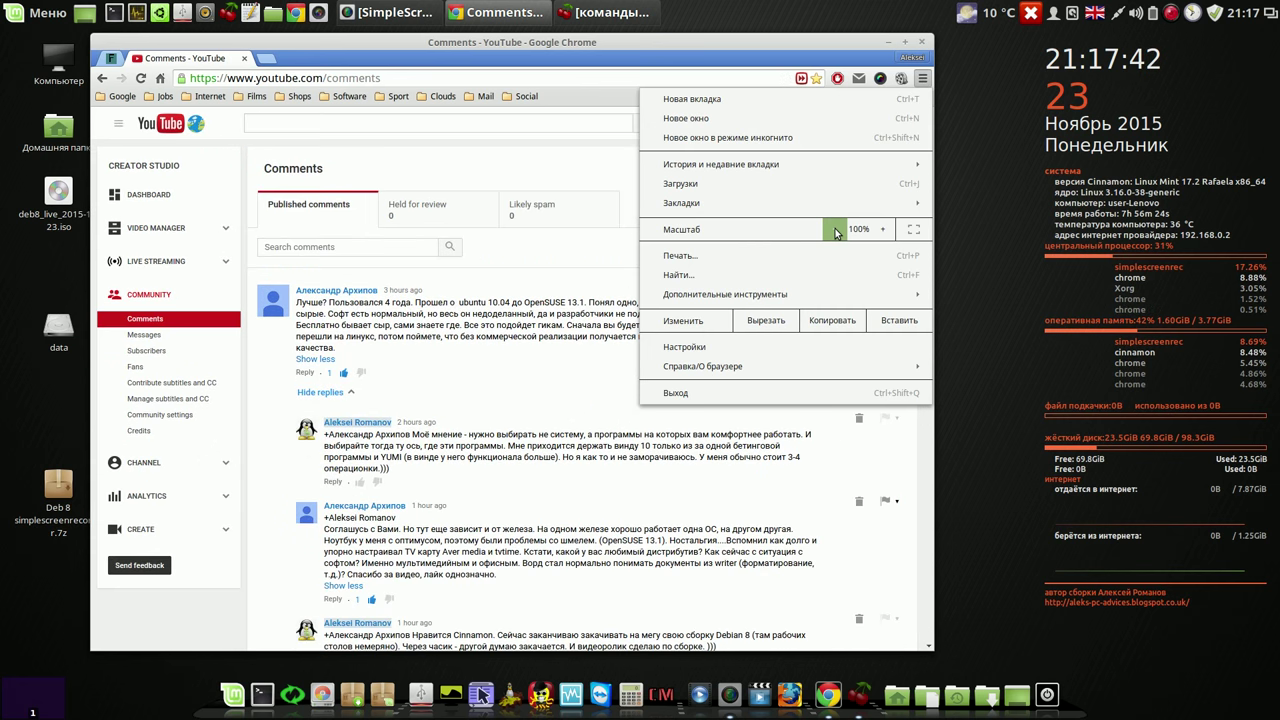
{"action": "left_click", "coordinate": [714, 62]}
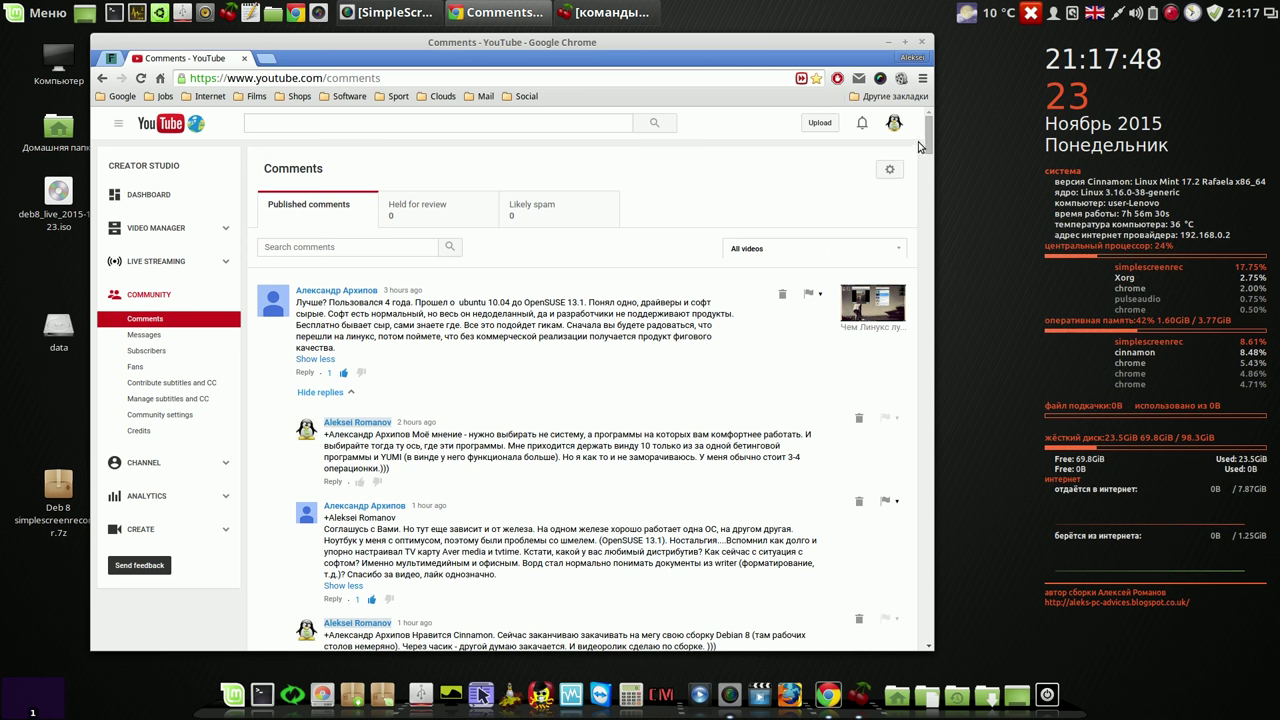
{"action": "left_click", "coordinate": [527, 97]}
Step: Open the Teamviewer install video from the uploads list in a new tab, pause it, and follow its blog link
{"action": "left_click", "coordinate": [537, 118]}
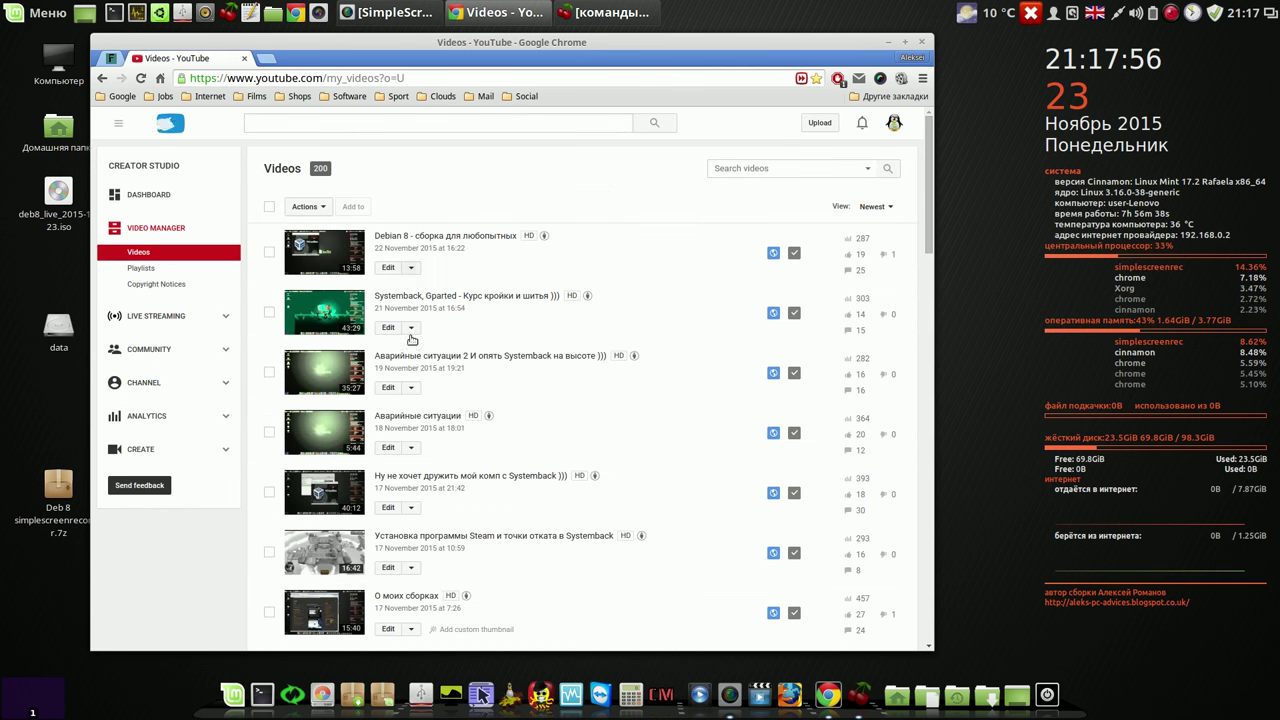
{"action": "left_click_drag", "start_coordinate": [928, 200], "coordinate": [928, 411]}
{"action": "right_click", "coordinate": [508, 317]}
{"action": "left_click", "coordinate": [540, 326]}
{"action": "left_click", "coordinate": [355, 62]}
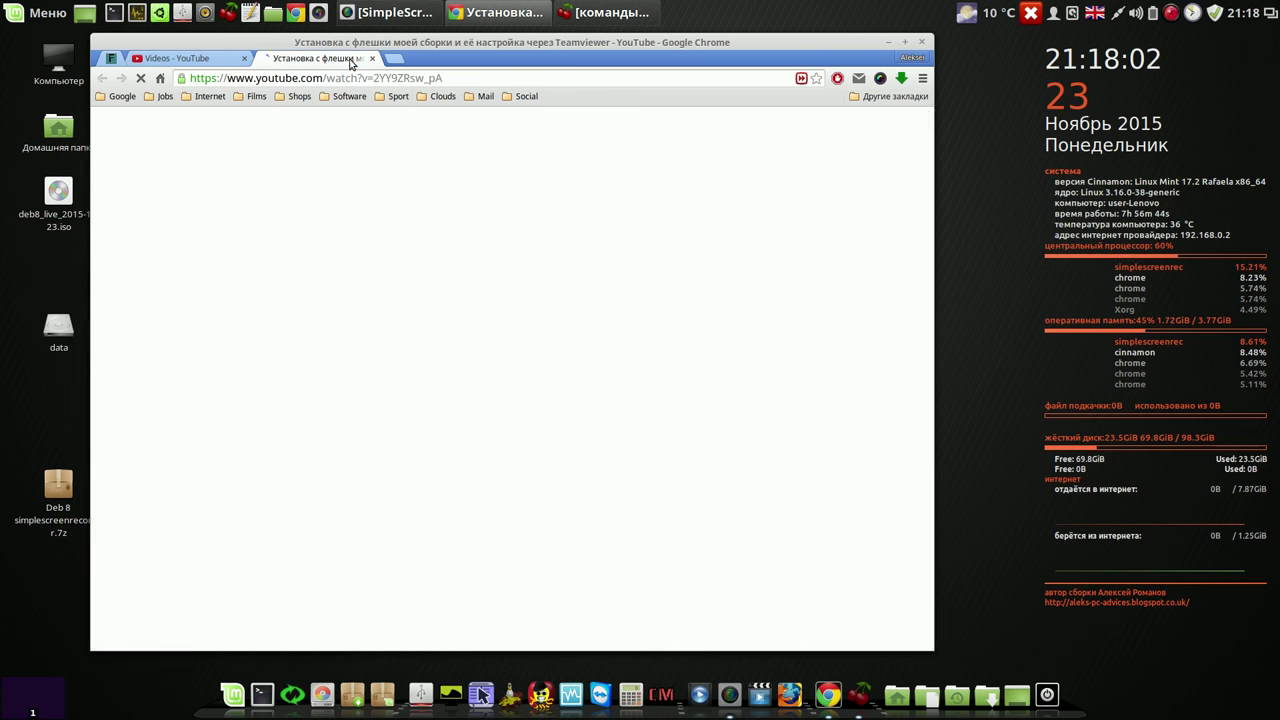
{"action": "left_click", "coordinate": [175, 375]}
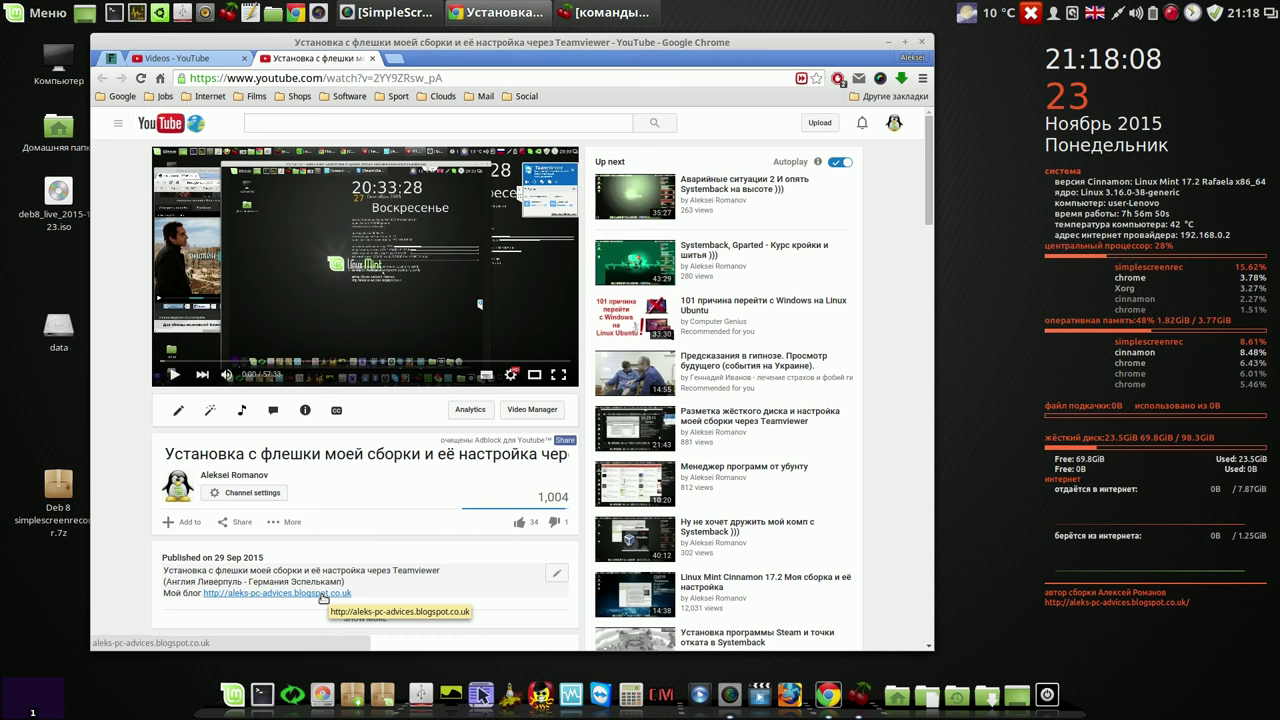
{"action": "left_click", "coordinate": [323, 595]}
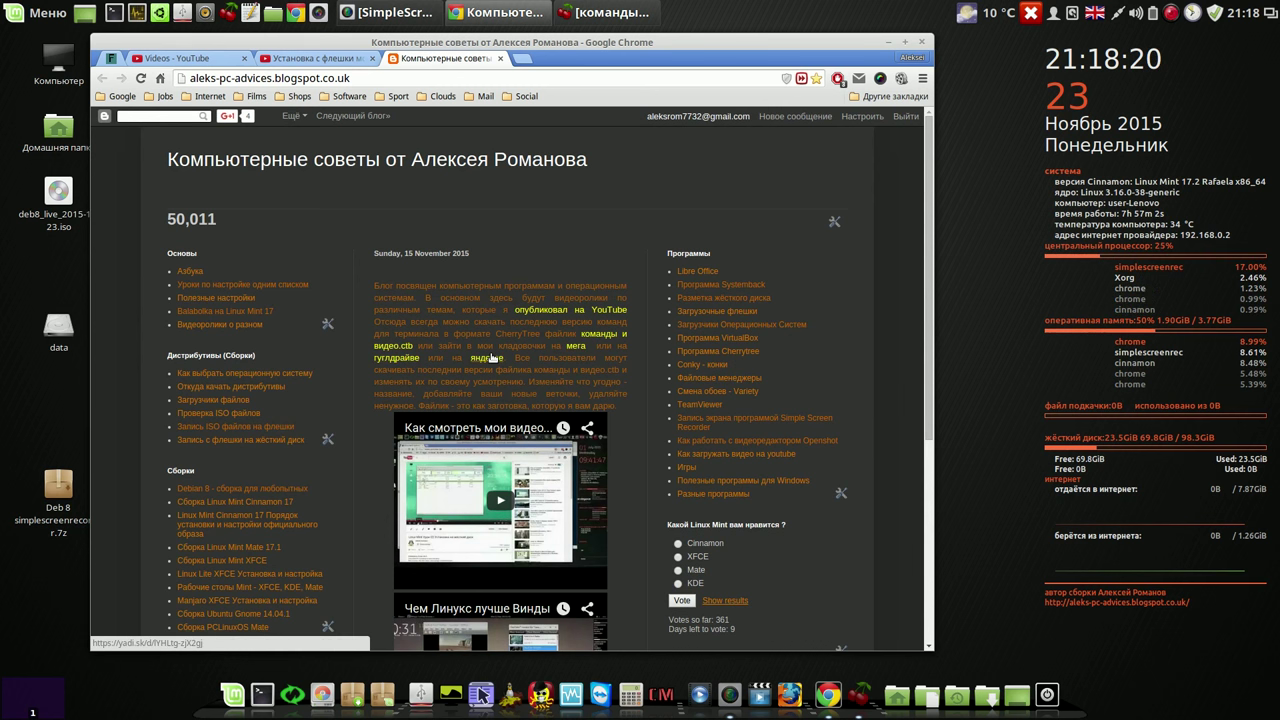
Step: Follow the blog's 'мега' link to open the author's MEGA shared folders
{"action": "left_click", "coordinate": [577, 347]}
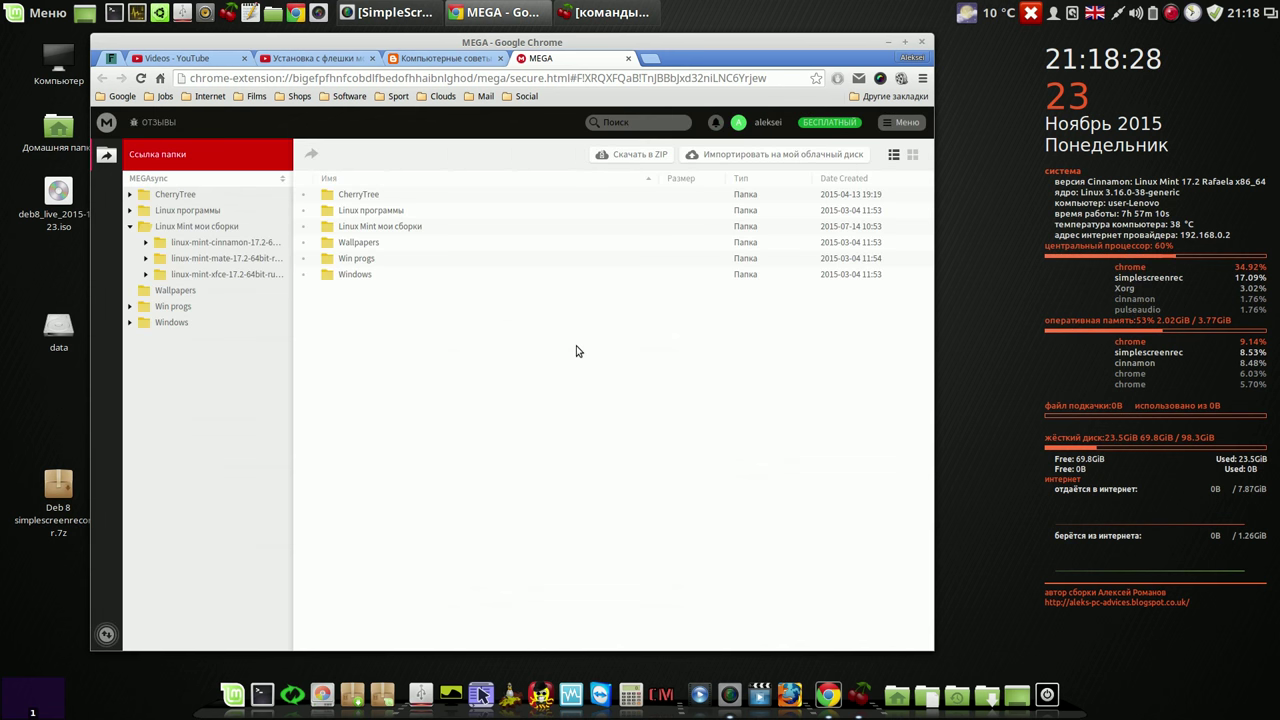
Step: Browse MEGA to Linux мои сборки > Debian 8 and view download options for deb8_live_2015-11-23.iso
{"action": "left_click", "coordinate": [214, 227]}
{"action": "double_click", "coordinate": [354, 195]}
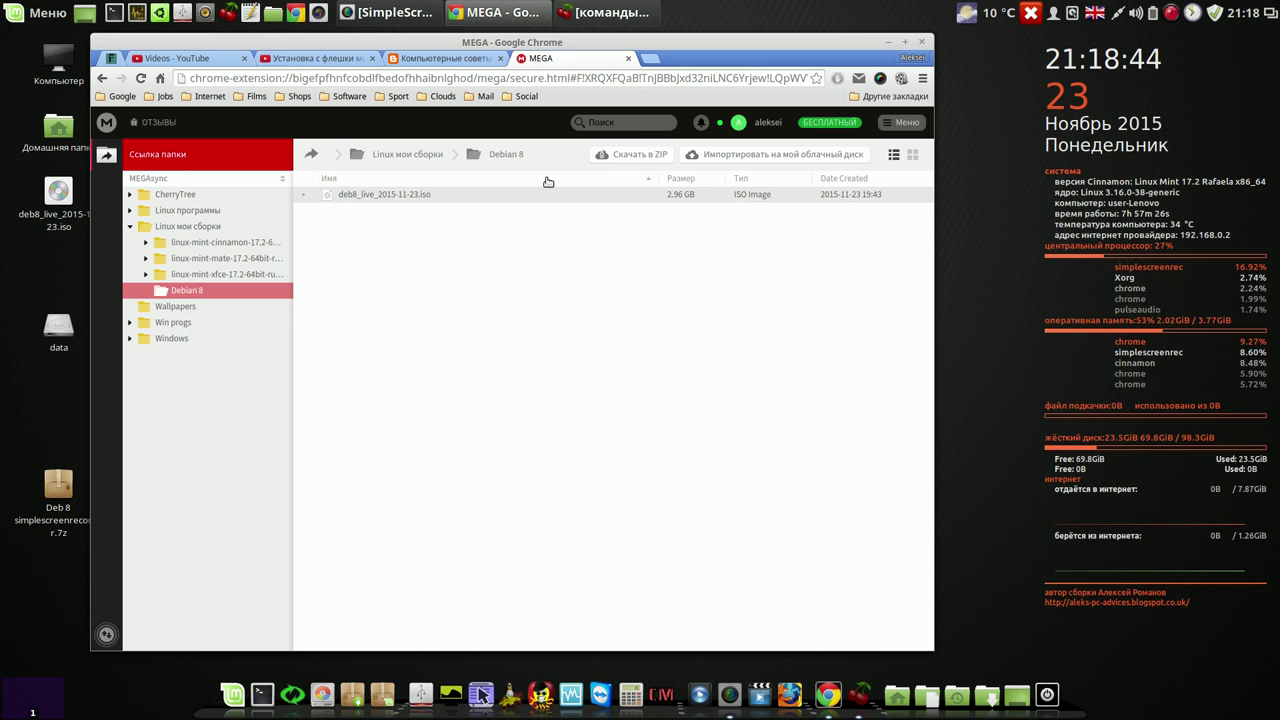
{"action": "right_click", "coordinate": [491, 197]}
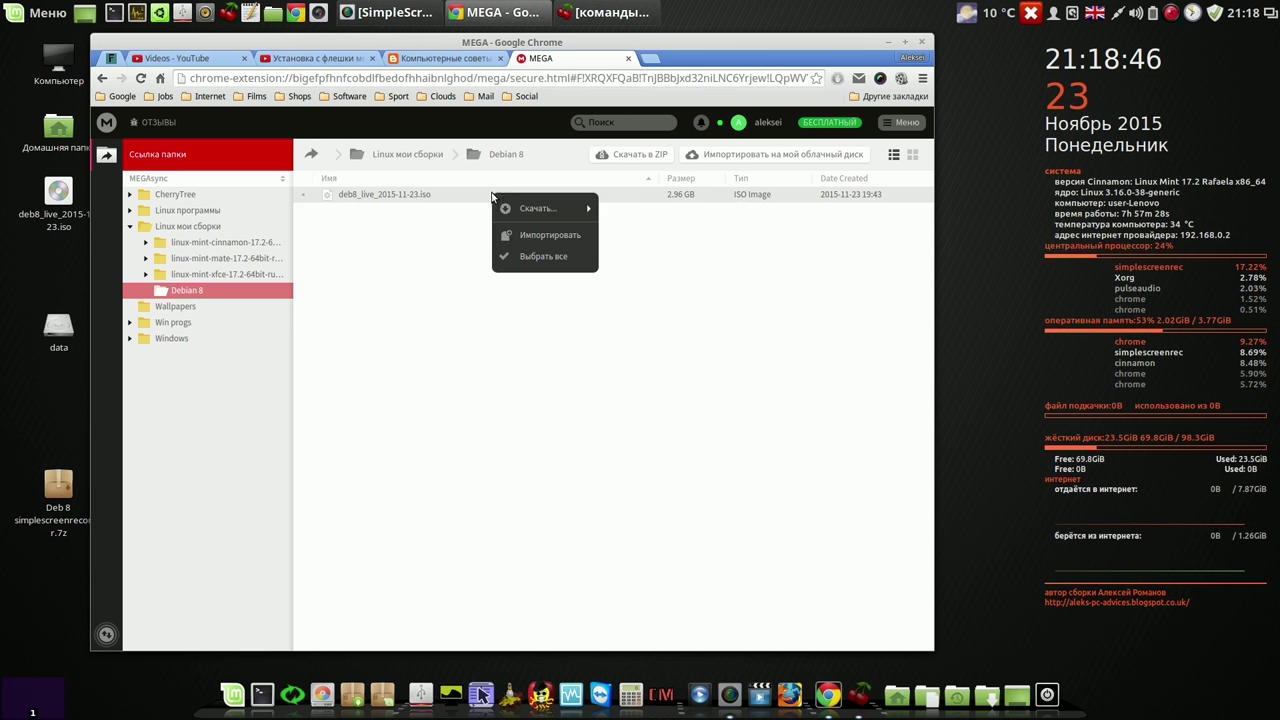
{"action": "mouse_move", "coordinate": [510, 207]}
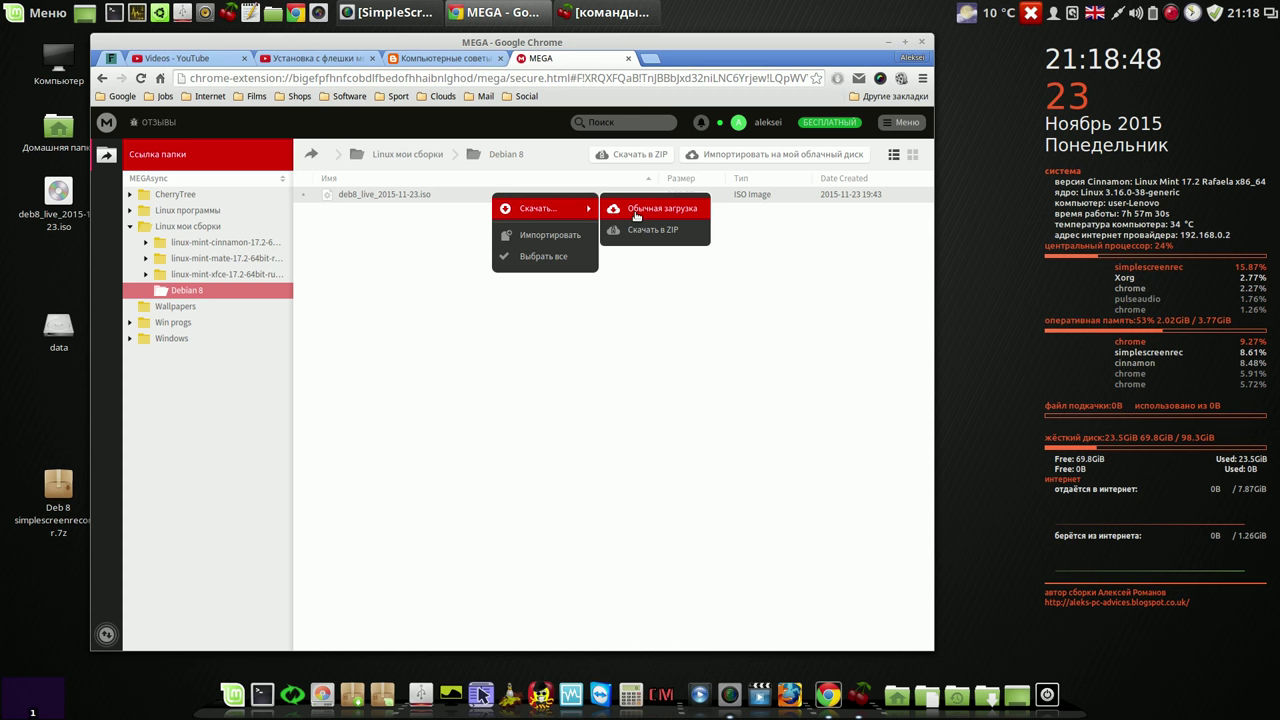
{"action": "left_click", "coordinate": [646, 334]}
{"action": "left_click", "coordinate": [629, 59]}
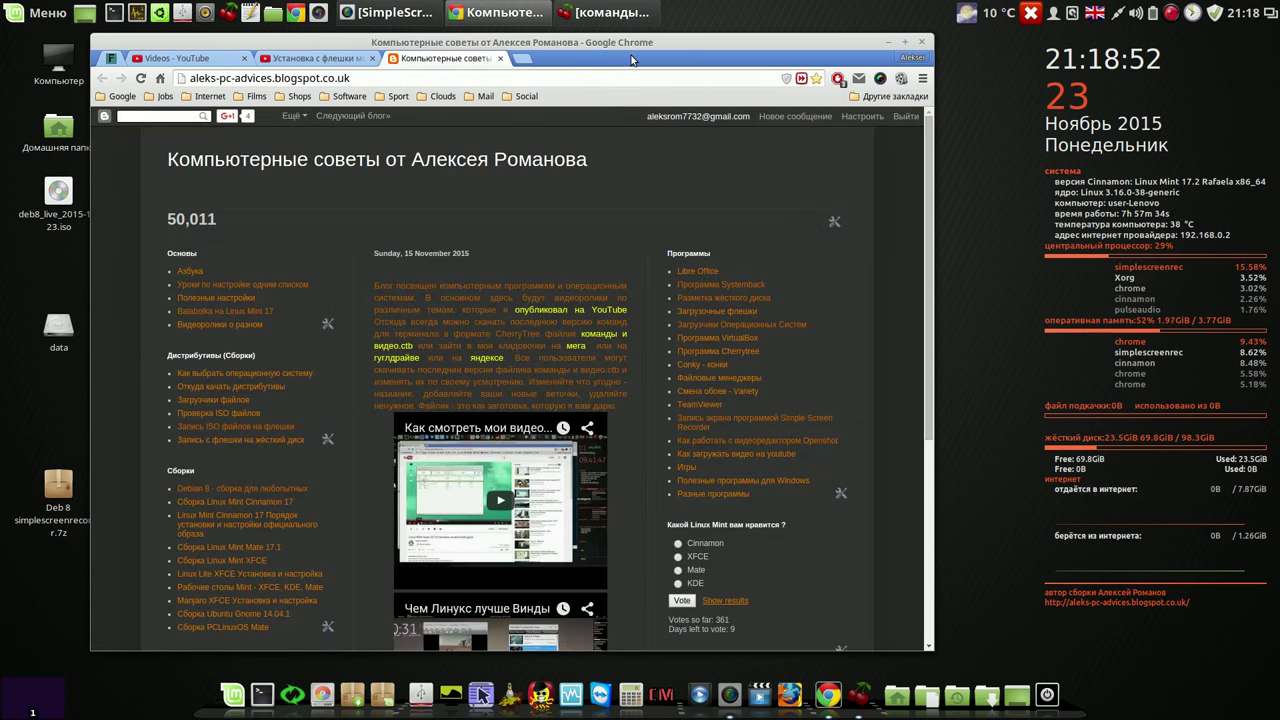
{"action": "left_click", "coordinate": [405, 362]}
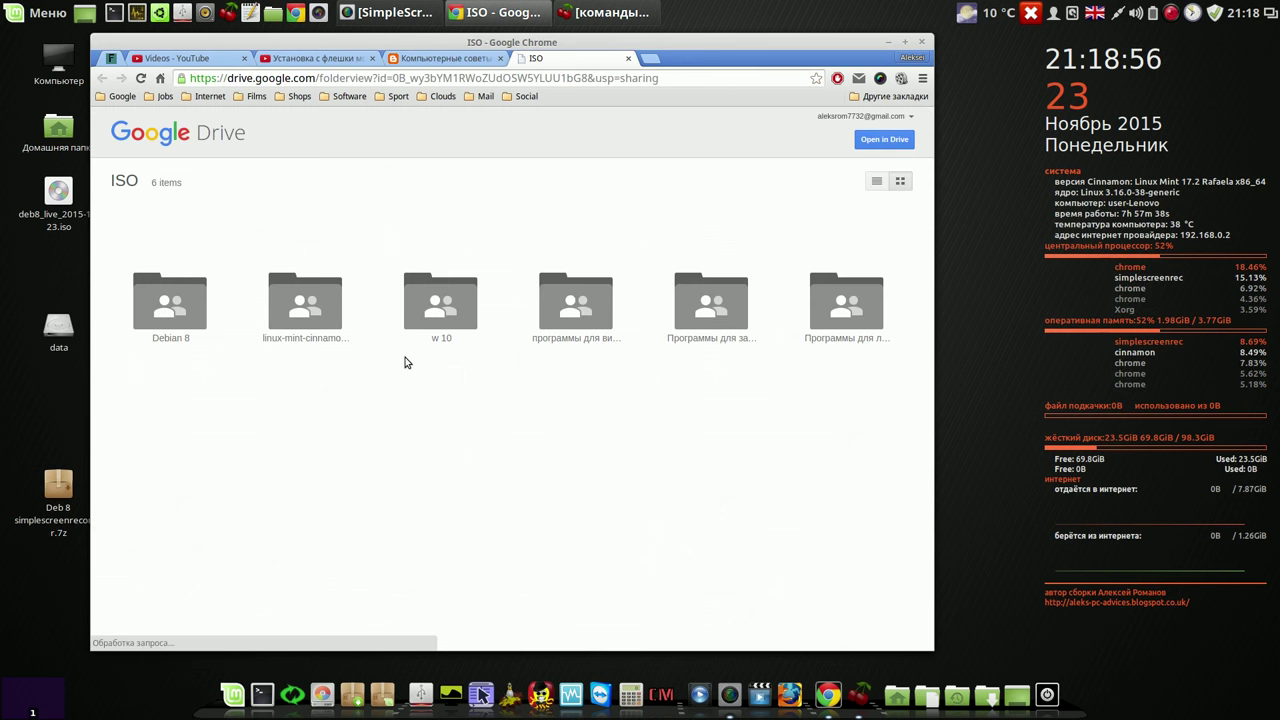
Step: Open the Debian 8 folder in list view and open deb8_live_2015-11-23.iso in the viewer
{"action": "left_click", "coordinate": [185, 316]}
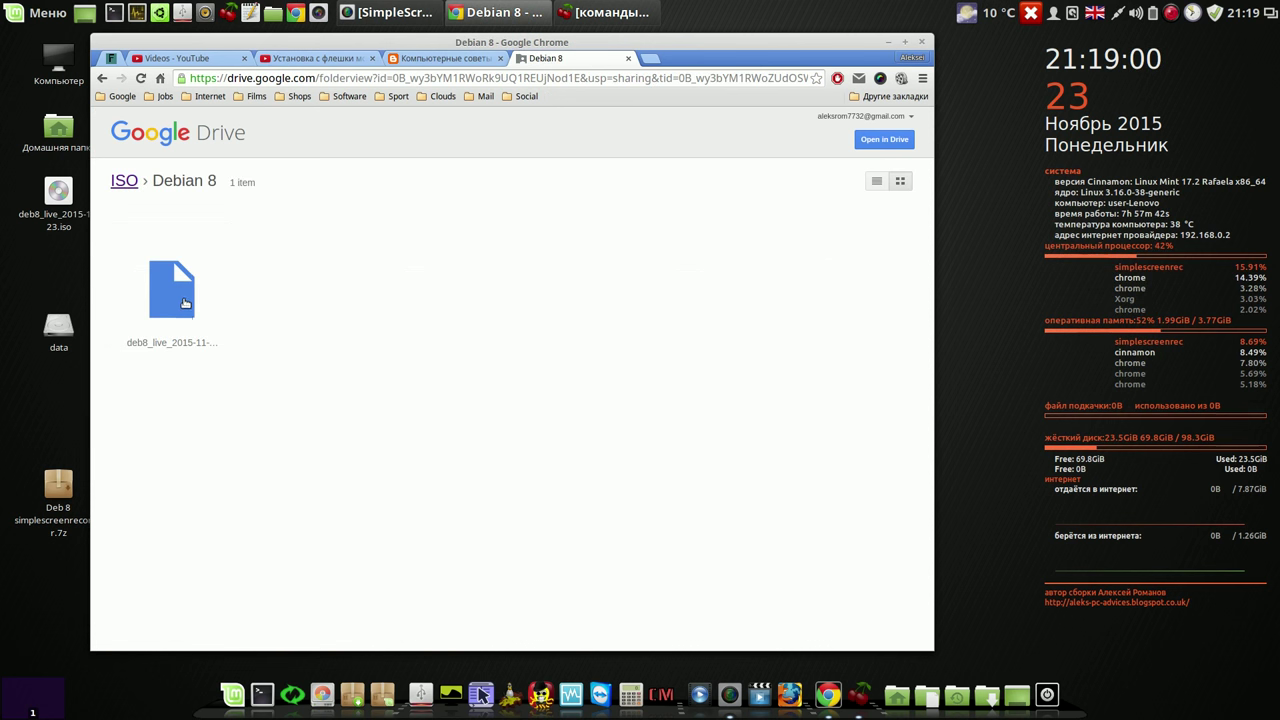
{"action": "left_click", "coordinate": [876, 181]}
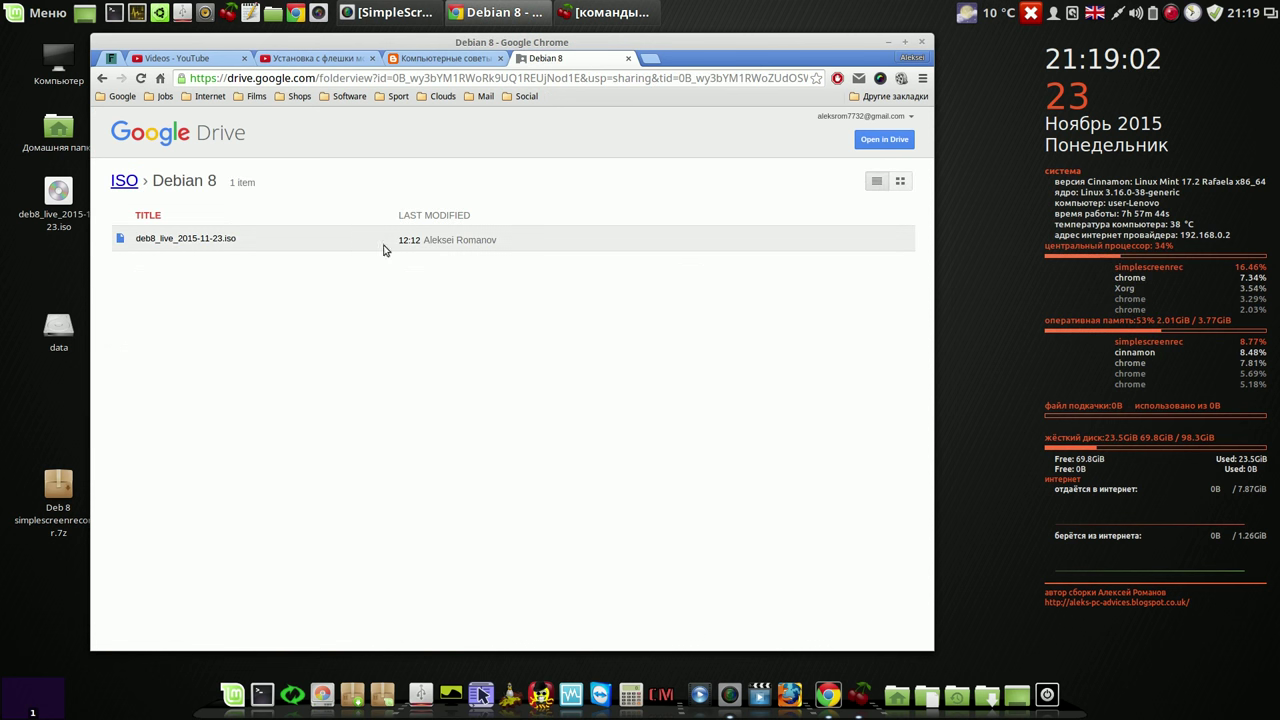
{"action": "right_click", "coordinate": [196, 242]}
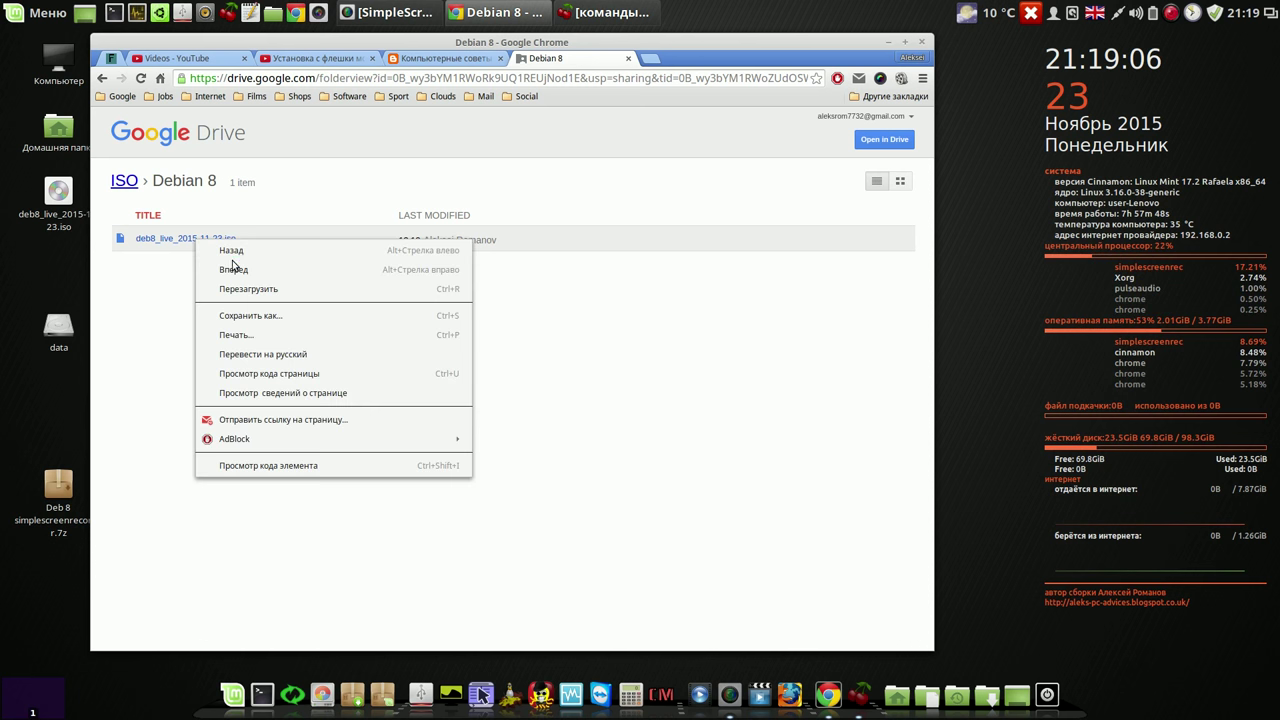
{"action": "left_click", "coordinate": [178, 302]}
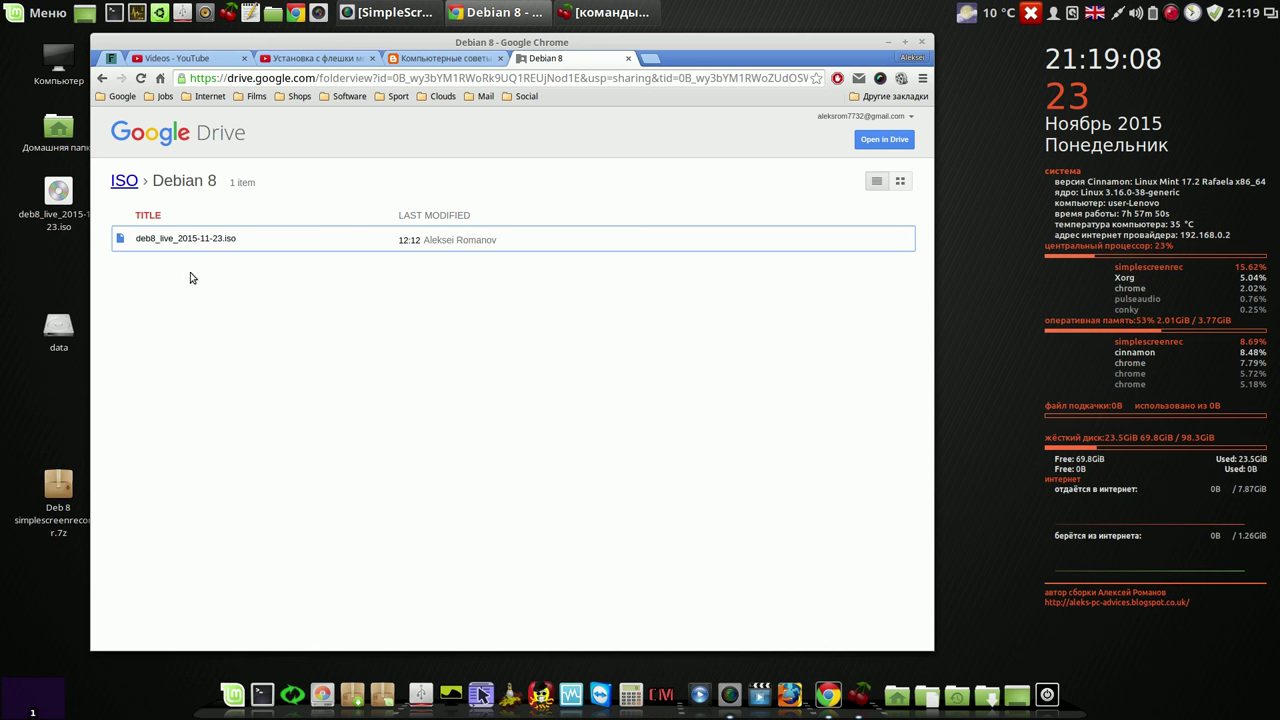
{"action": "left_click", "coordinate": [216, 239]}
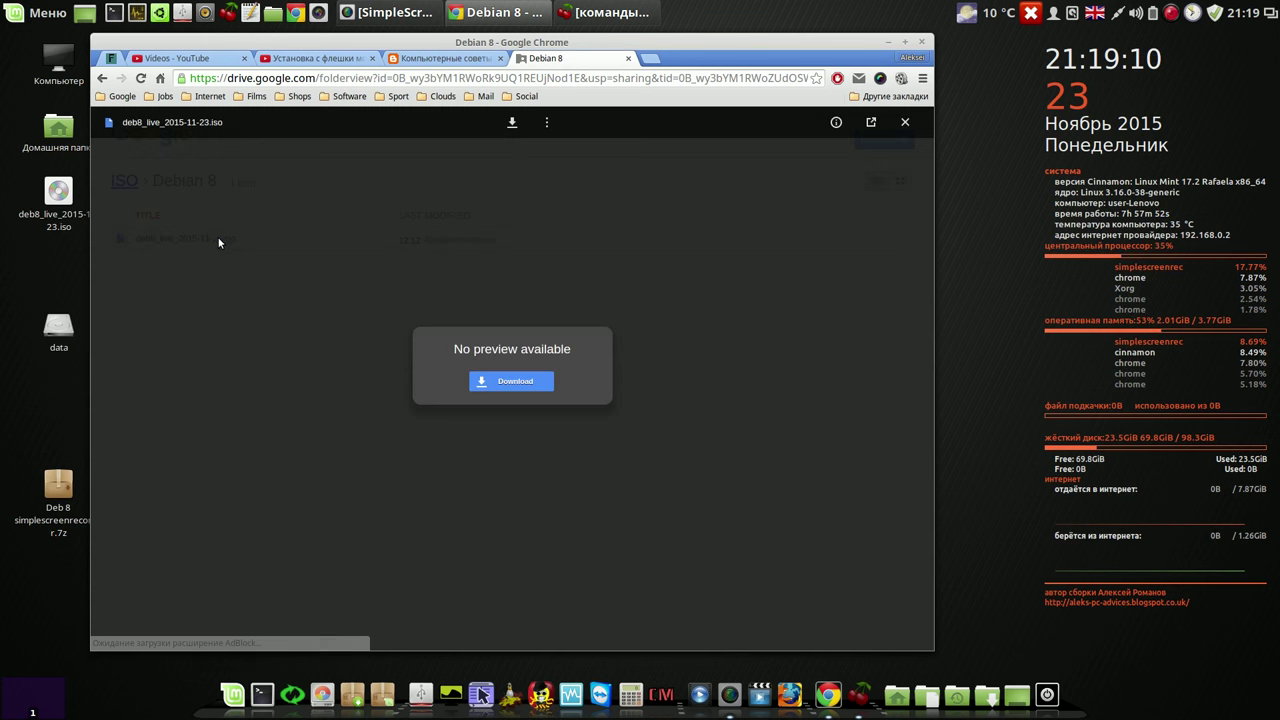
Step: Start the ISO download past the virus-scan warning, cancel saving it, and close the Drive tabs
{"action": "left_click", "coordinate": [513, 123]}
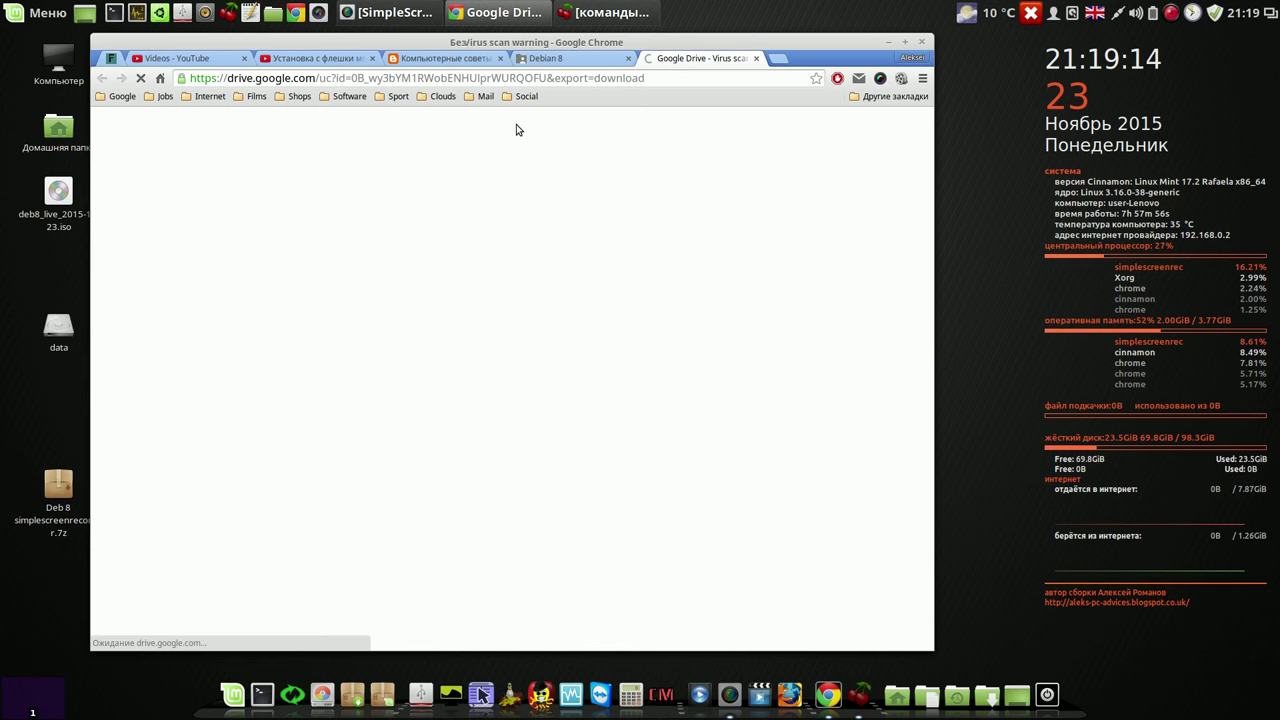
{"action": "left_click", "coordinate": [417, 243]}
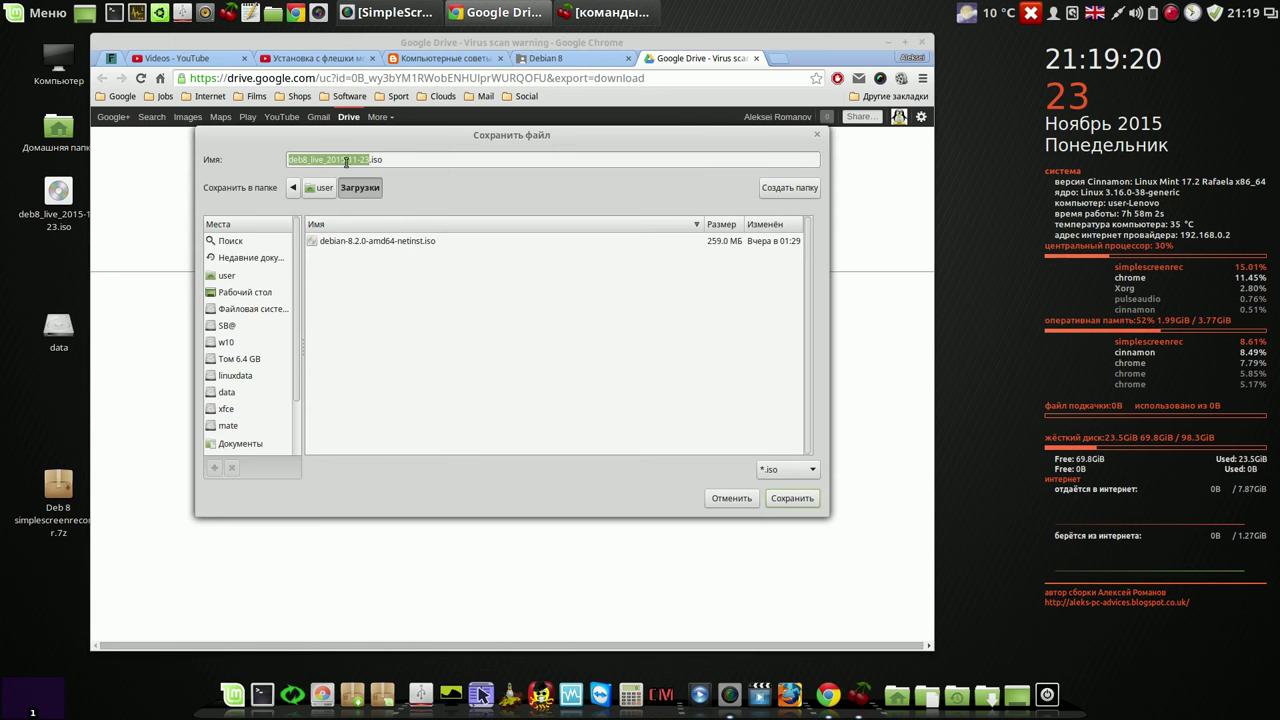
{"action": "left_click", "coordinate": [731, 498]}
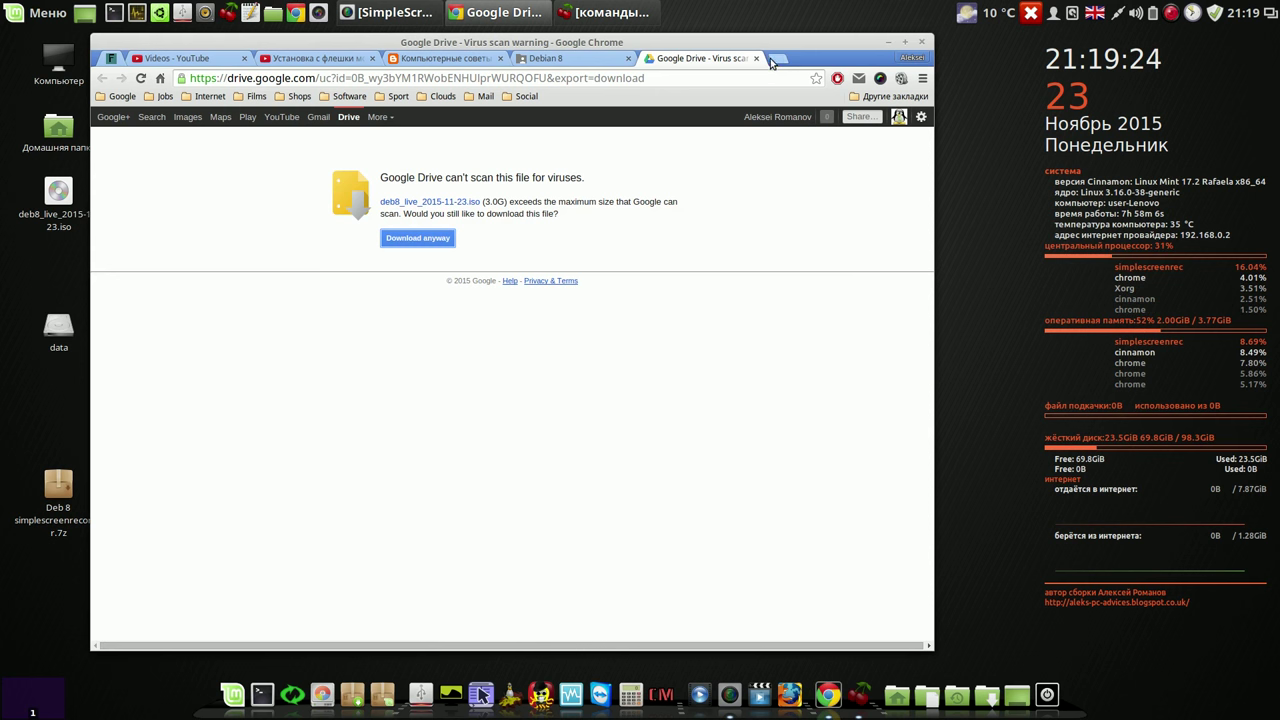
{"action": "left_click", "coordinate": [757, 61]}
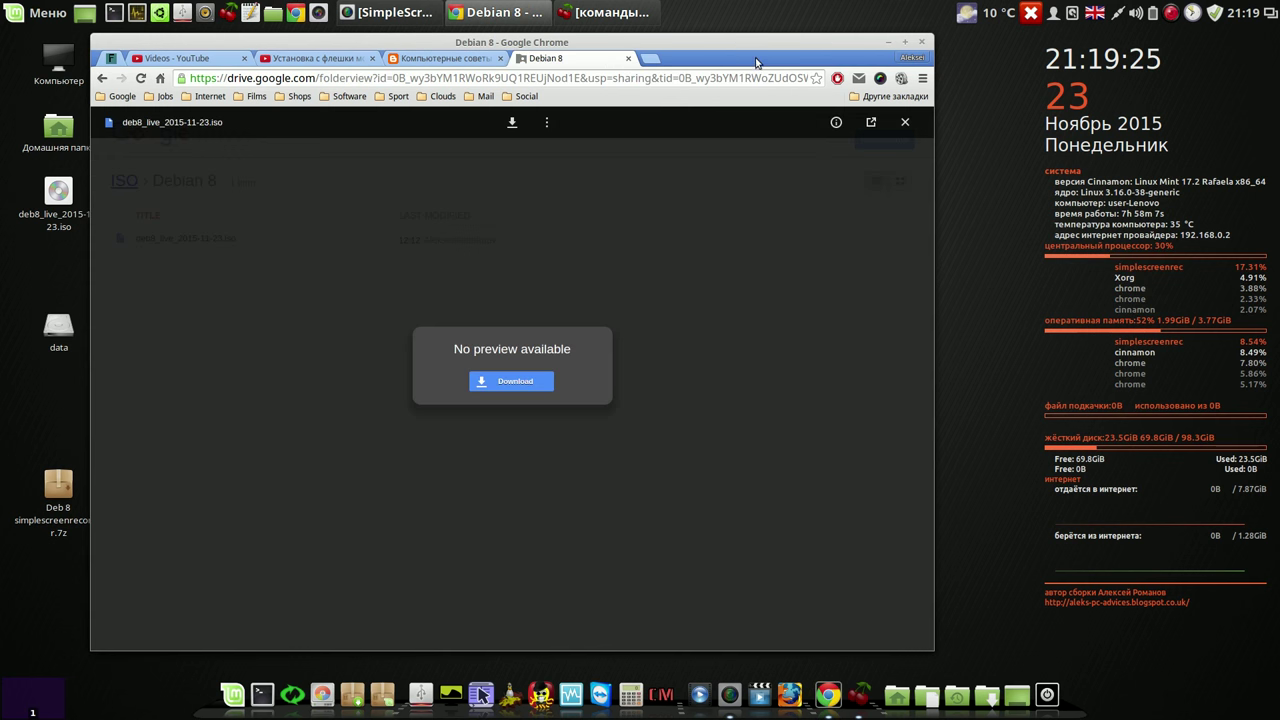
{"action": "left_click", "coordinate": [628, 59]}
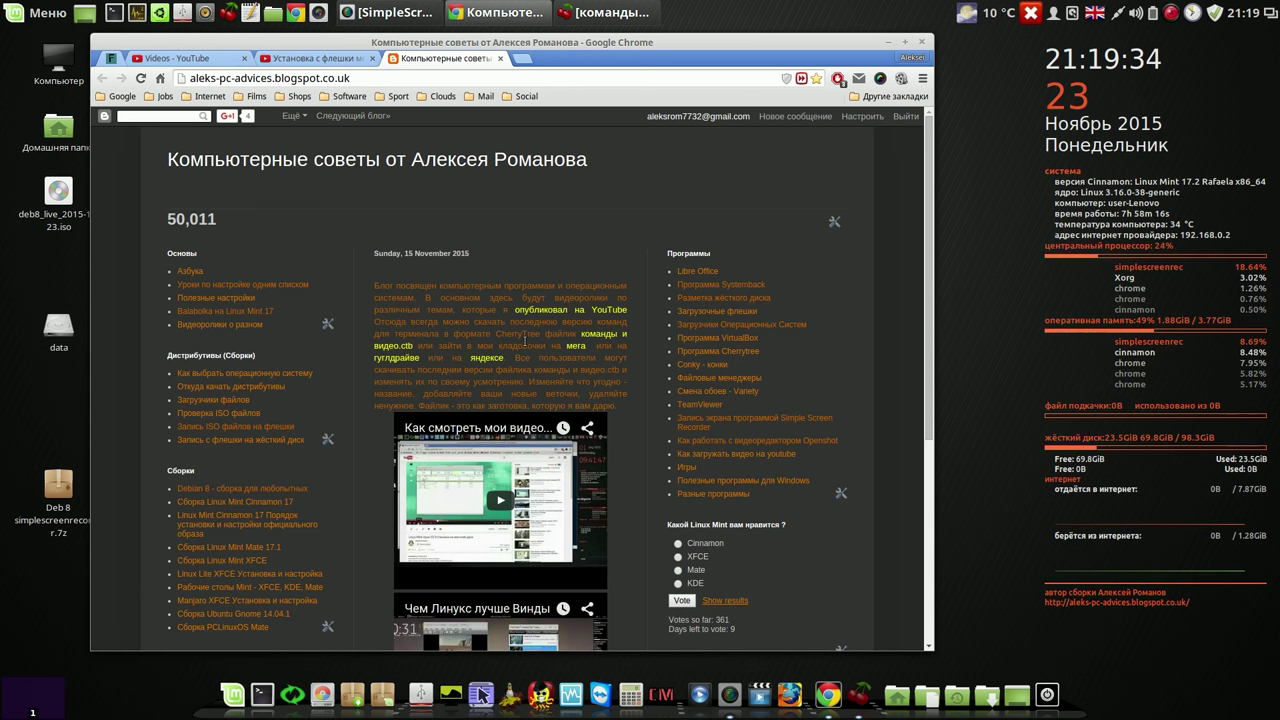
Step: Open MEGA's CherryTree folder, view the download options for команды и видео.ctb, then close MEGA
{"action": "left_click", "coordinate": [601, 338]}
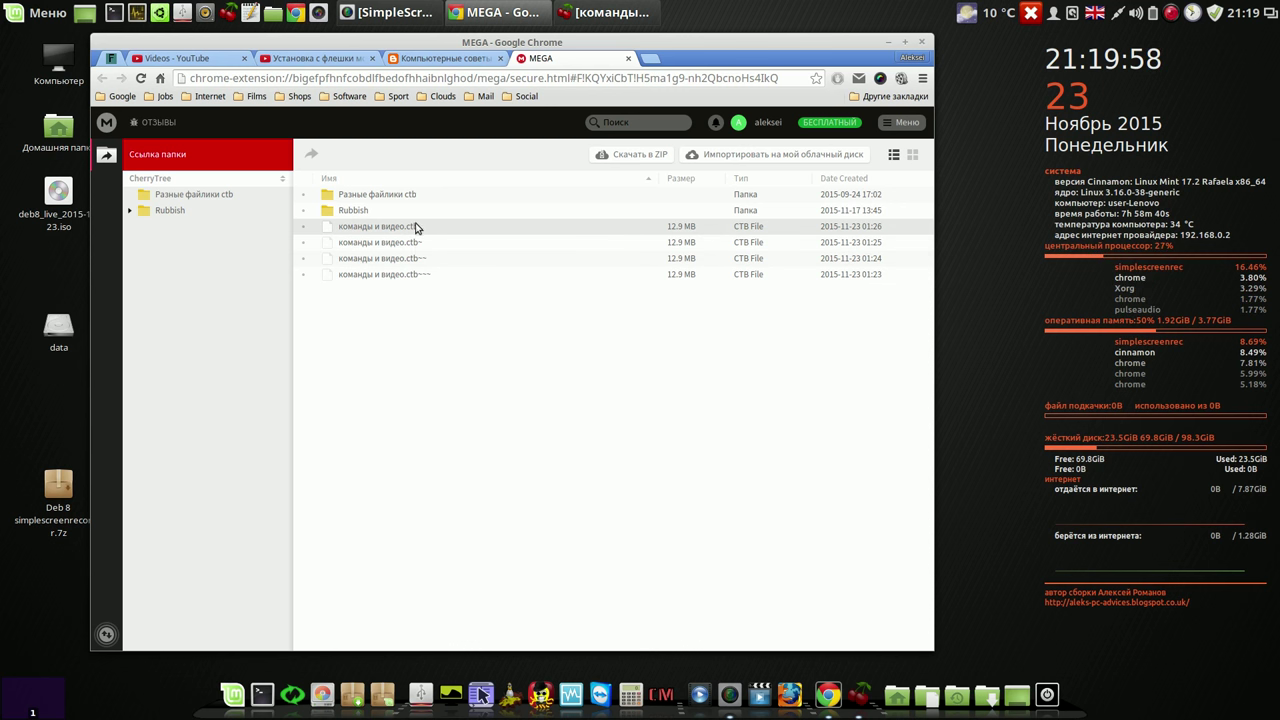
{"action": "right_click", "coordinate": [414, 229]}
{"action": "mouse_move", "coordinate": [460, 240]}
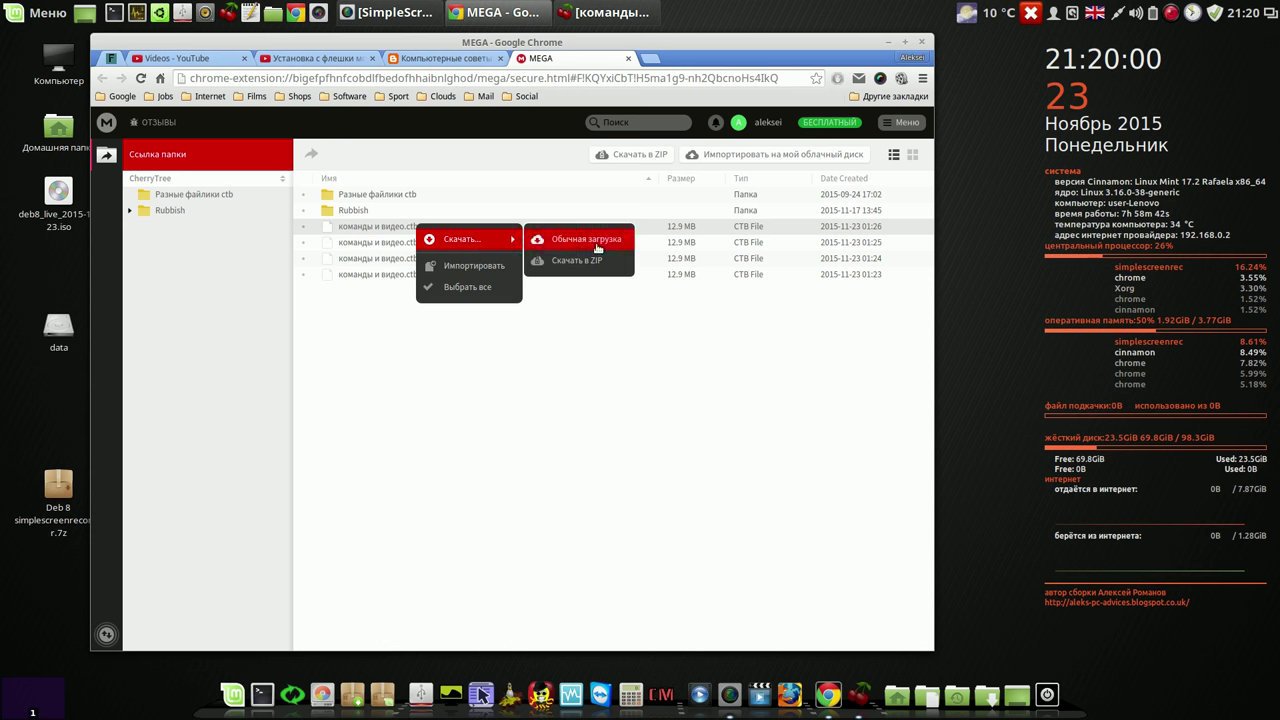
{"action": "left_click", "coordinate": [560, 393]}
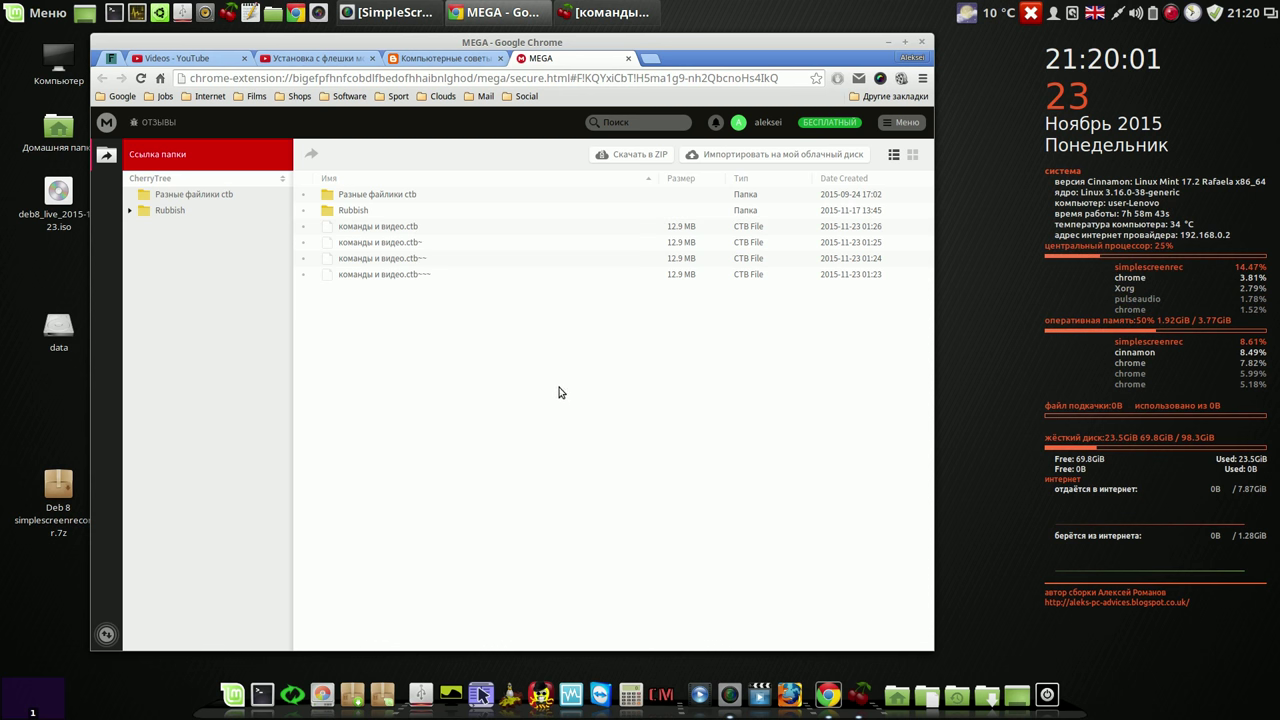
{"action": "left_click", "coordinate": [628, 59]}
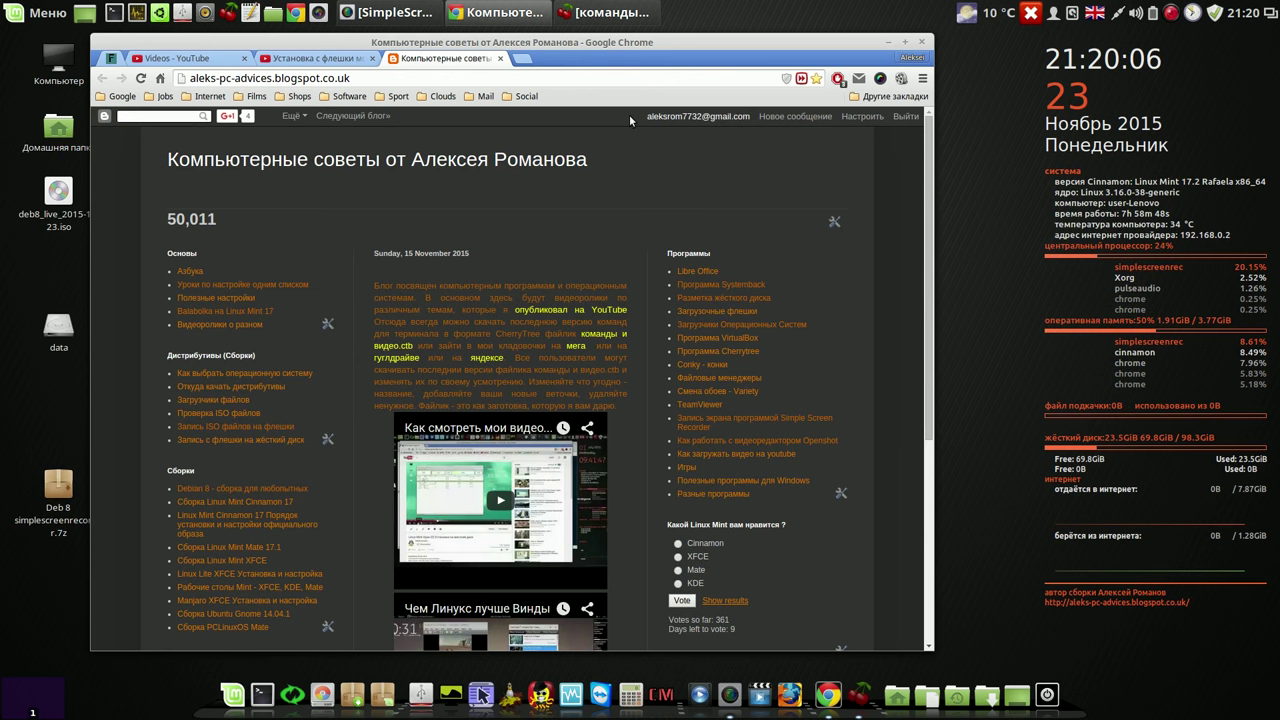
Step: Page through the channel's 200 uploads to the oldest videos on page 7, then return to page 1
{"action": "left_click", "coordinate": [571, 313]}
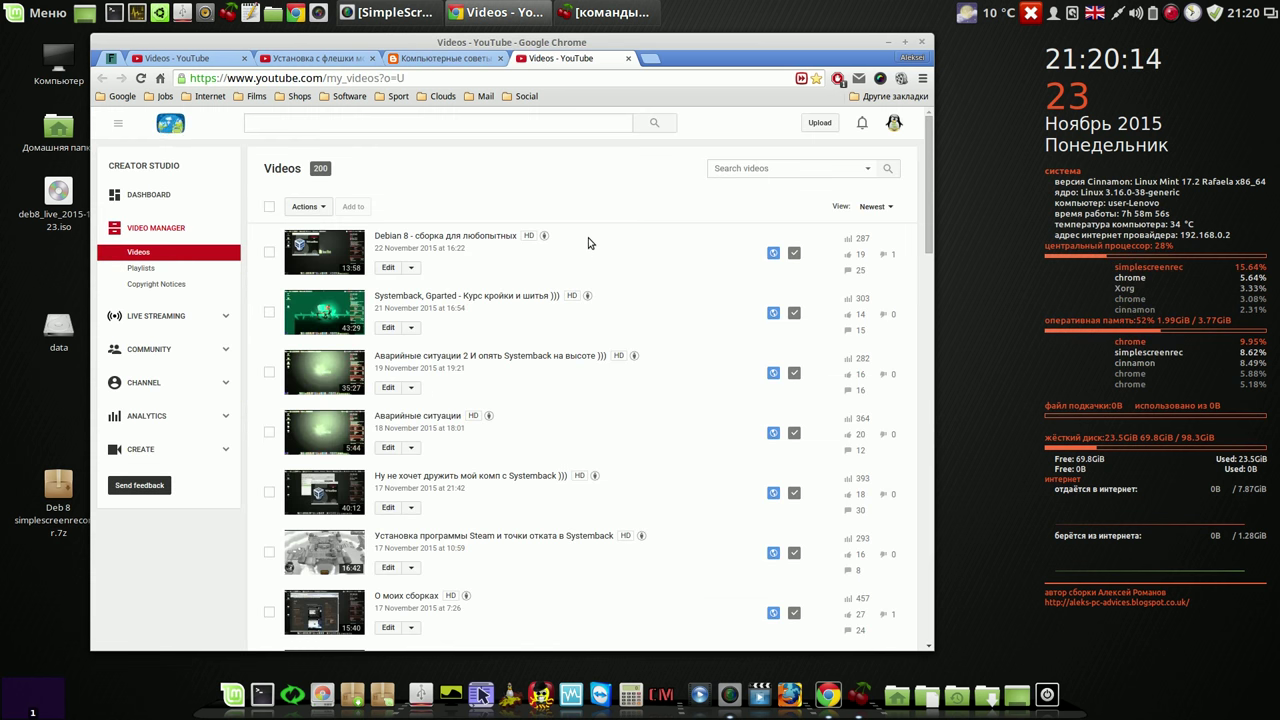
{"action": "left_click", "coordinate": [381, 268]}
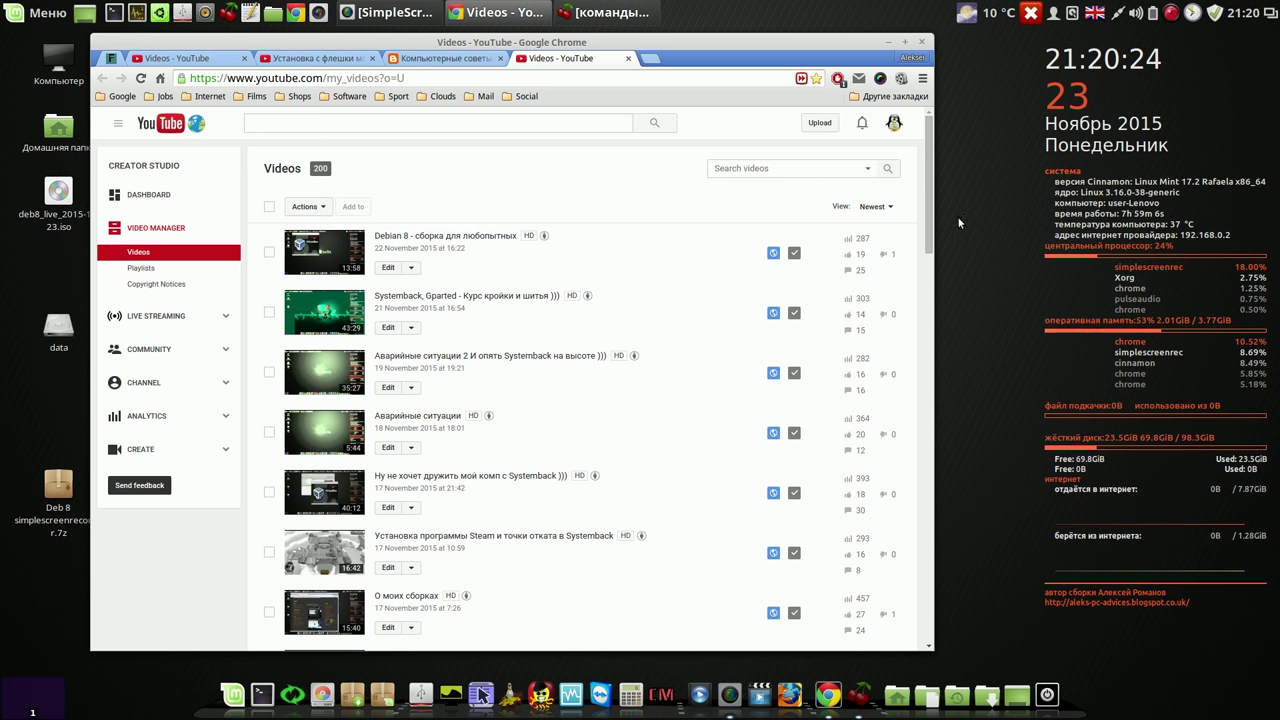
{"action": "left_click_drag", "start_coordinate": [928, 205], "coordinate": [933, 615]}
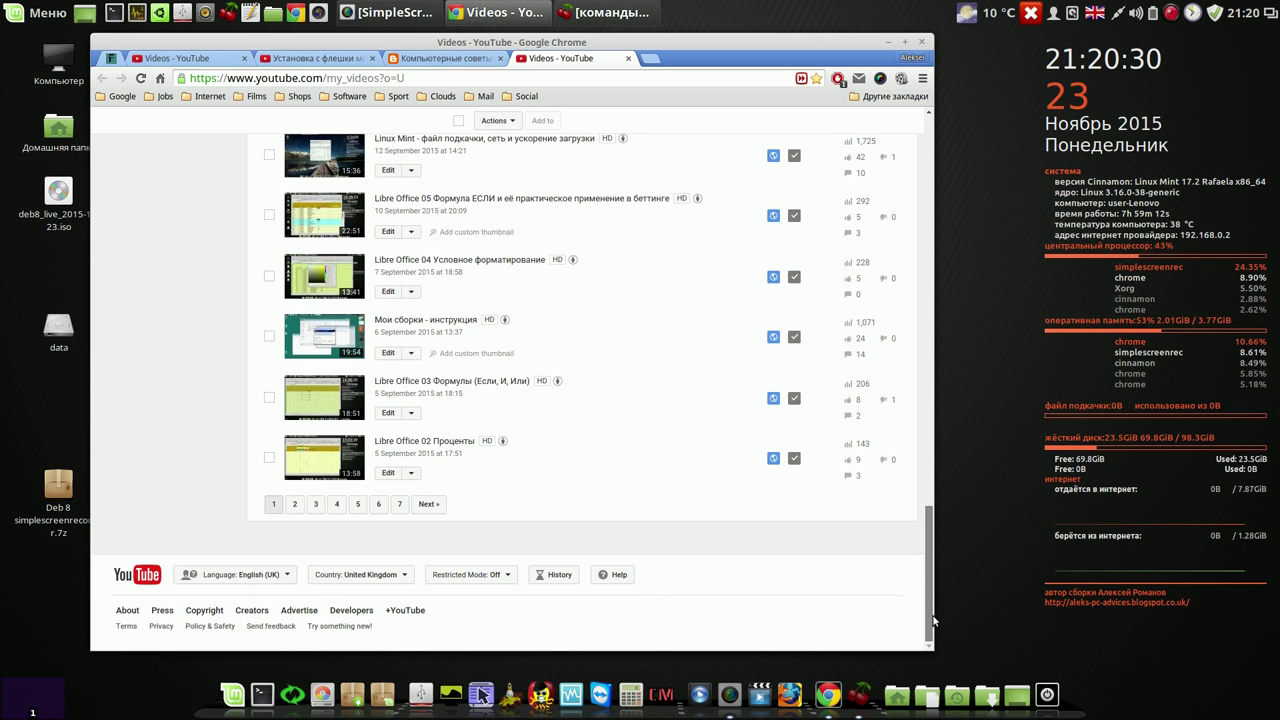
{"action": "left_click", "coordinate": [399, 510]}
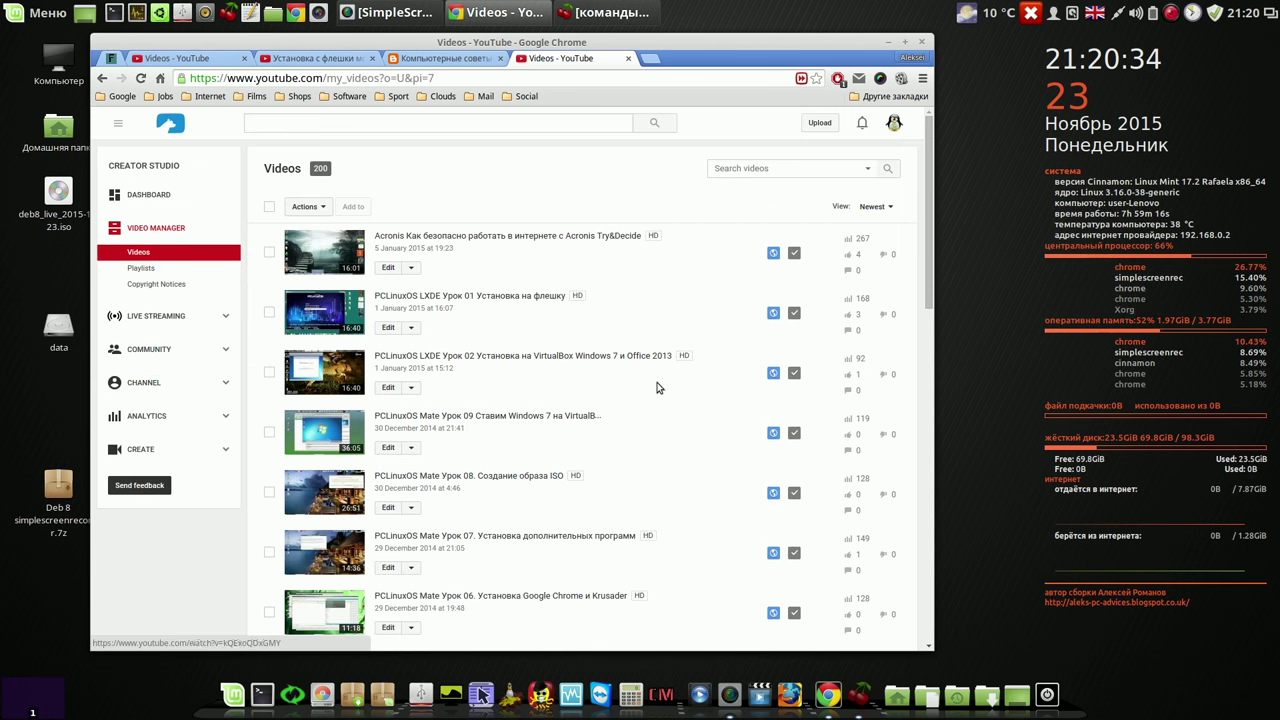
{"action": "scroll", "coordinate": [899, 375], "scroll_direction": "down", "scroll_amount": 5}
{"action": "scroll", "coordinate": [873, 533], "scroll_direction": "down", "scroll_amount": 6}
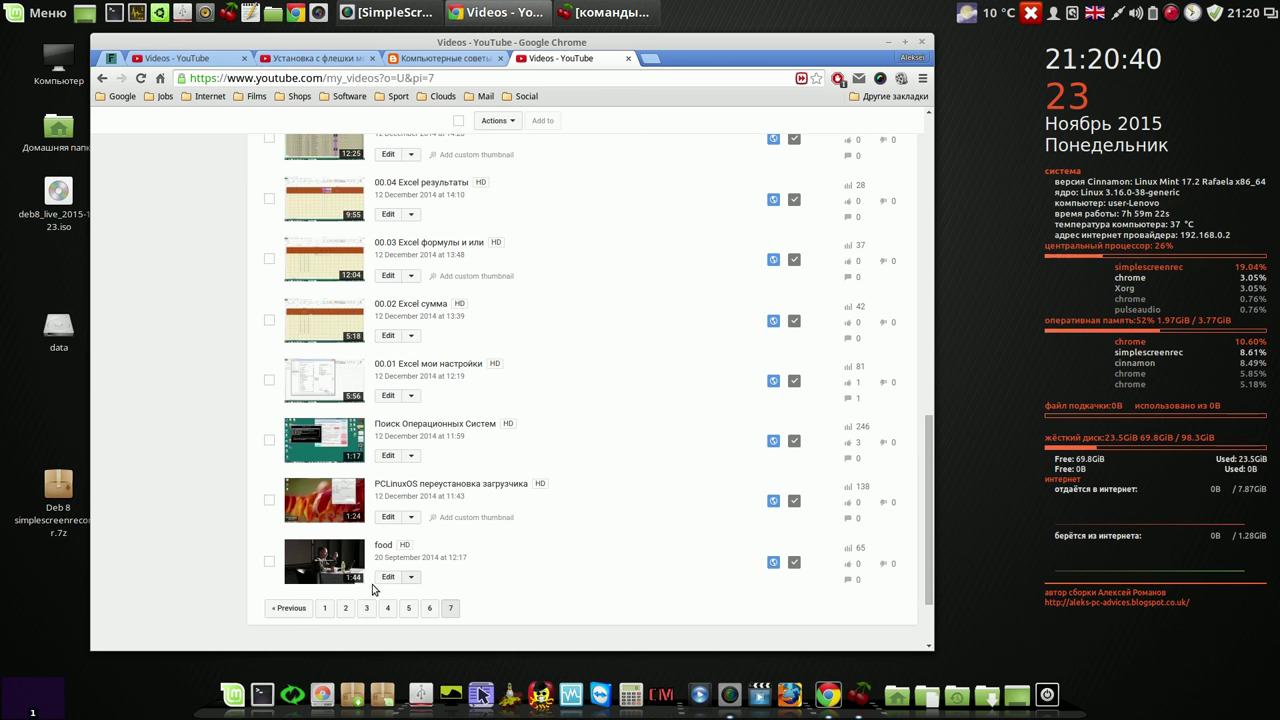
{"action": "left_click", "coordinate": [325, 606]}
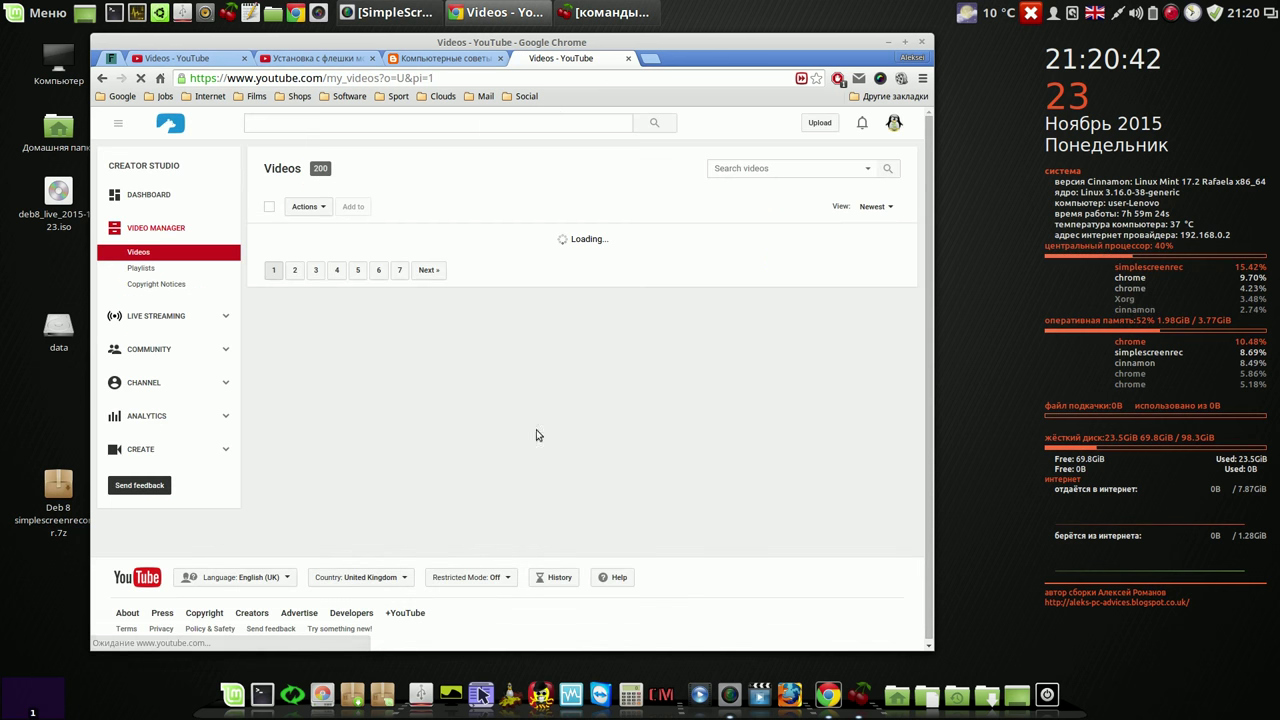